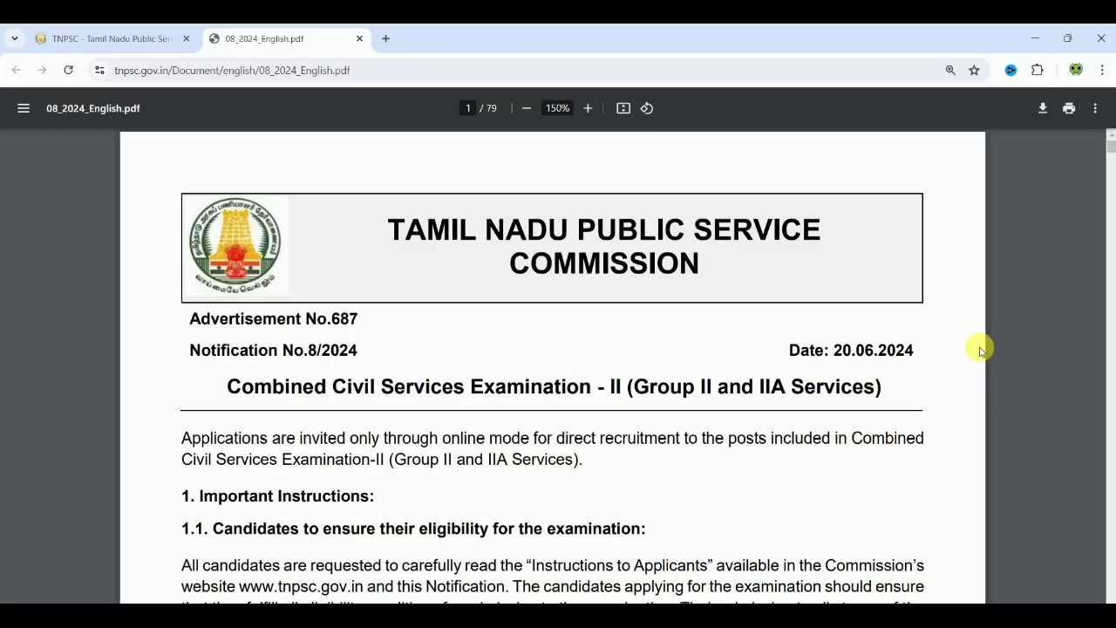
Step: From the TNPSC home page, go to the online application site, accepting the external-website prompt
left_click(124, 46)
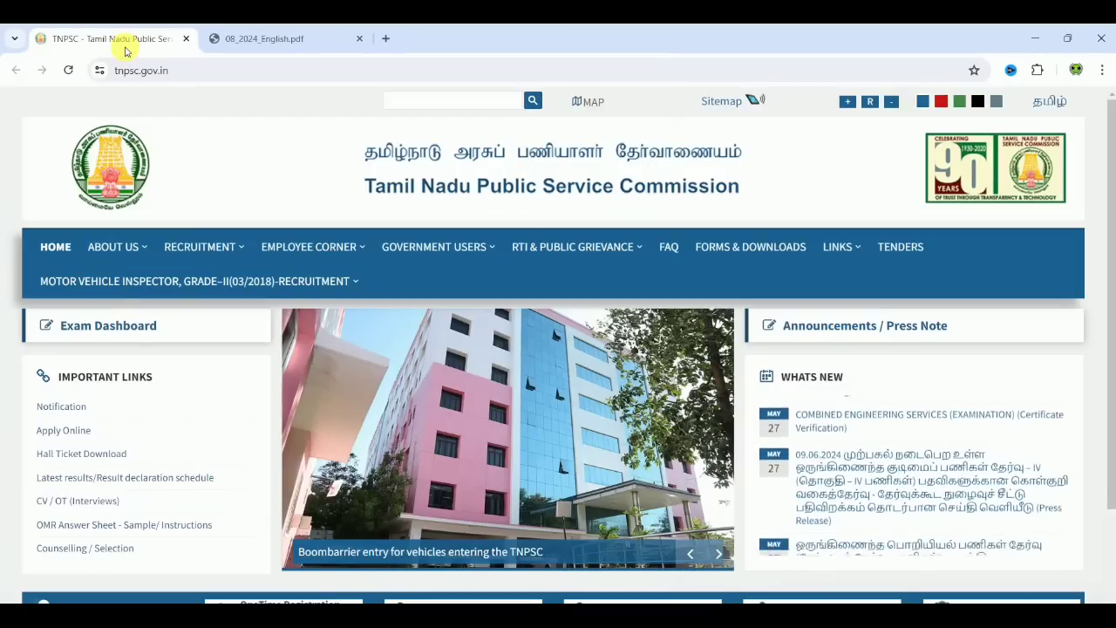
left_click(61, 437)
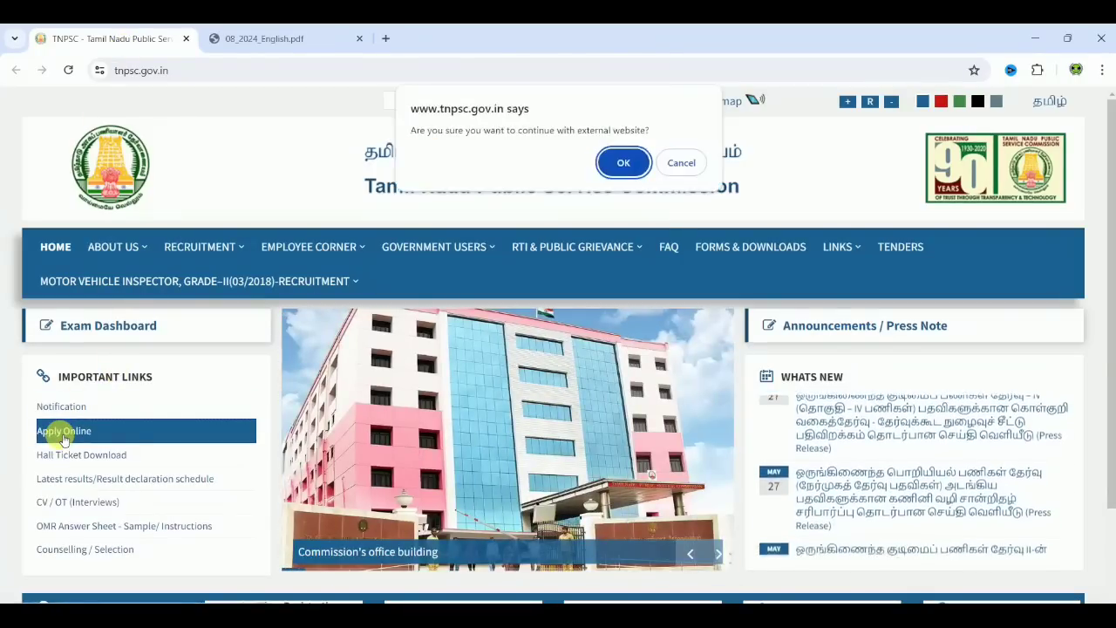
left_click(618, 165)
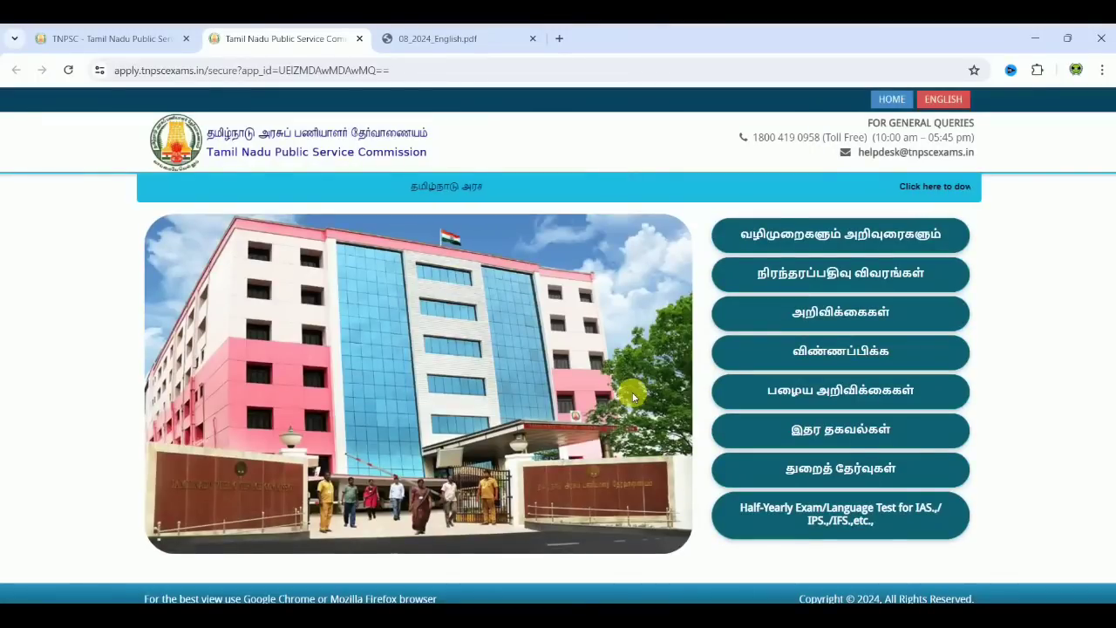
Step: Open Apply Now for the 08/2024 Group II and IIA notification and reach its login fields
left_click(821, 352)
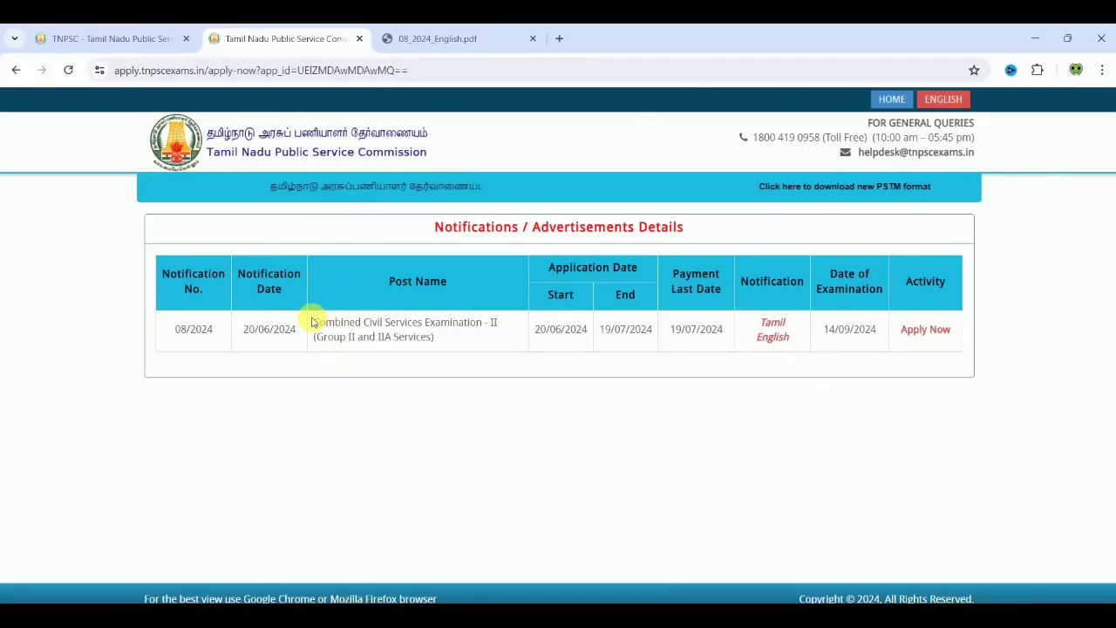
left_click(920, 328)
left_click(540, 294)
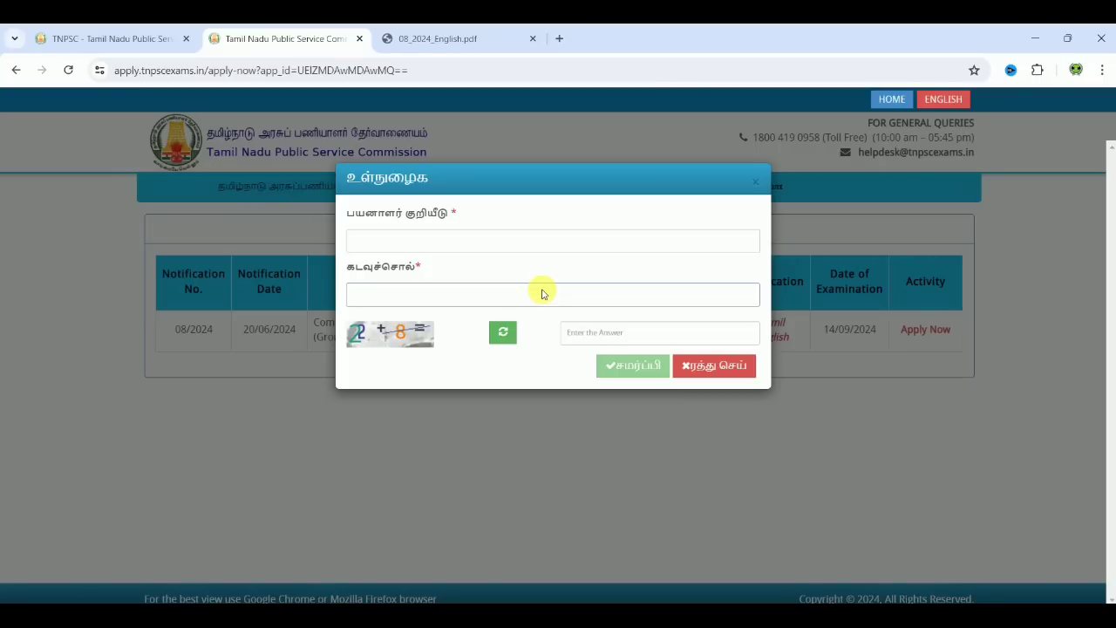
left_click(475, 243)
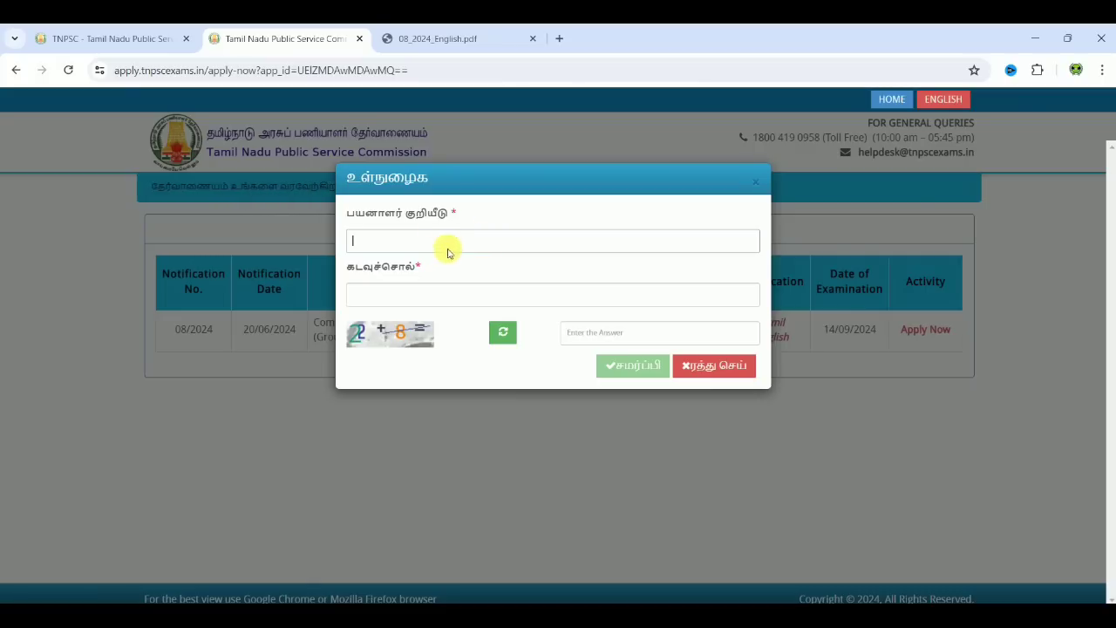
left_click(417, 297)
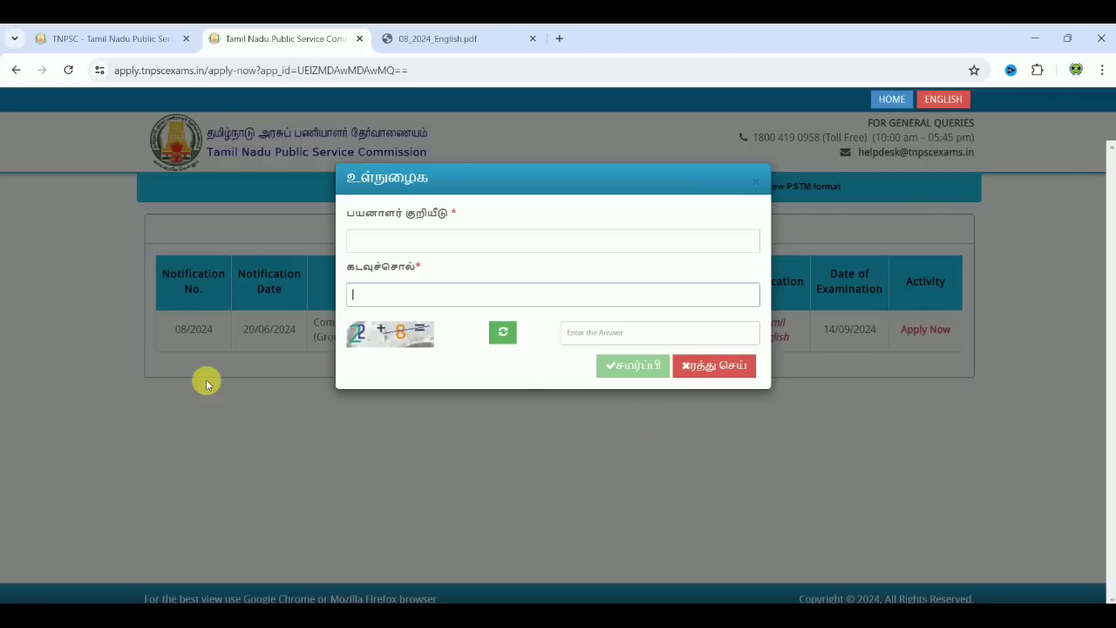
Step: Open the online application site again from the TNPSC home page, confirming the external-site prompt
left_click(154, 38)
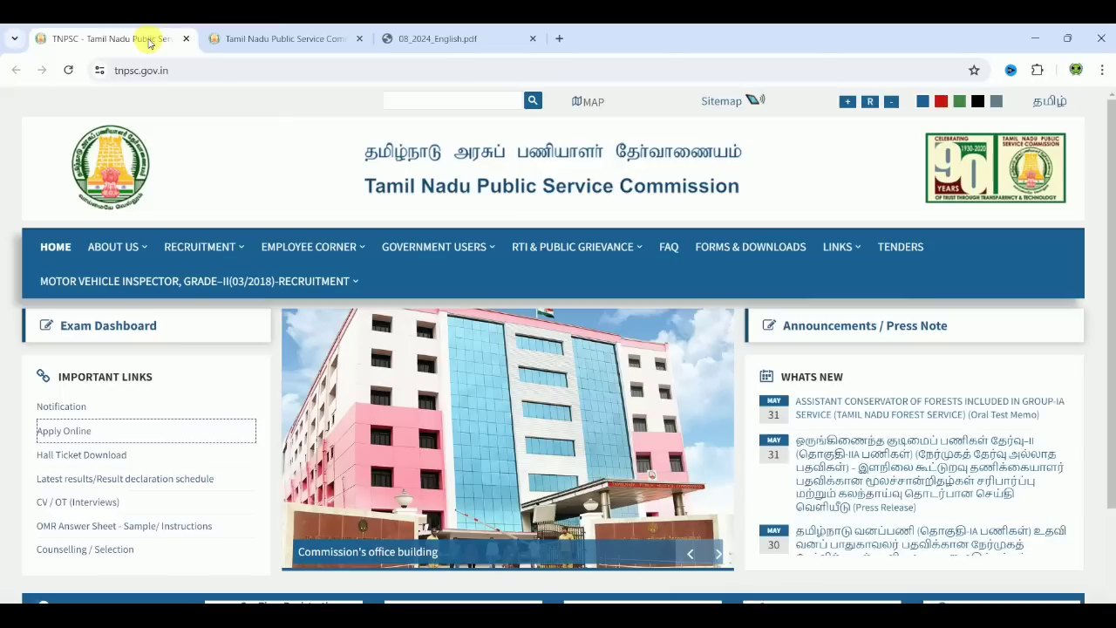
left_click(87, 427)
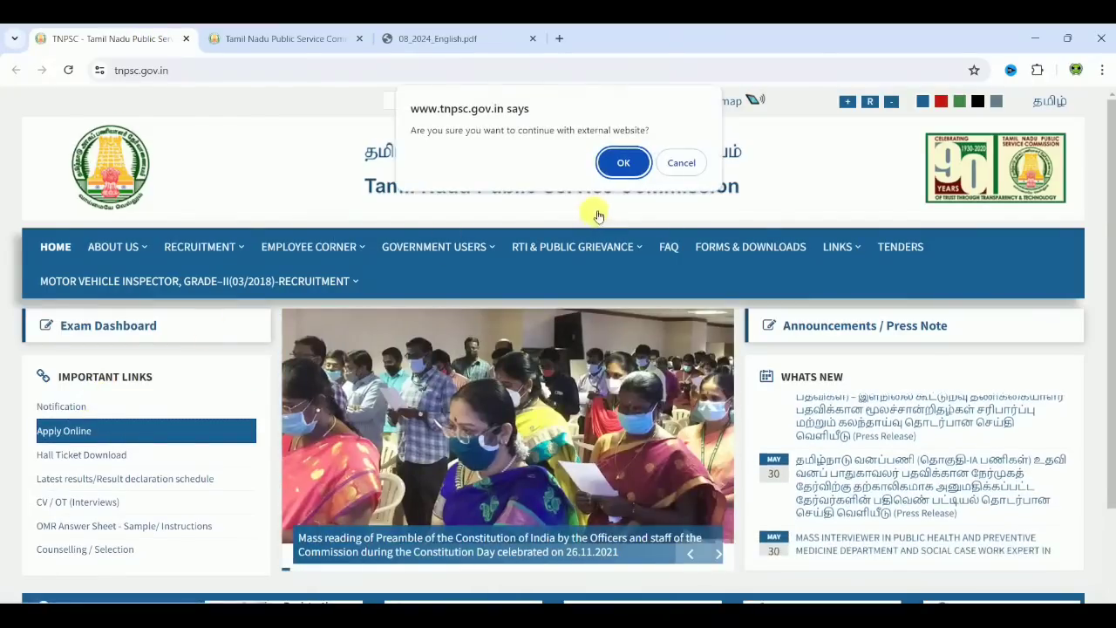
left_click(622, 164)
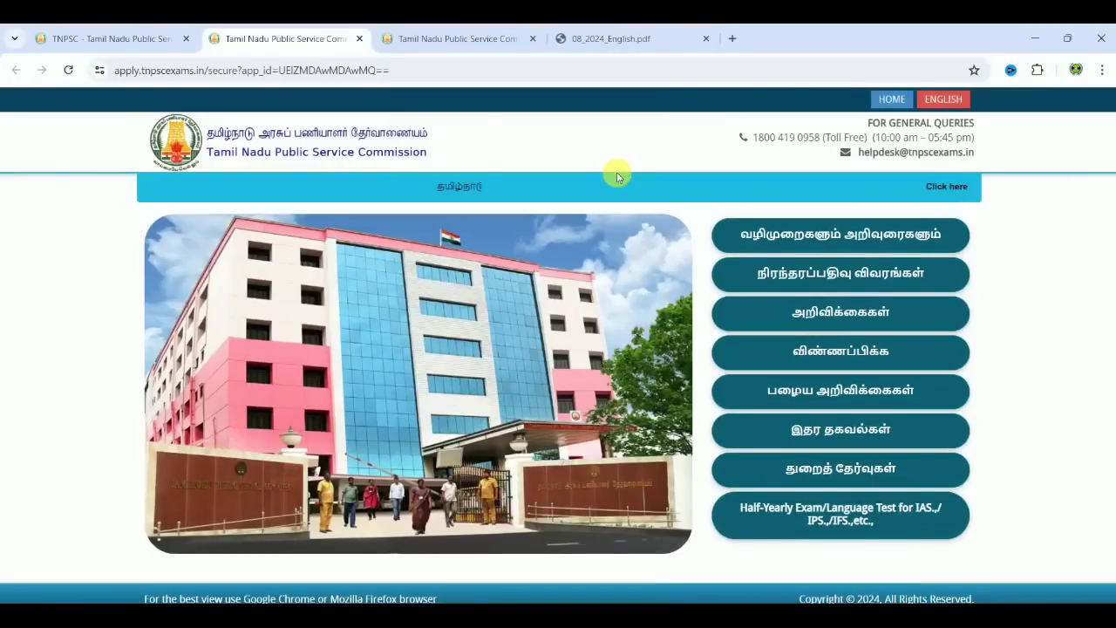
Step: Open the One Time Registration new-registration form, then return to the login dialog tab
left_click(858, 277)
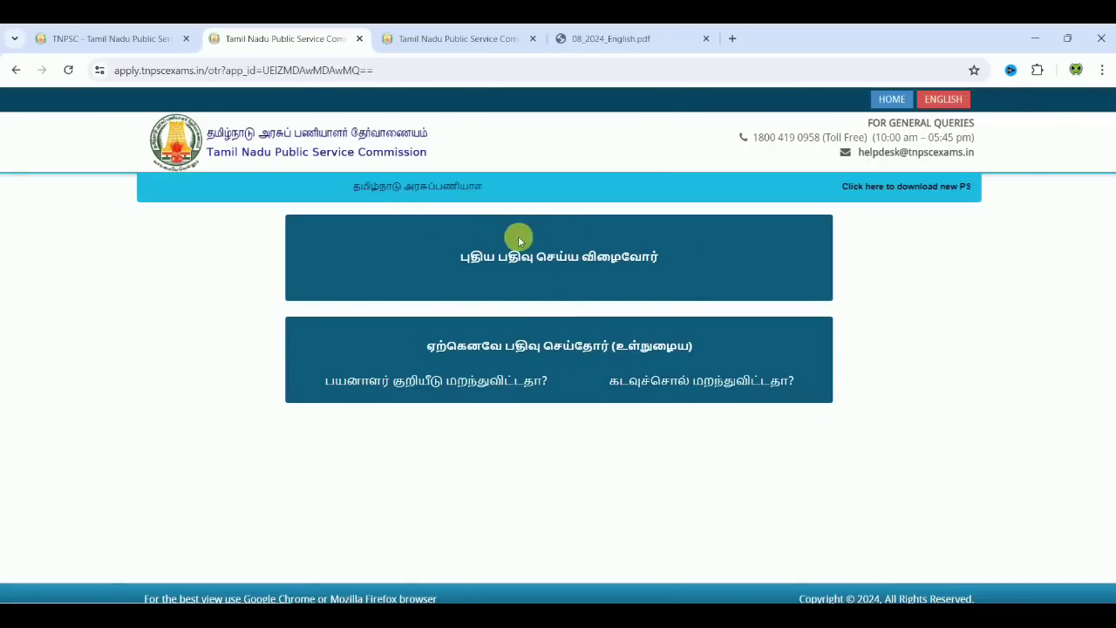
left_click(559, 260)
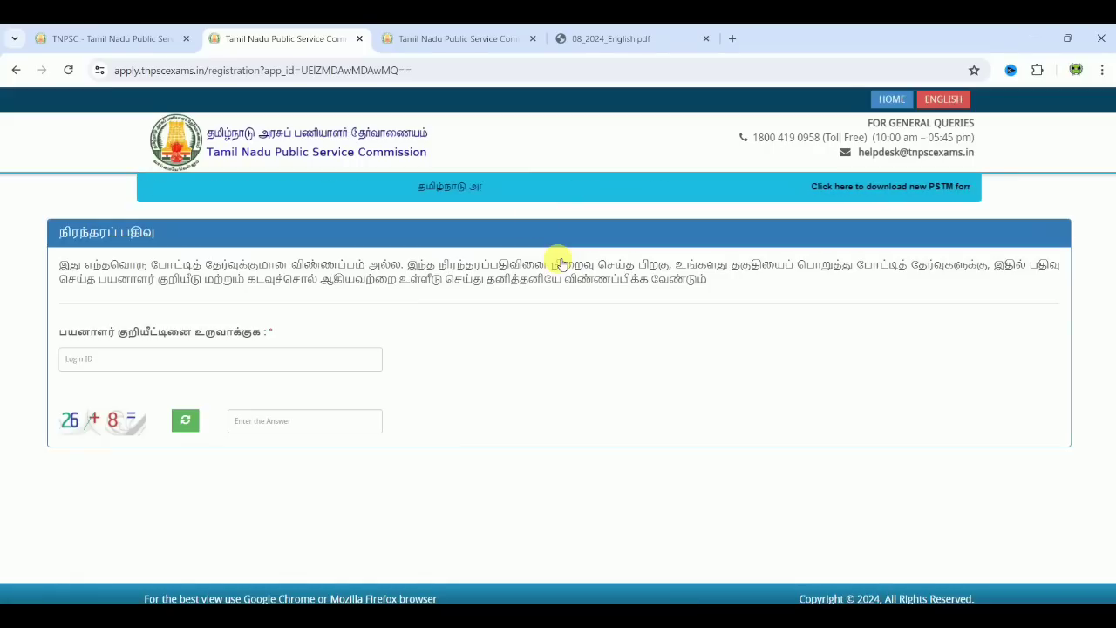
left_click(460, 49)
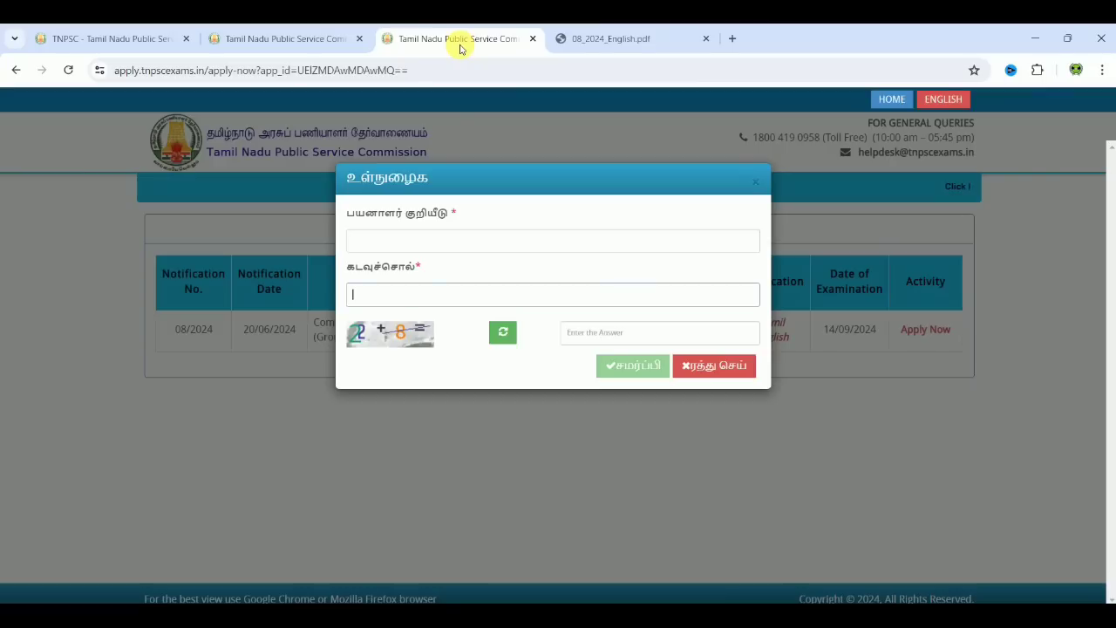
Step: Log in with the candidate's user ID, password and captcha answer 30
left_click(438, 247)
type("?????????")
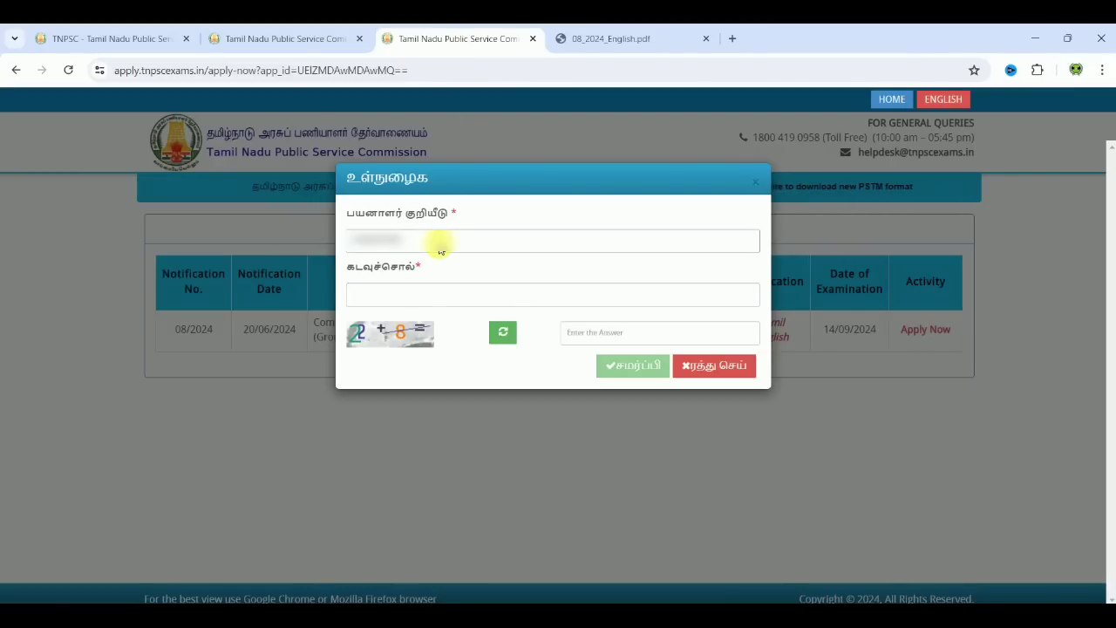
left_click(442, 297)
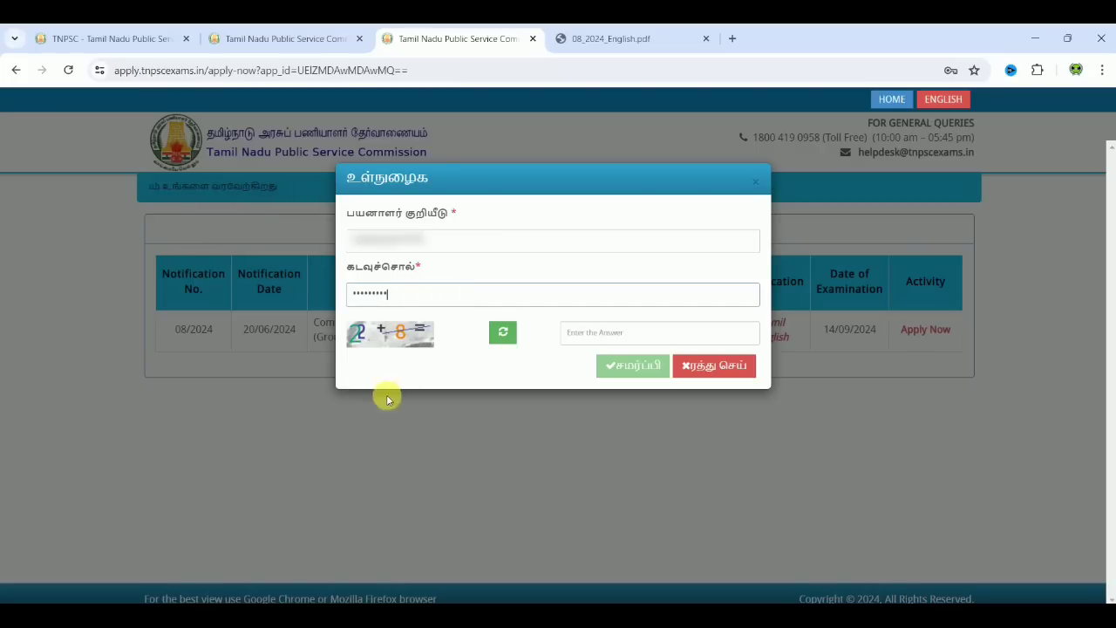
left_click(582, 332)
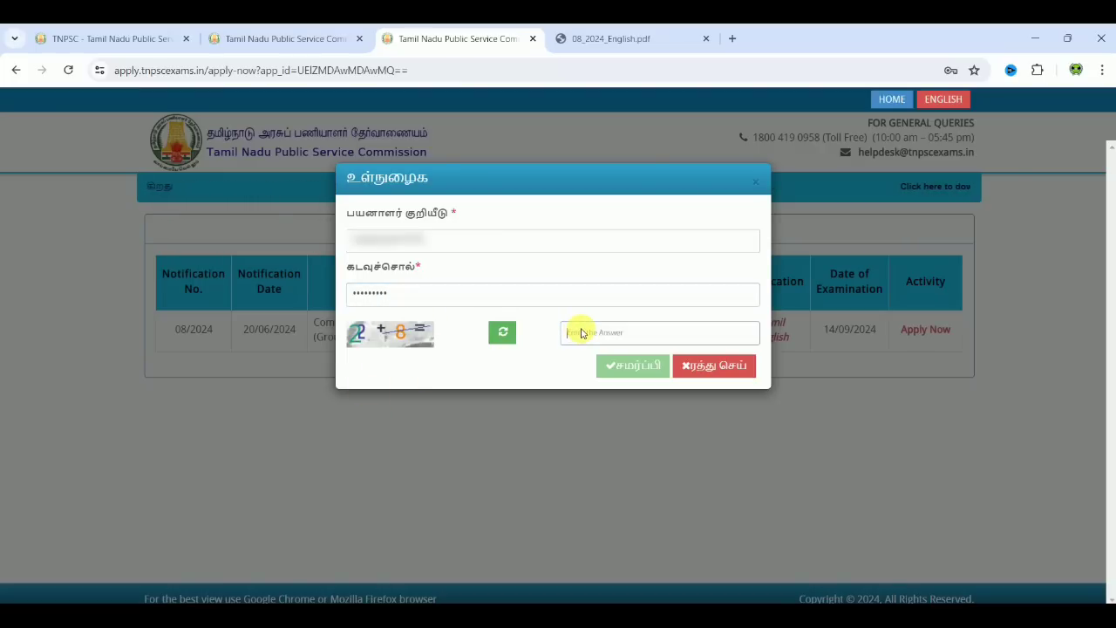
type("30")
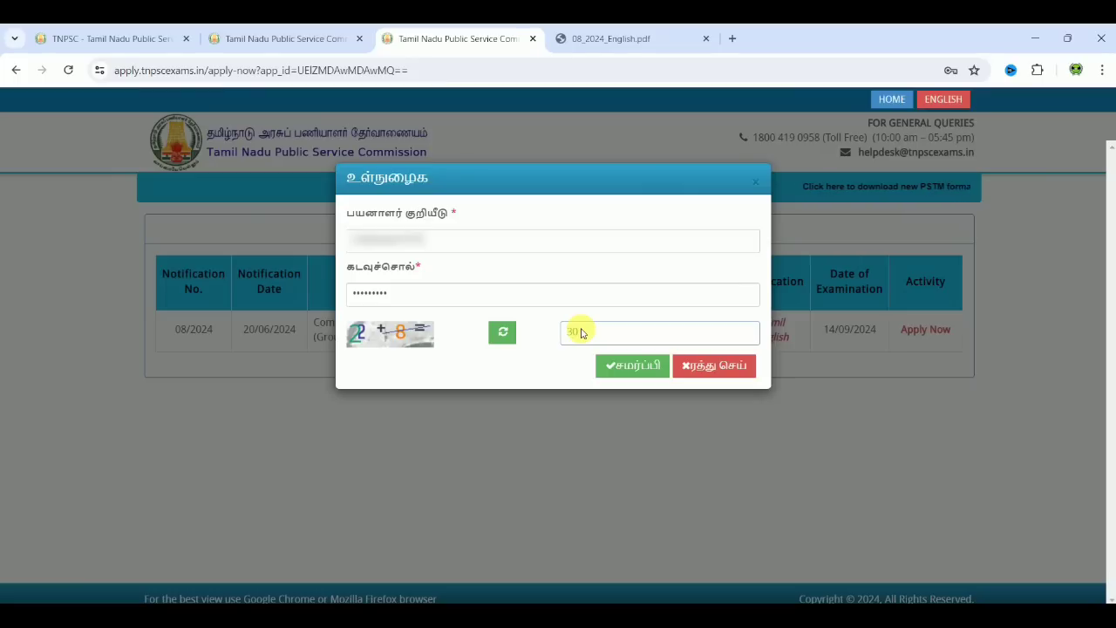
left_click(641, 368)
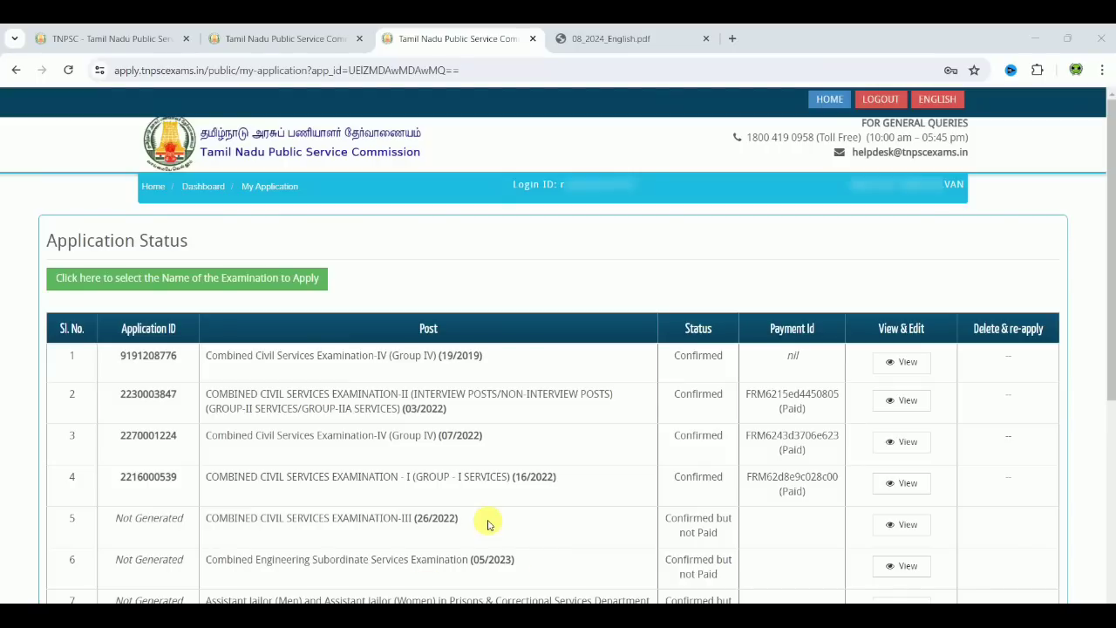
Step: Start the Group II and IIA application and continue to the first stage
left_click_drag(1112, 265, 1113, 471)
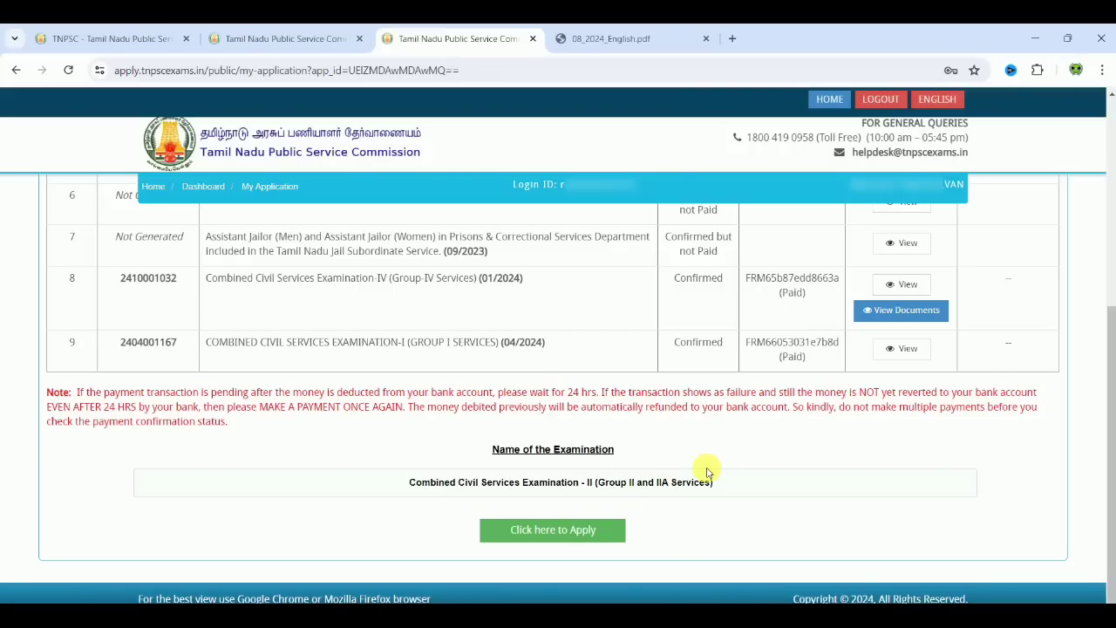
left_click(547, 537)
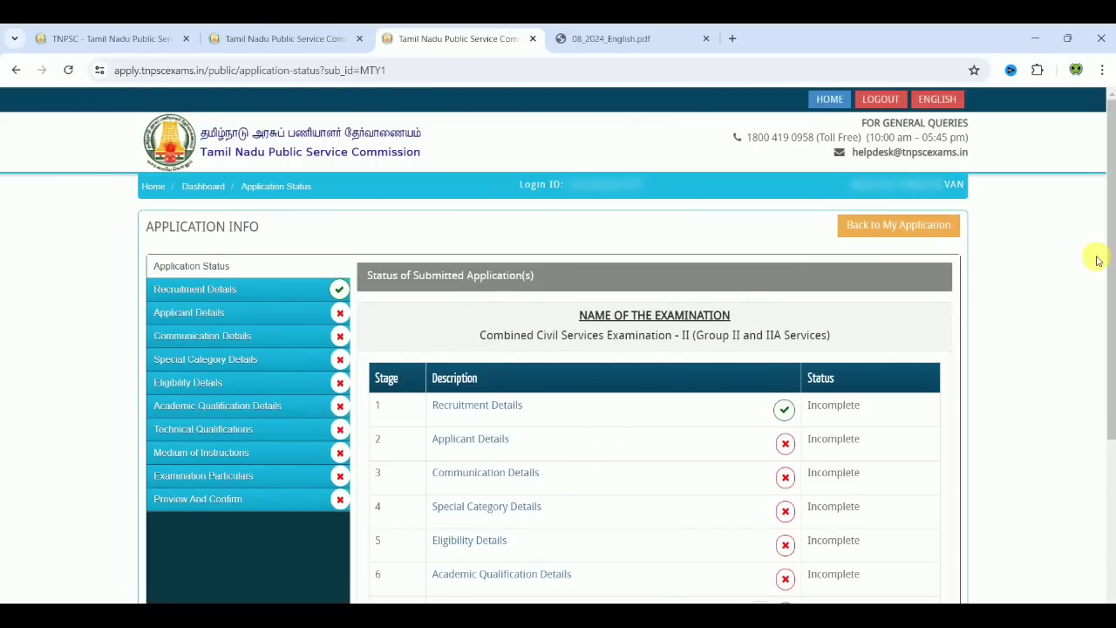
left_click_drag(1109, 296, 1110, 493)
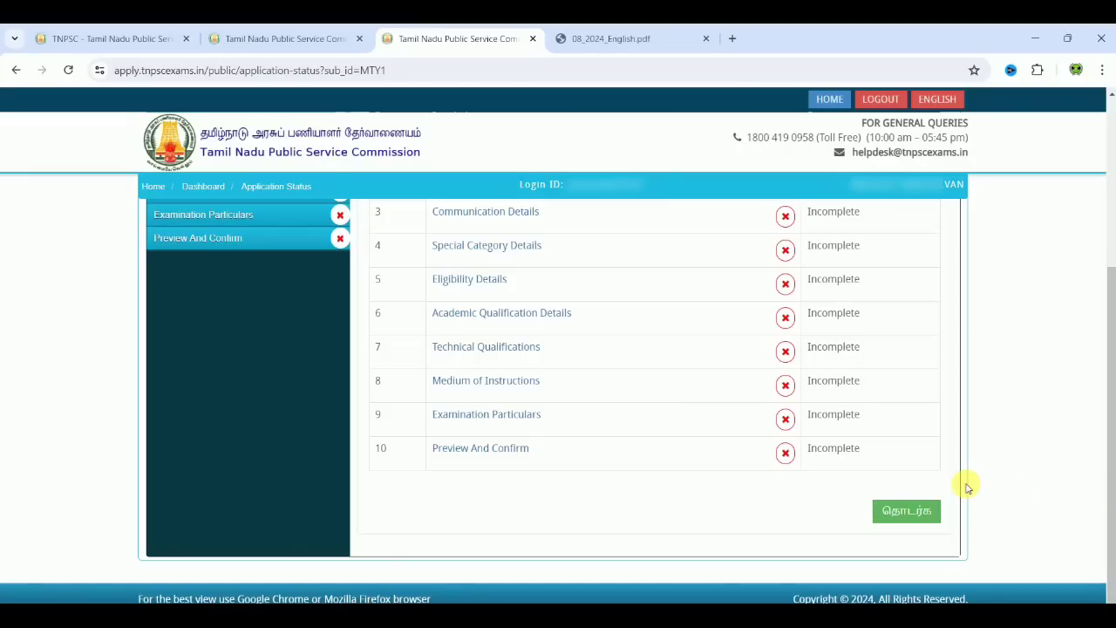
left_click(910, 512)
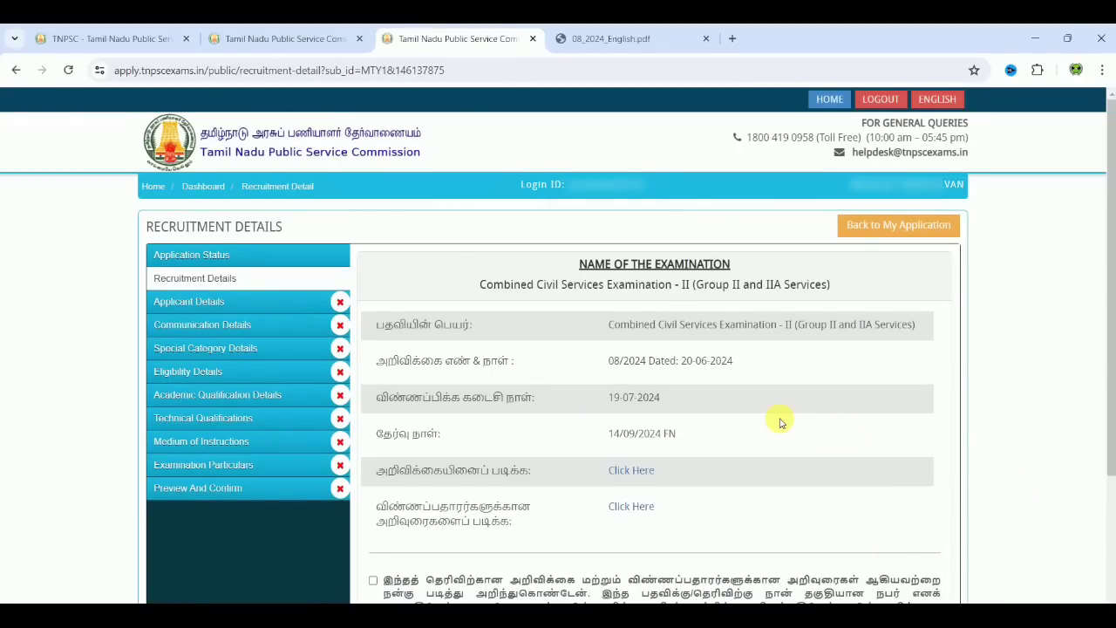
Step: Accept the notification-instructions declaration and save the Recruitment Details
scroll(1109, 314, "down", 3)
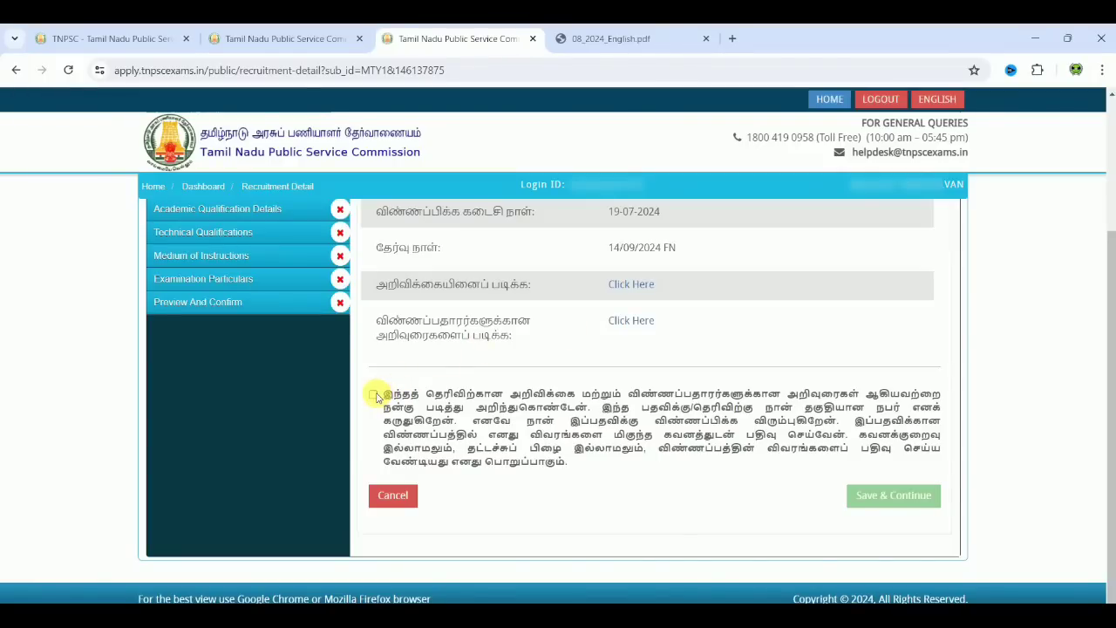
left_click(375, 395)
left_click(861, 495)
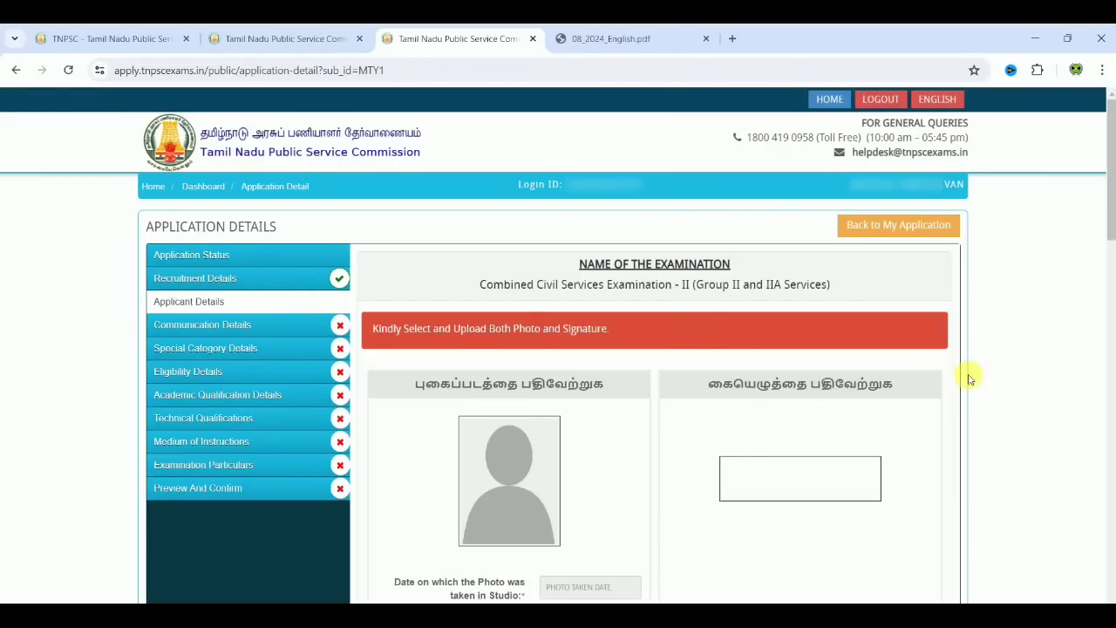
scroll(1033, 408, "down", 3)
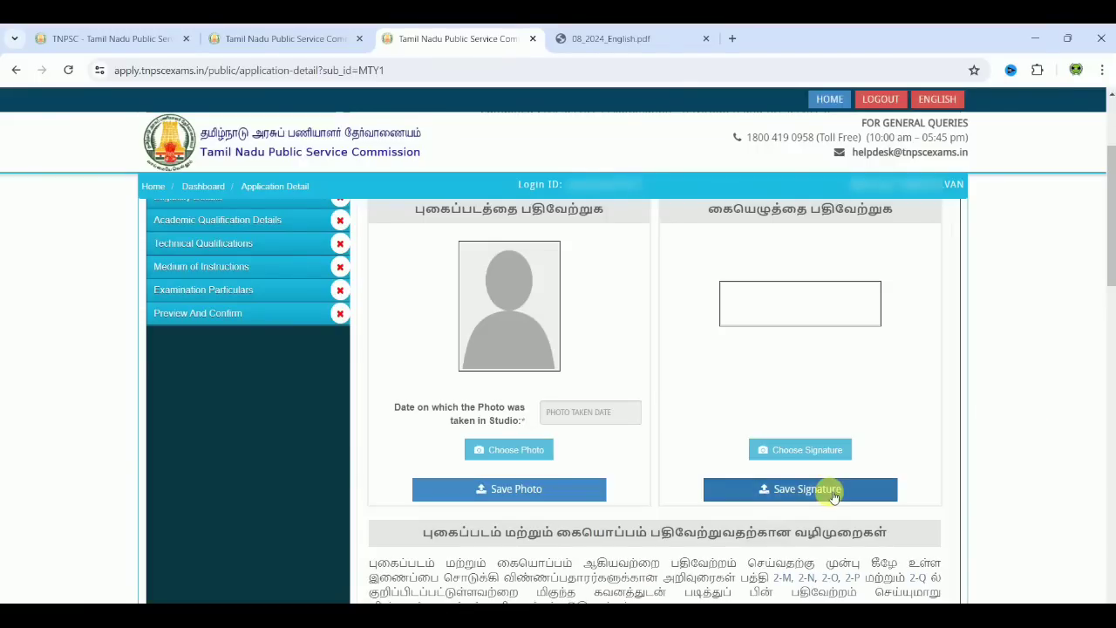
Step: Read the photo (20–50 KB) and signature (10–20 KB) rules in the candidate instructions PDF
left_click(783, 579)
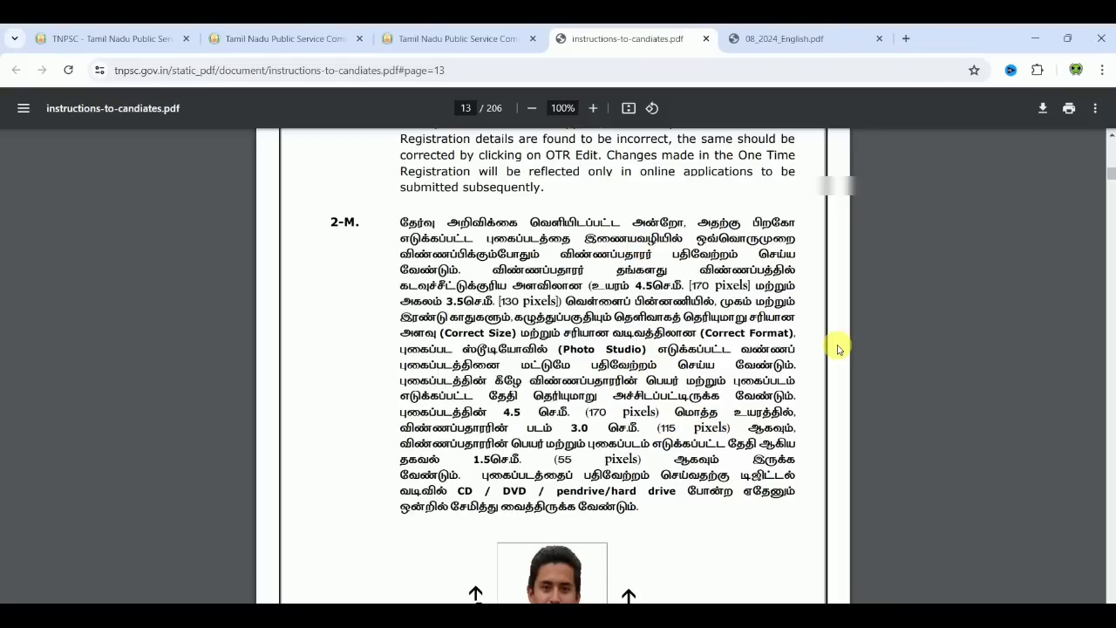
scroll(837, 349, "down", 3)
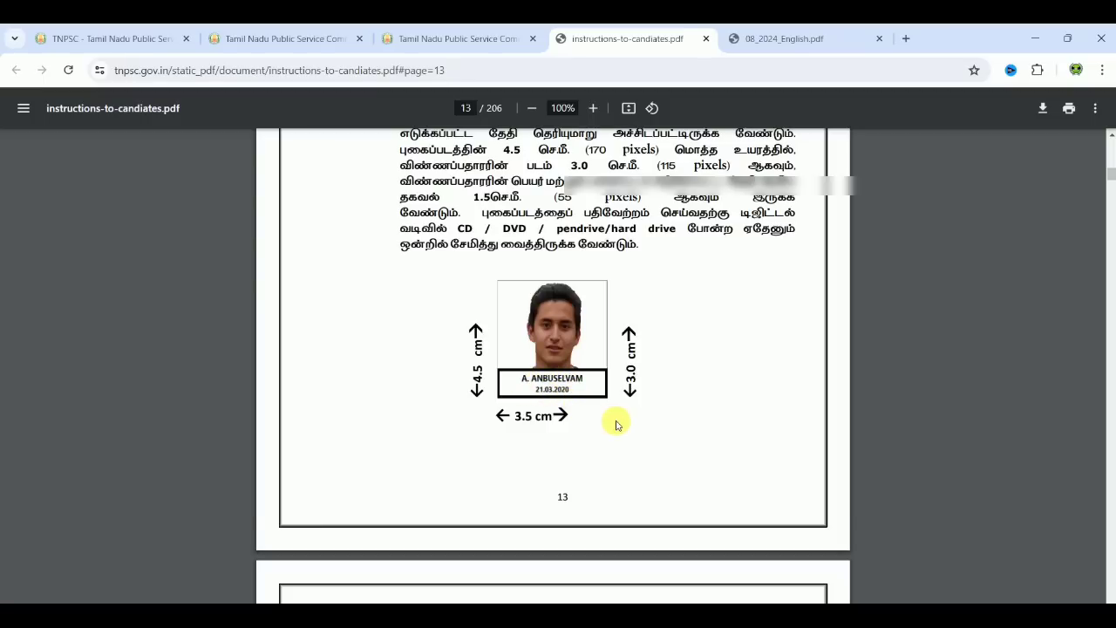
scroll(616, 425, "down", 4)
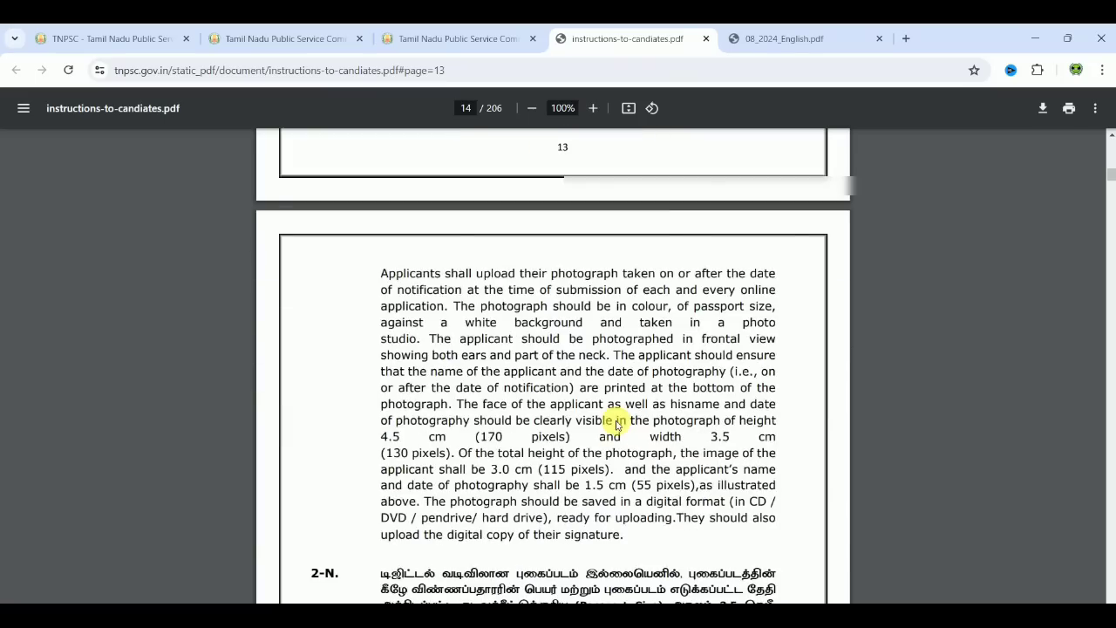
scroll(616, 425, "down", 4)
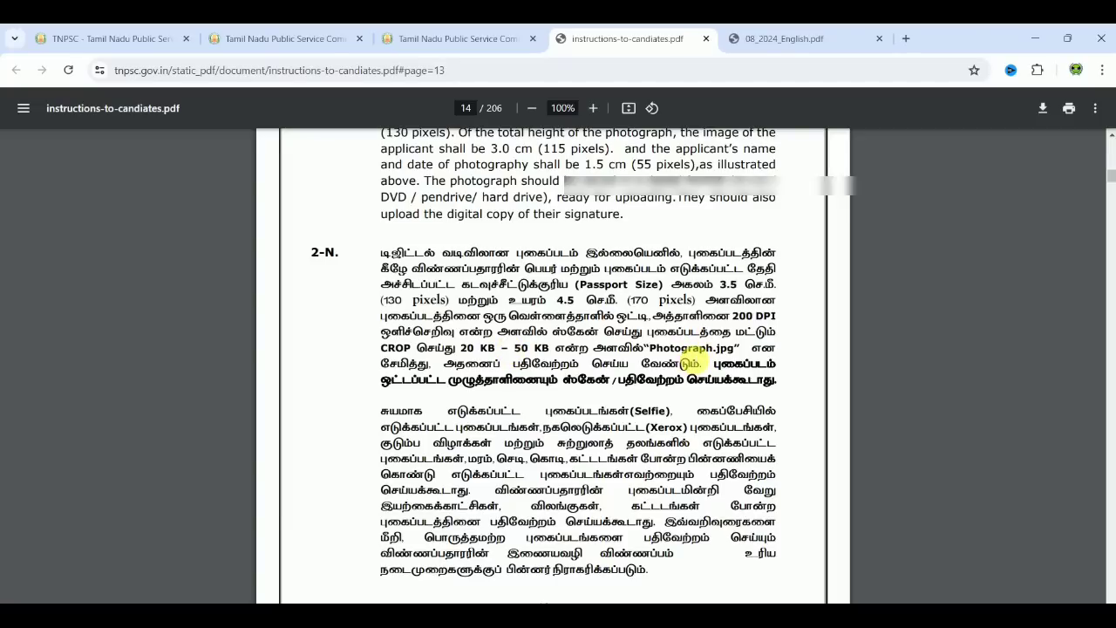
scroll(881, 424, "down", 6)
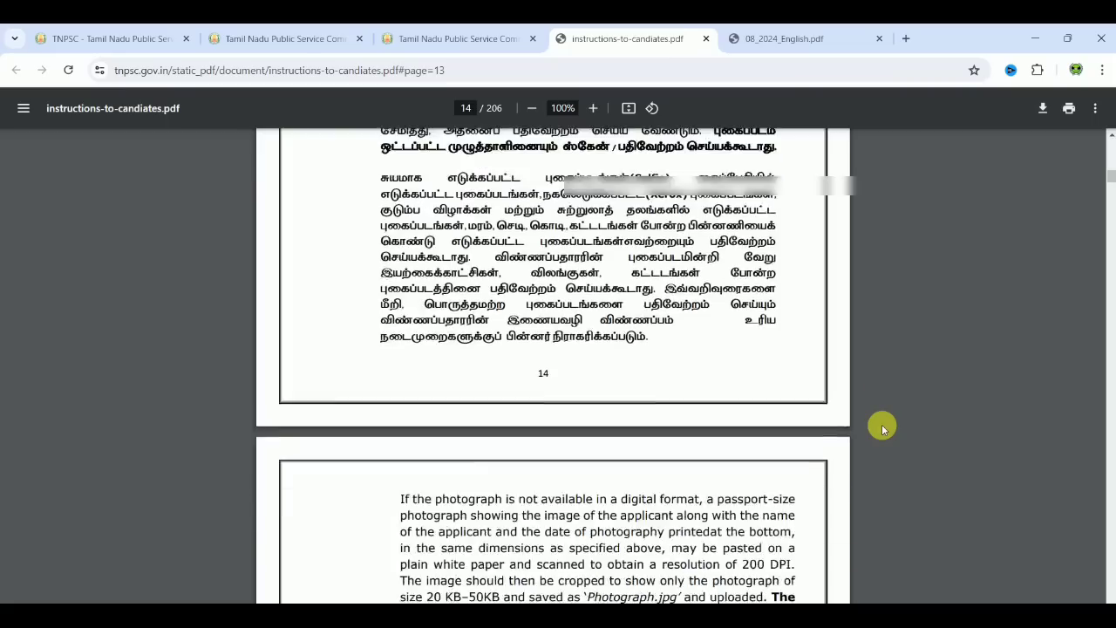
scroll(881, 423, "down", 5)
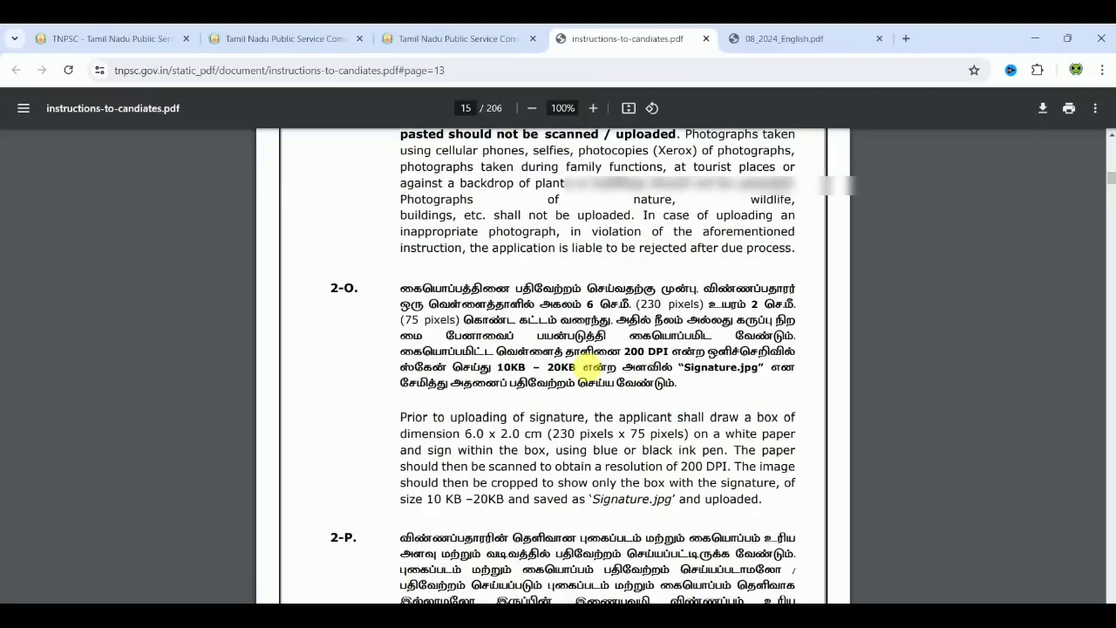
left_click(506, 38)
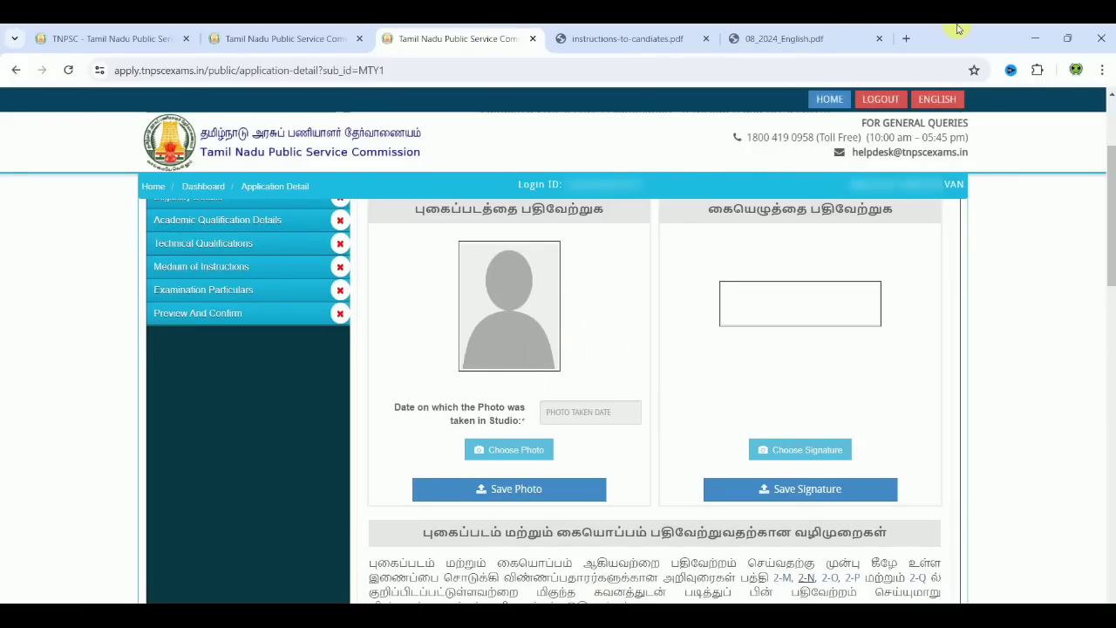
Step: Search 'tnpsc pho' in a new tab and open the TNPSC Photo Compressor site
left_click(909, 38)
type("tn")
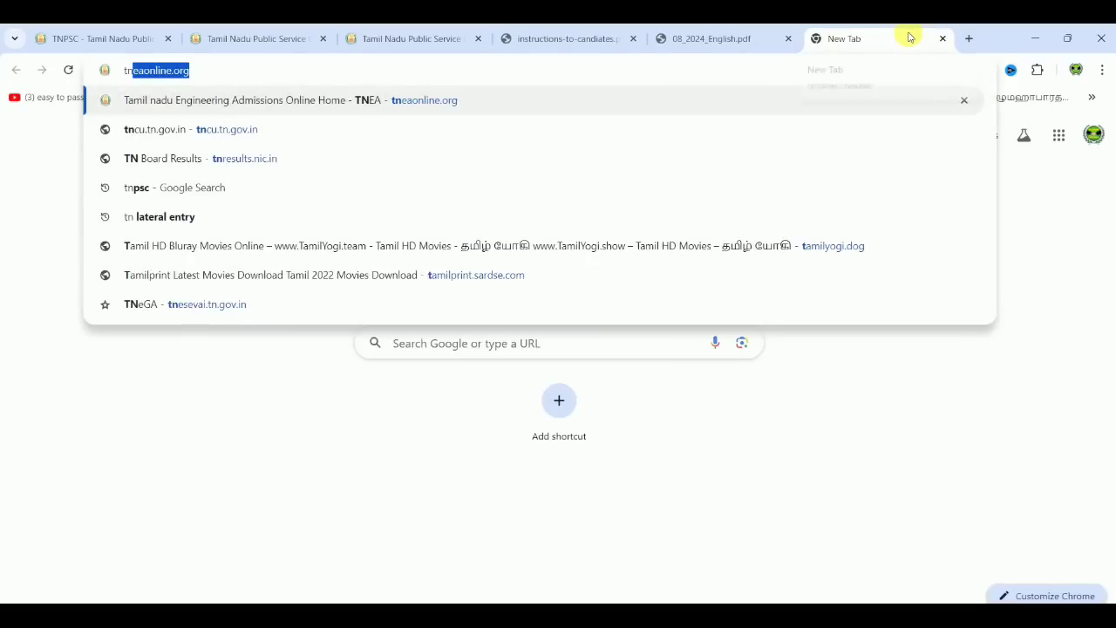
type("psc")
type("pho")
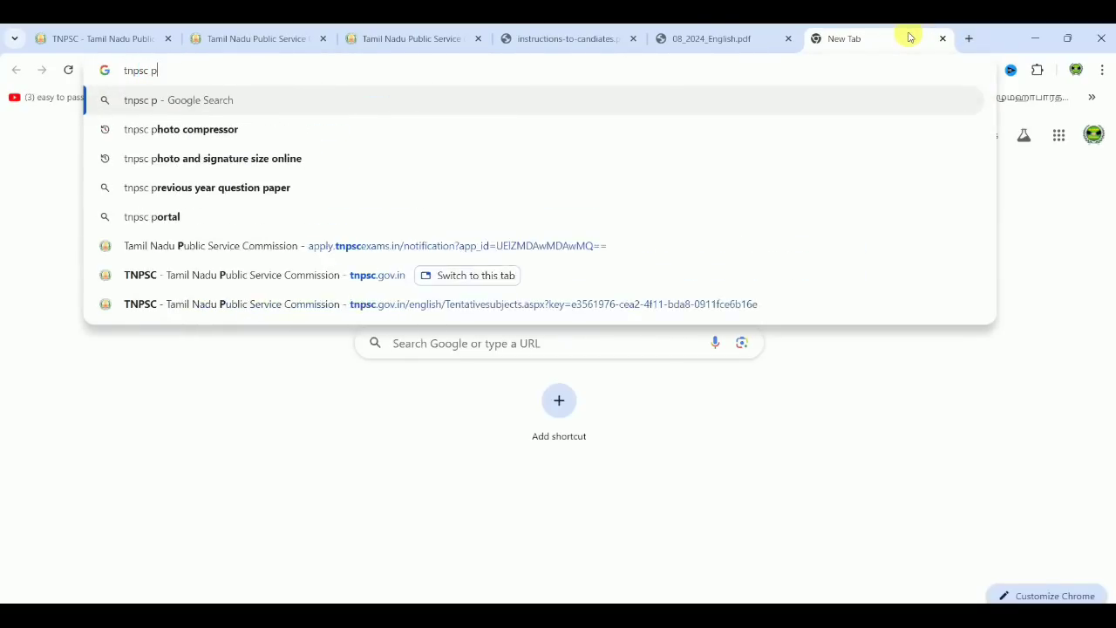
left_click(267, 131)
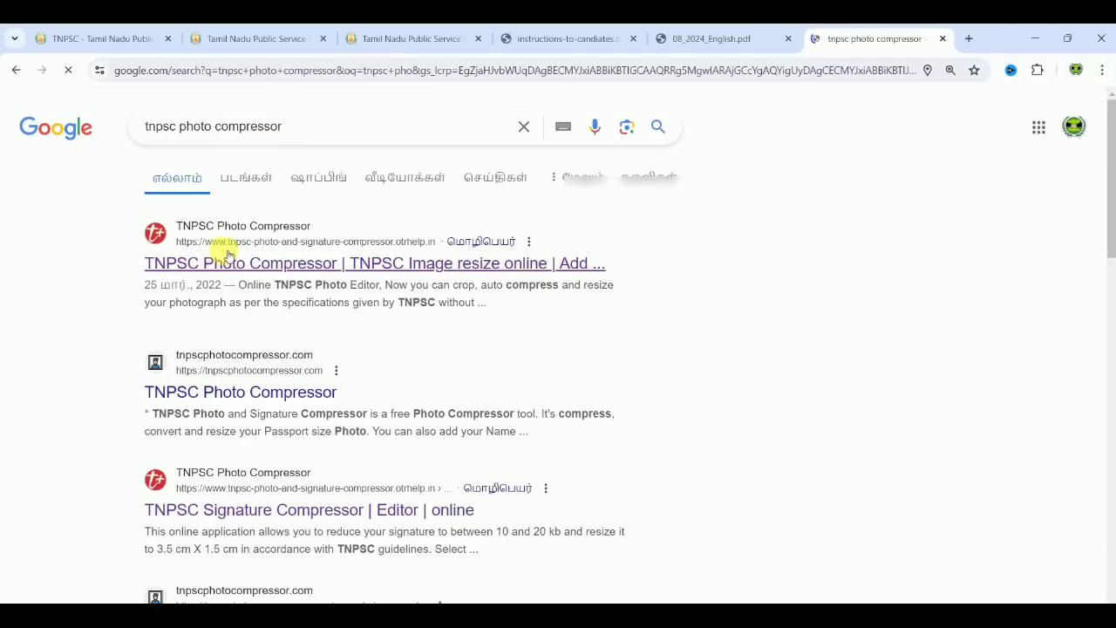
left_click(234, 264)
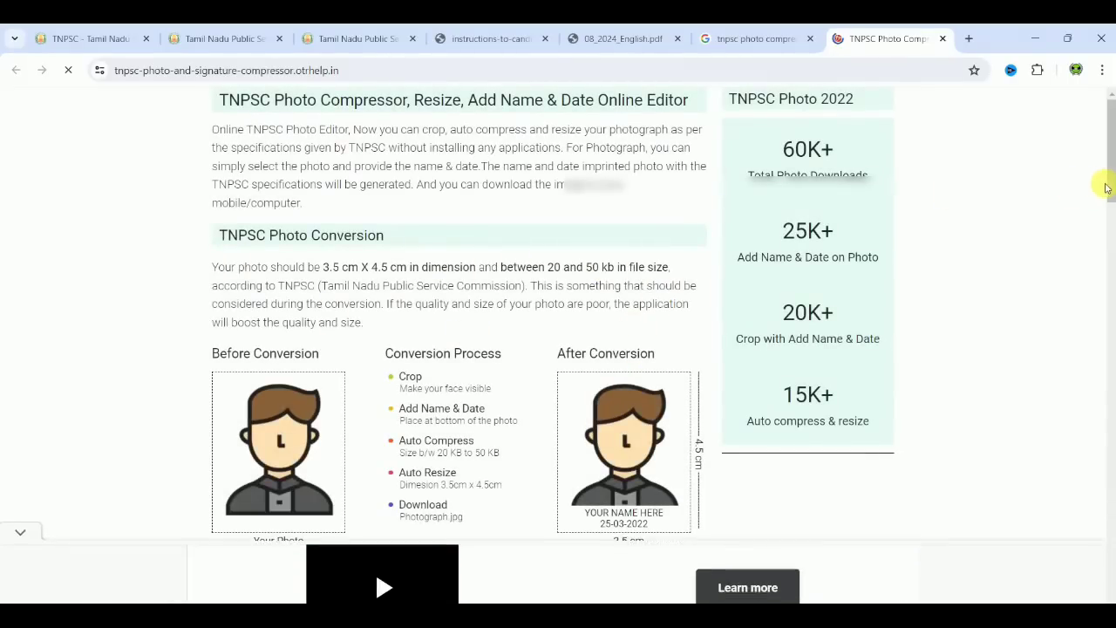
left_click_drag(1112, 185, 1112, 323)
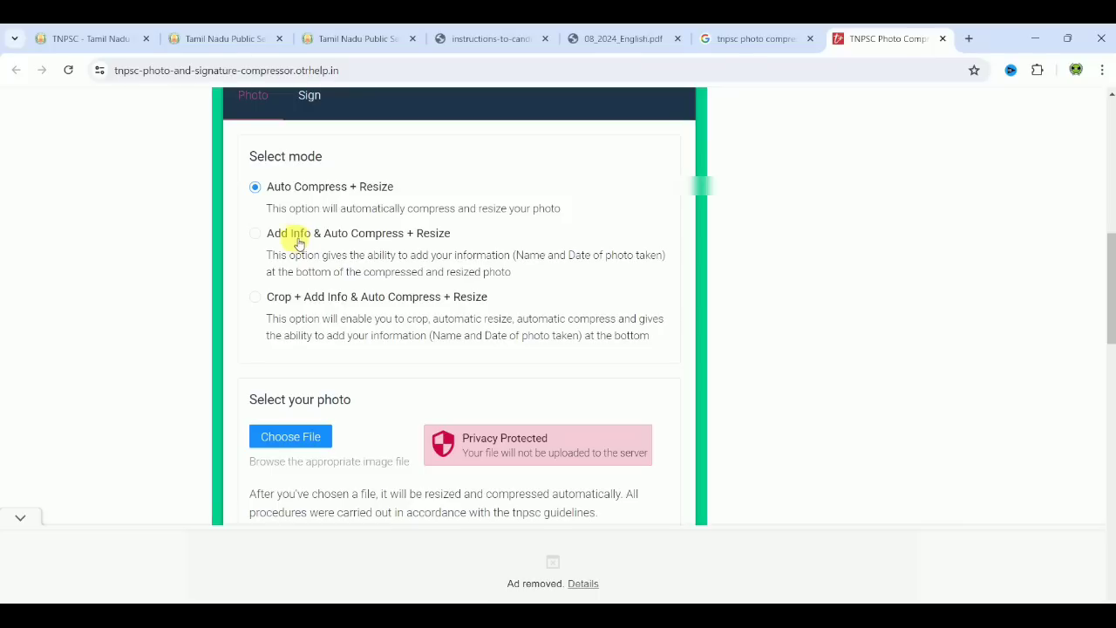
Step: Generate the photo with name and date 20-06-2024 added, downloading Photograph (1).jpg at 48.1 KB
left_click(256, 236)
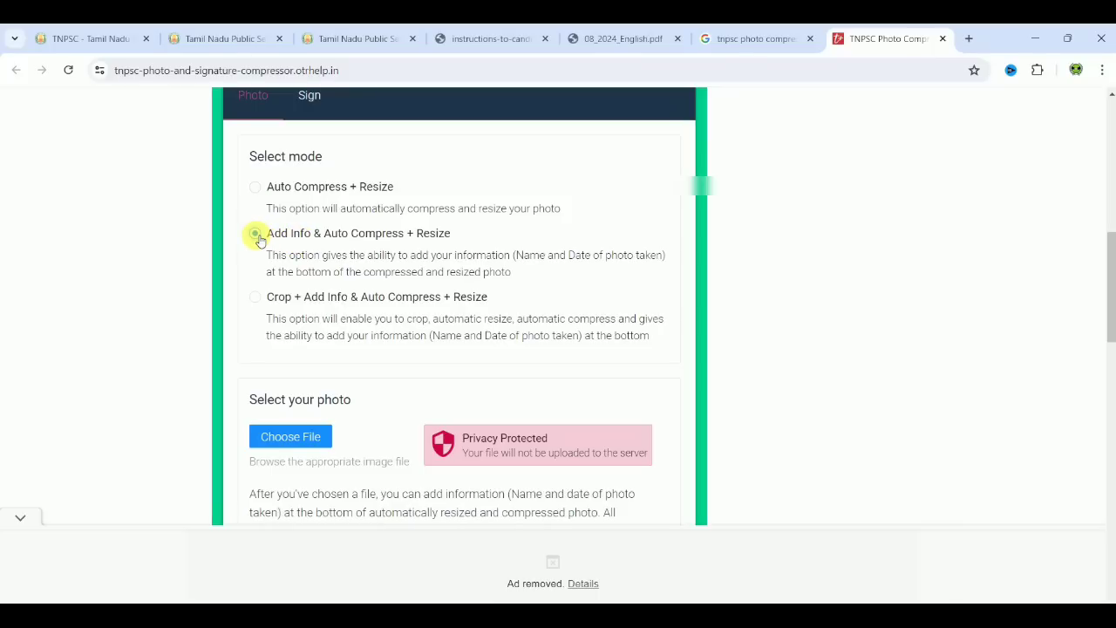
left_click(316, 448)
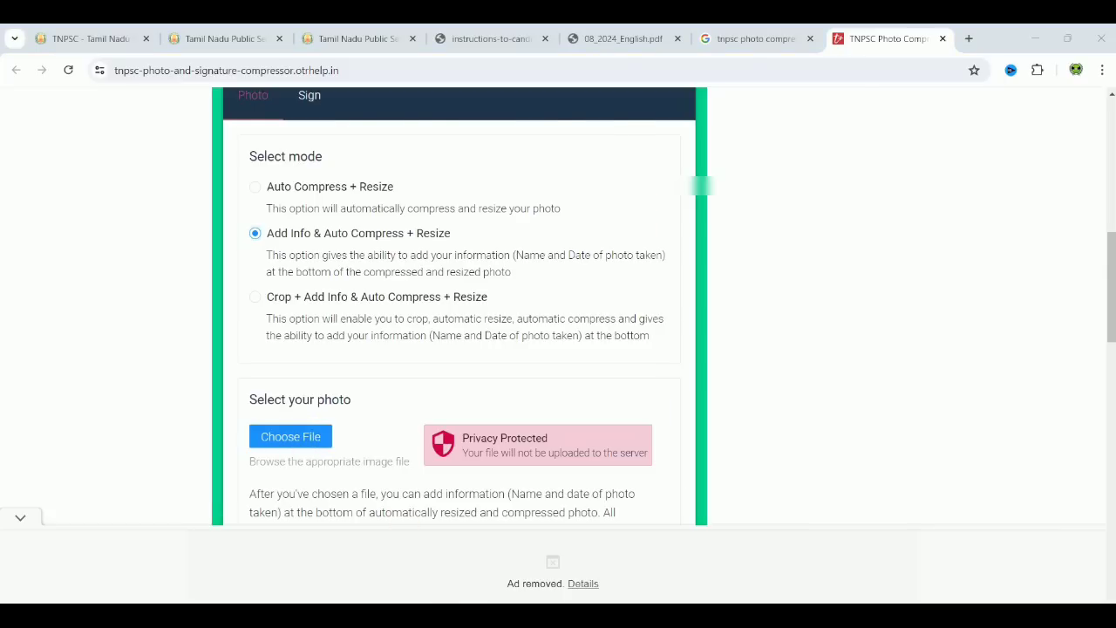
scroll(633, 499, "down", 3)
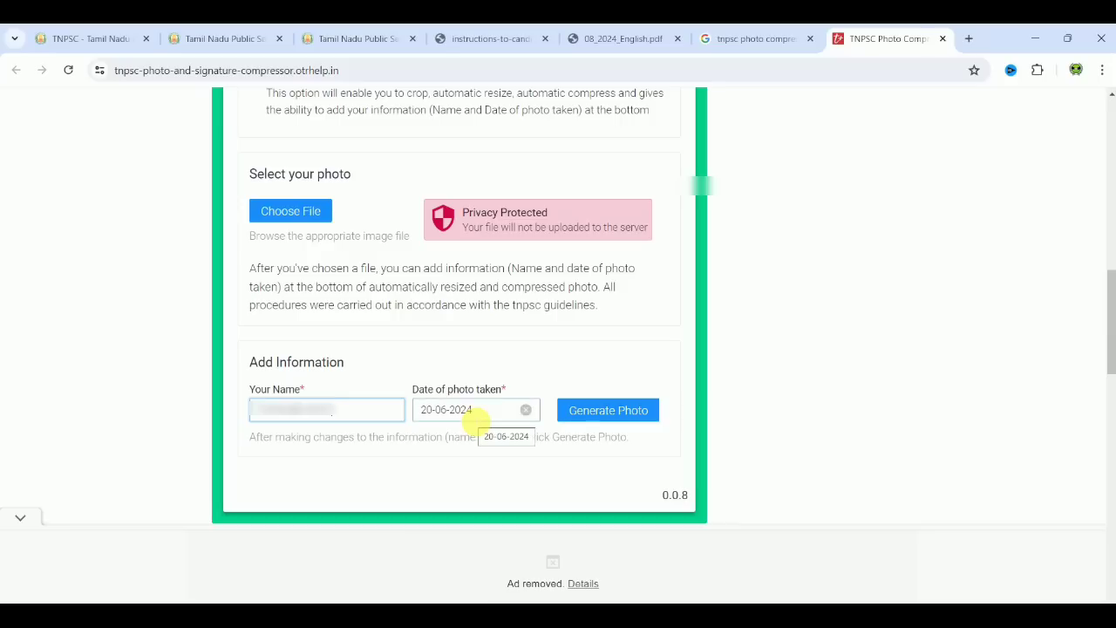
left_click(617, 417)
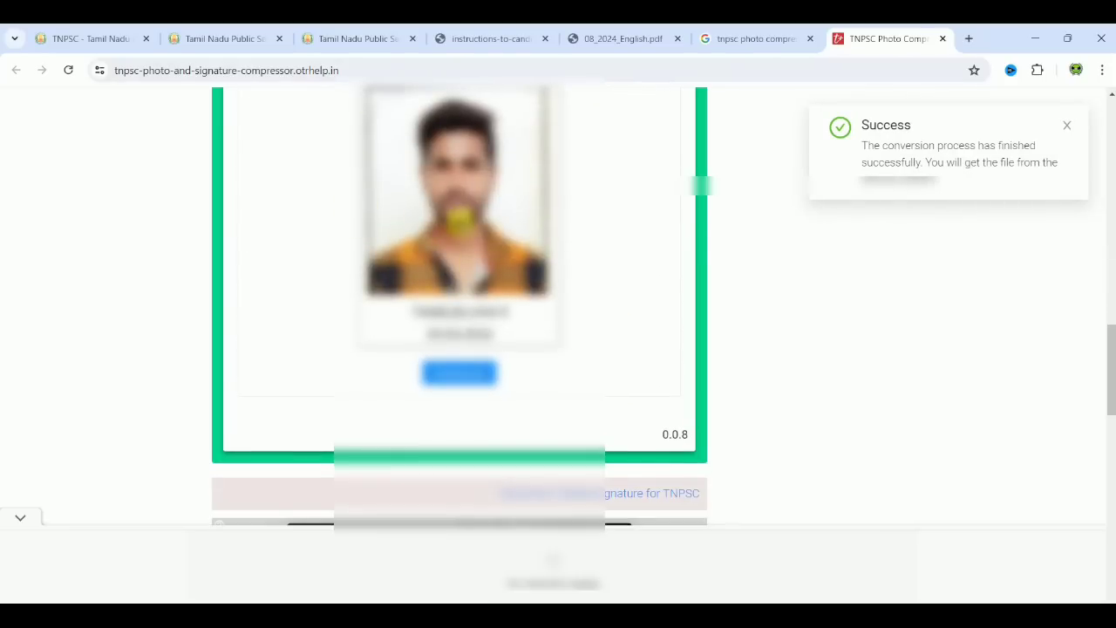
left_click(469, 373)
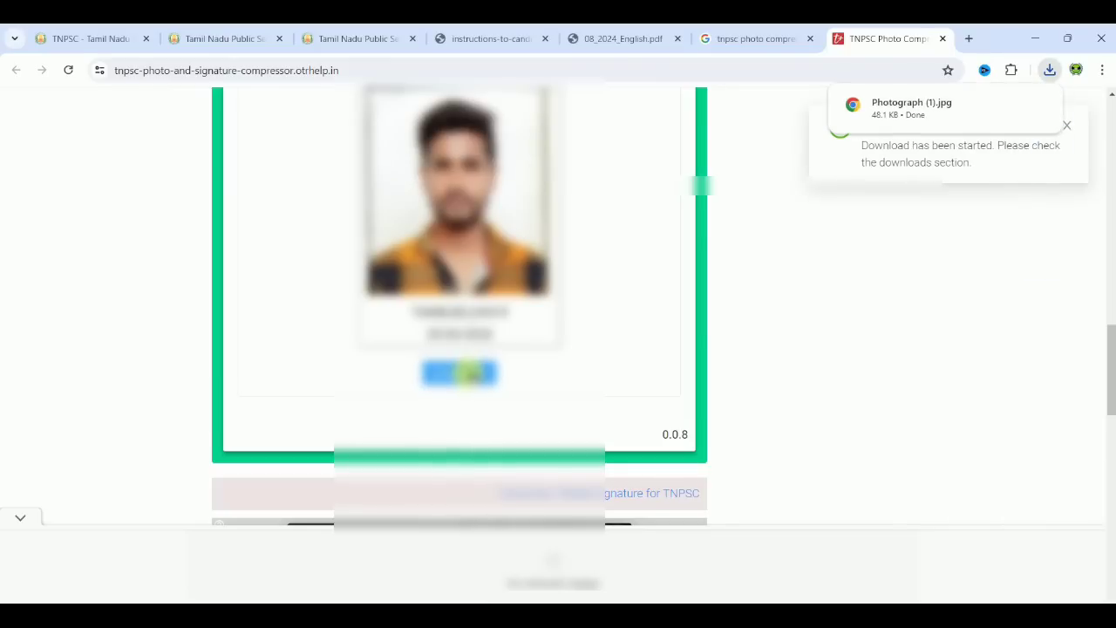
mouse_move(981, 123)
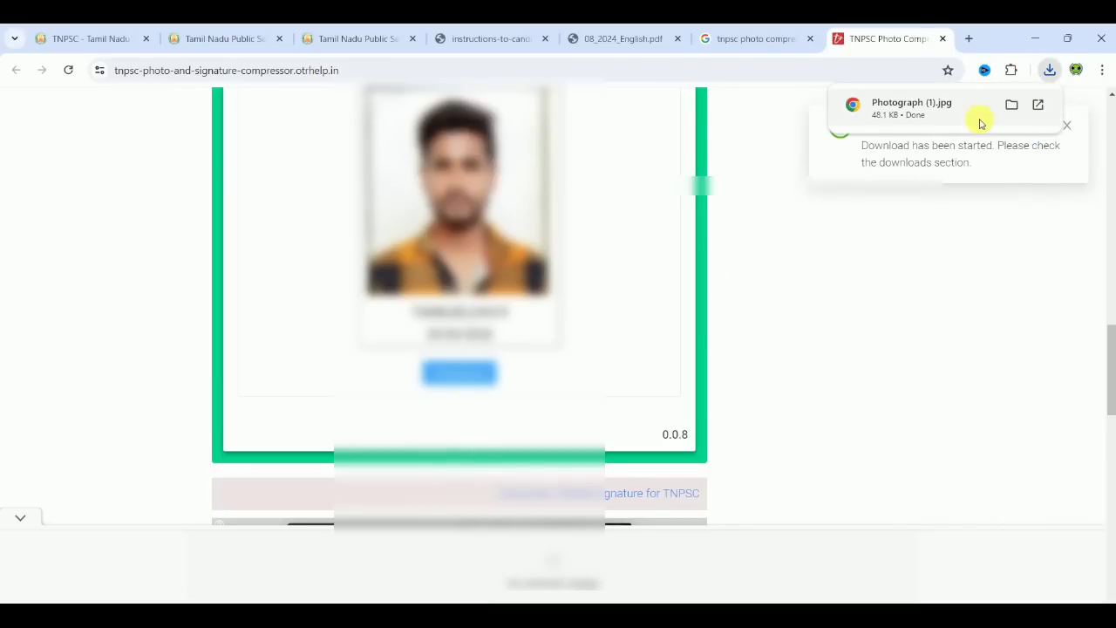
Step: Search for the TNPSC Signature Compressor and download the compressed Signature (1).jpg at 16.6 KB
left_click(782, 31)
double_click(196, 126)
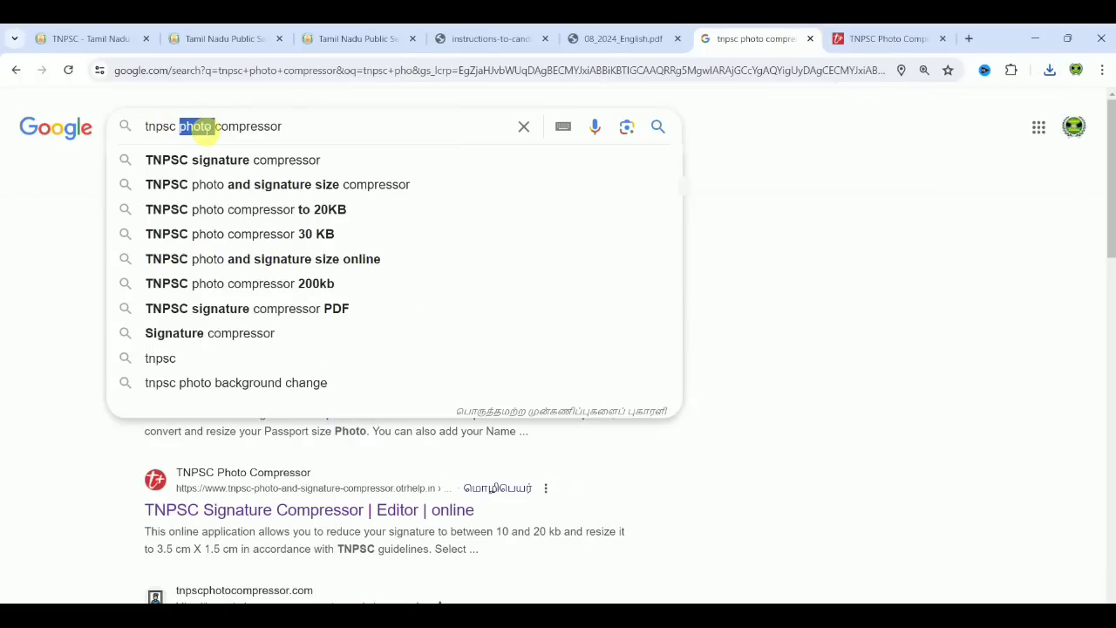
left_click(222, 161)
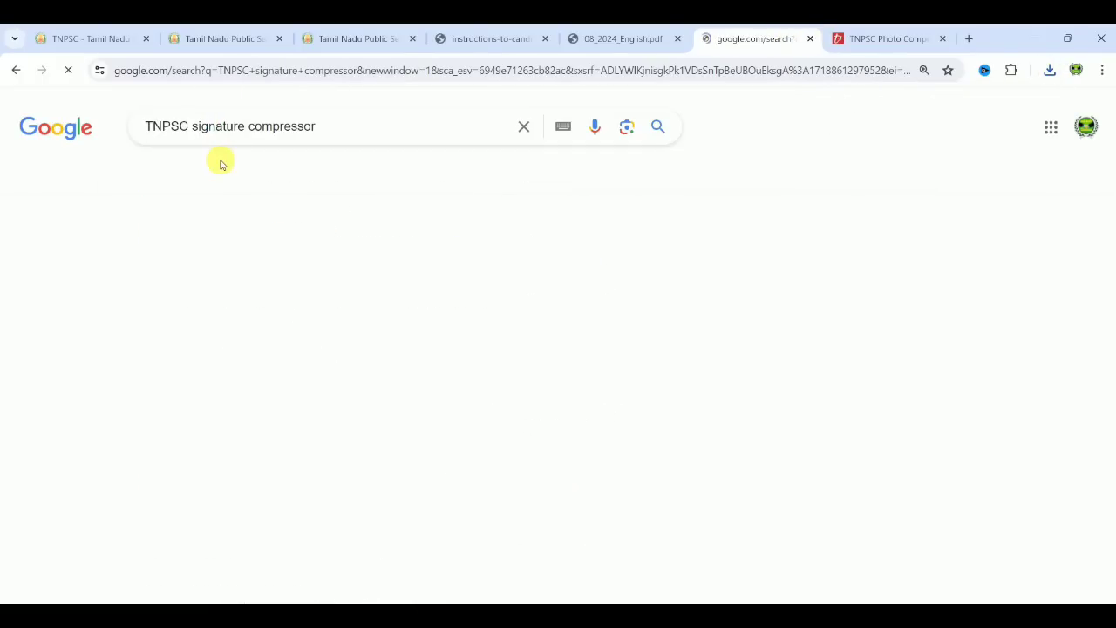
left_click(263, 269)
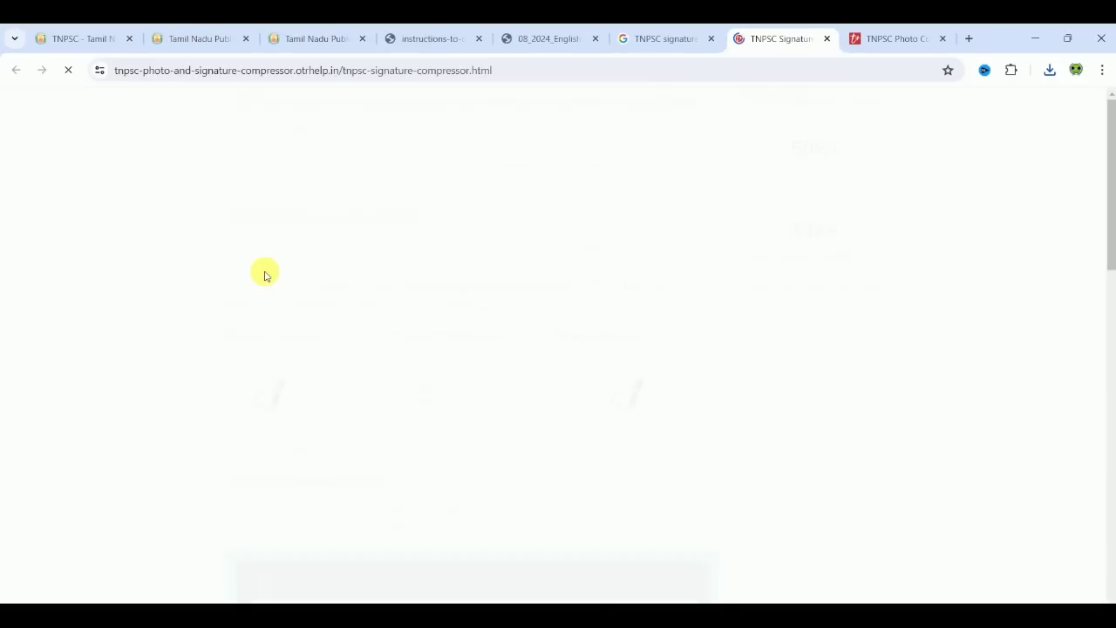
left_click_drag(1113, 192, 1113, 333)
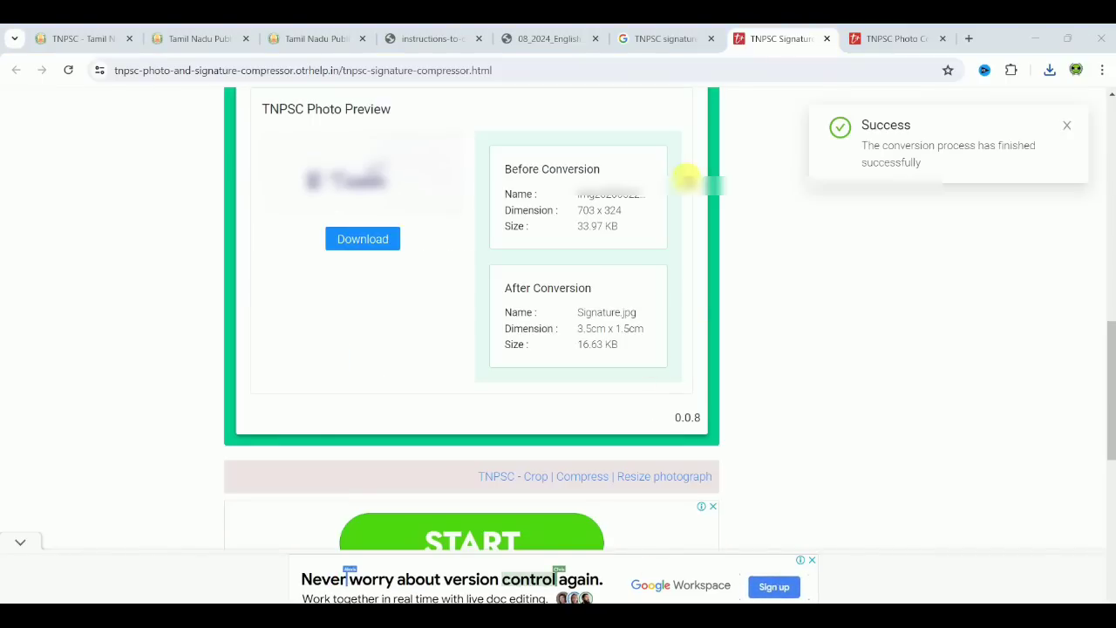
left_click(362, 231)
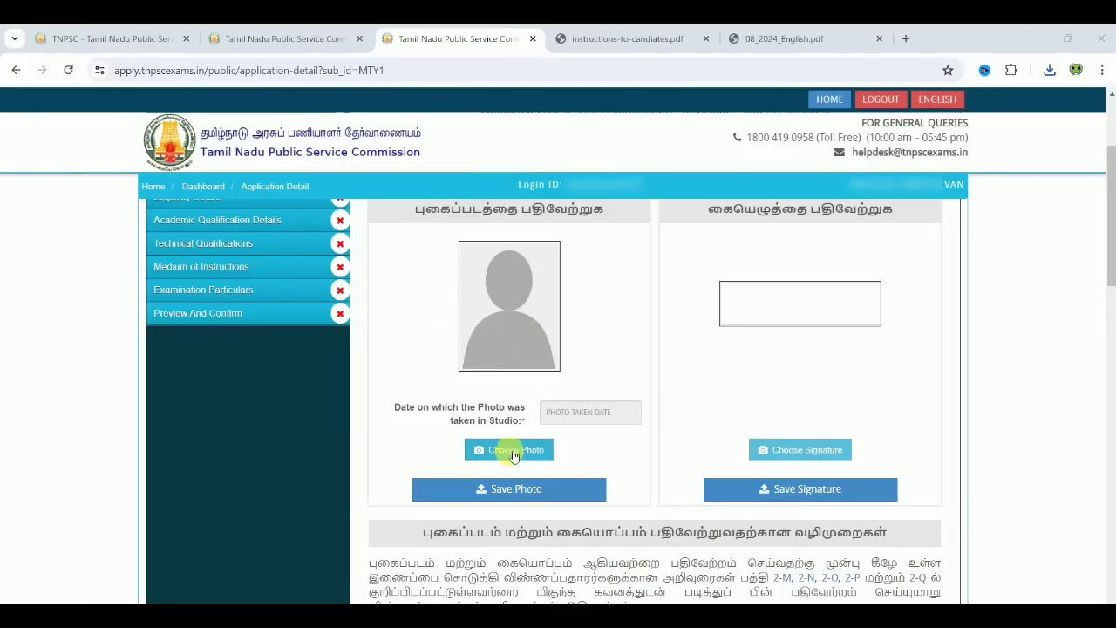
Step: Upload and save the photo with taken date 20-06-2024, then save the signature
left_click(523, 452)
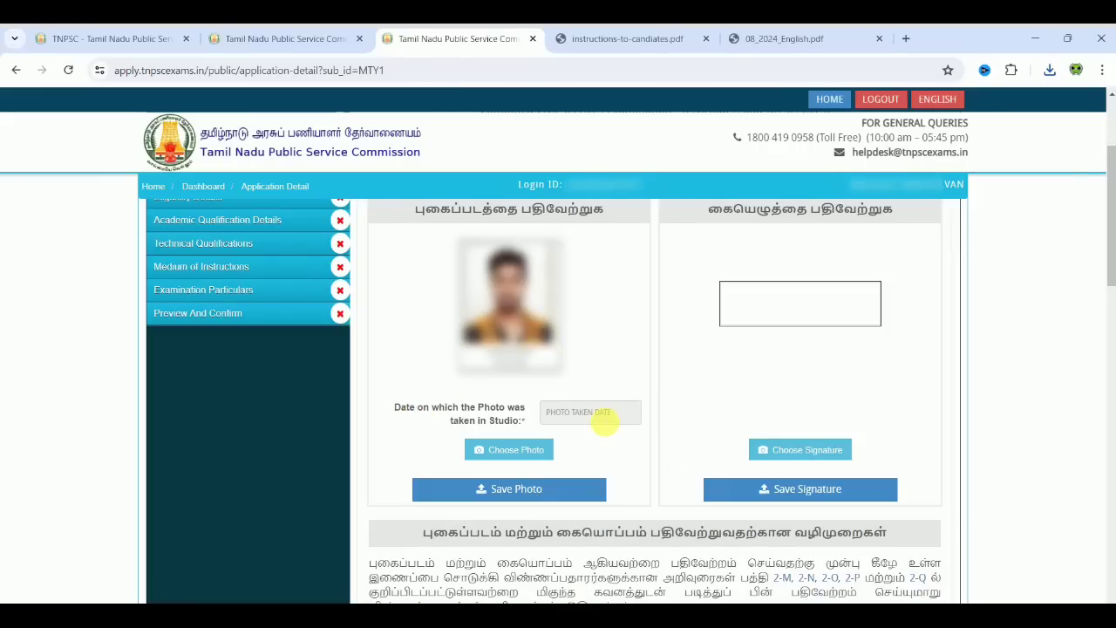
left_click(604, 420)
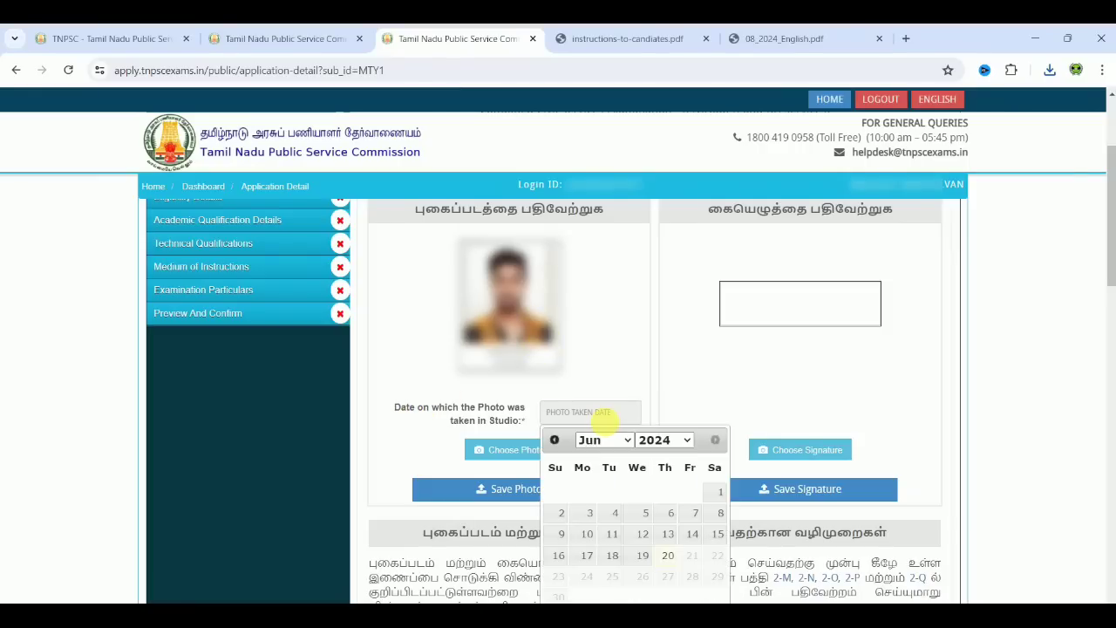
left_click(667, 558)
left_click(542, 494)
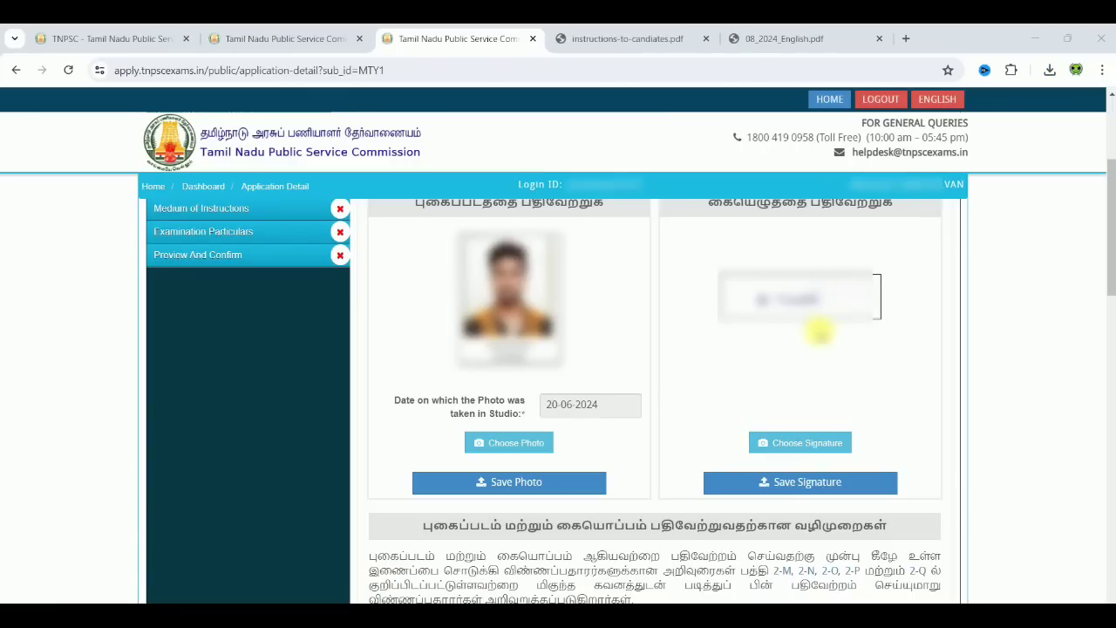
left_click(835, 482)
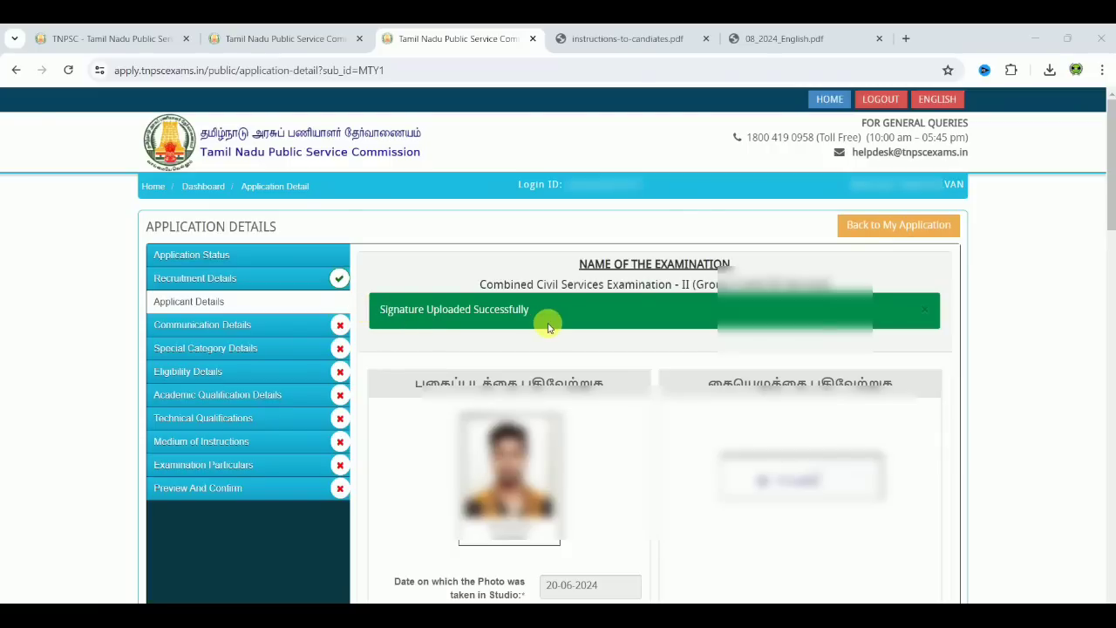
Step: Fill in the applicant's name and initials
left_click_drag(1109, 211, 1112, 358)
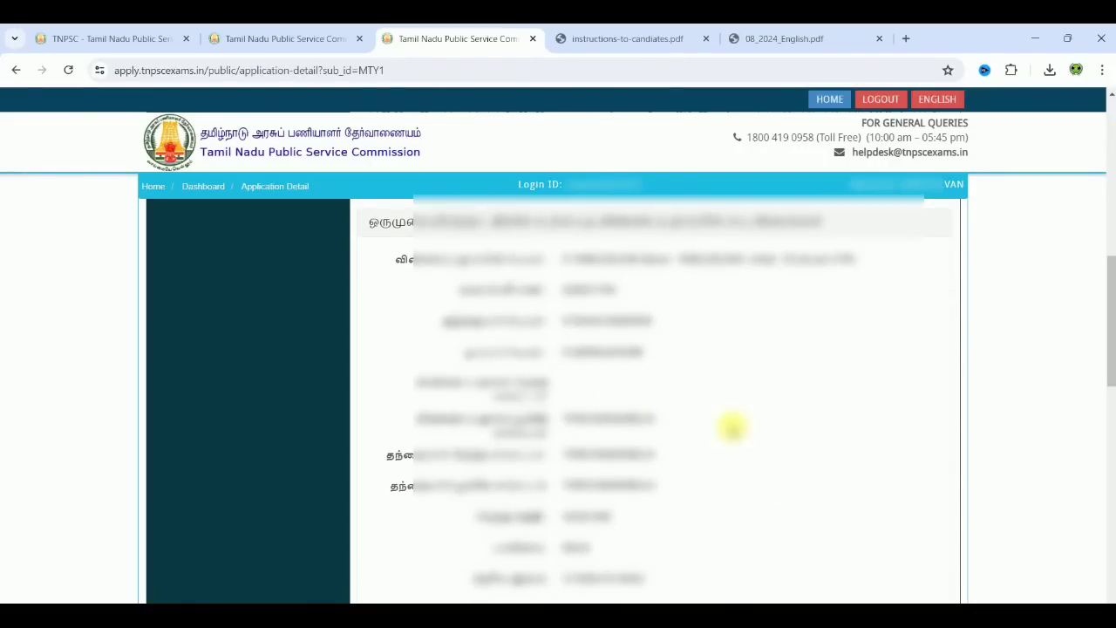
left_click_drag(1112, 310, 1111, 515)
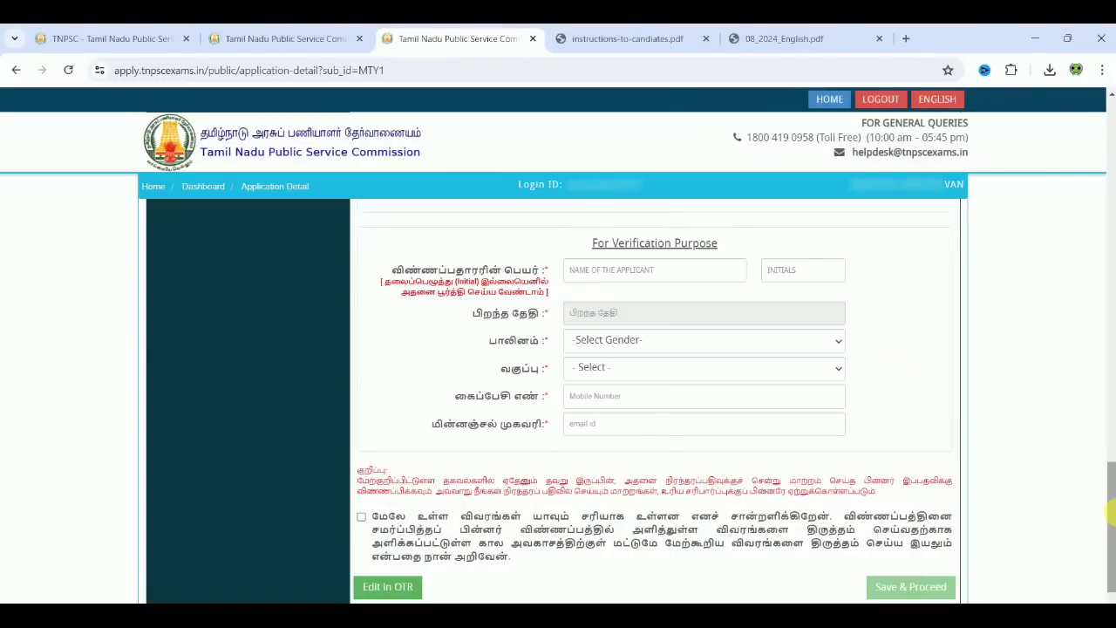
mouse_move(698, 267)
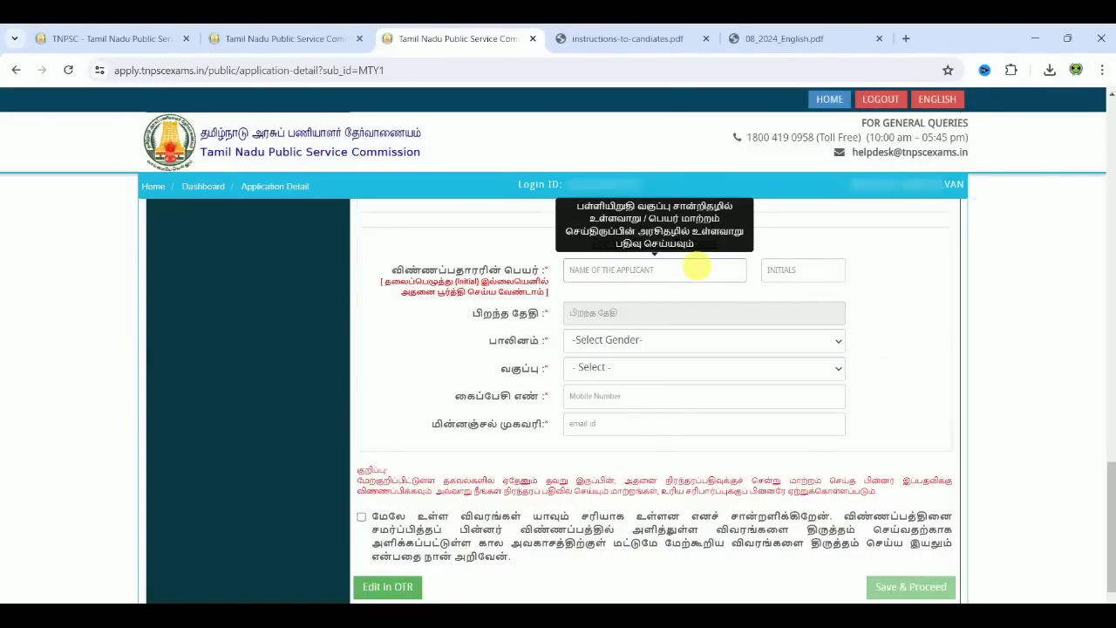
left_click(661, 282)
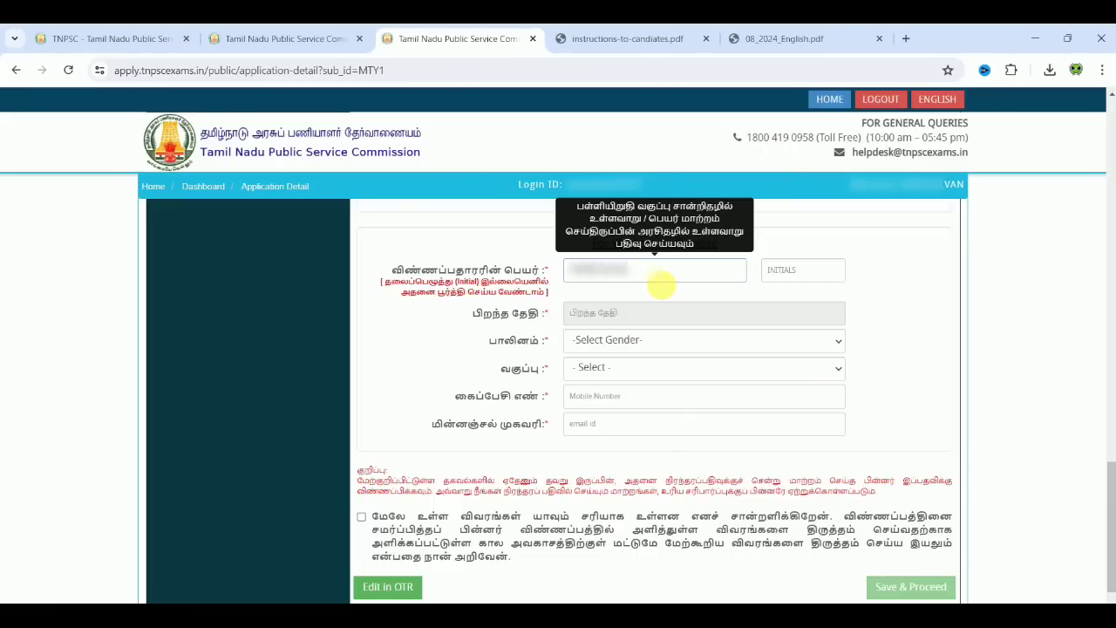
left_click(794, 288)
type("R")
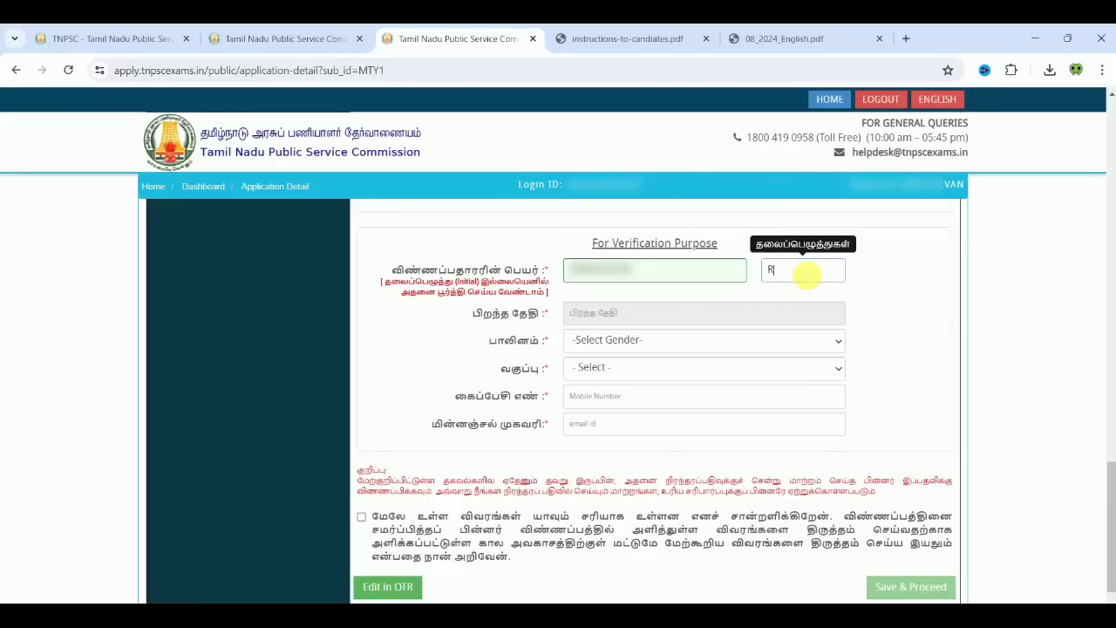
left_click(955, 312)
left_click(724, 321)
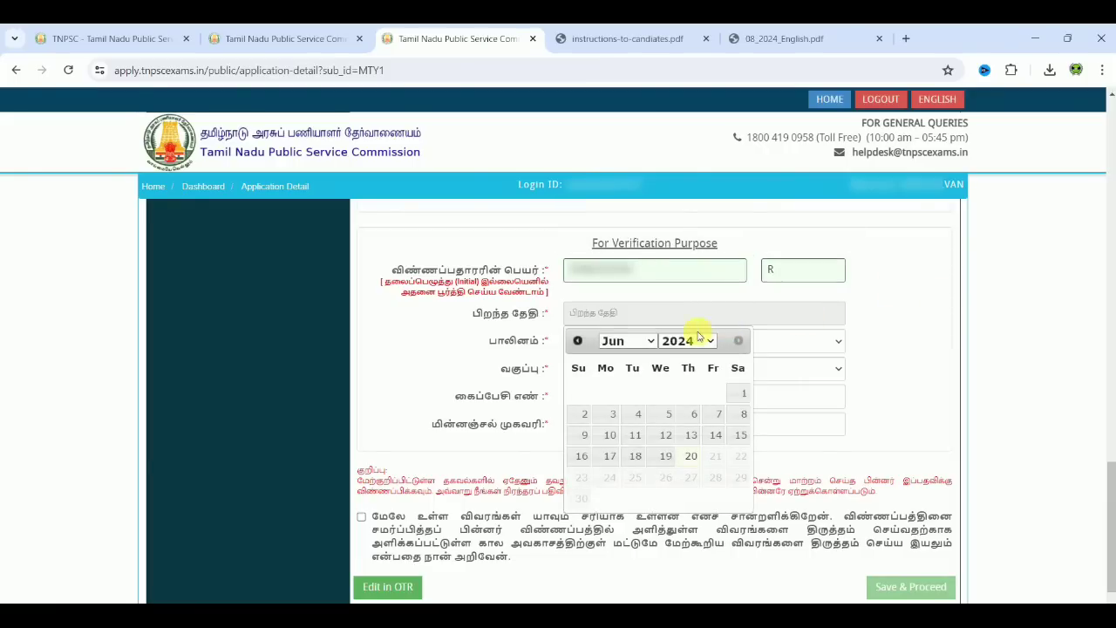
left_click(693, 340)
type("1998")
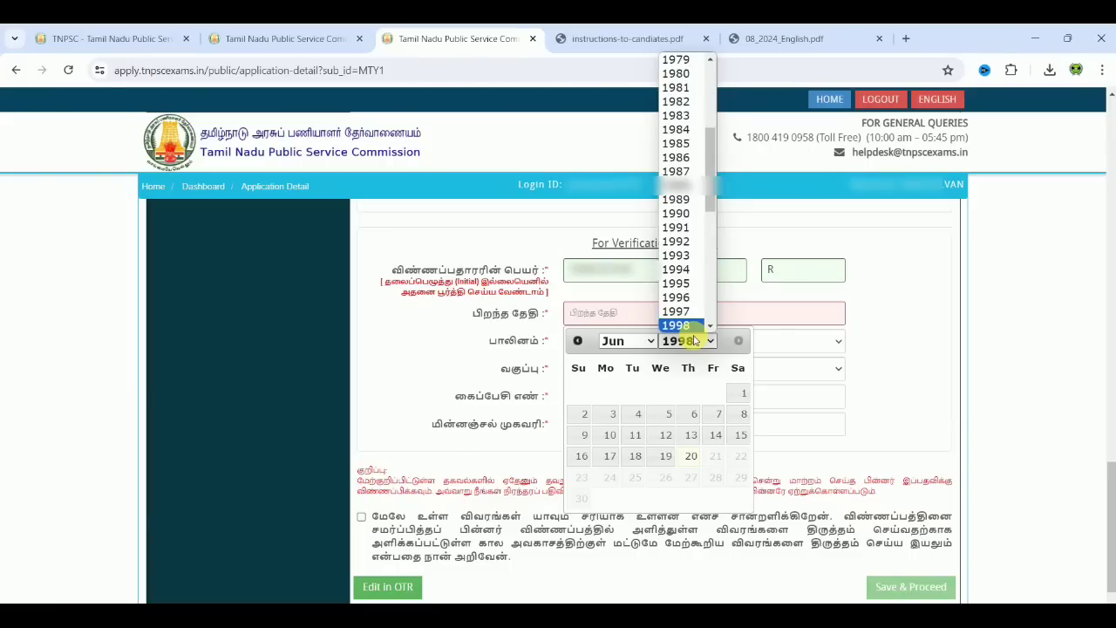
key("Return")
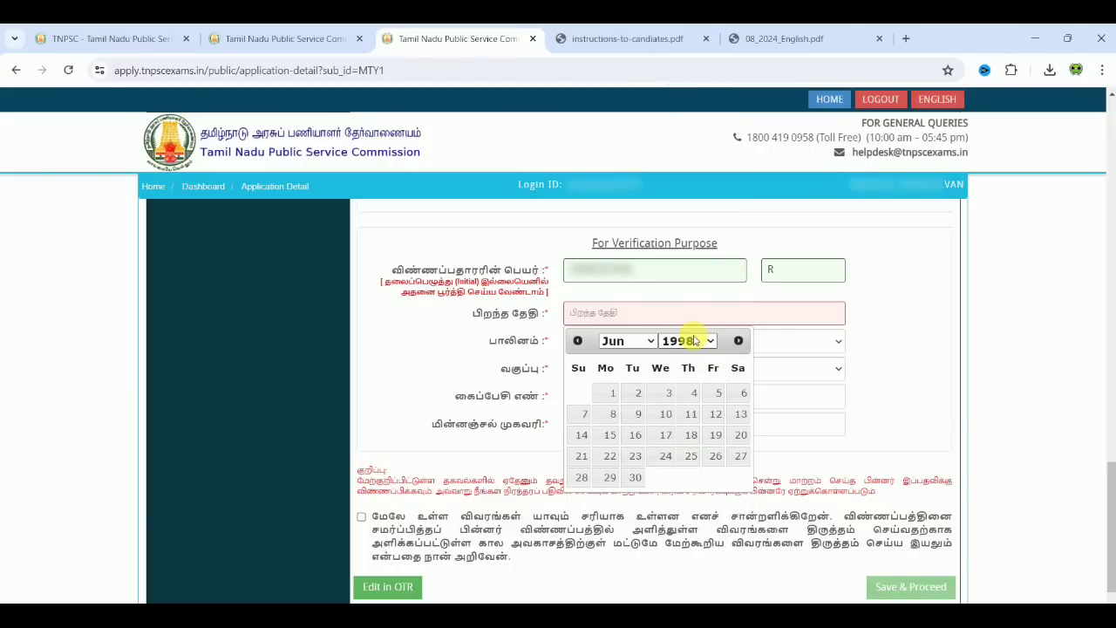
left_click(642, 340)
left_click(637, 394)
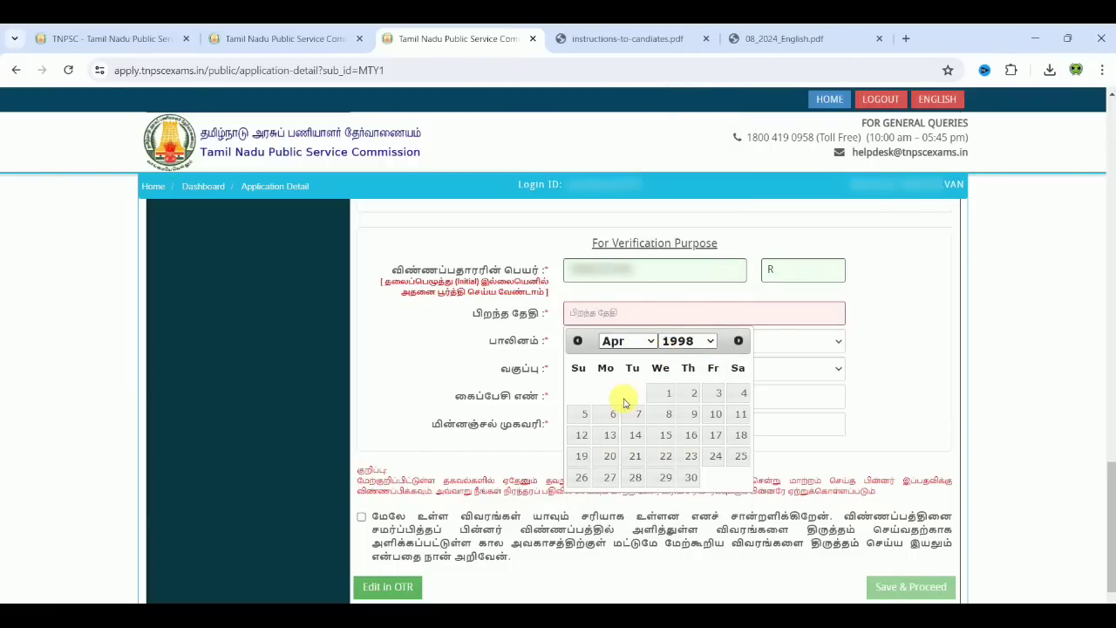
left_click(717, 456)
Step: Set gender to Male and community to Backward Class (BC), then confirm the applicant details
left_click(624, 340)
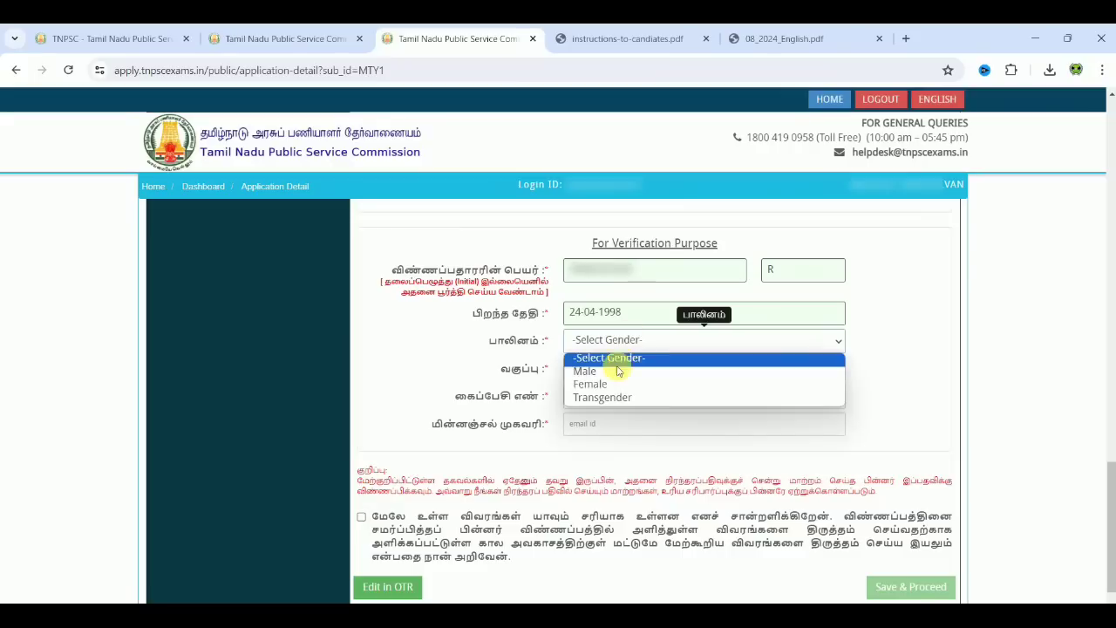
left_click(615, 375)
left_click(616, 367)
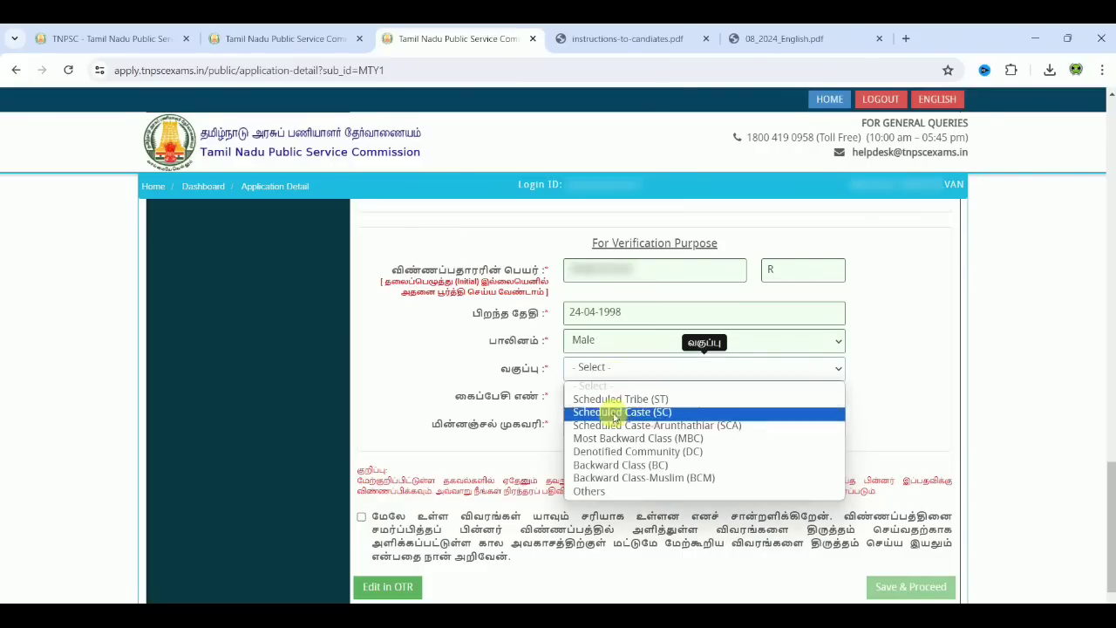
left_click(621, 468)
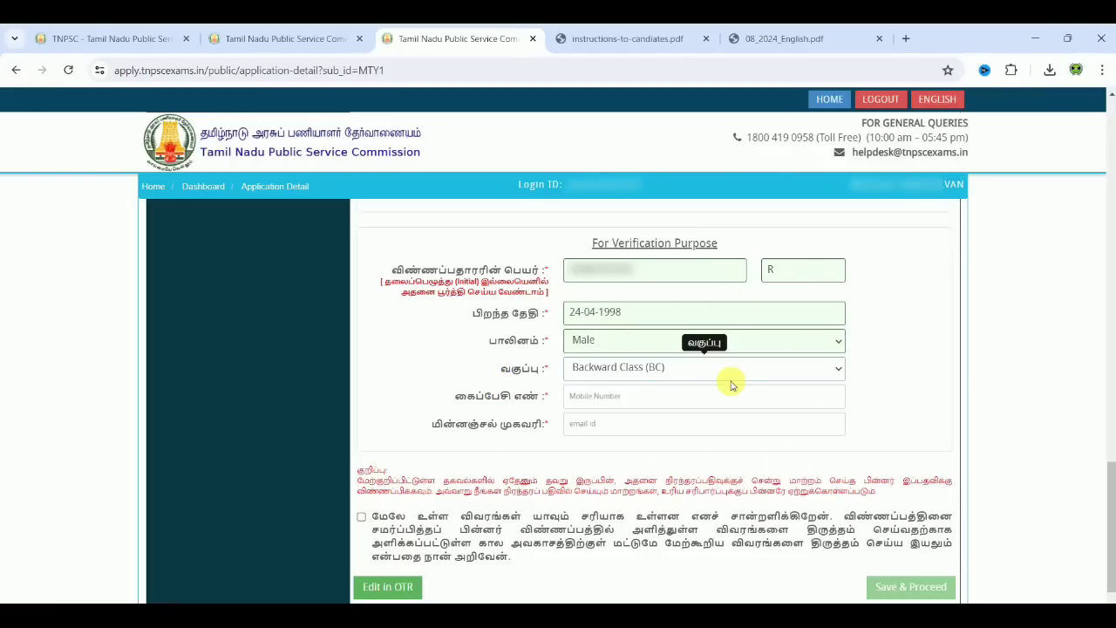
left_click(361, 518)
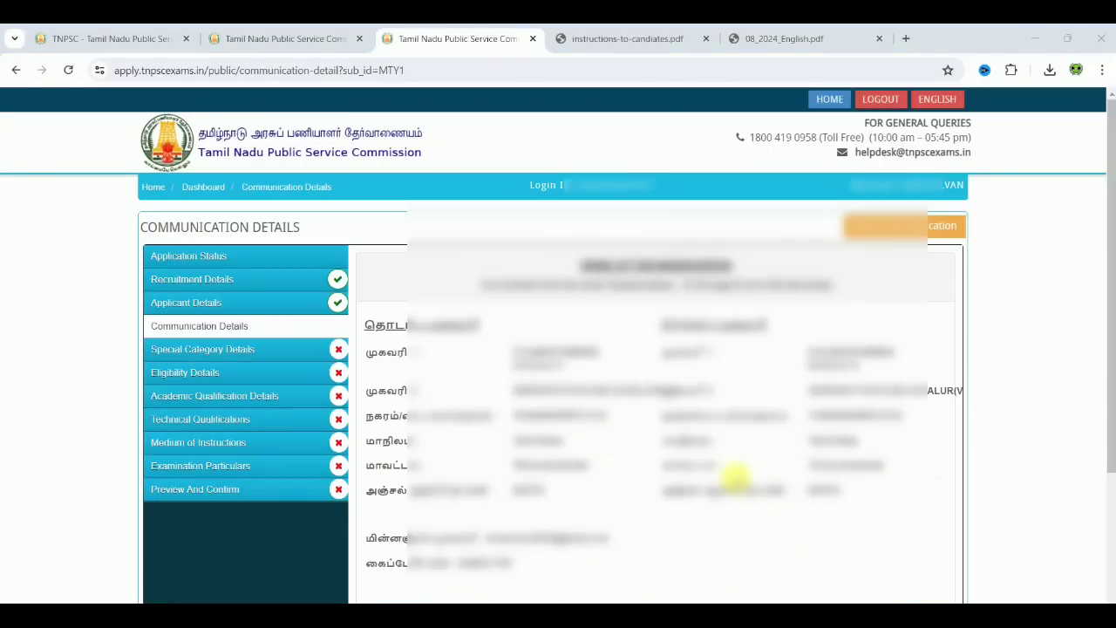
Step: Confirm the communication details declaration and save them
left_click_drag(1105, 360, 1111, 504)
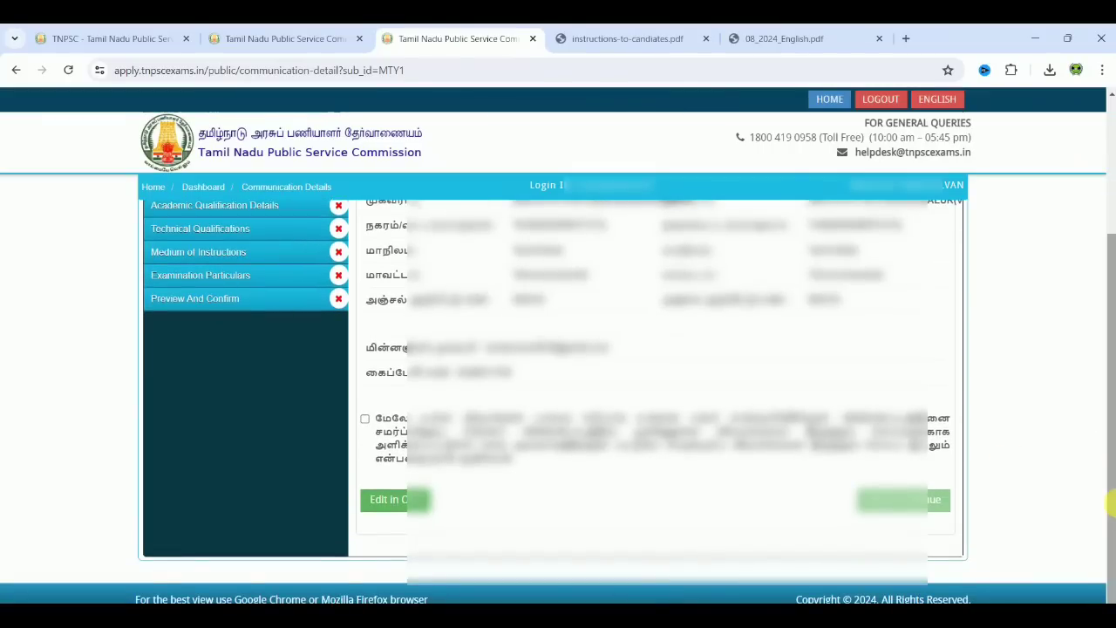
left_click(366, 419)
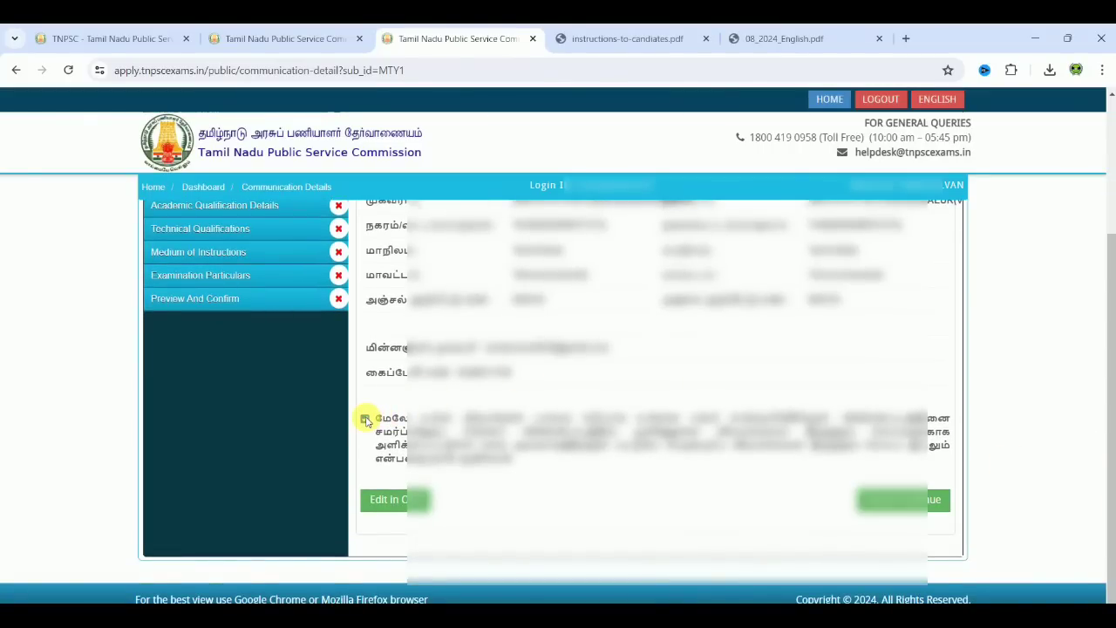
left_click(904, 499)
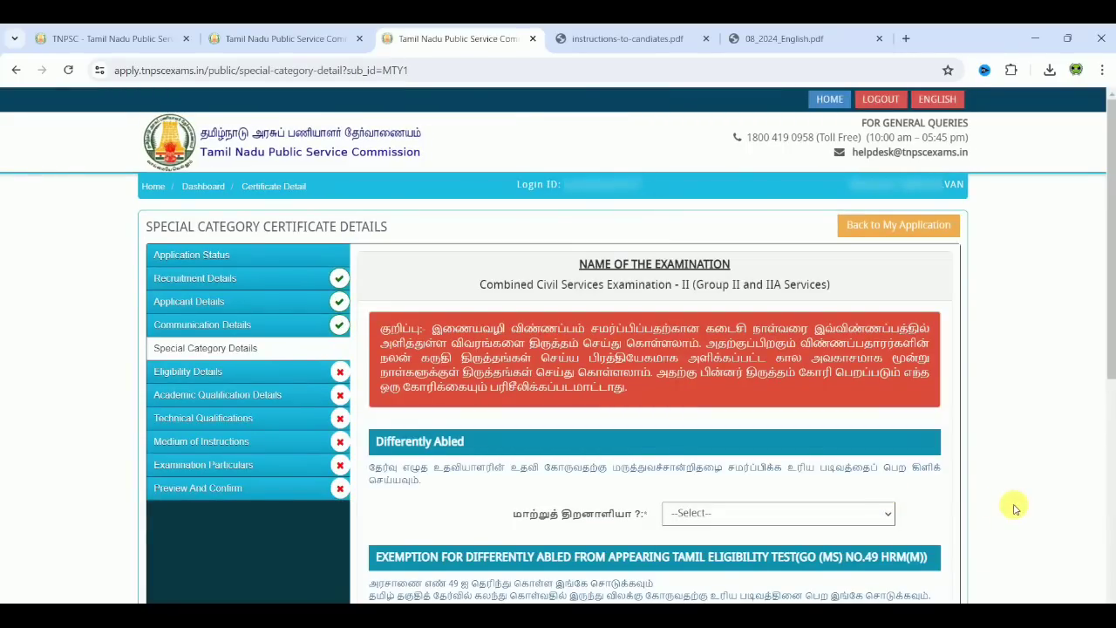
Step: Answer No to the Differently Abled question after dismissing the alert from the first choice
scroll(1014, 509, "down", 3)
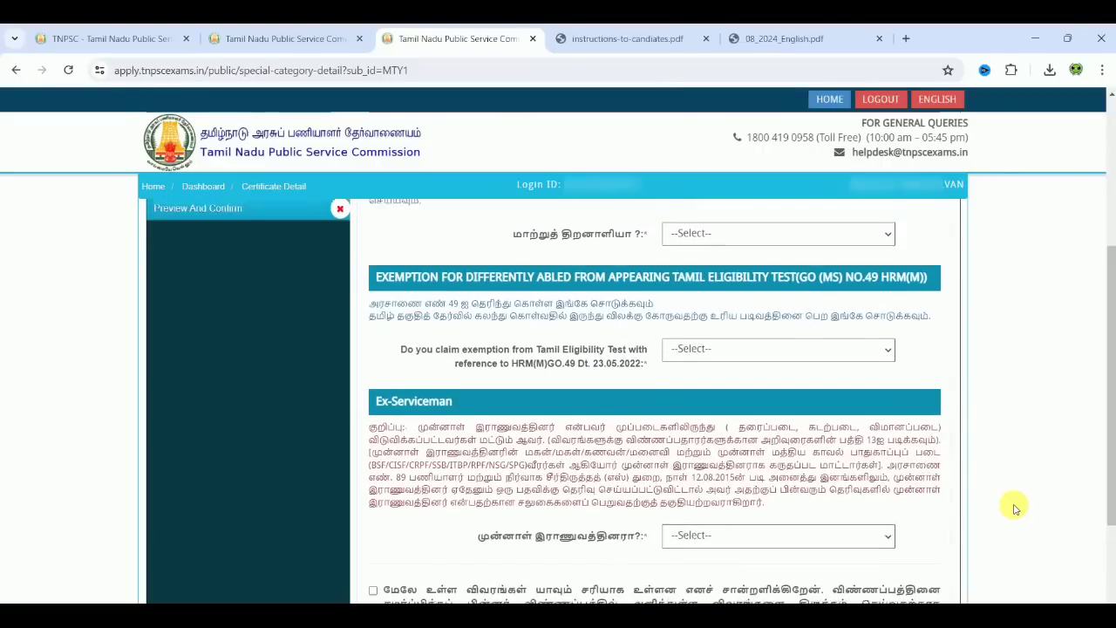
scroll(1015, 509, "up", 1)
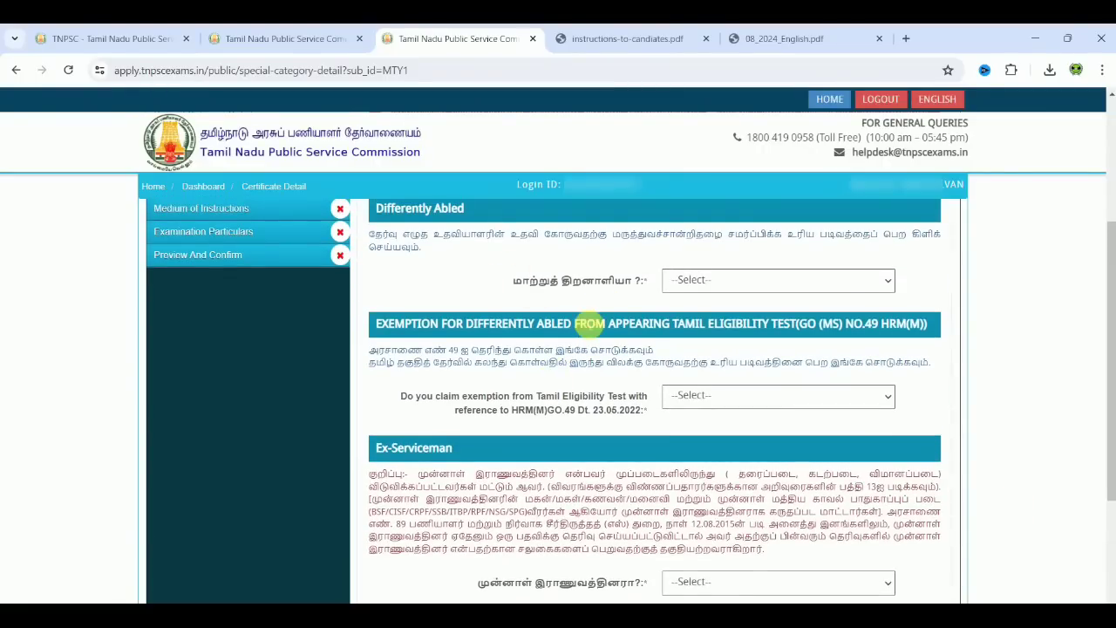
left_click(743, 288)
left_click(740, 327)
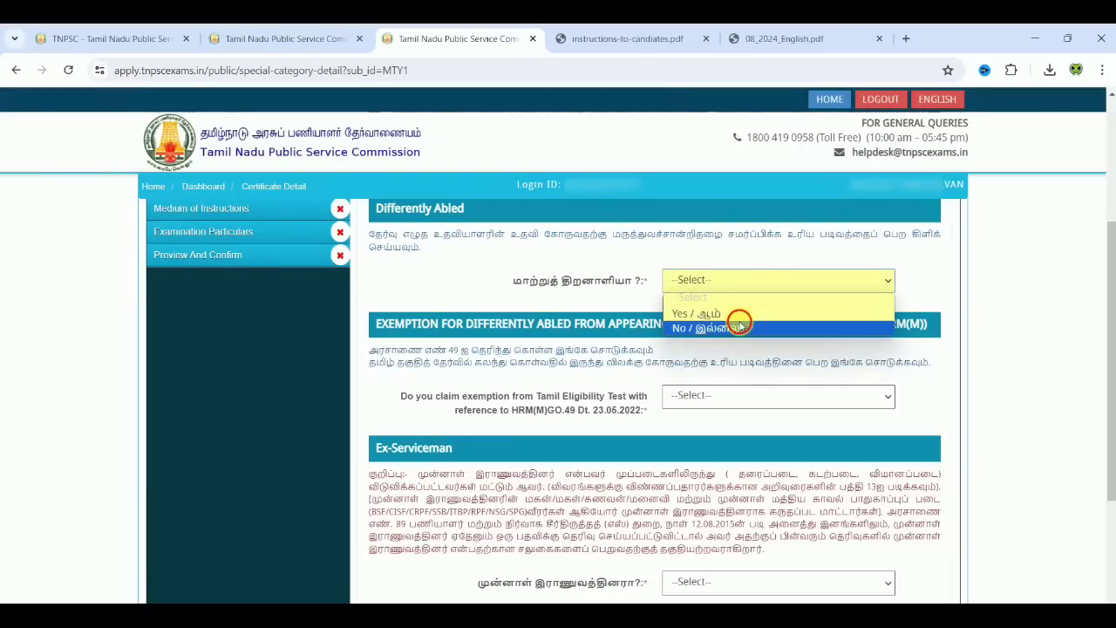
left_click(737, 314)
left_click(741, 359)
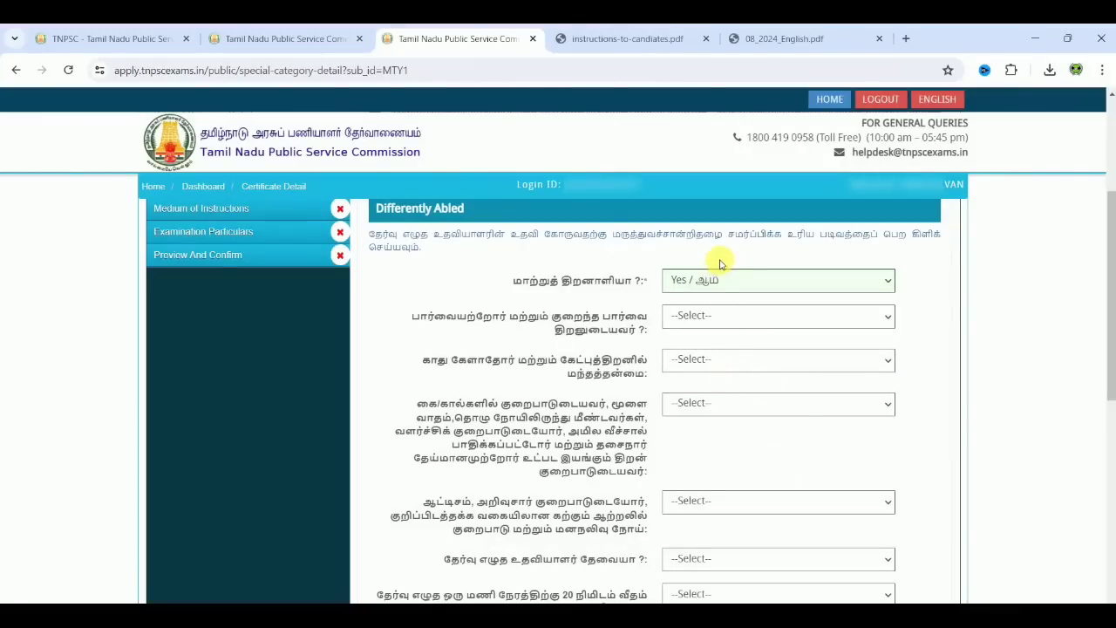
left_click(722, 279)
left_click(711, 327)
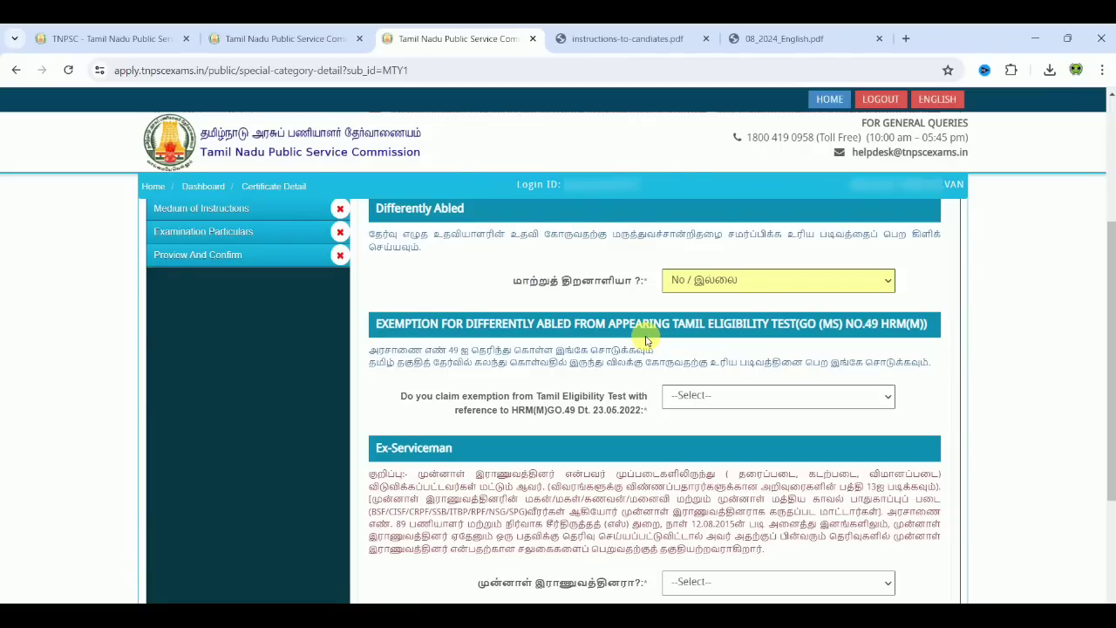
Step: Set Tamil test exemption and Ex-Serviceman to No and tick the special category declaration
left_click(688, 396)
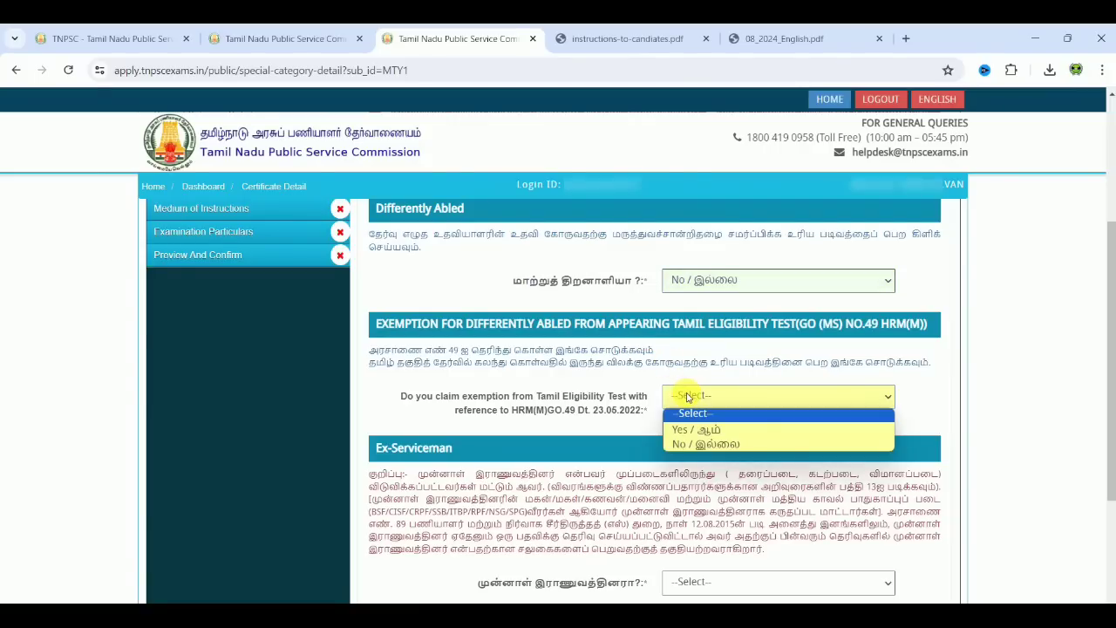
left_click(697, 442)
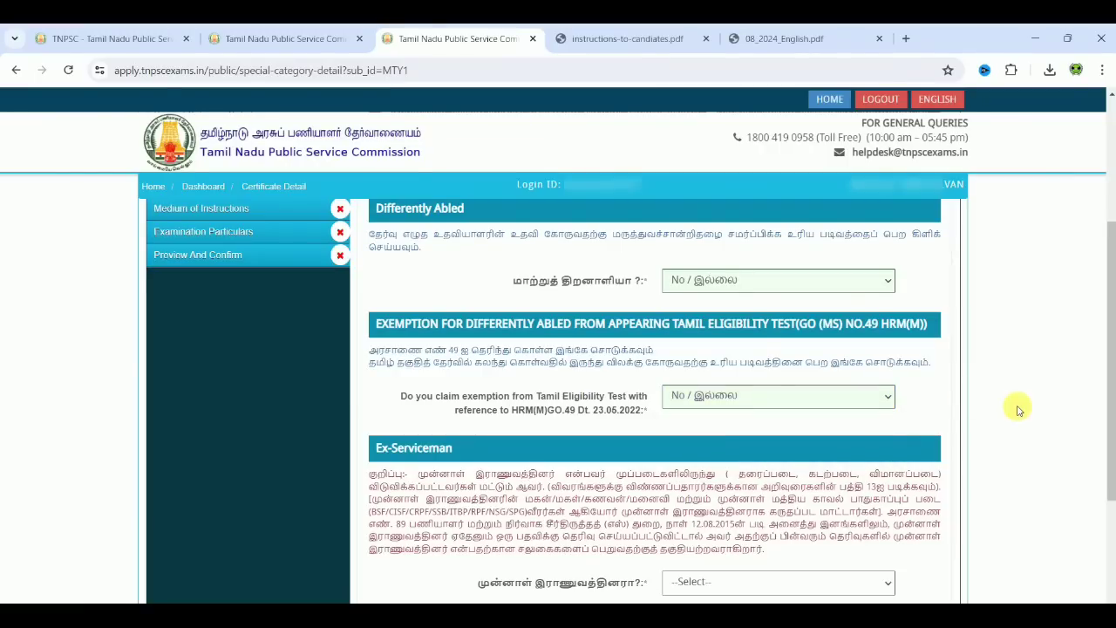
scroll(1018, 410, "down", 1)
scroll(1018, 410, "down", 2)
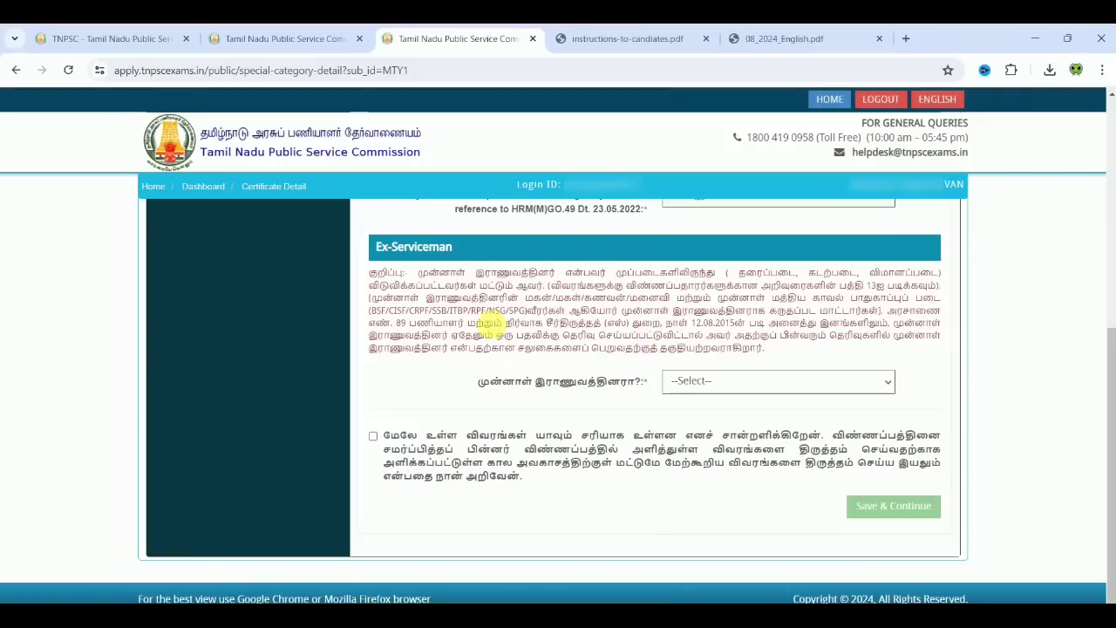
left_click(704, 377)
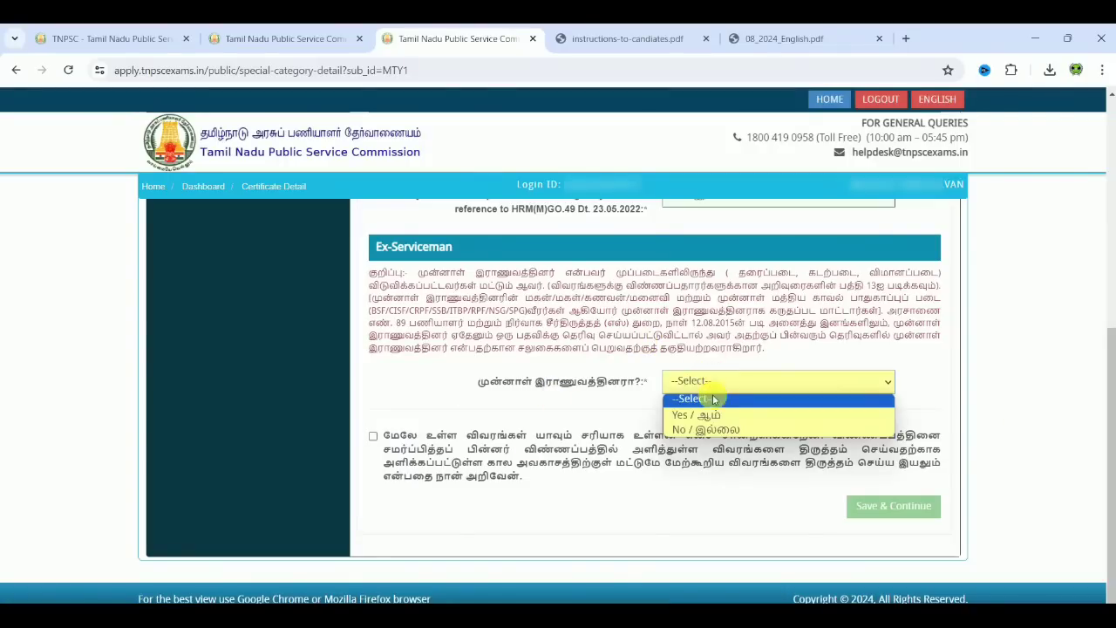
left_click(712, 429)
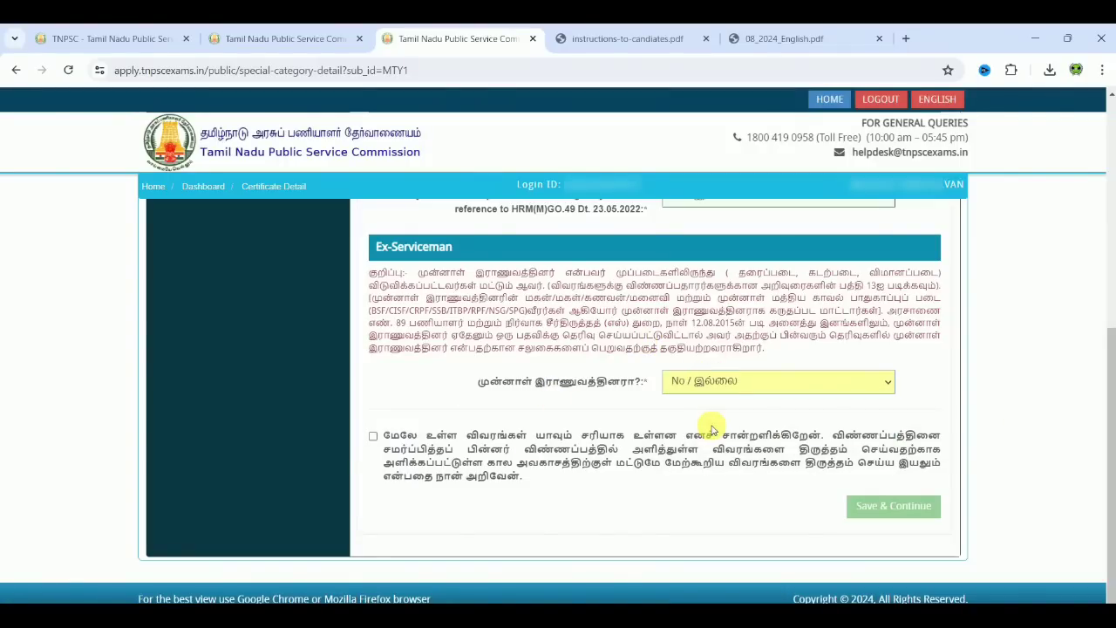
left_click(373, 437)
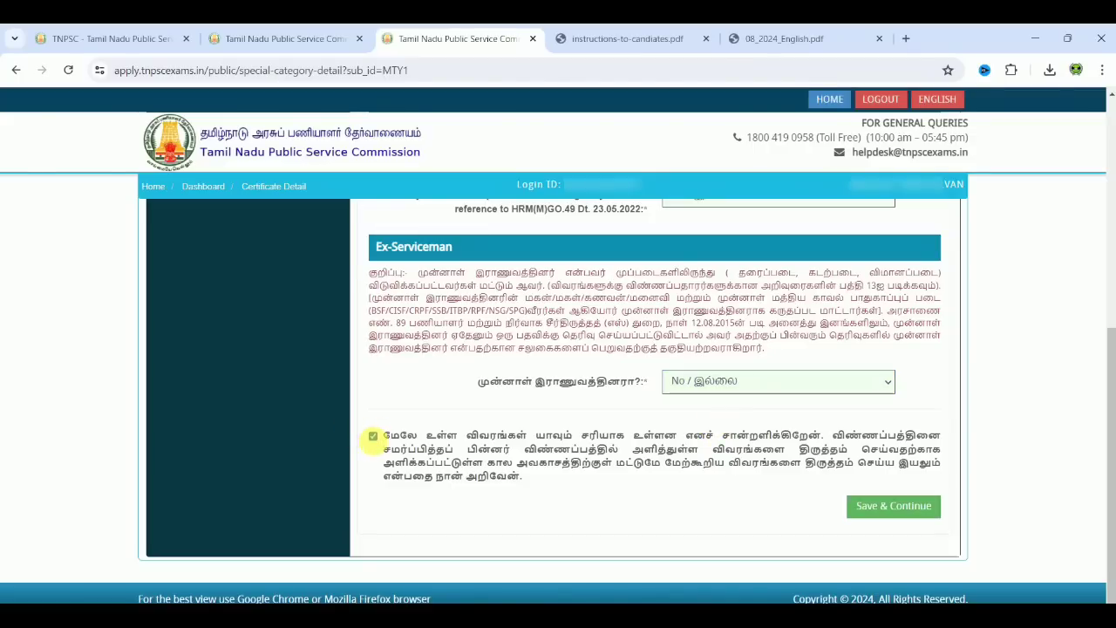
Step: Save special category details, then answer not a government servant, UNEMPLOYED, and never a government employee
left_click(915, 506)
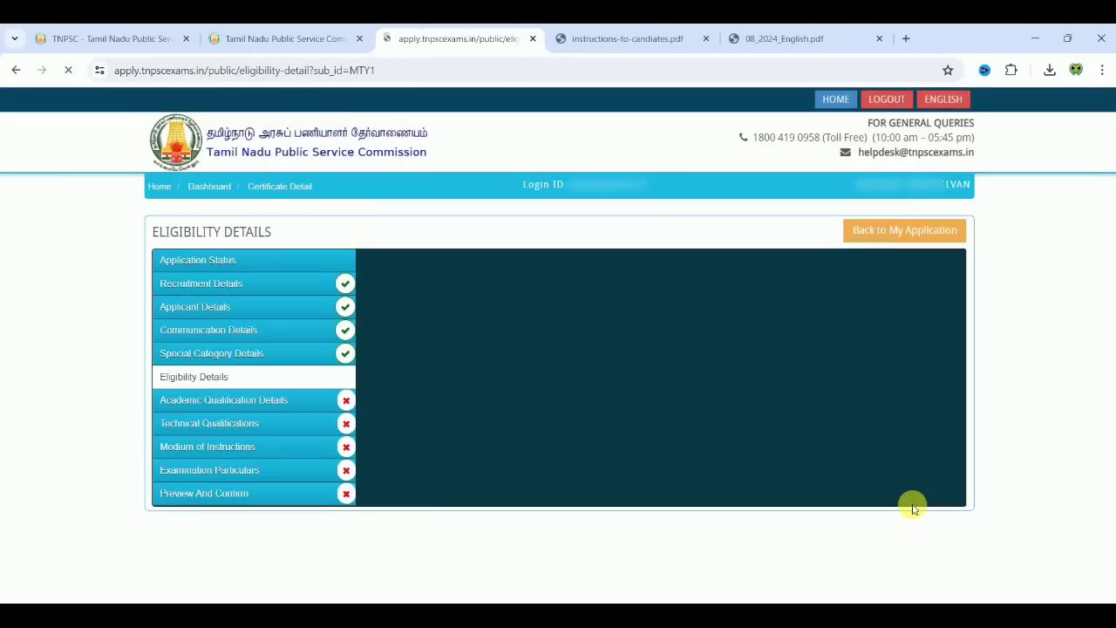
scroll(1013, 421, "down", 3)
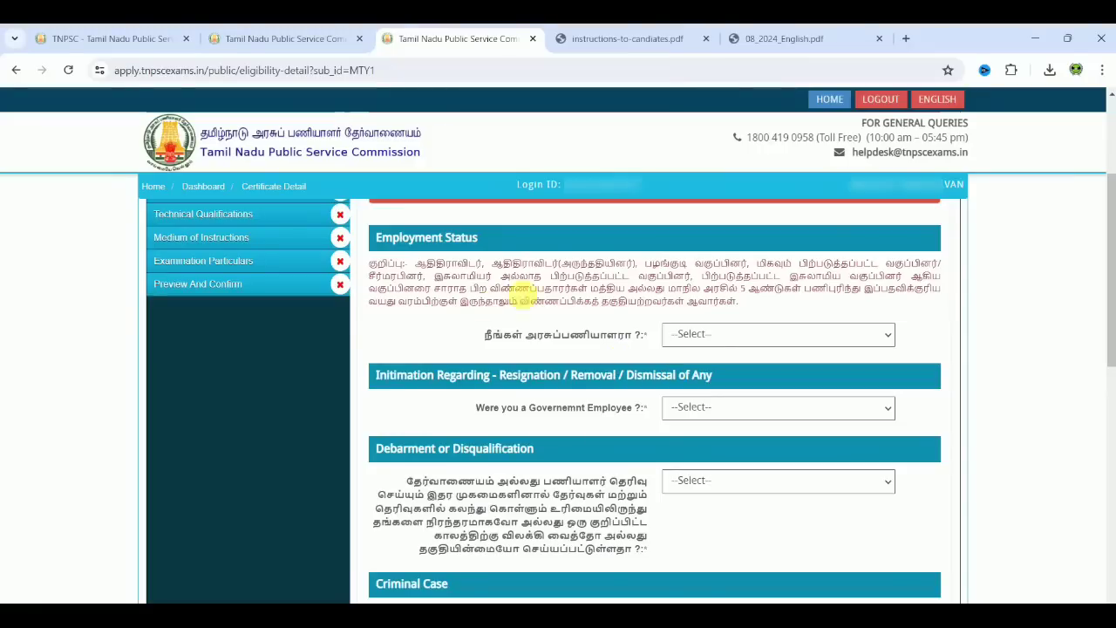
left_click(727, 337)
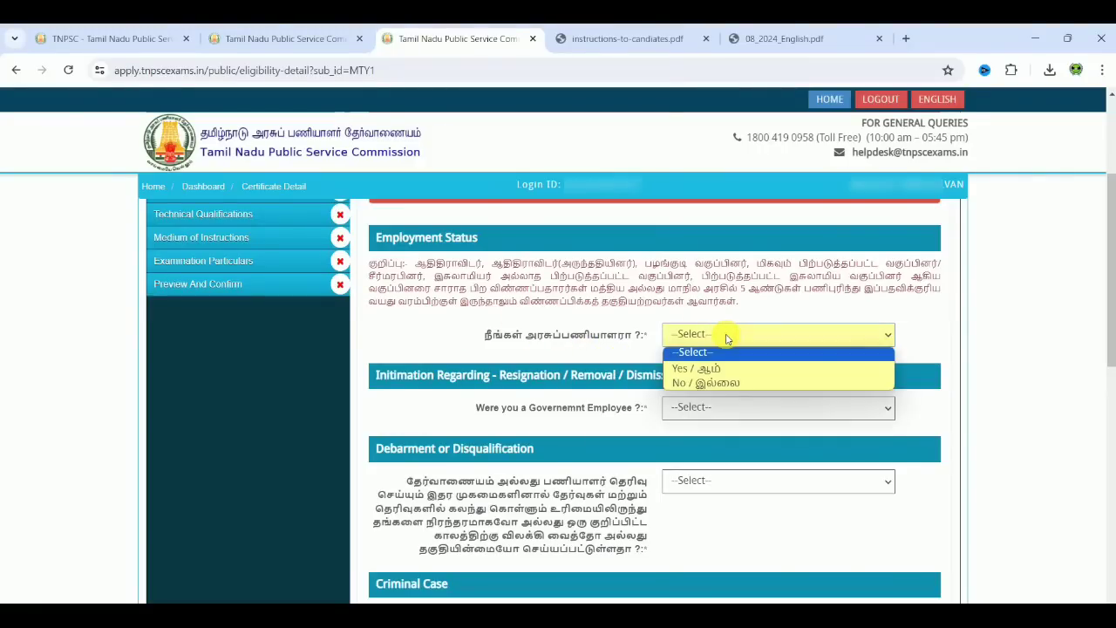
left_click(723, 381)
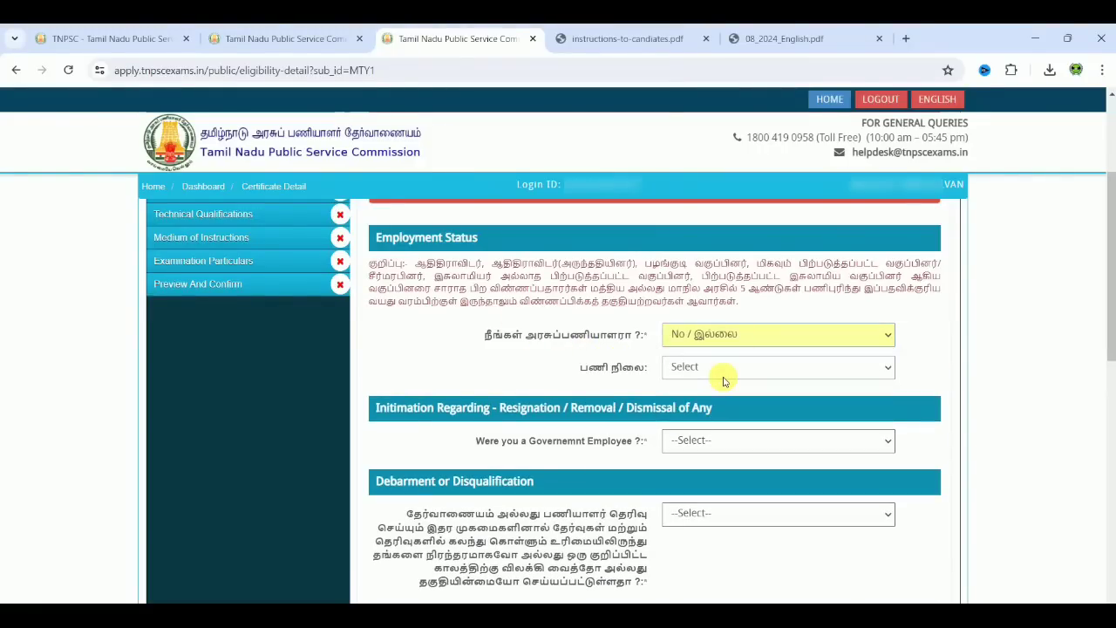
left_click(723, 375)
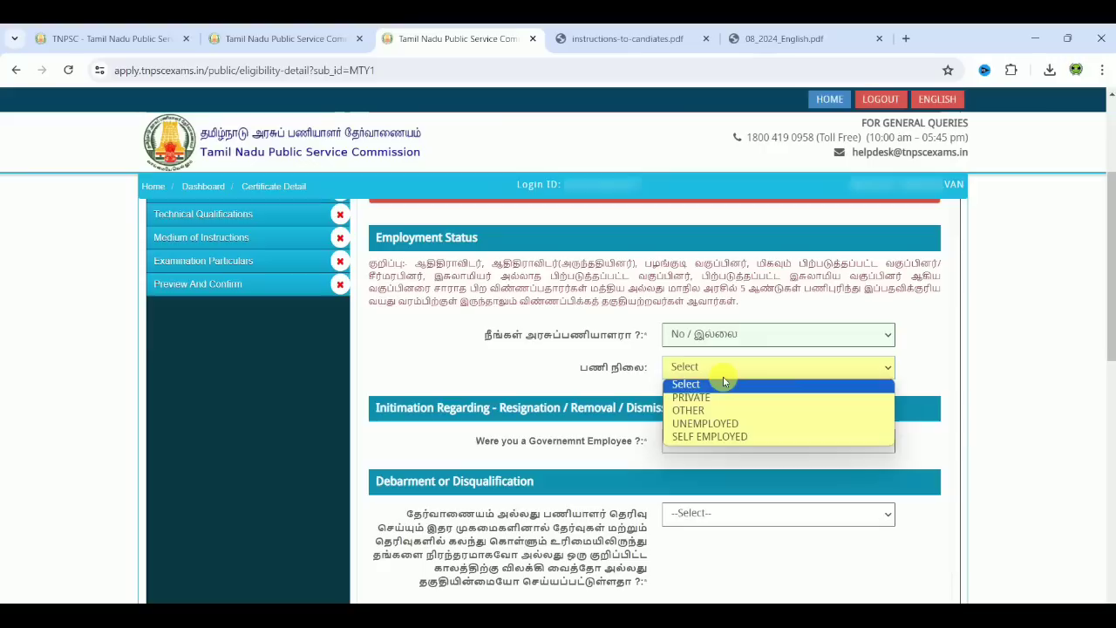
left_click(723, 424)
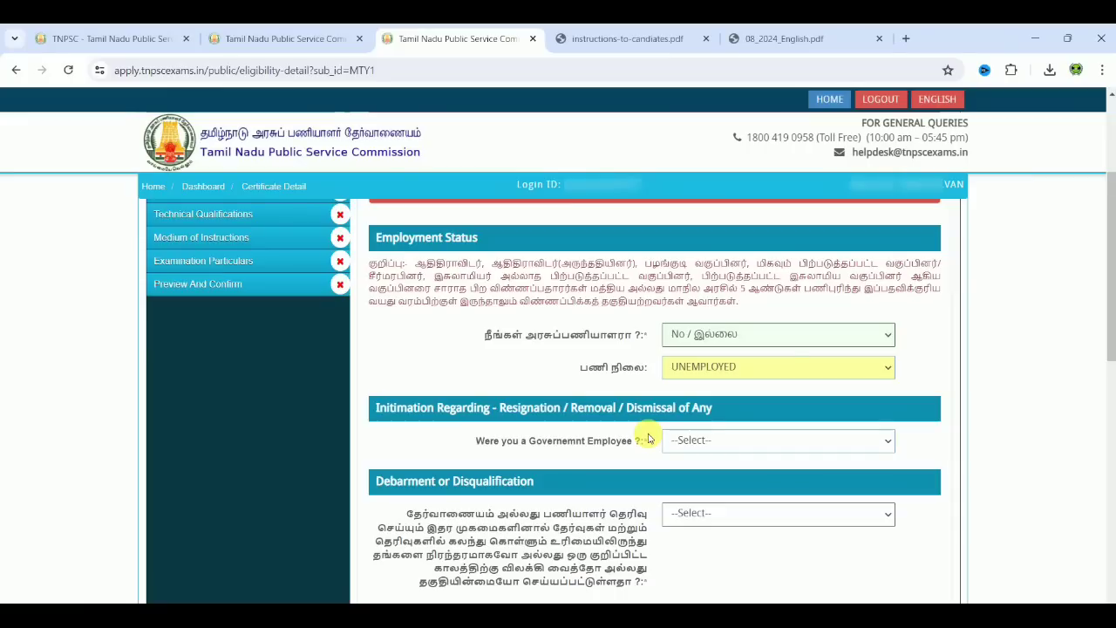
left_click(706, 441)
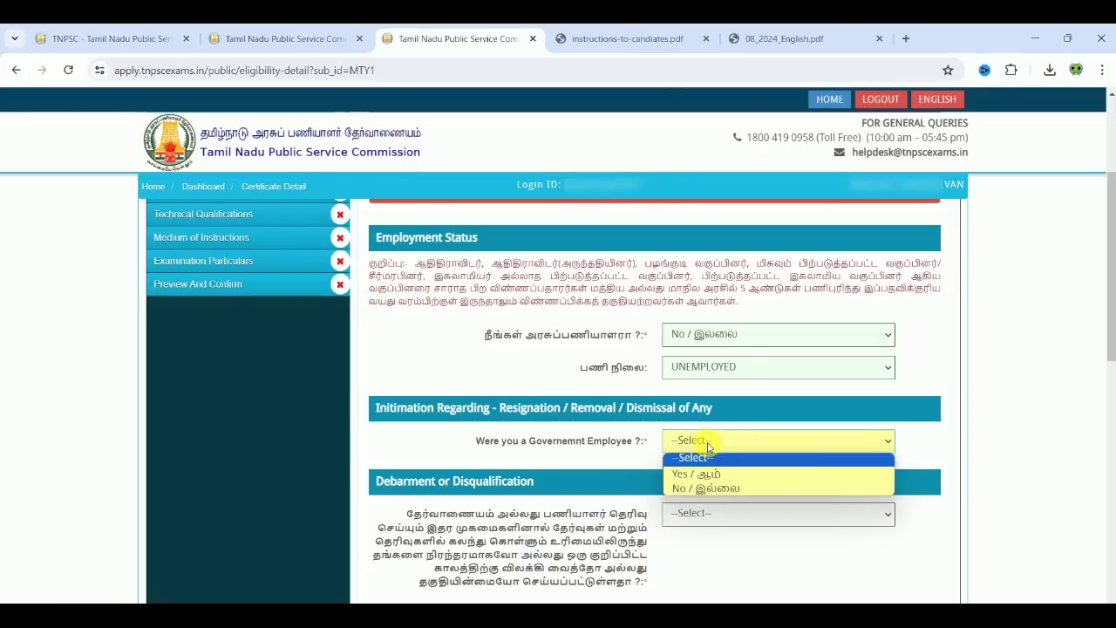
left_click(715, 490)
Step: Answer No to the debarment and criminal case questions
scroll(967, 451, "down", 1)
scroll(971, 452, "down", 2)
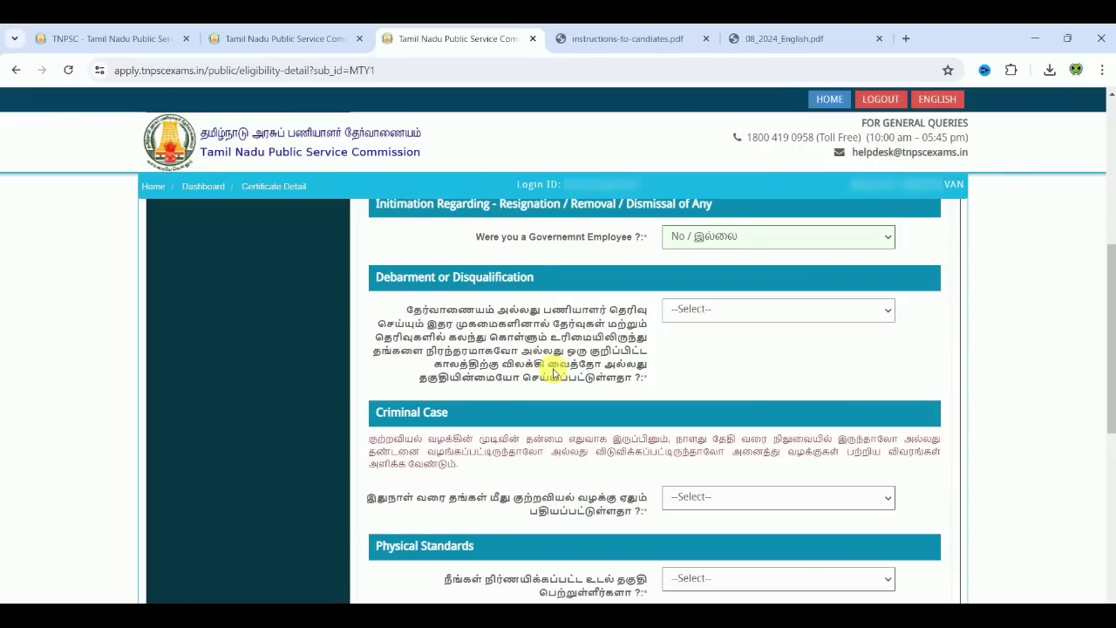
left_click(743, 307)
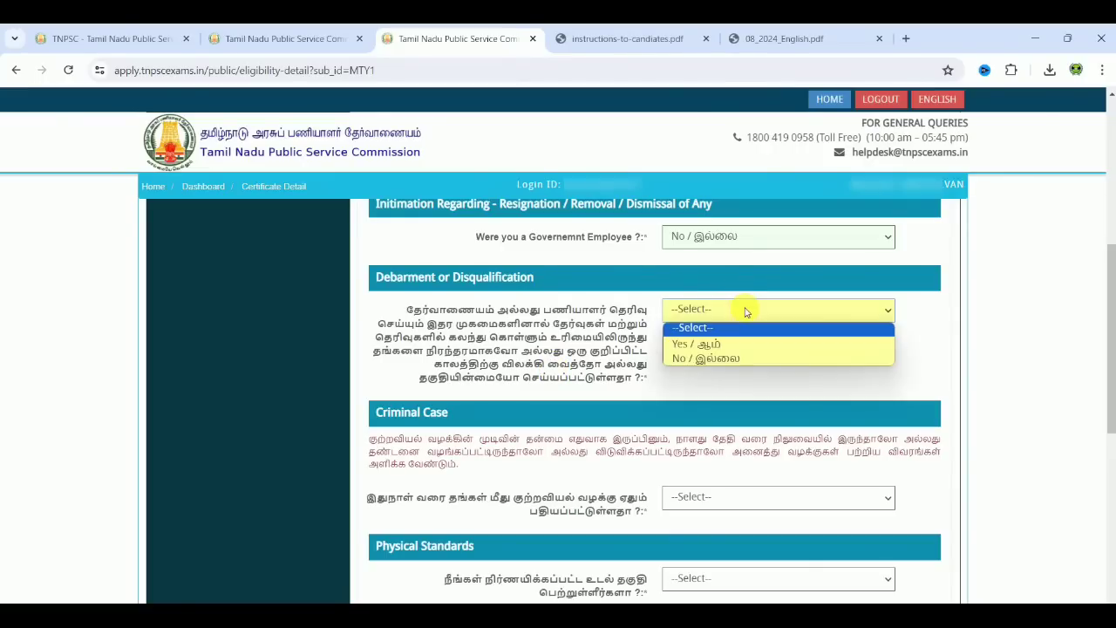
left_click(735, 360)
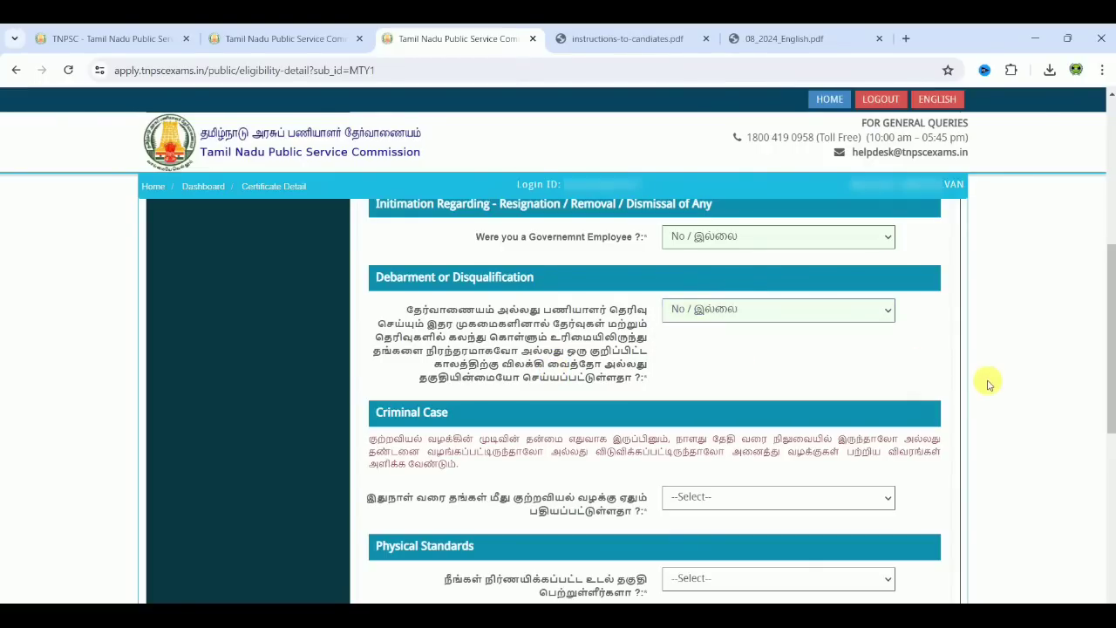
scroll(978, 381, "down", 2)
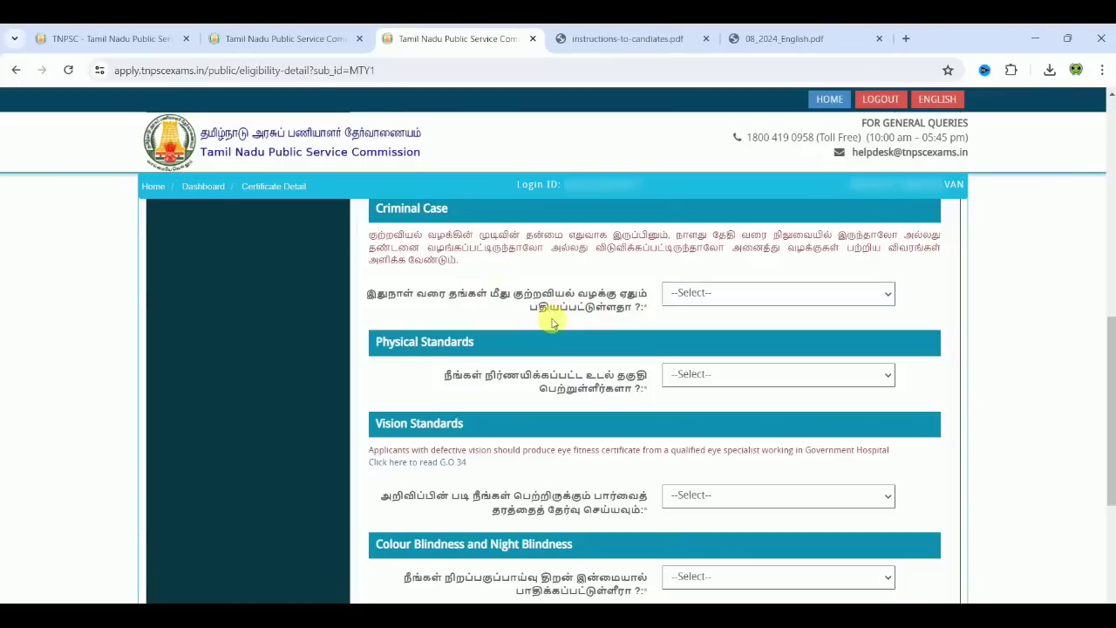
left_click(740, 293)
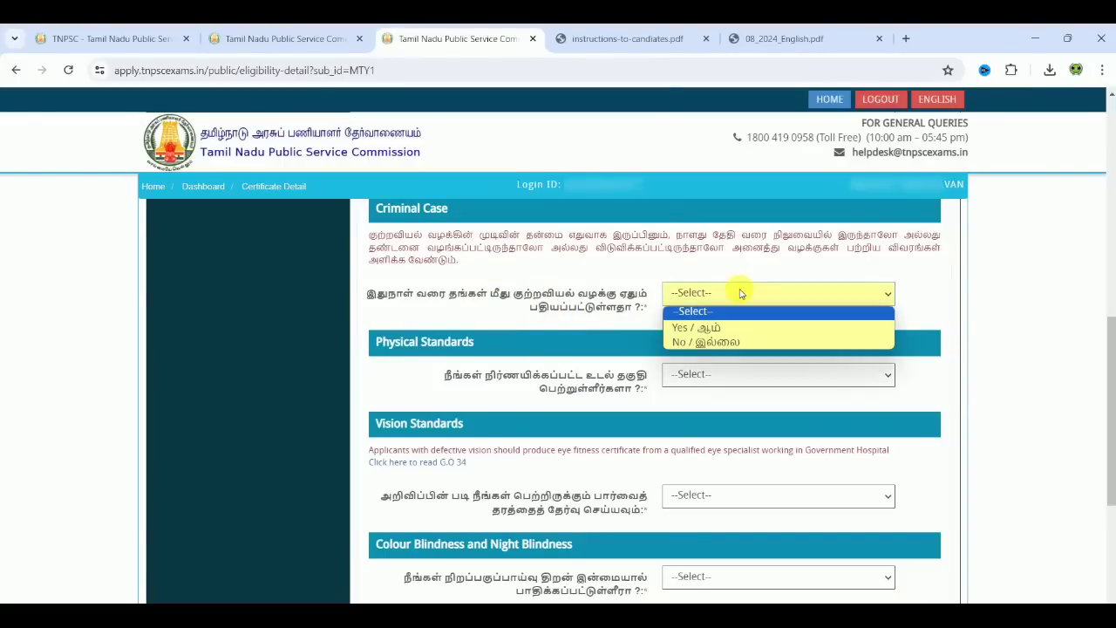
left_click(740, 343)
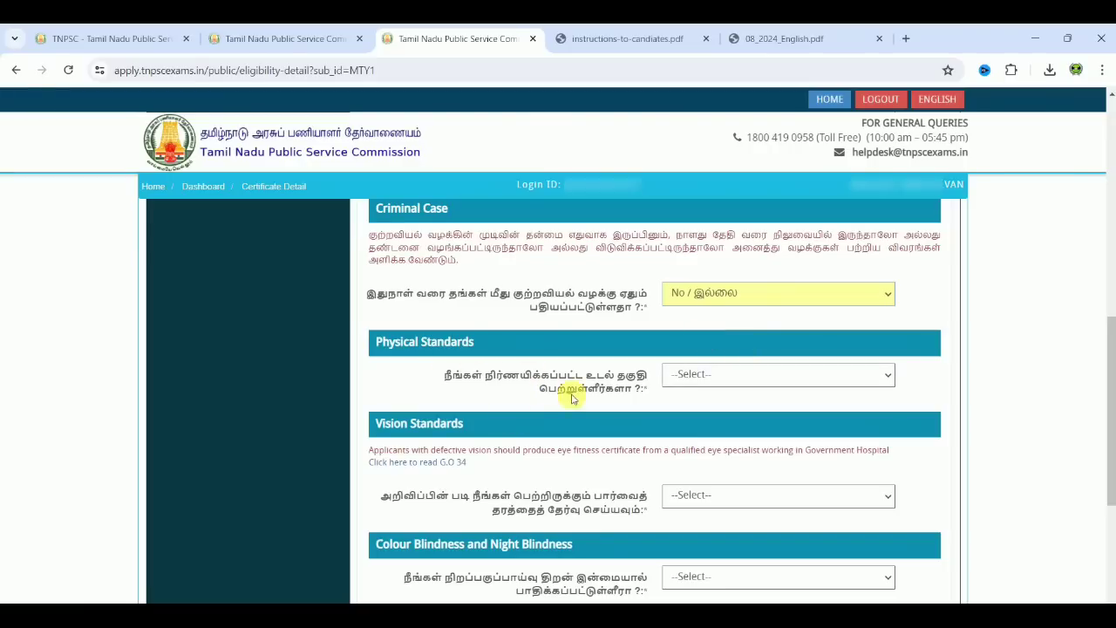
Step: Confirm meeting the physical standards and choose Vision Standard I or better
left_click(688, 374)
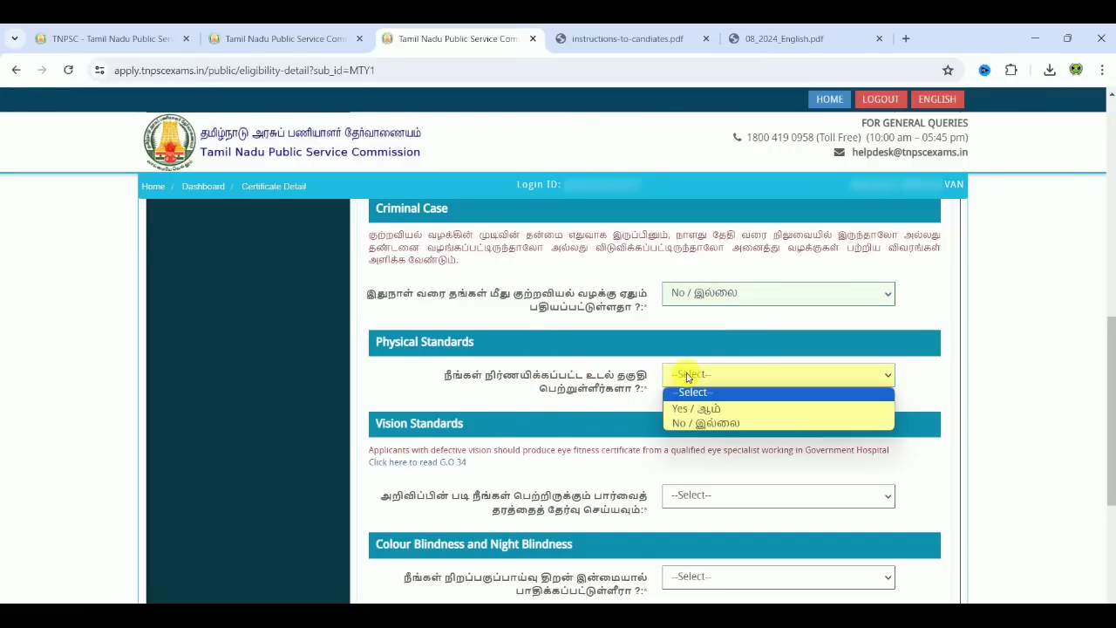
left_click(700, 420)
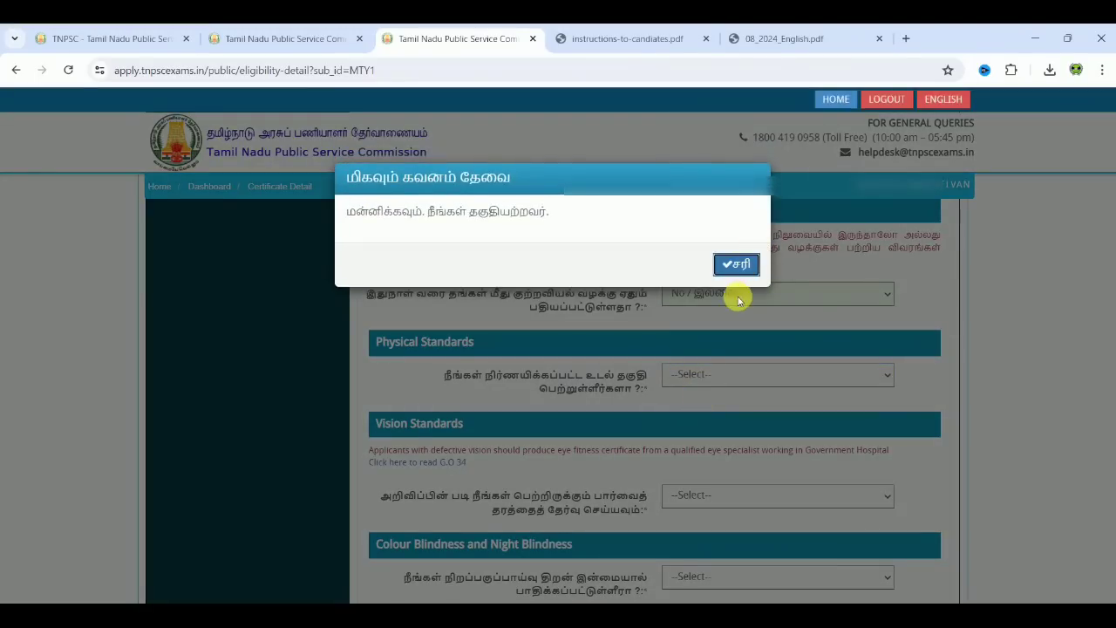
left_click(746, 263)
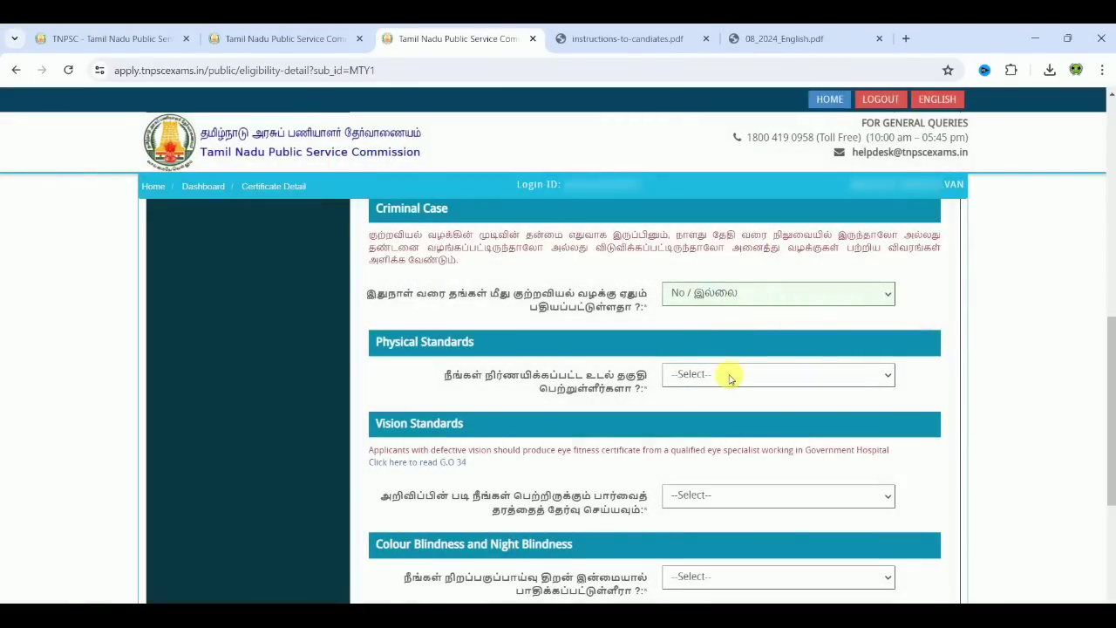
left_click(722, 377)
left_click(730, 410)
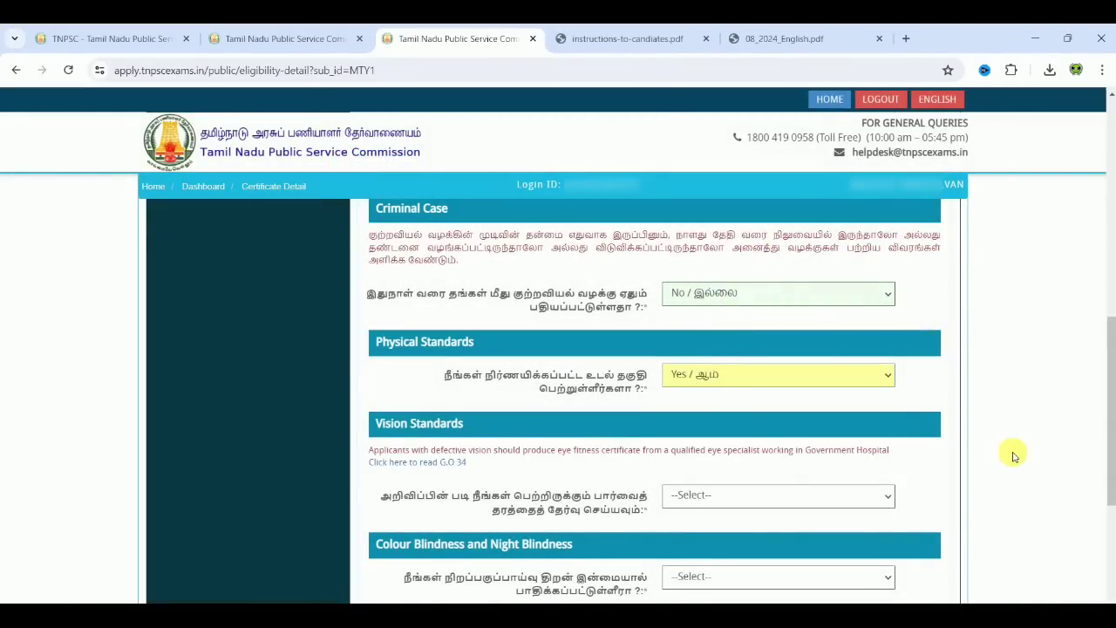
scroll(1014, 456, "down", 1)
scroll(1014, 457, "down", 2)
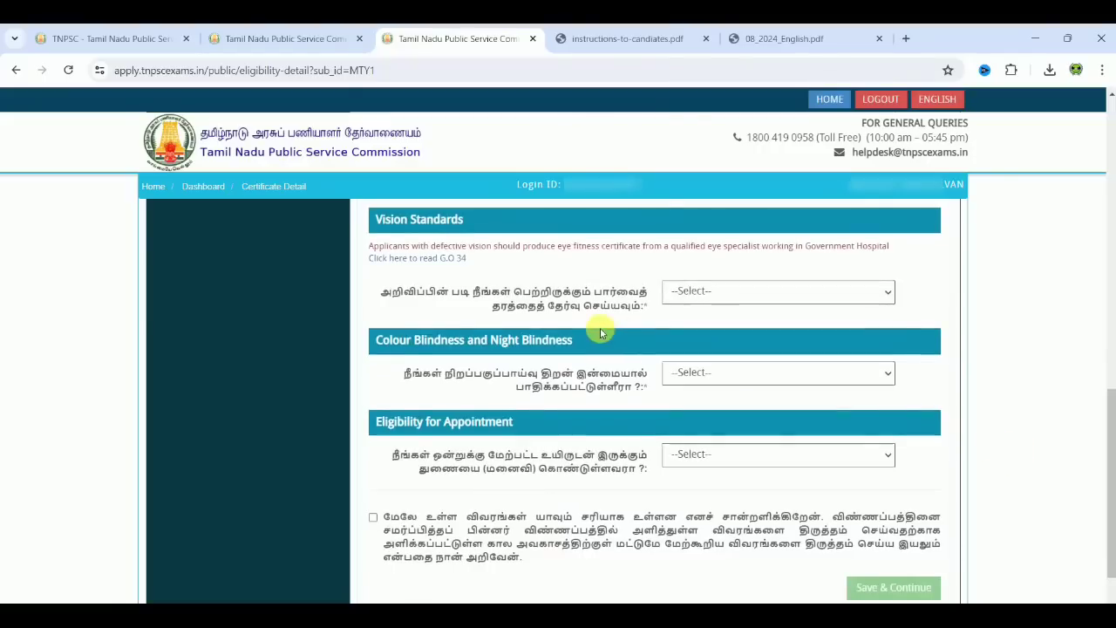
left_click(716, 297)
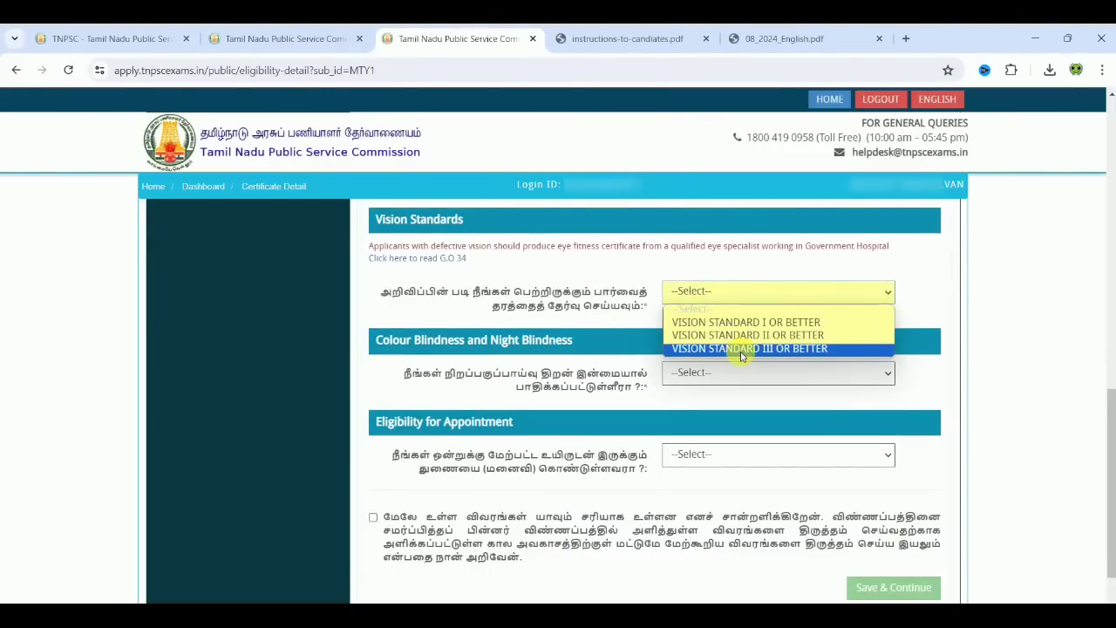
left_click(740, 322)
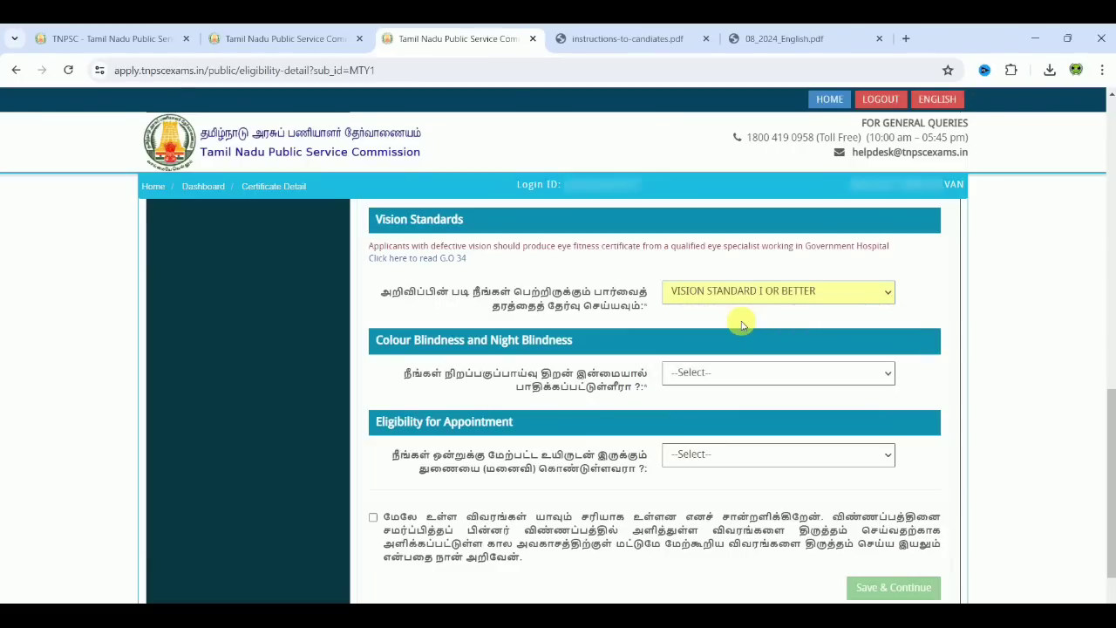
left_click(989, 342)
Step: Answer No to colour blindness and to having more than one spouse, tick the declaration, and save
scroll(989, 343, "down", 1)
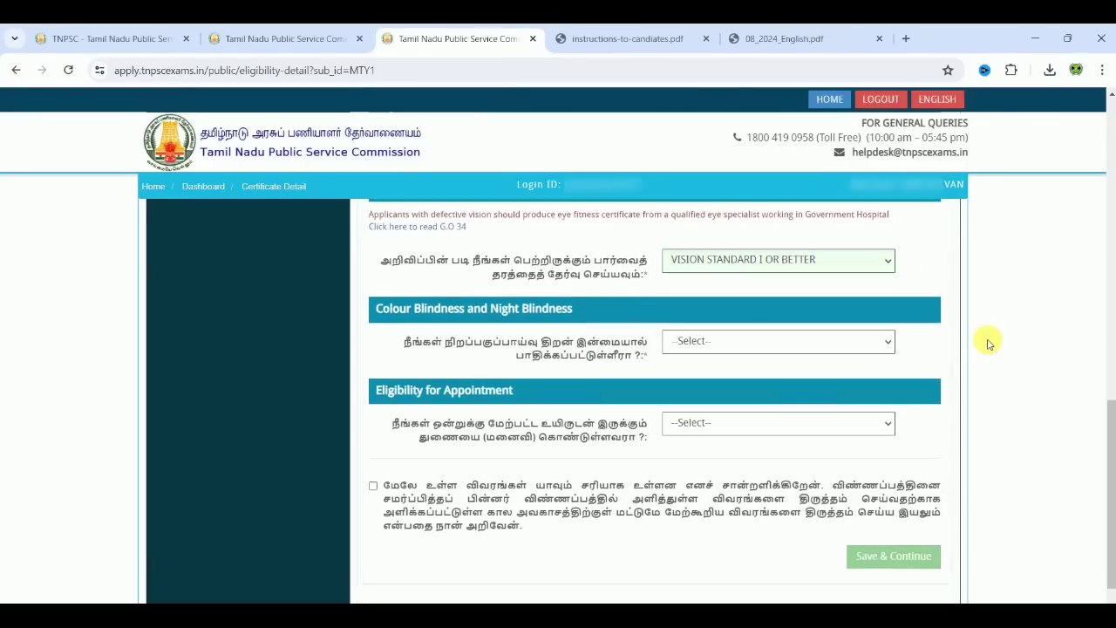
scroll(989, 343, "down", 1)
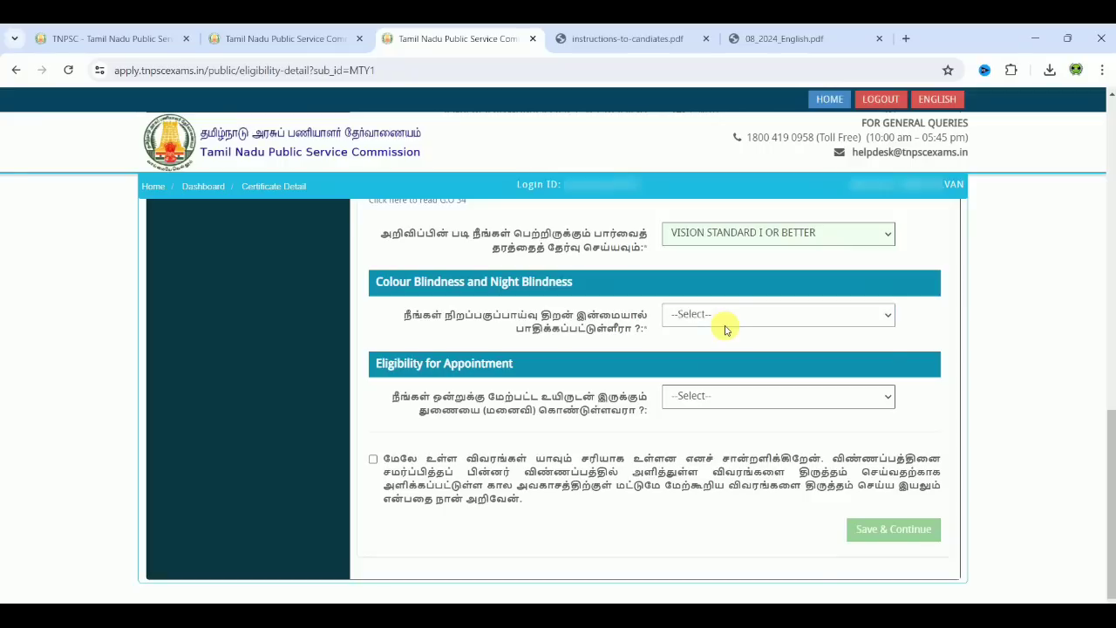
left_click(724, 328)
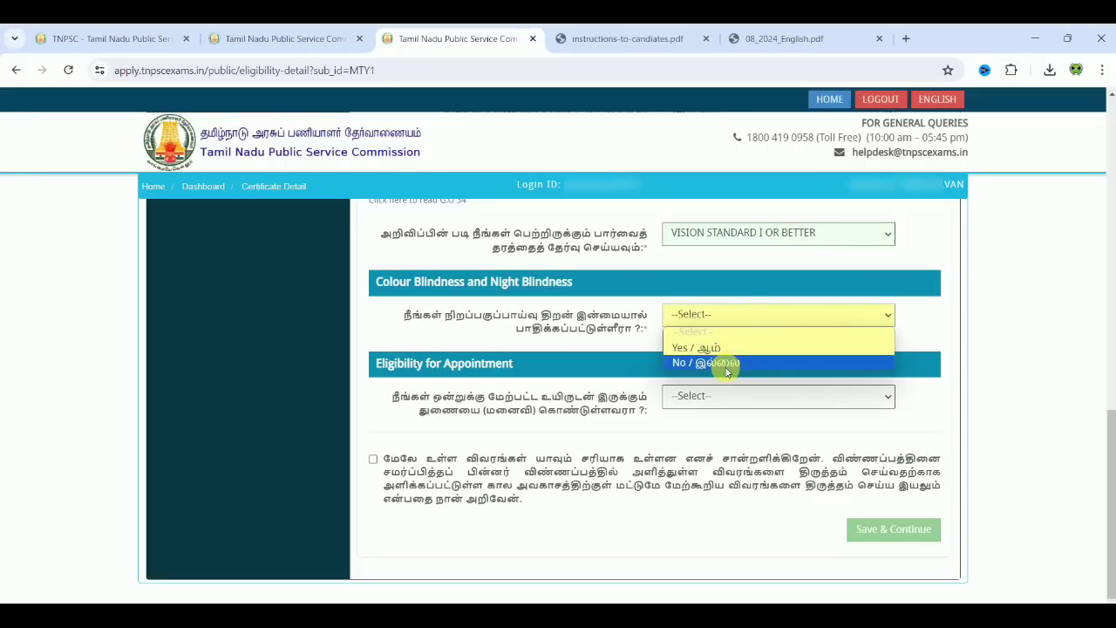
left_click(727, 367)
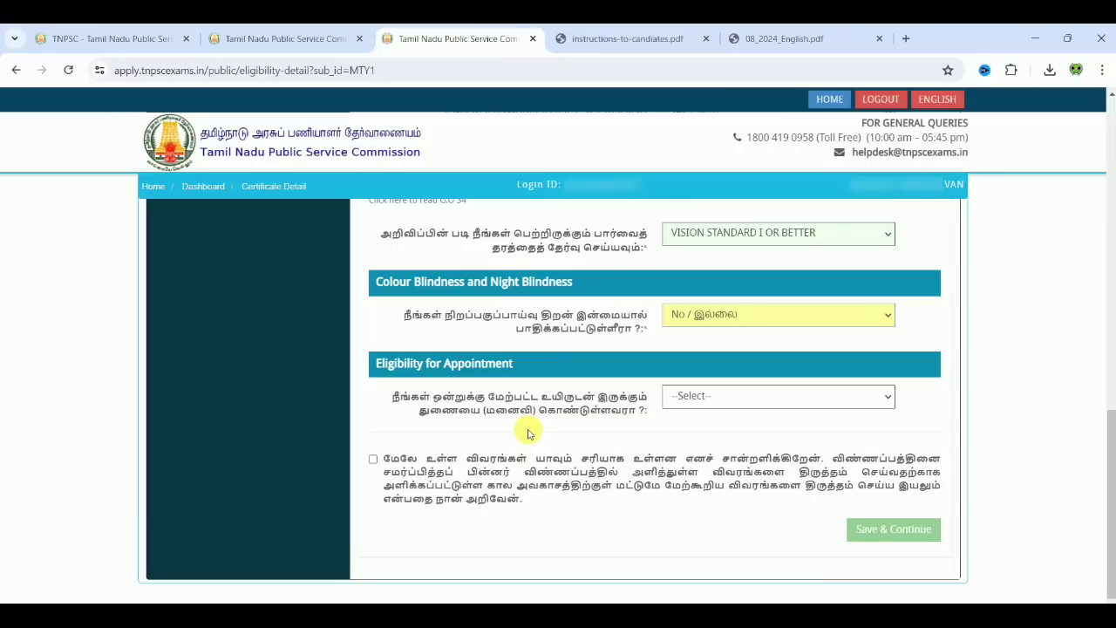
left_click(693, 401)
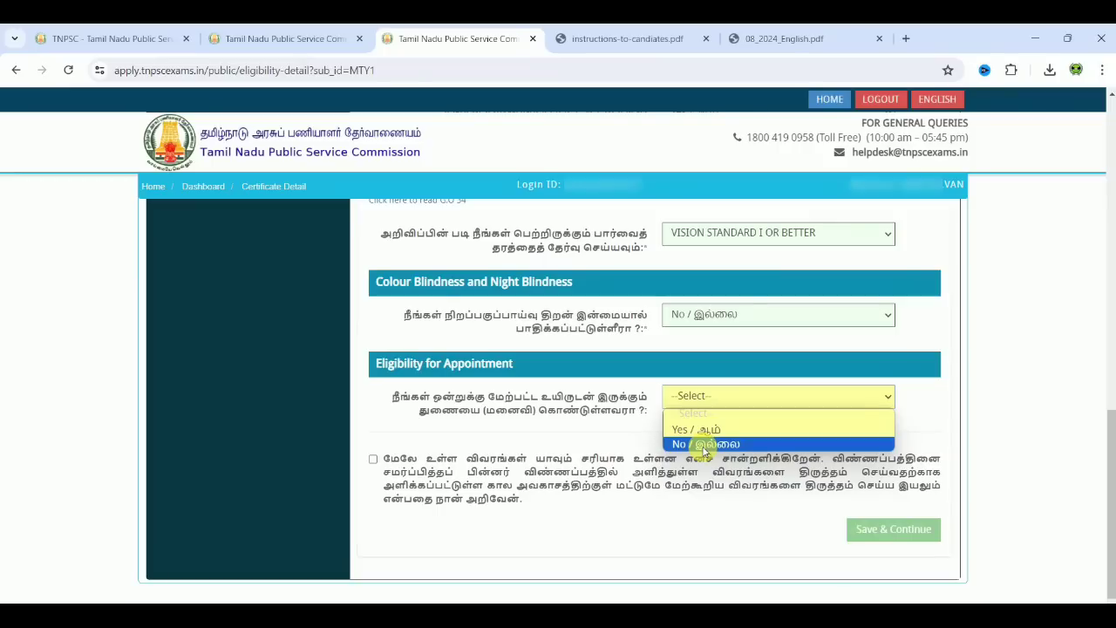
left_click(704, 445)
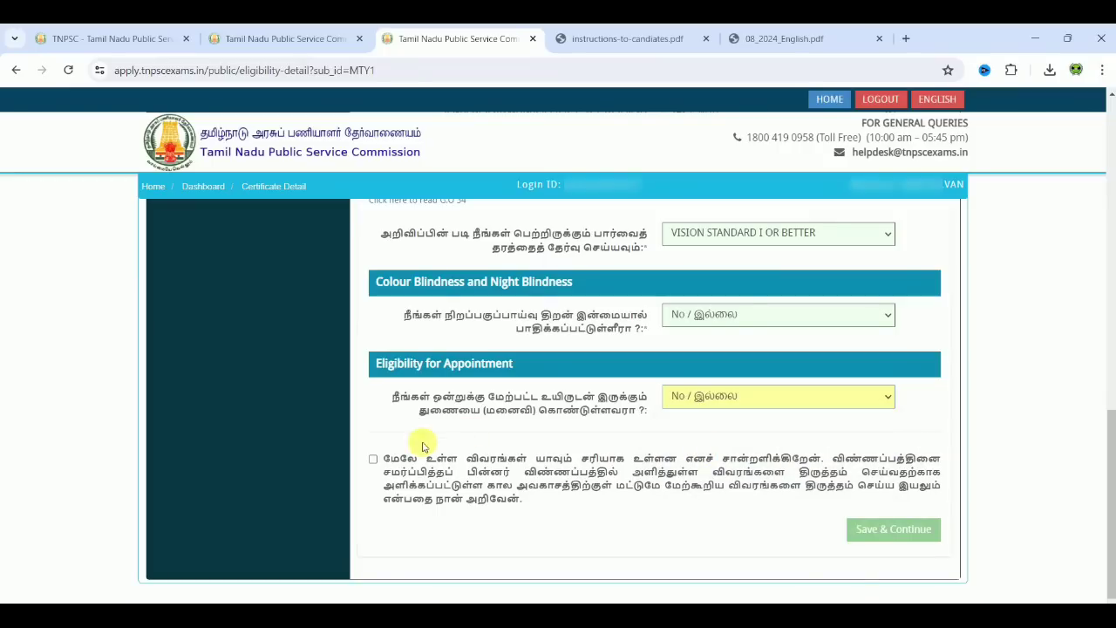
left_click(373, 458)
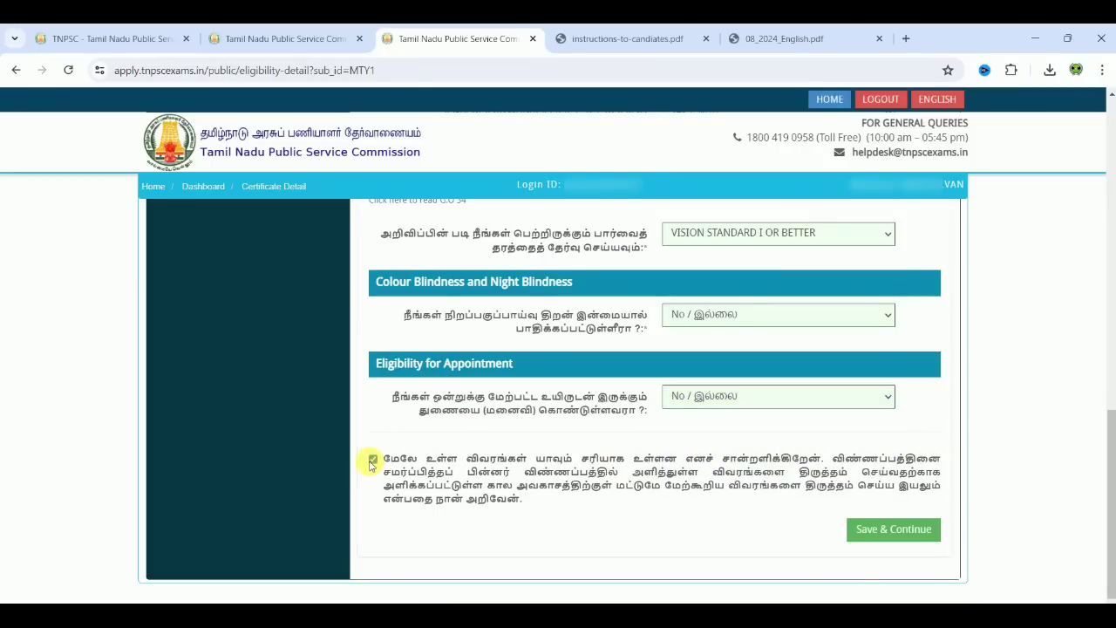
left_click(904, 521)
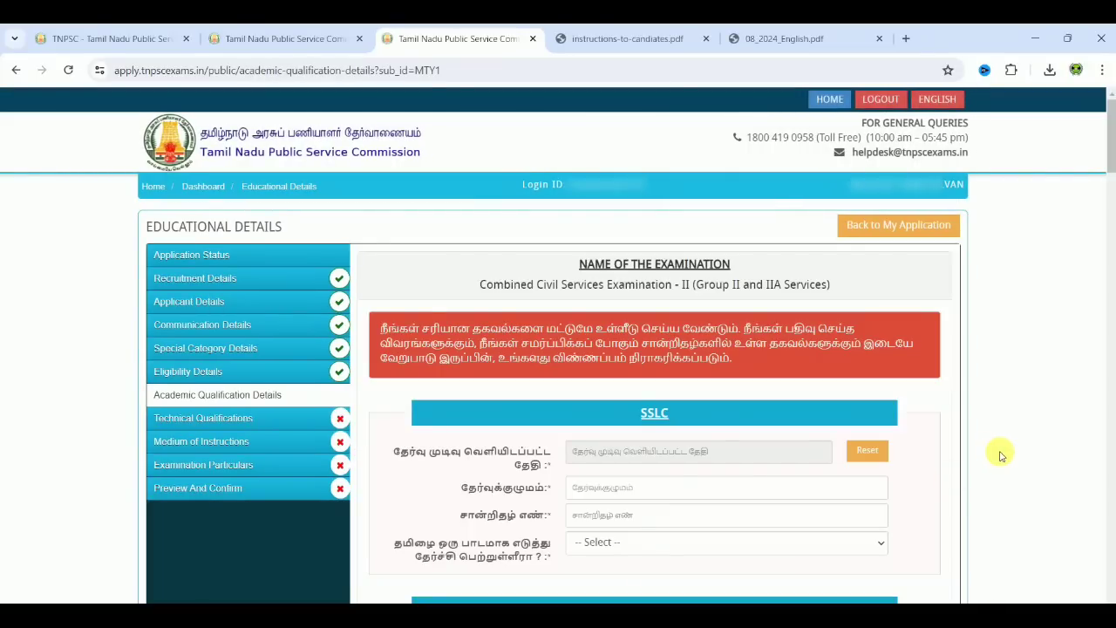
Step: Set the SSLC result date to 30-05-2013
scroll(1001, 455, "down", 2)
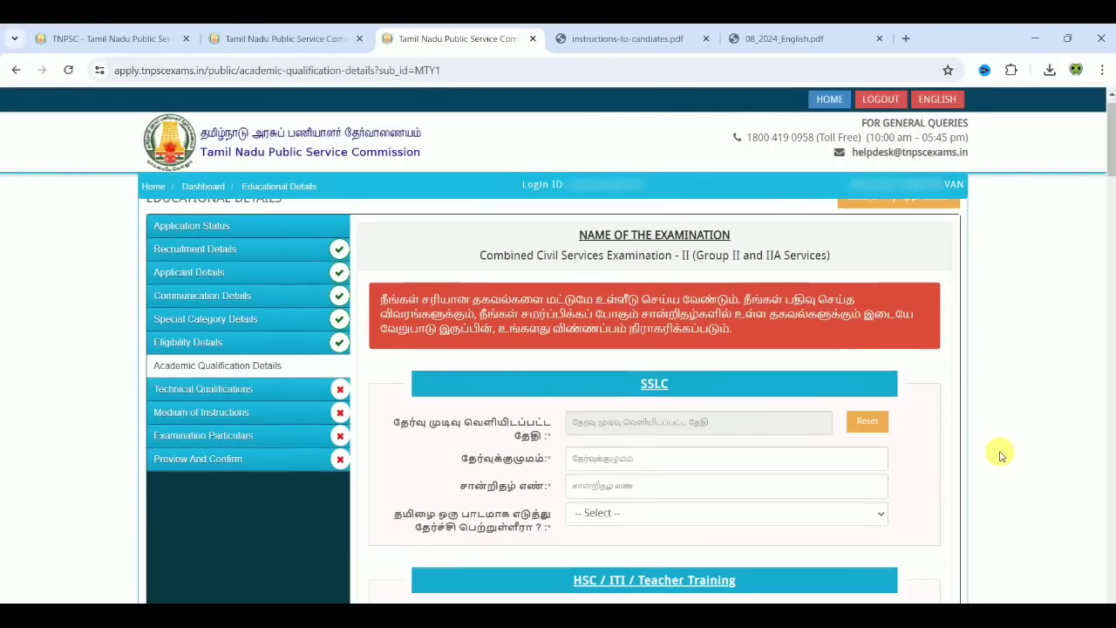
scroll(1001, 456, "up", 1)
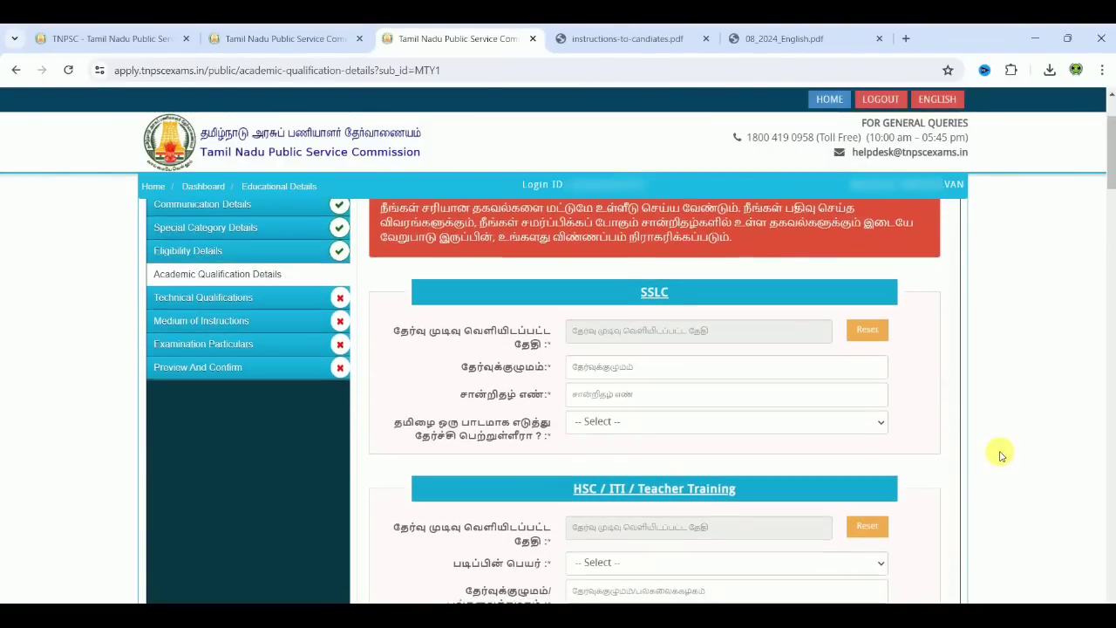
scroll(1001, 455, "down", 1)
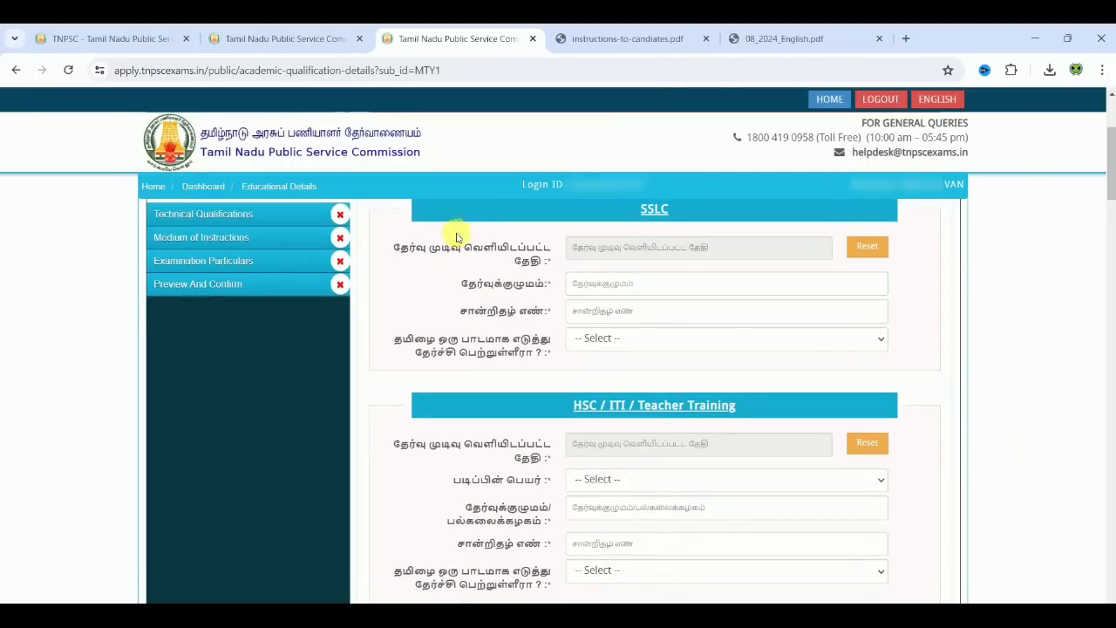
left_click(663, 248)
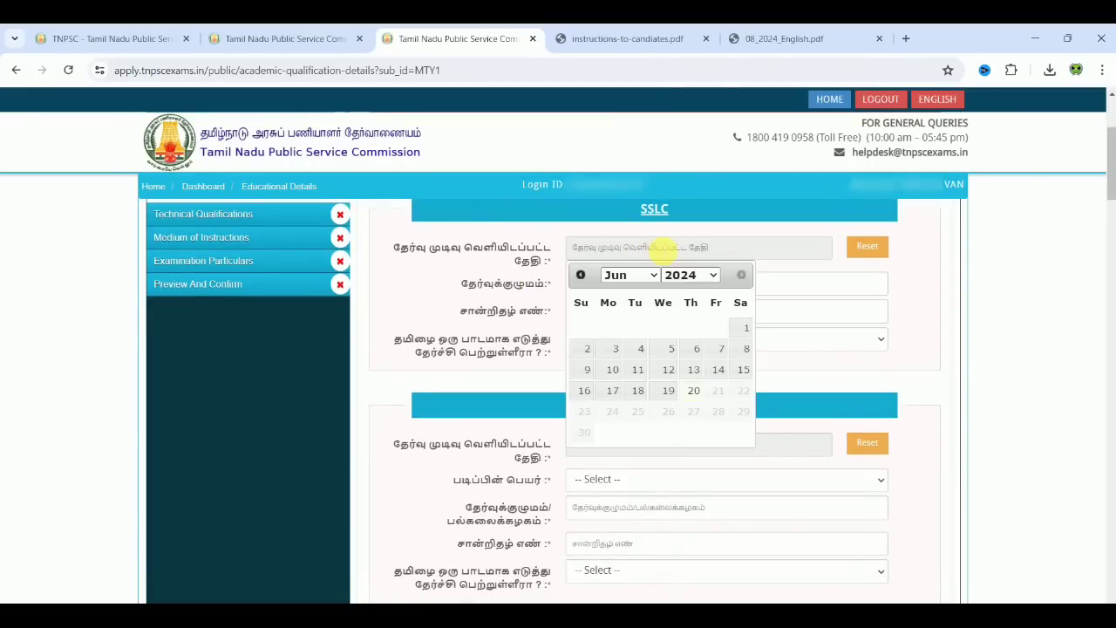
left_click(701, 275)
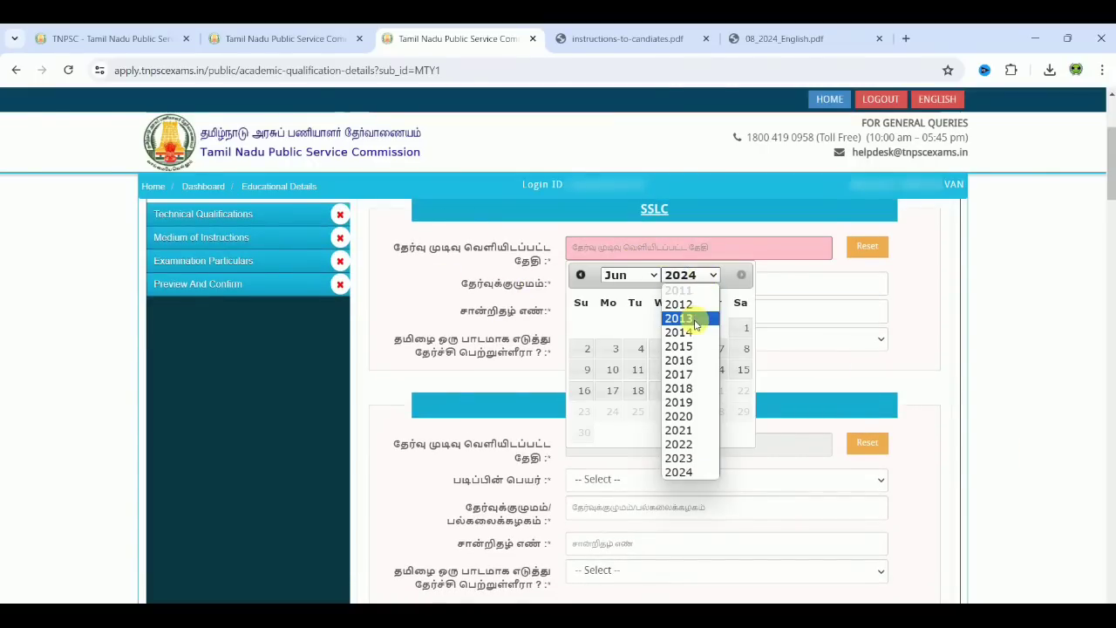
left_click(689, 319)
left_click(650, 276)
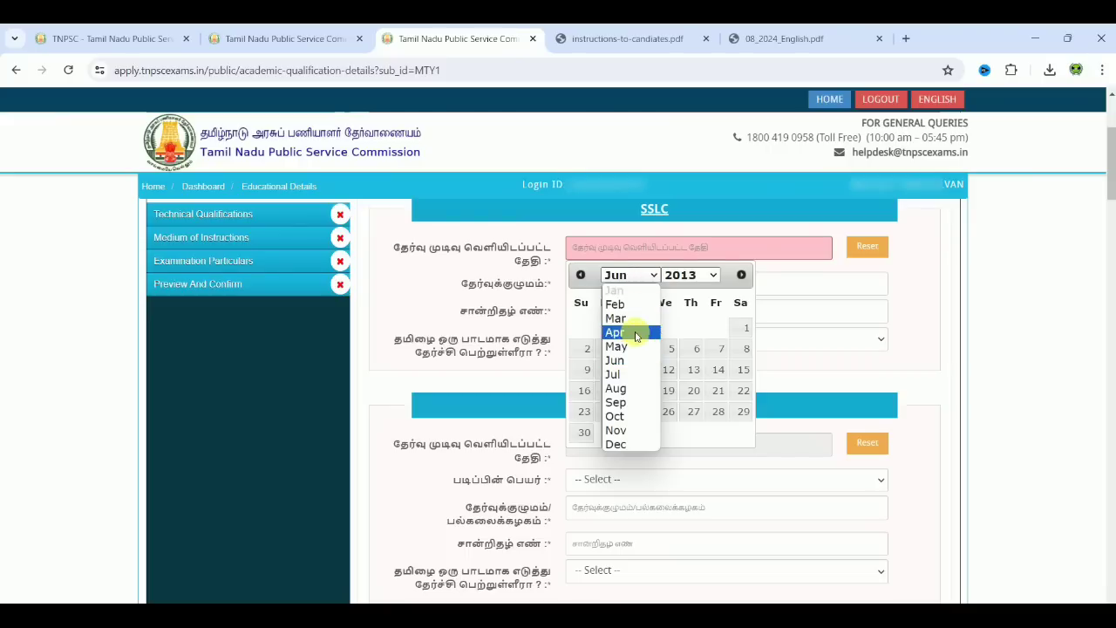
left_click(635, 347)
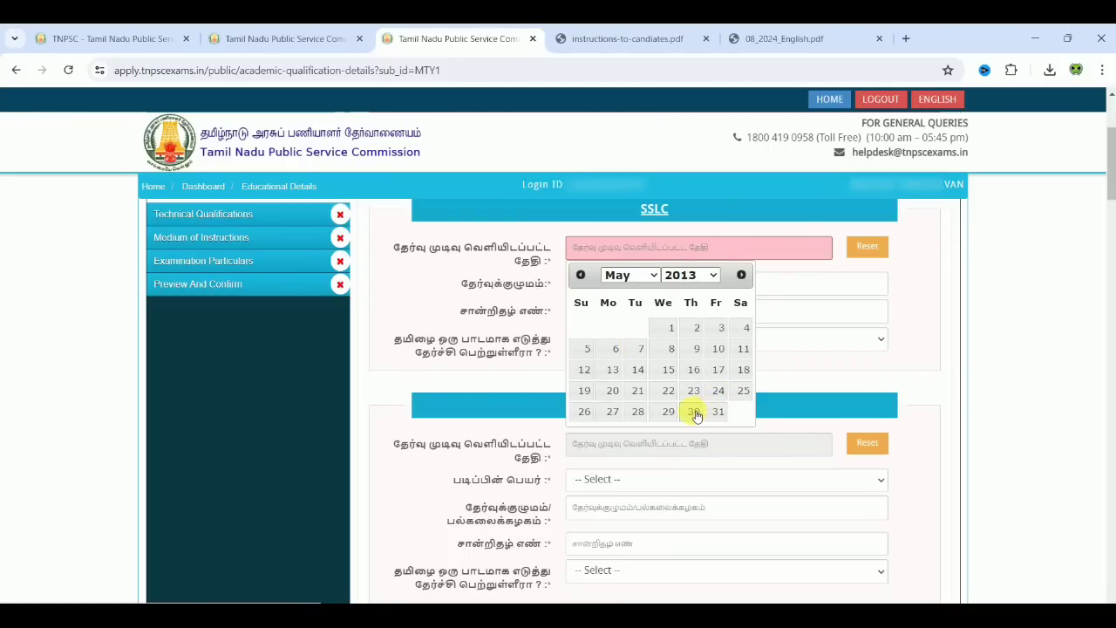
left_click(694, 410)
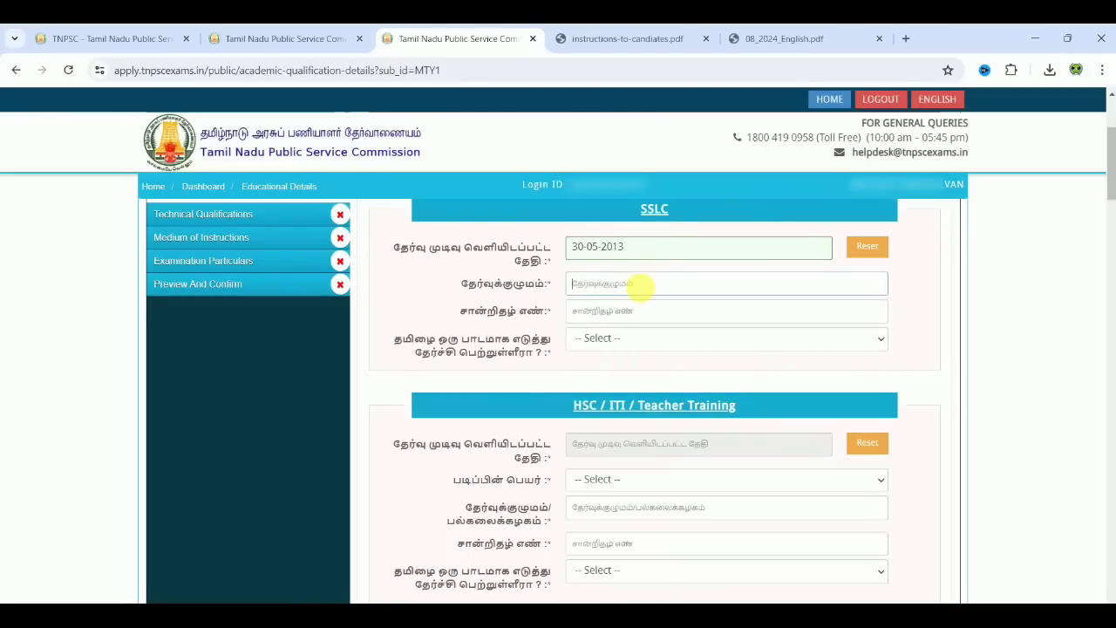
Step: Enter the state board and the certificate number for SSLC, and answer Yes to Tamil
left_click(639, 285)
type("STATE BAORD")
left_click(639, 311)
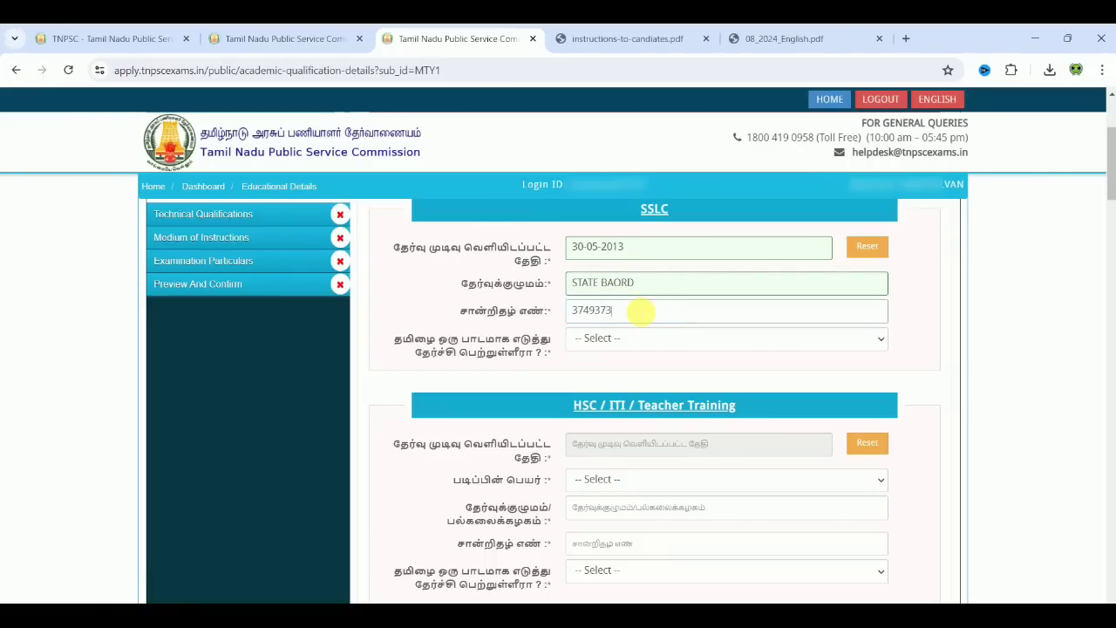
left_click(628, 337)
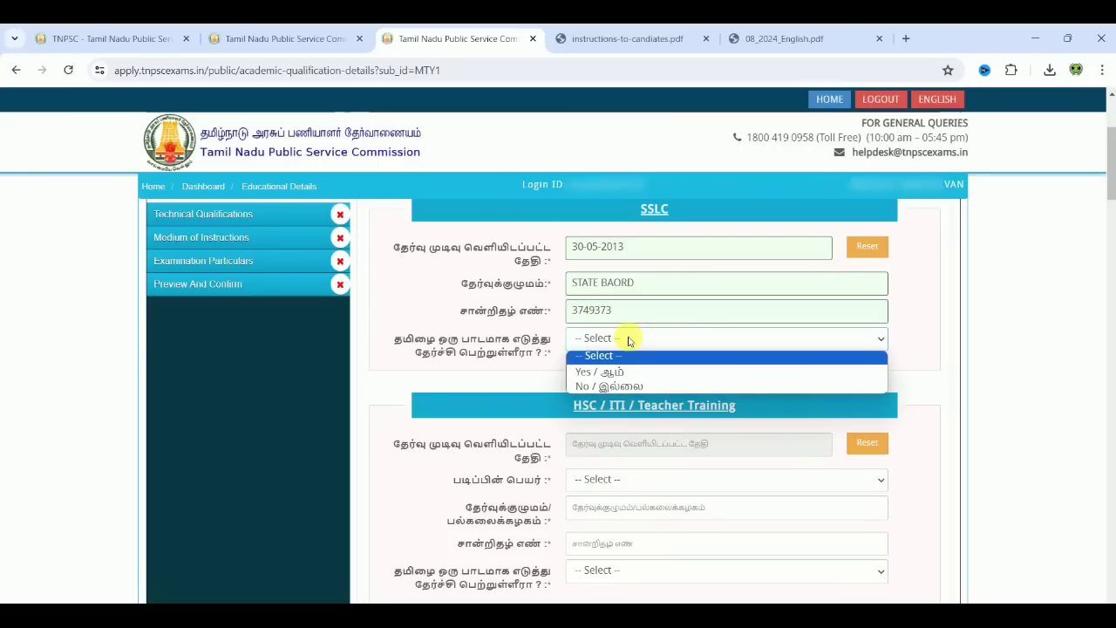
left_click(611, 372)
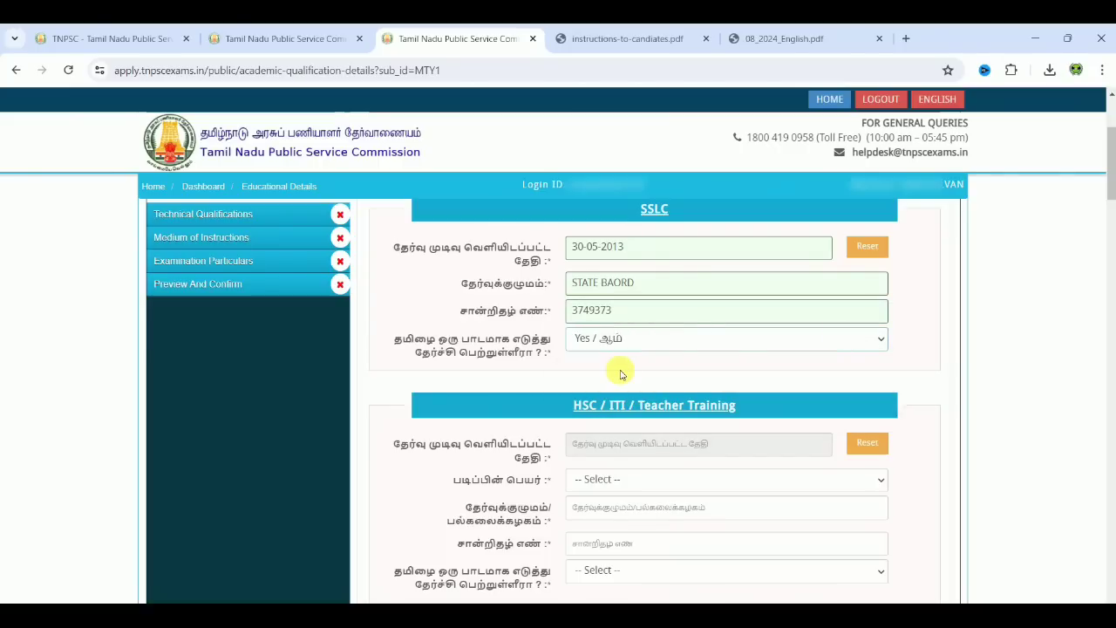
Step: Set the HSC result date to 26-05-2015
scroll(971, 392, "down", 3)
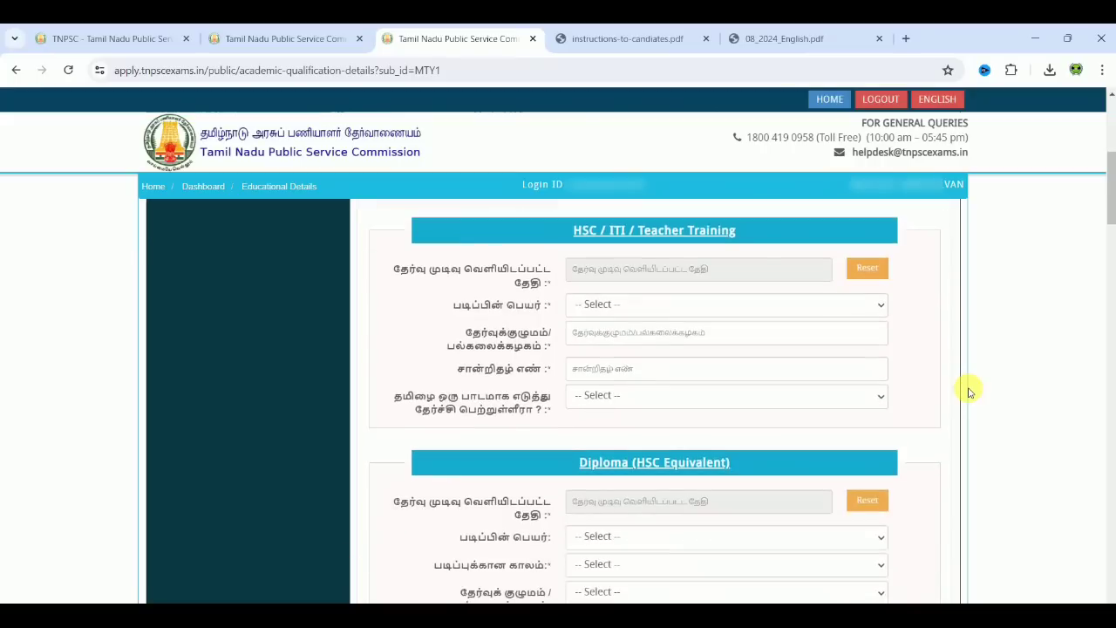
left_click(748, 270)
left_click(705, 296)
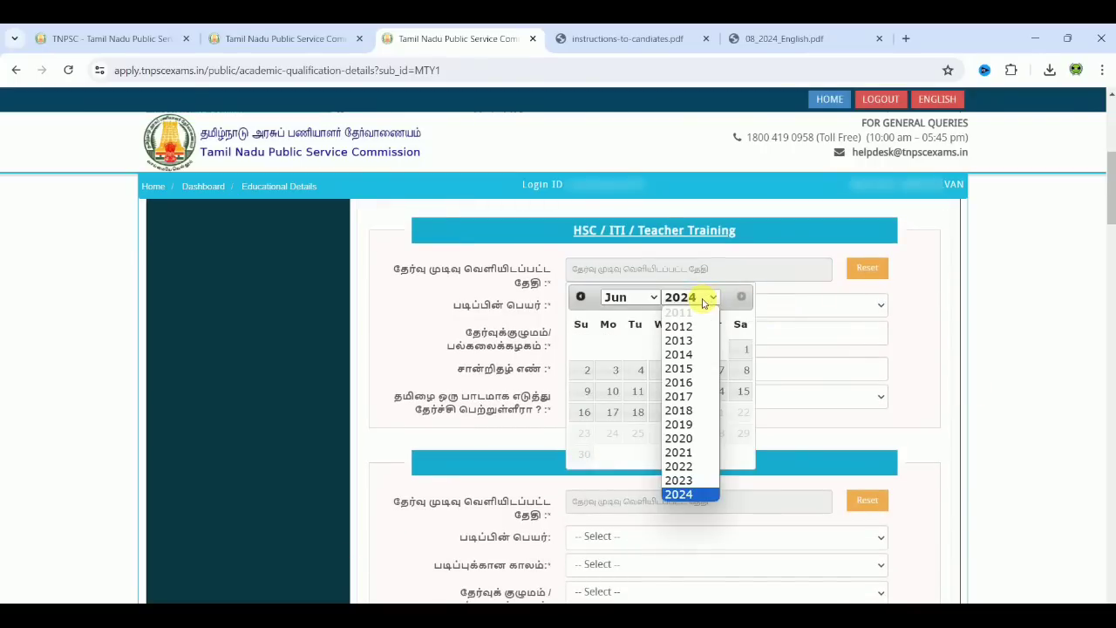
key("Down")
key("Down")
key("Down")
key("Down")
key("Return")
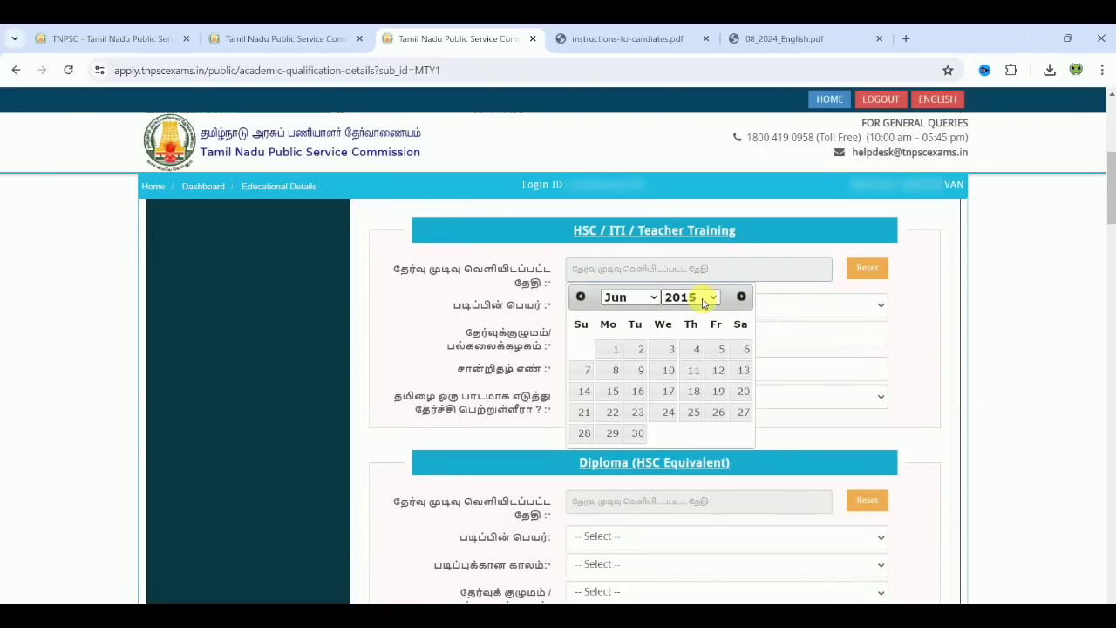
left_click(643, 297)
left_click(621, 370)
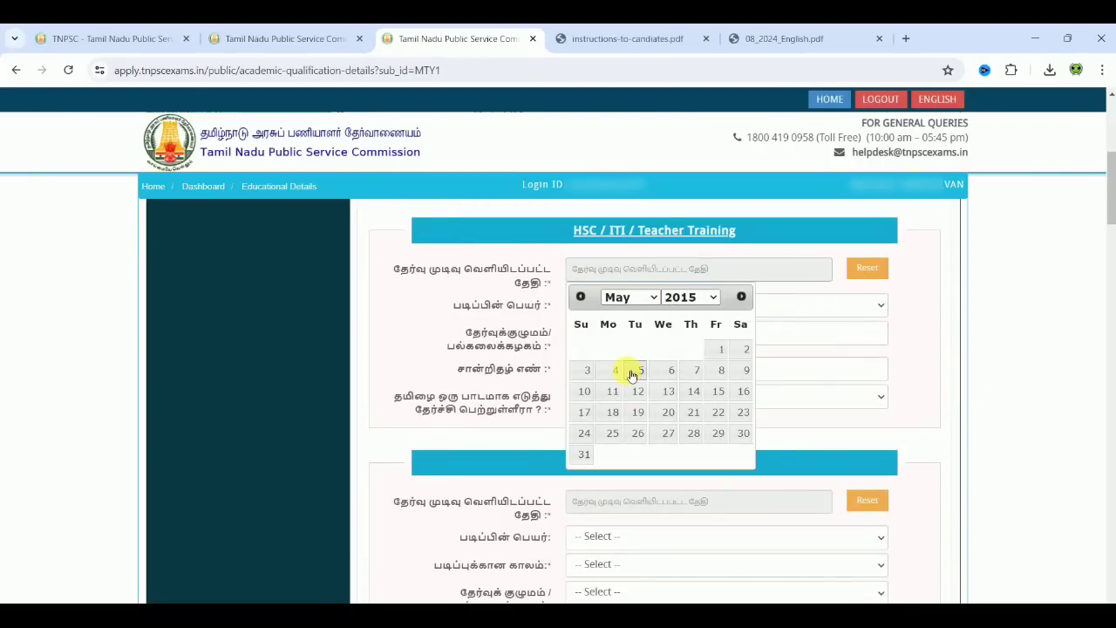
left_click(638, 428)
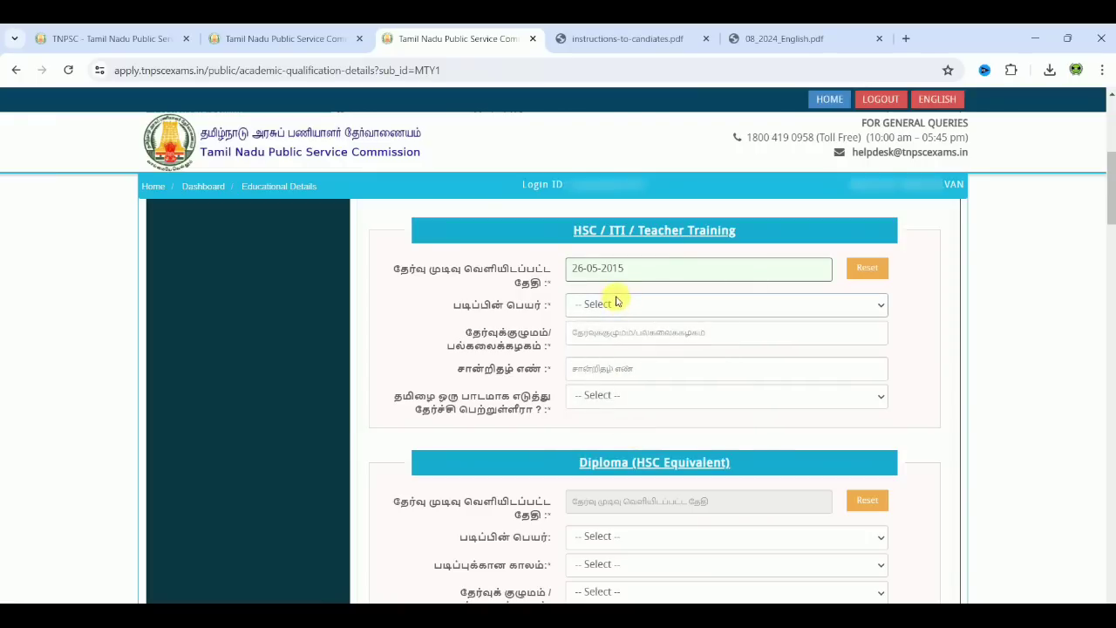
Step: Choose the HSC/Senior Secondary Certificate course, enter STATE BOARD and the certificate number, and answer Yes to Tamil
left_click(617, 301)
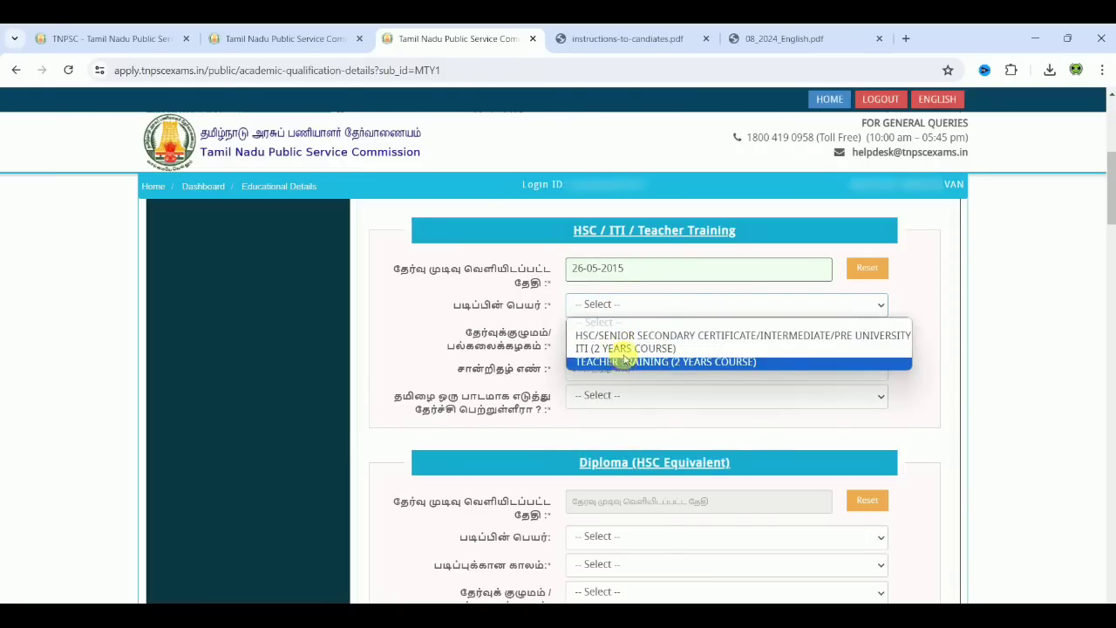
left_click(626, 337)
left_click(629, 336)
type("SYA")
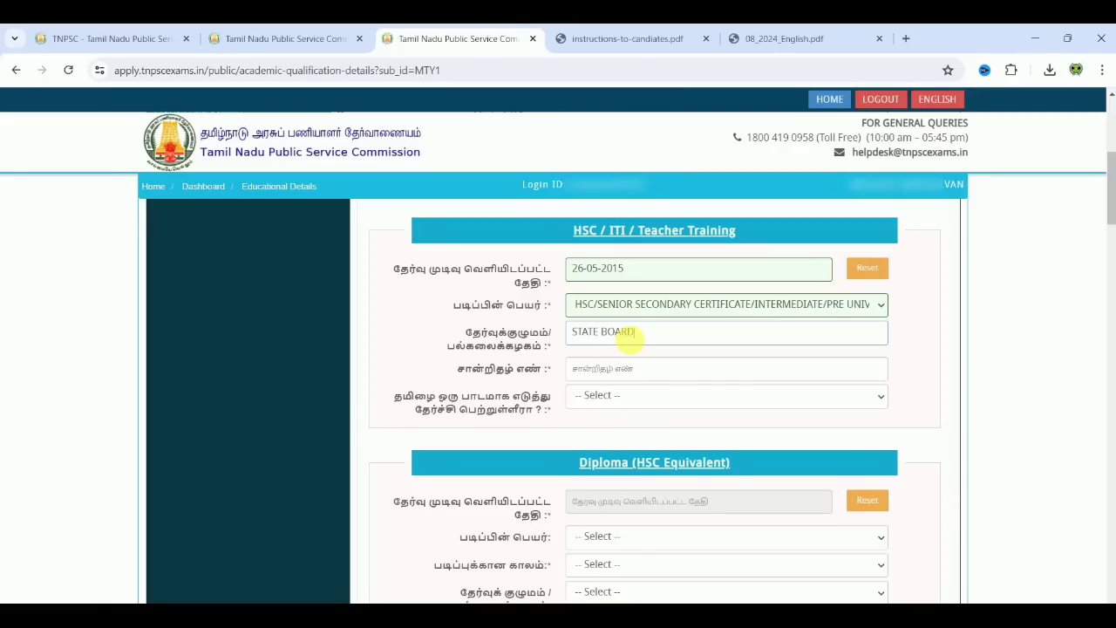
left_click(630, 368)
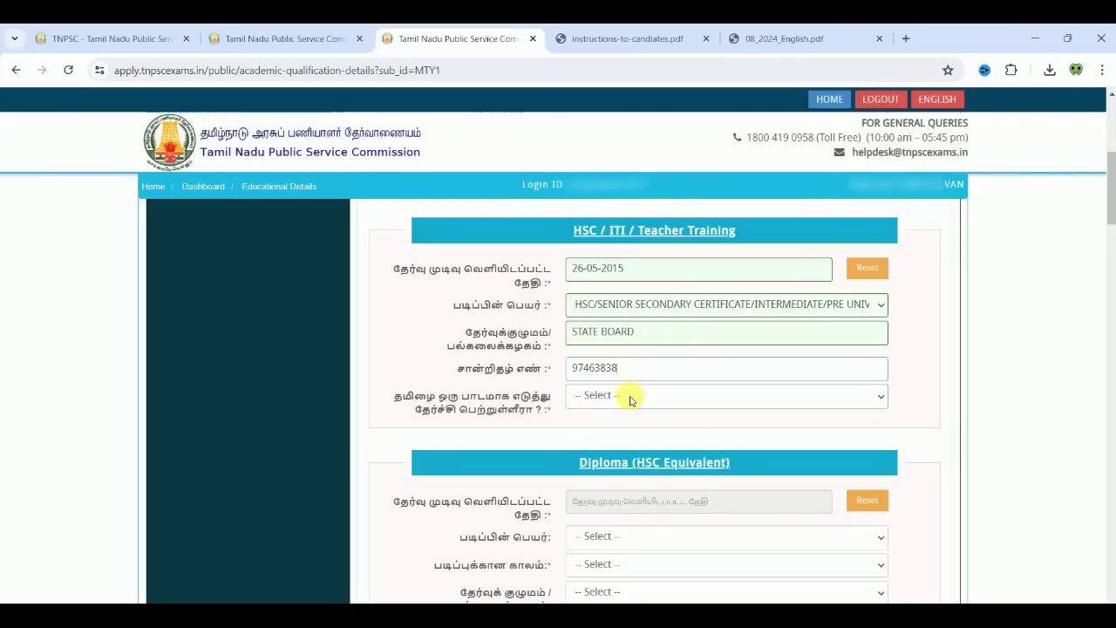
left_click(631, 395)
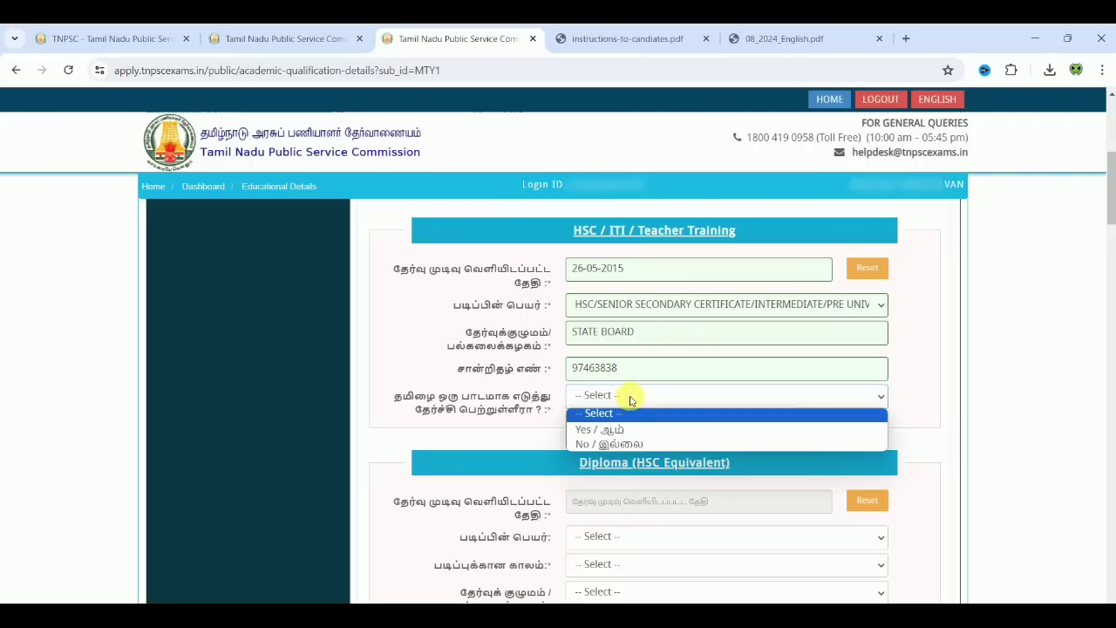
left_click(624, 430)
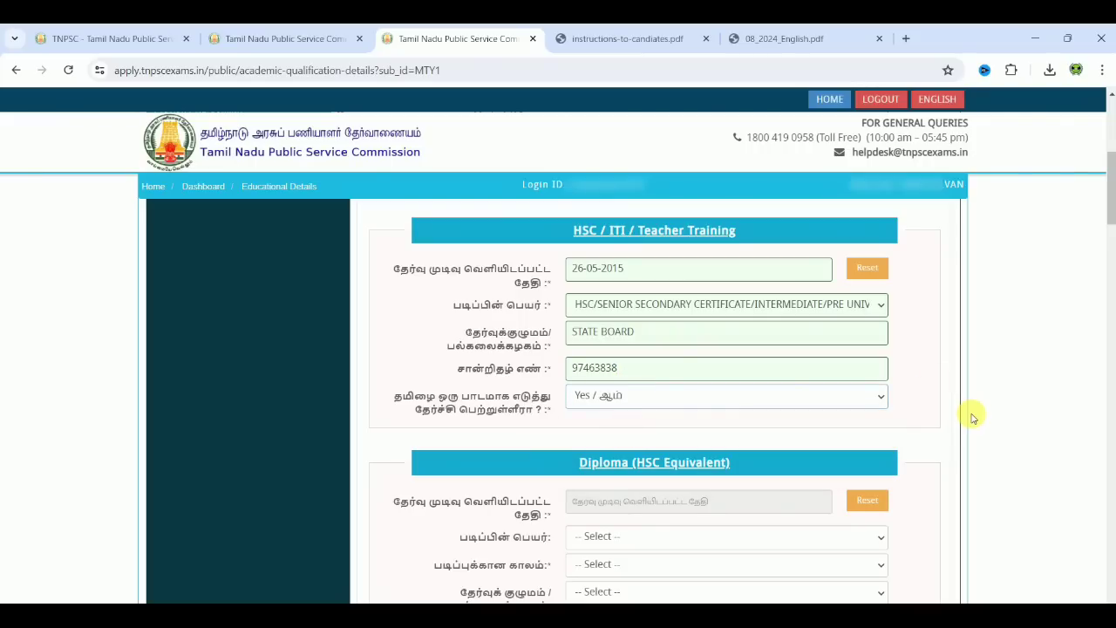
Step: Set the UG Degree - 1 result date to 18-10-2018
scroll(973, 417, "down", 1)
scroll(974, 417, "down", 3)
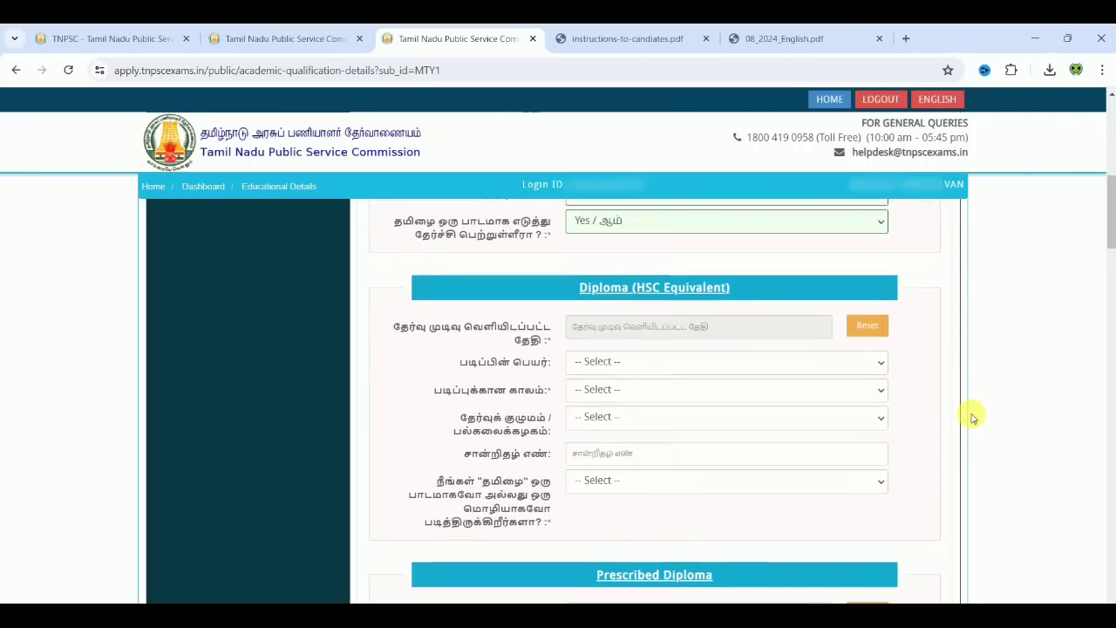
scroll(973, 418, "down", 5)
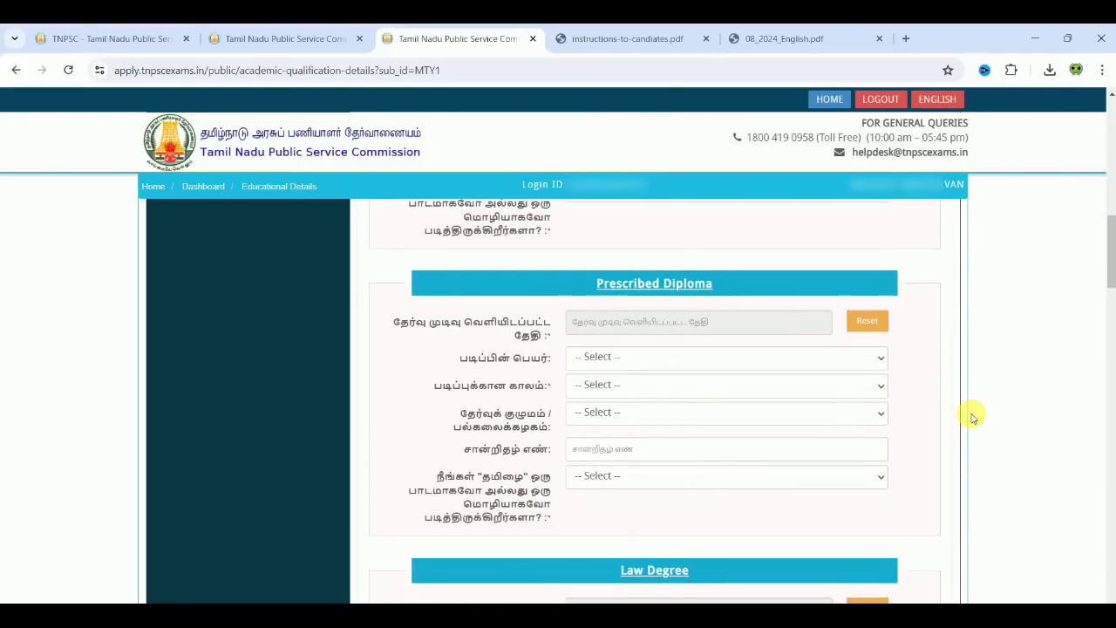
scroll(973, 418, "down", 6)
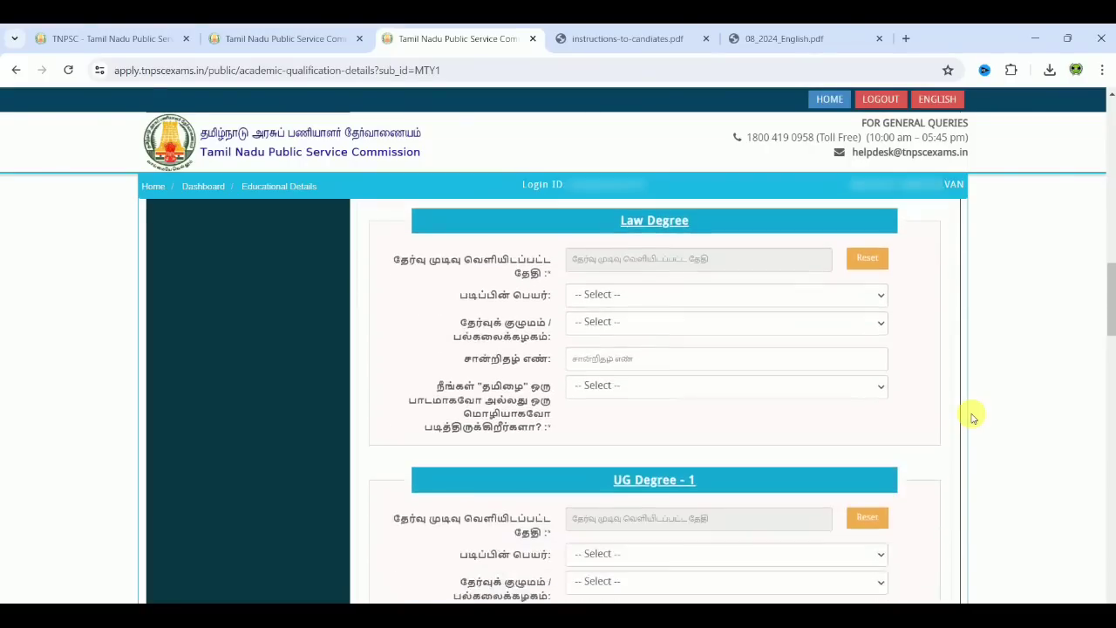
scroll(974, 418, "down", 4)
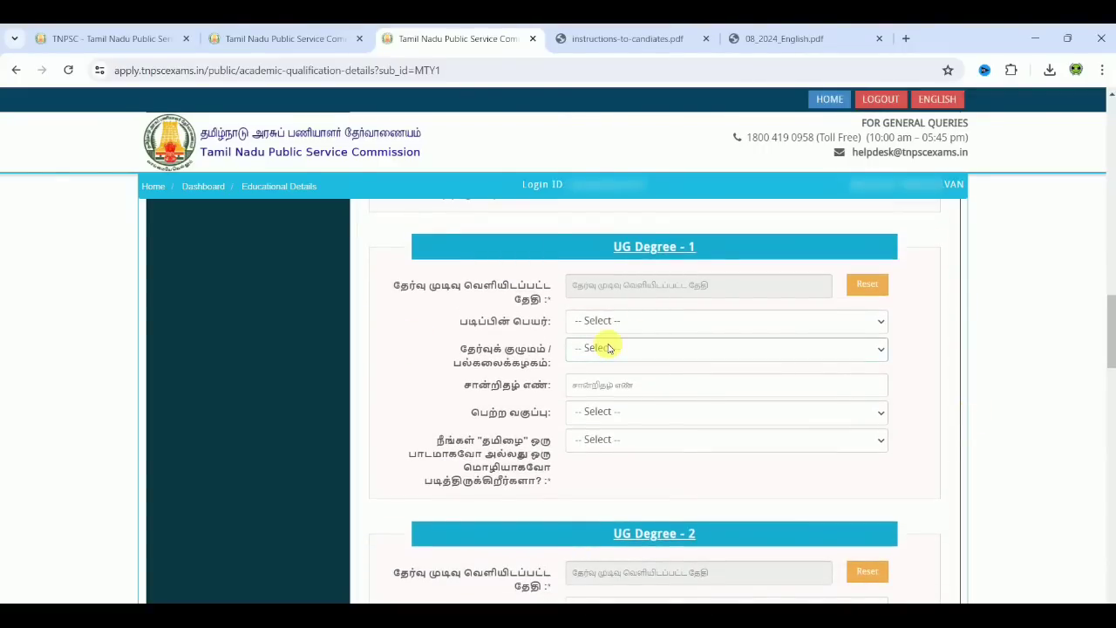
left_click(678, 285)
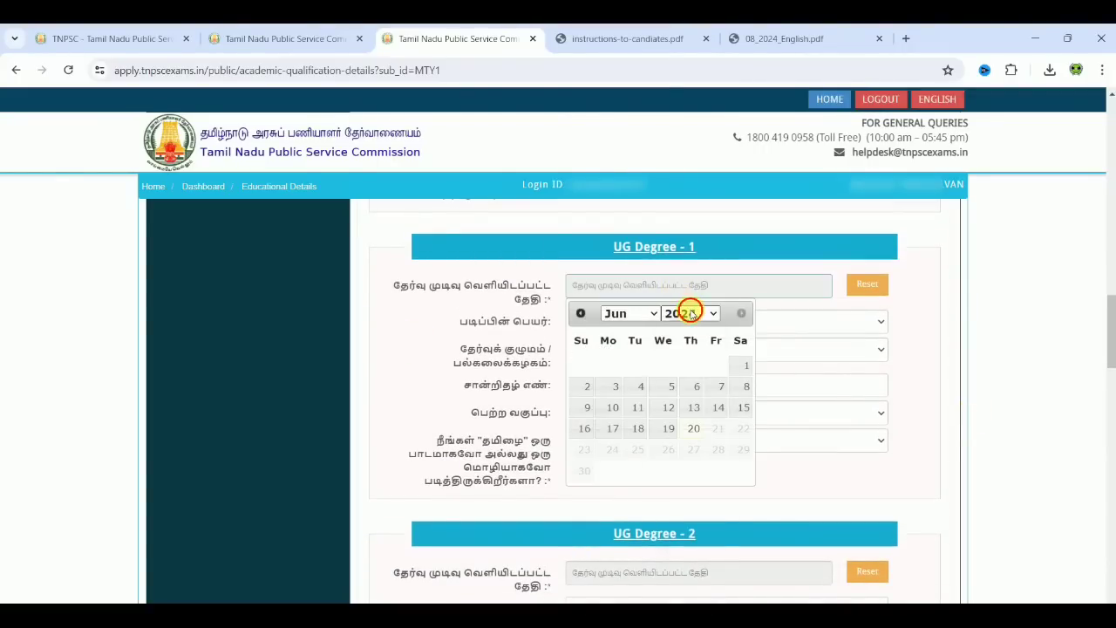
left_click(689, 313)
type("2018")
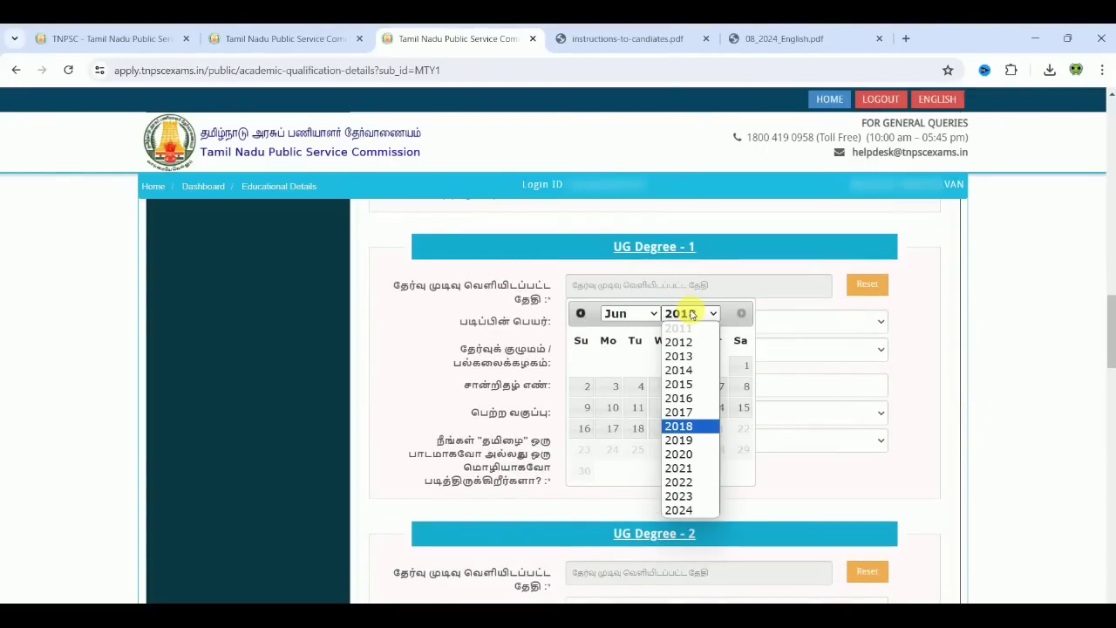
key("Return")
left_click(647, 314)
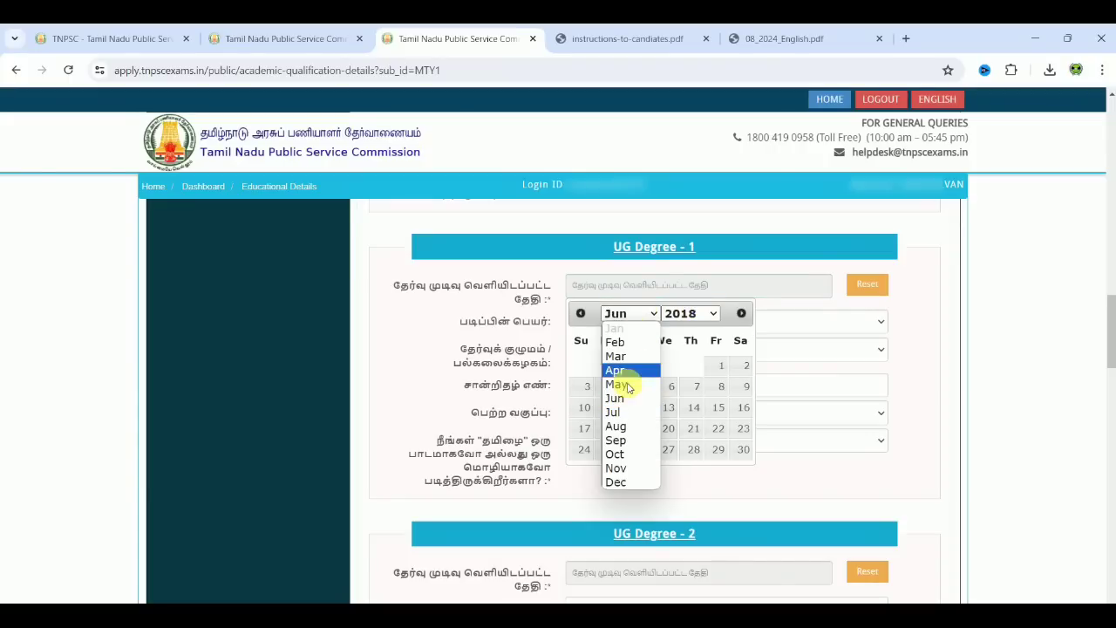
left_click(615, 455)
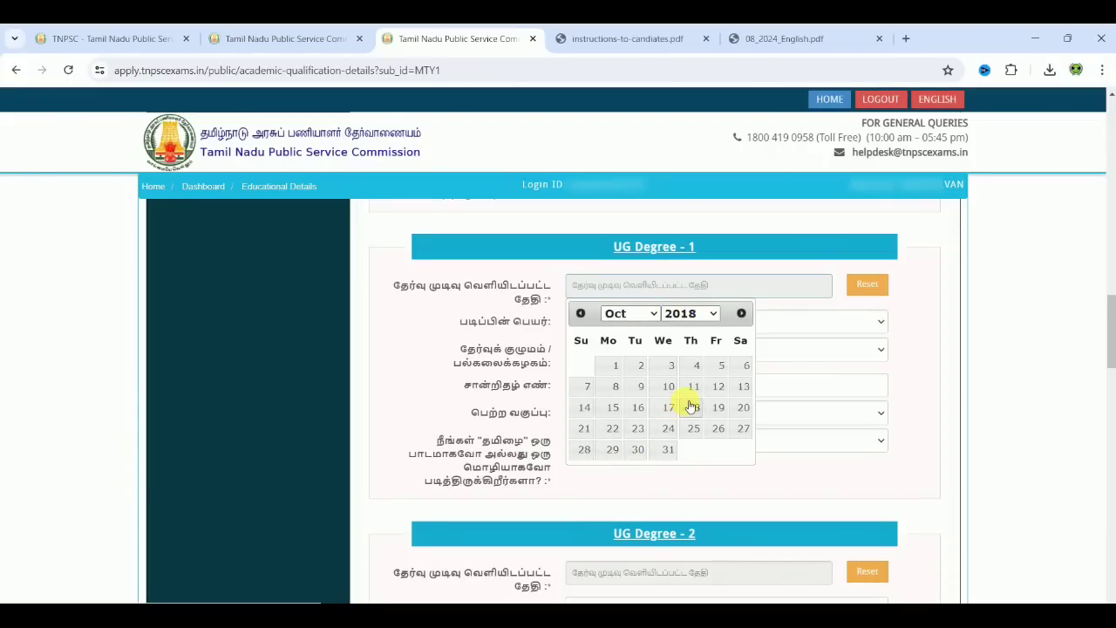
left_click(692, 407)
Step: Choose B.C.A as the degree and Thiruvalluvar University as the university
left_click(647, 322)
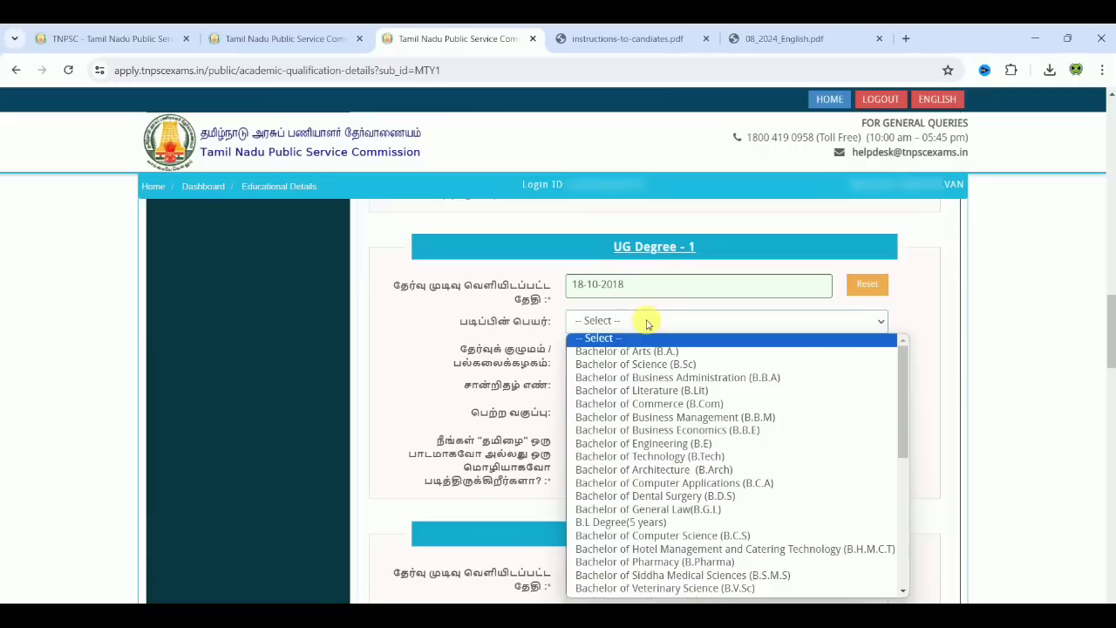
left_click_drag(907, 423, 877, 428)
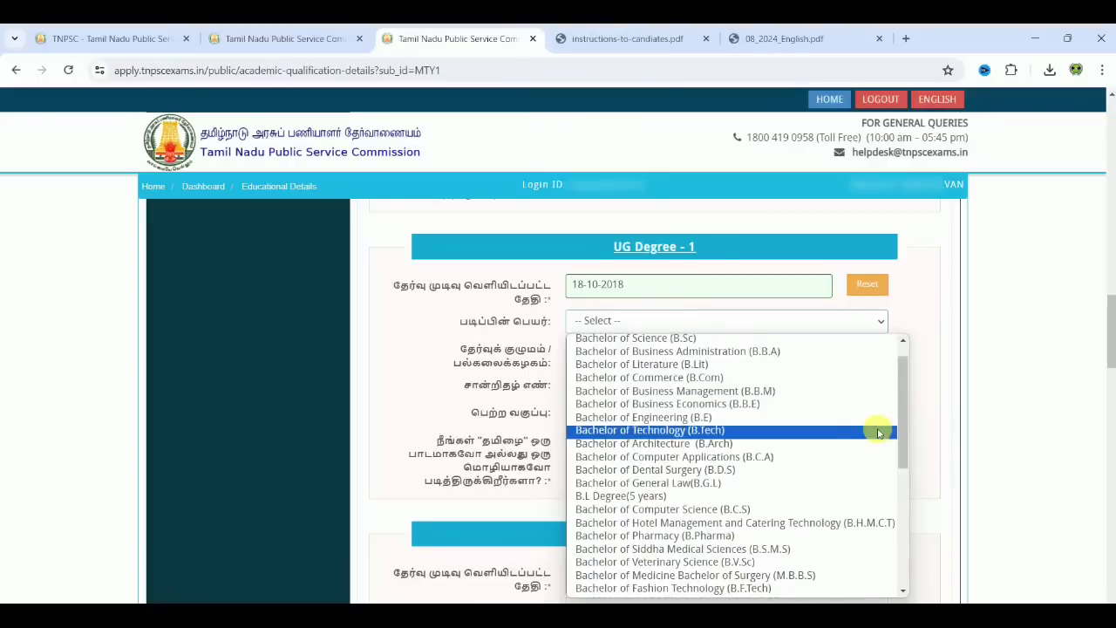
left_click(812, 457)
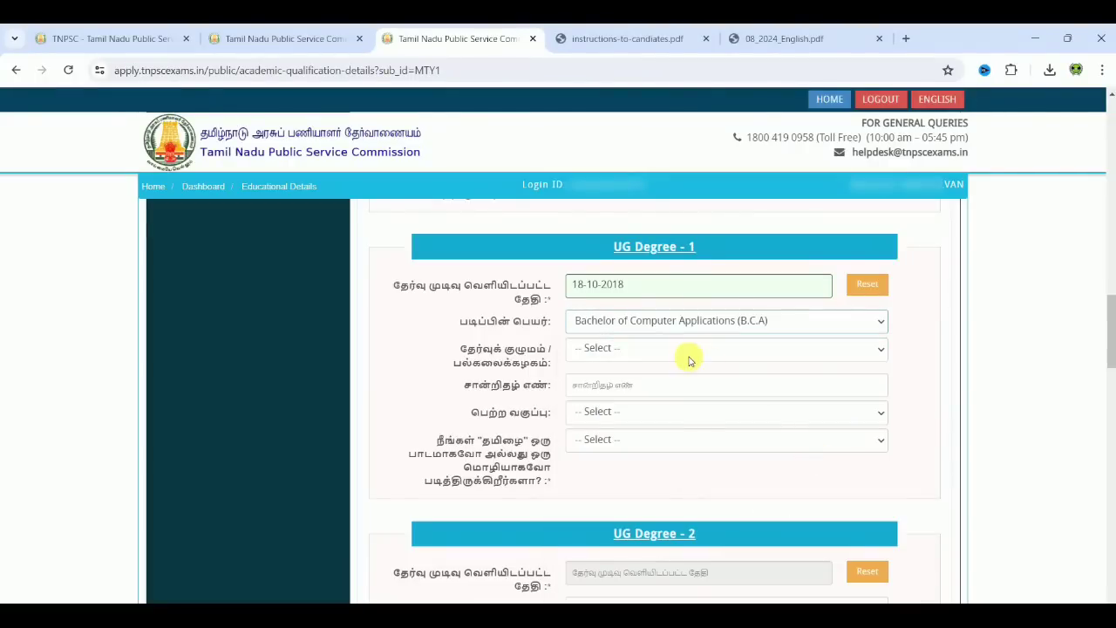
left_click(673, 347)
type("thiru")
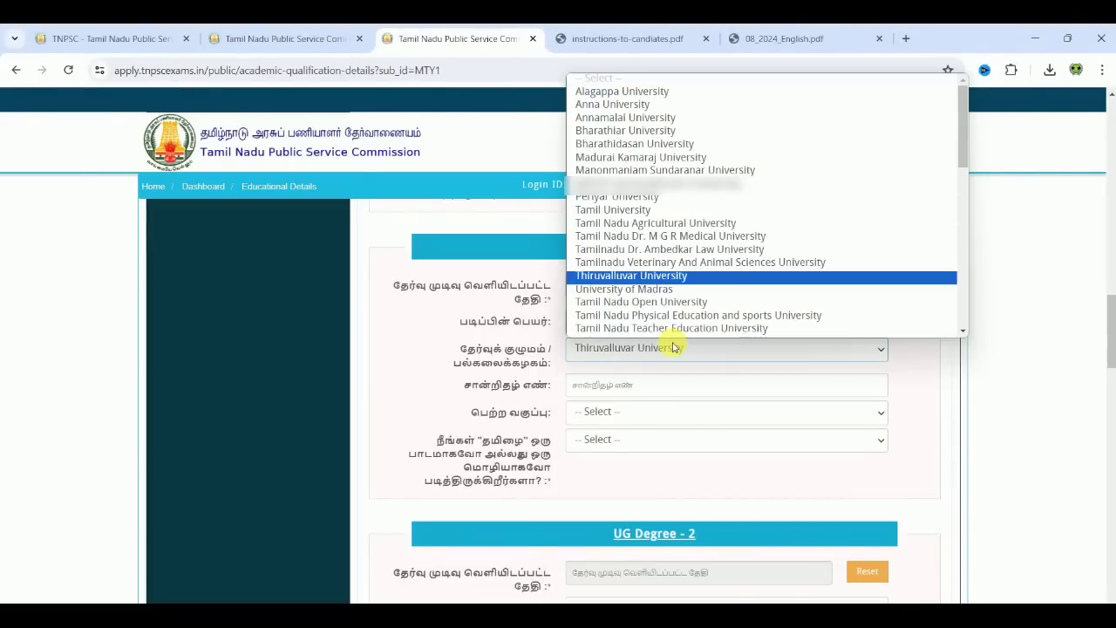
key("Return")
Step: Enter the degree certificate number, choose First Class or its Equivalent Grade, and answer Yes to Tamil
left_click(668, 389)
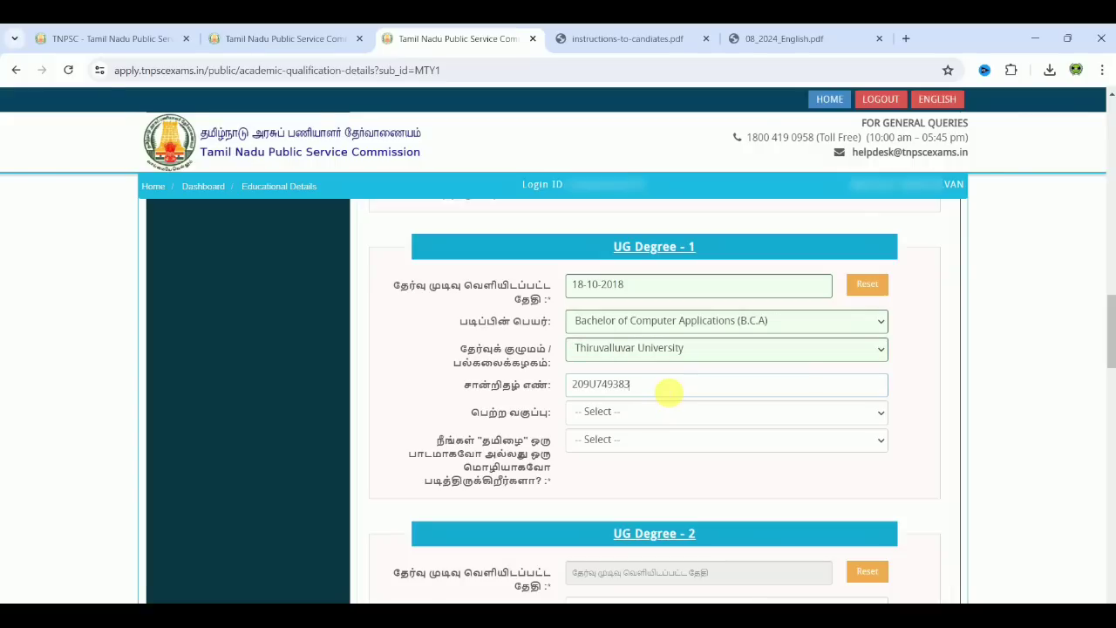
left_click(660, 414)
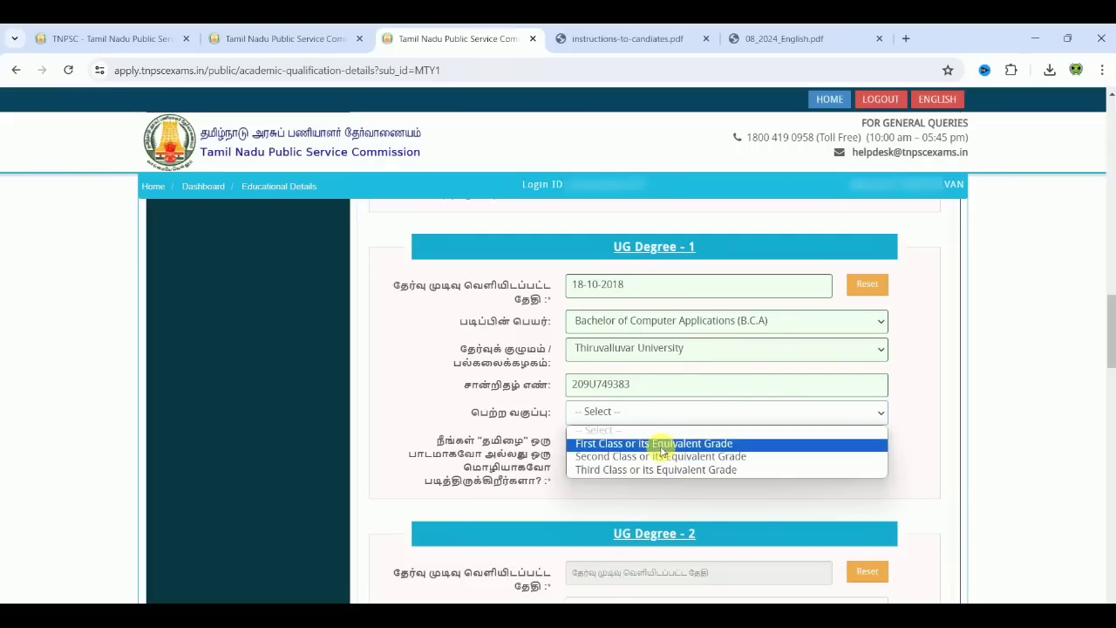
left_click(661, 444)
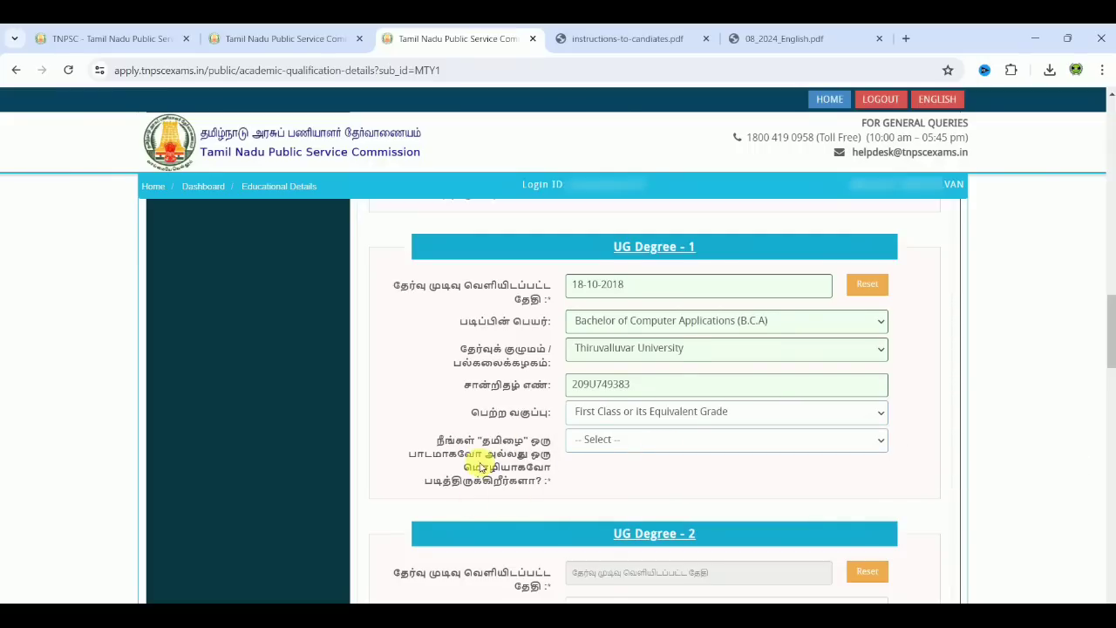
left_click(619, 446)
left_click(628, 474)
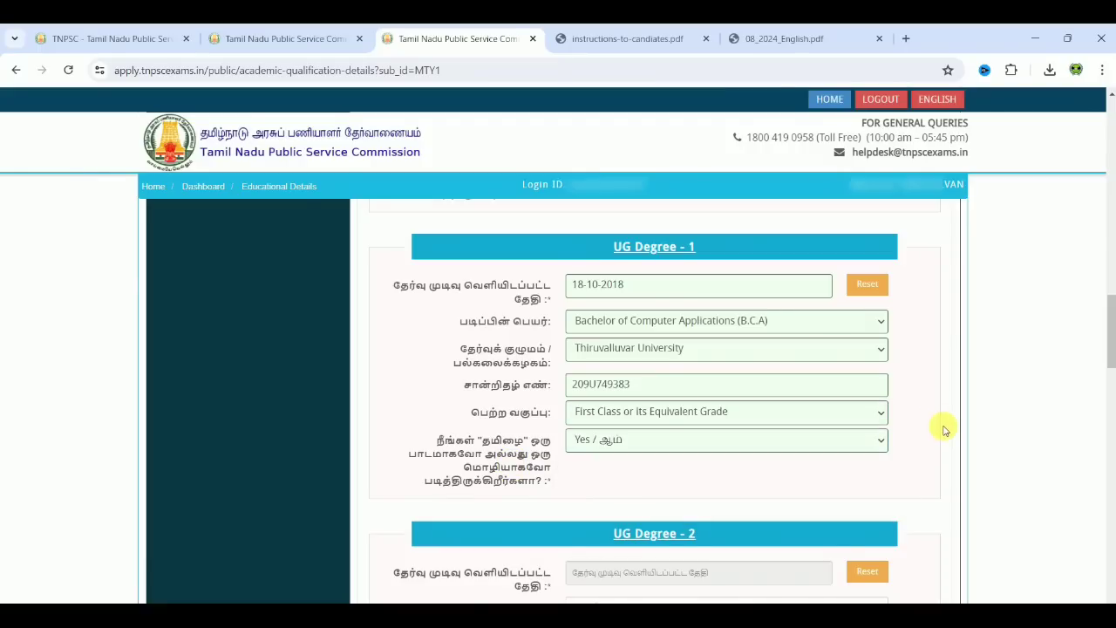
scroll(946, 429, "down", 1)
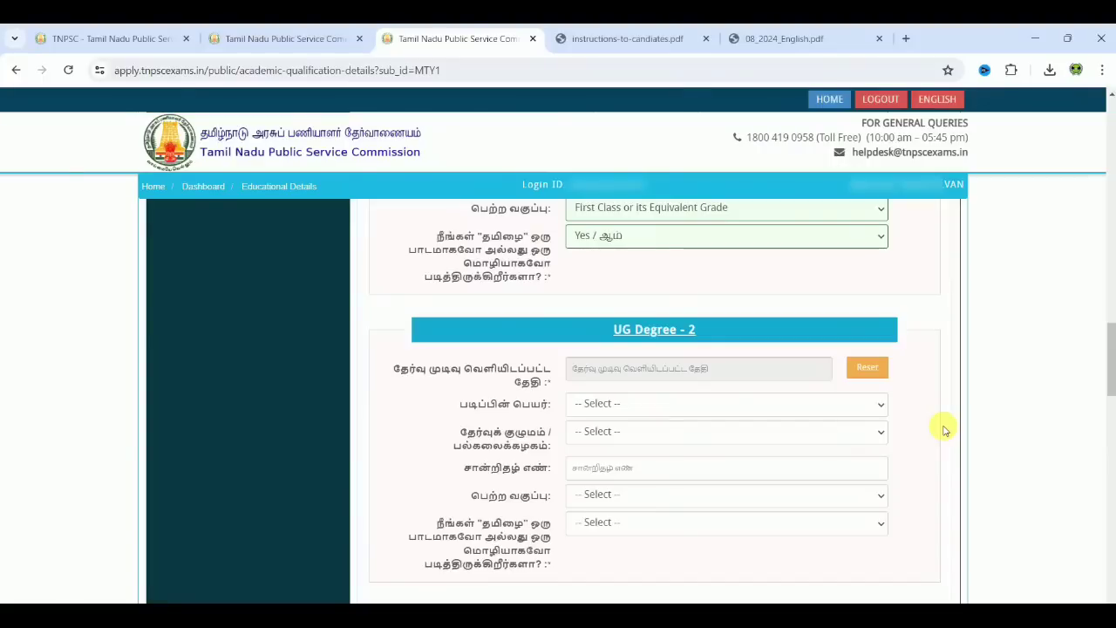
scroll(945, 430, "down", 1)
scroll(944, 429, "down", 6)
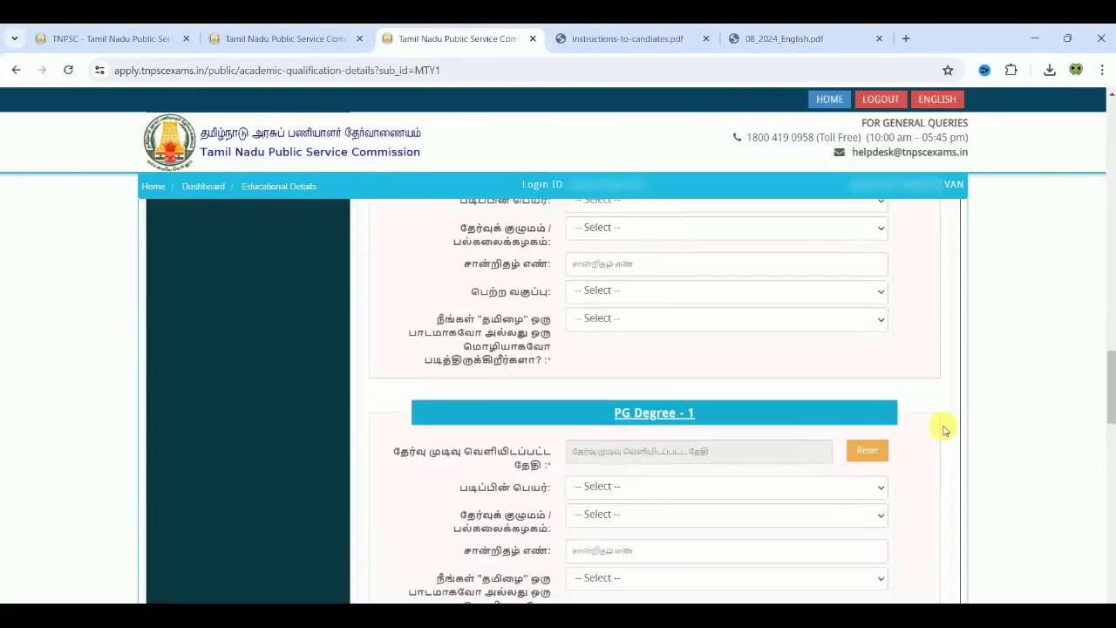
scroll(944, 429, "down", 2)
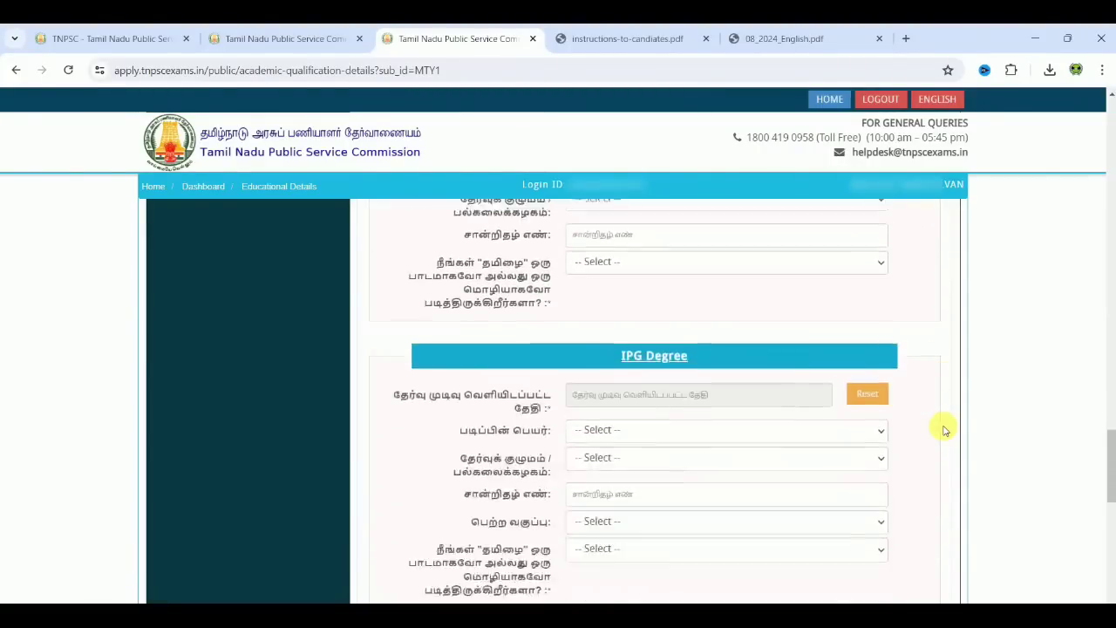
scroll(945, 429, "down", 5)
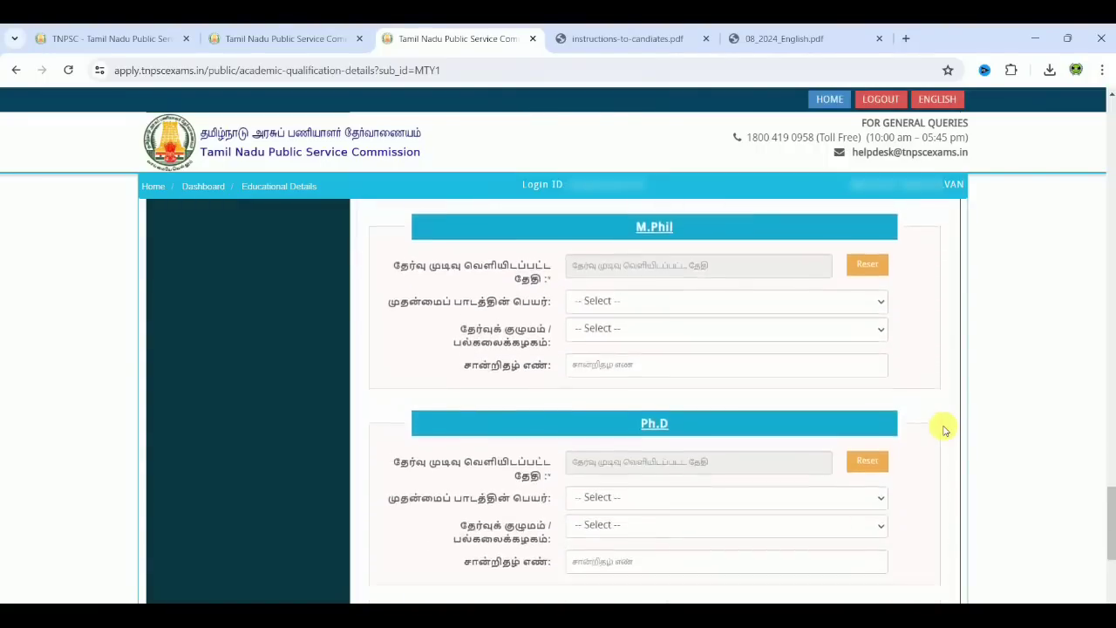
scroll(944, 429, "down", 1)
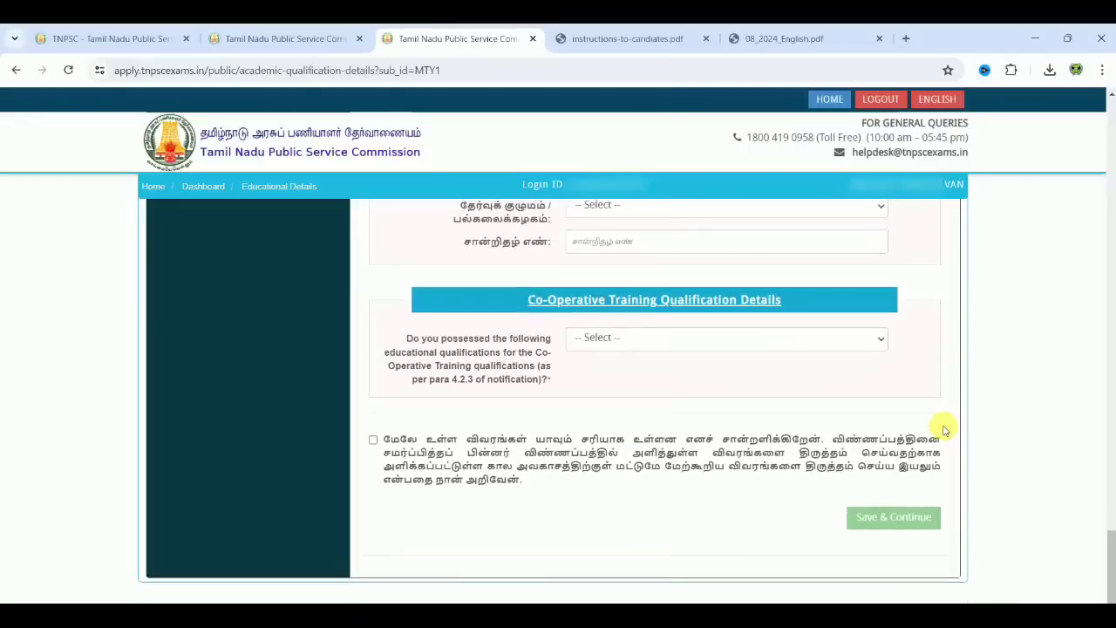
Step: Correct Co-Operative Training from Yes to No / இல்லை, agree to the declaration, and save the academic details
left_click(761, 337)
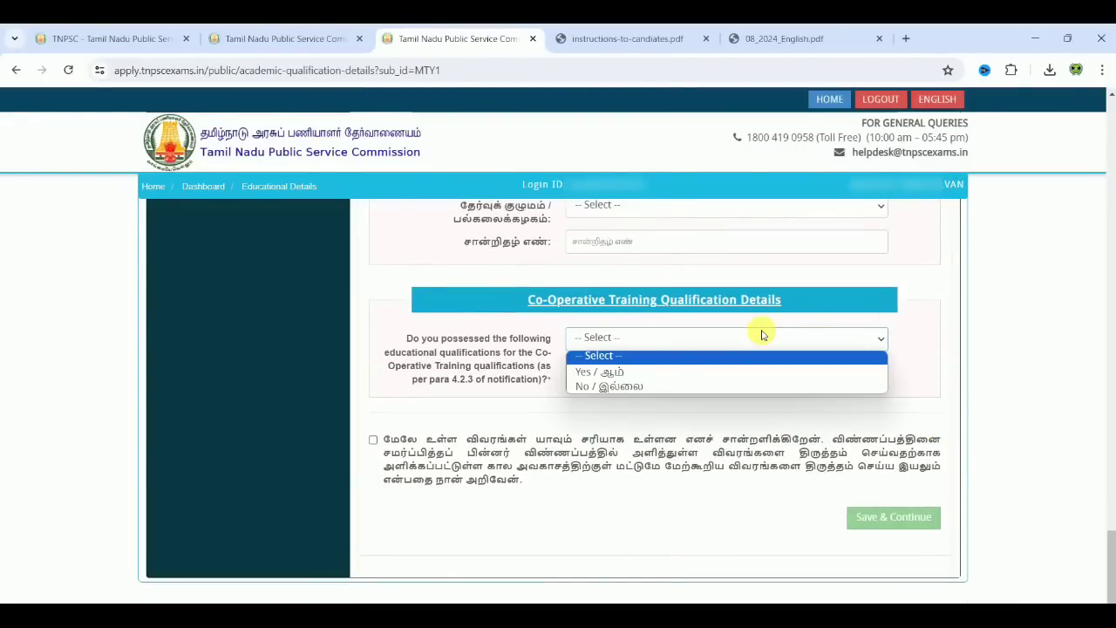
left_click(670, 373)
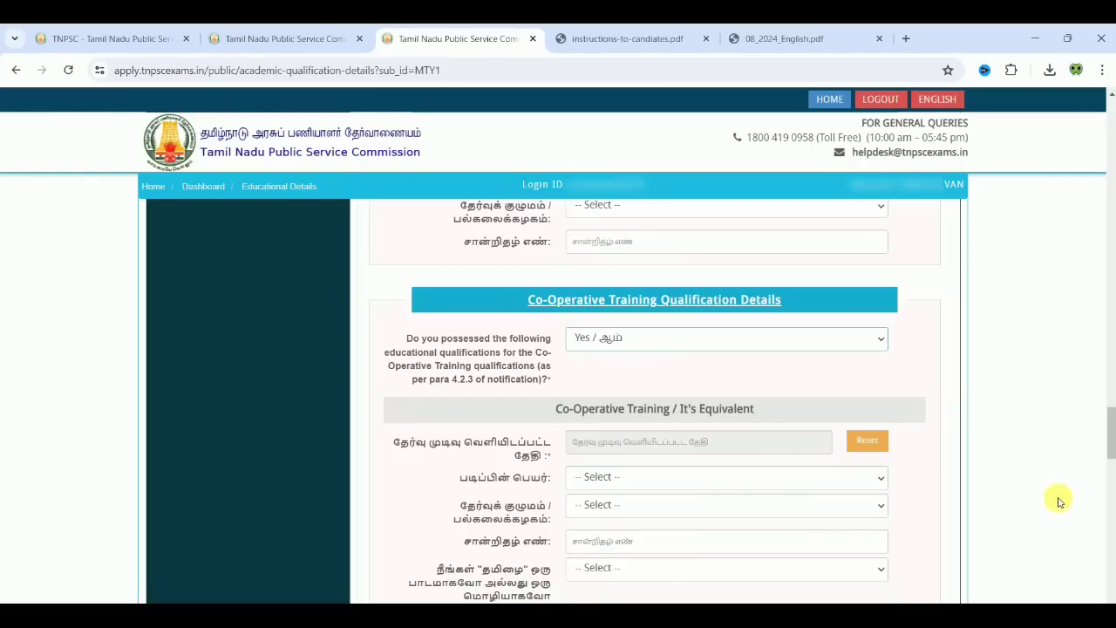
scroll(1055, 499, "down", 2)
scroll(1055, 501, "down", 1)
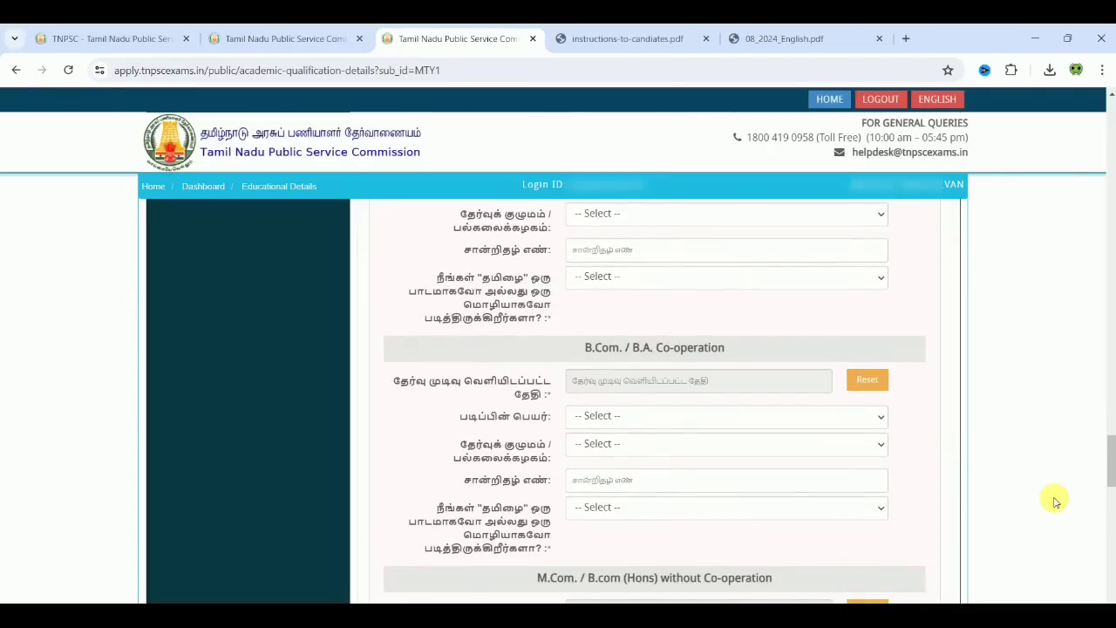
scroll(1055, 500, "down", 4)
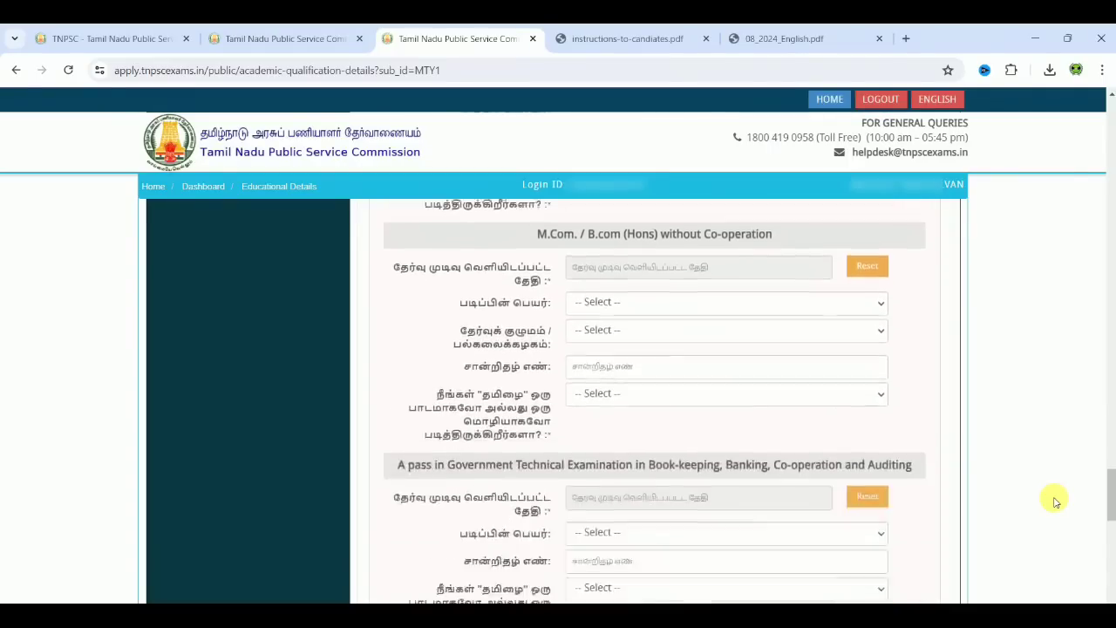
scroll(1055, 502, "down", 5)
scroll(1055, 501, "down", 5)
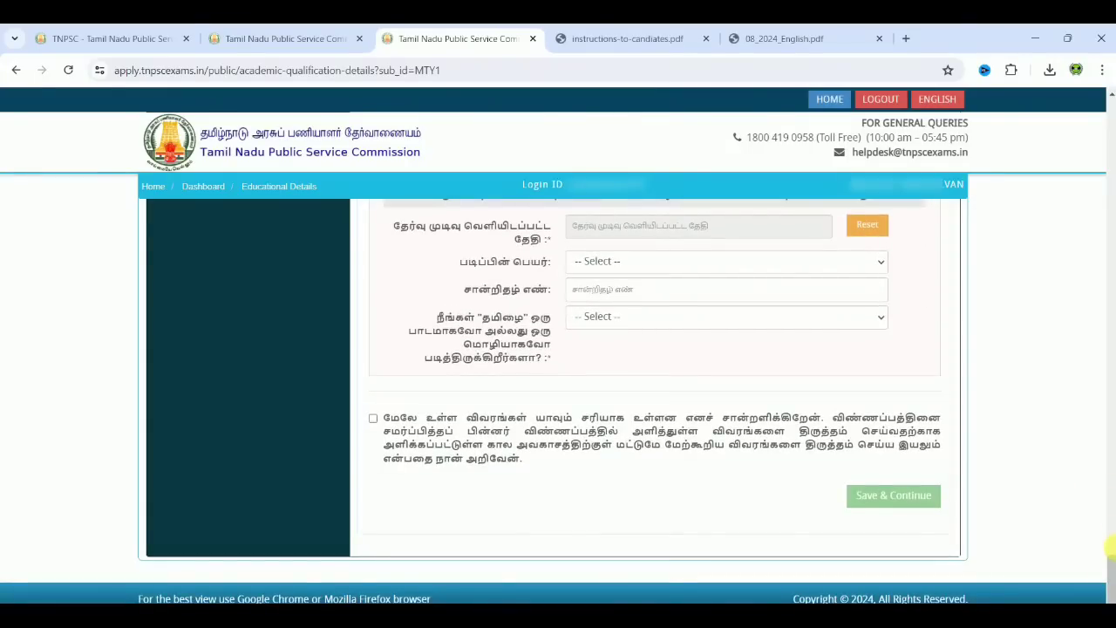
left_click_drag(1109, 576, 1089, 441)
left_click(745, 223)
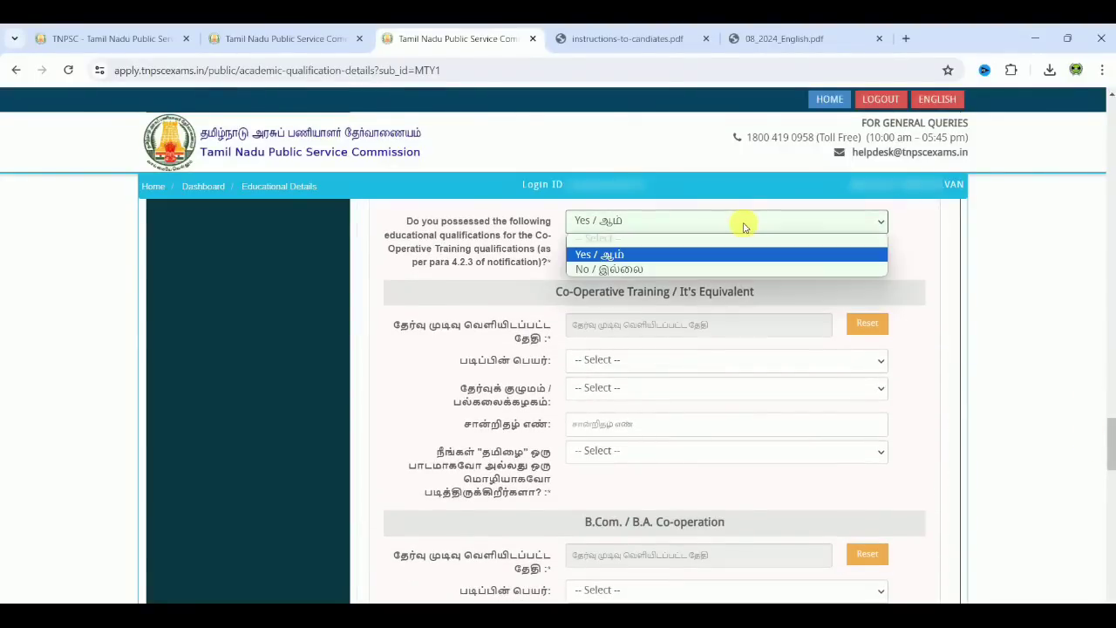
left_click(712, 267)
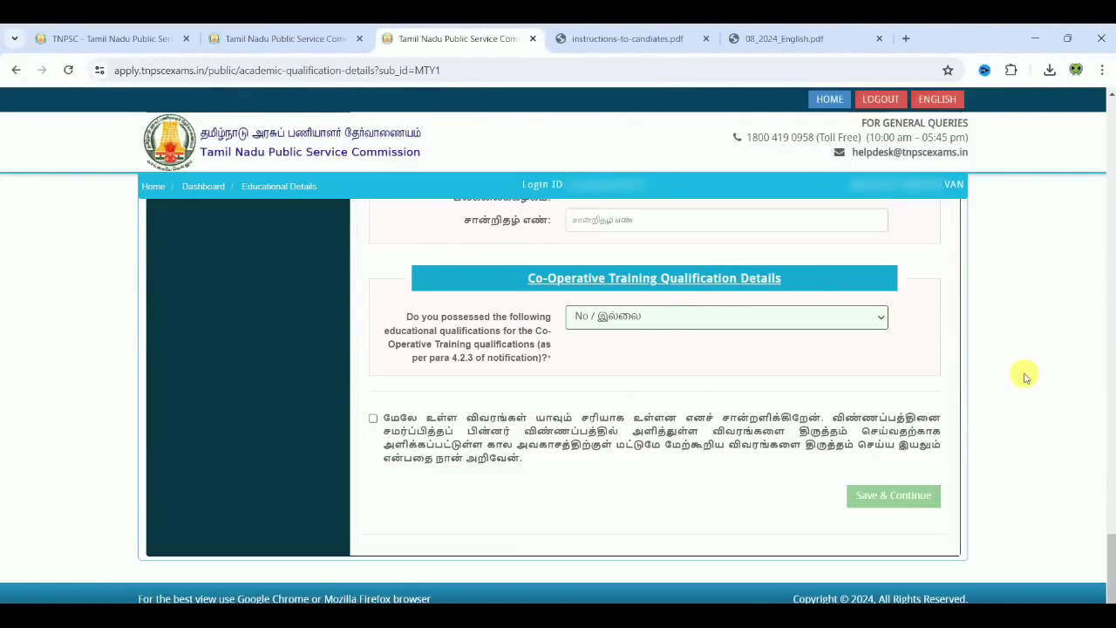
left_click(374, 421)
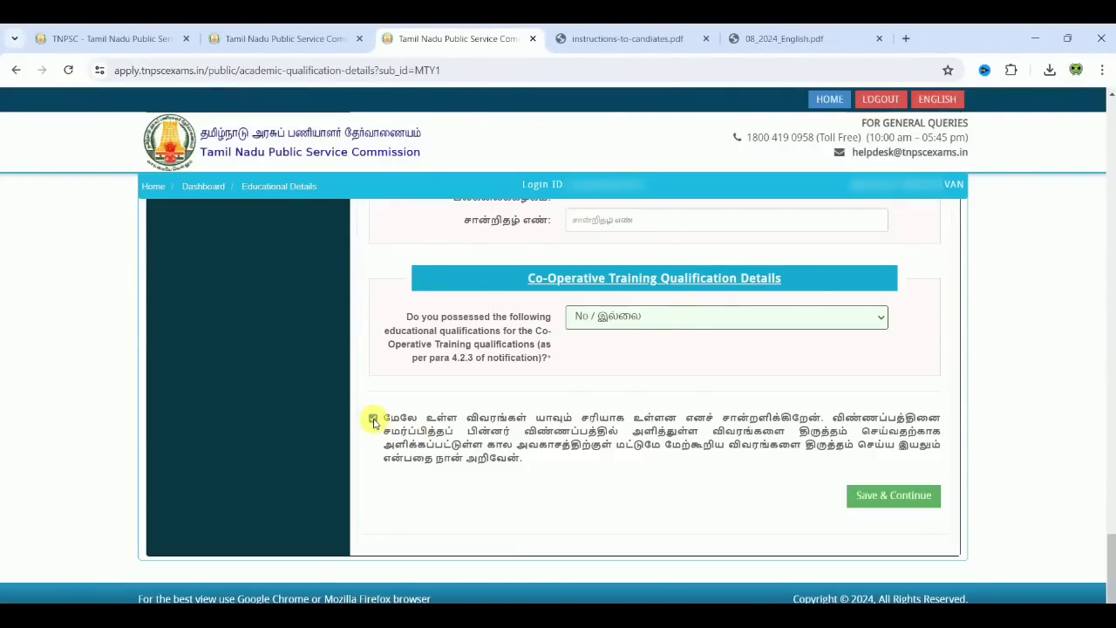
left_click(911, 498)
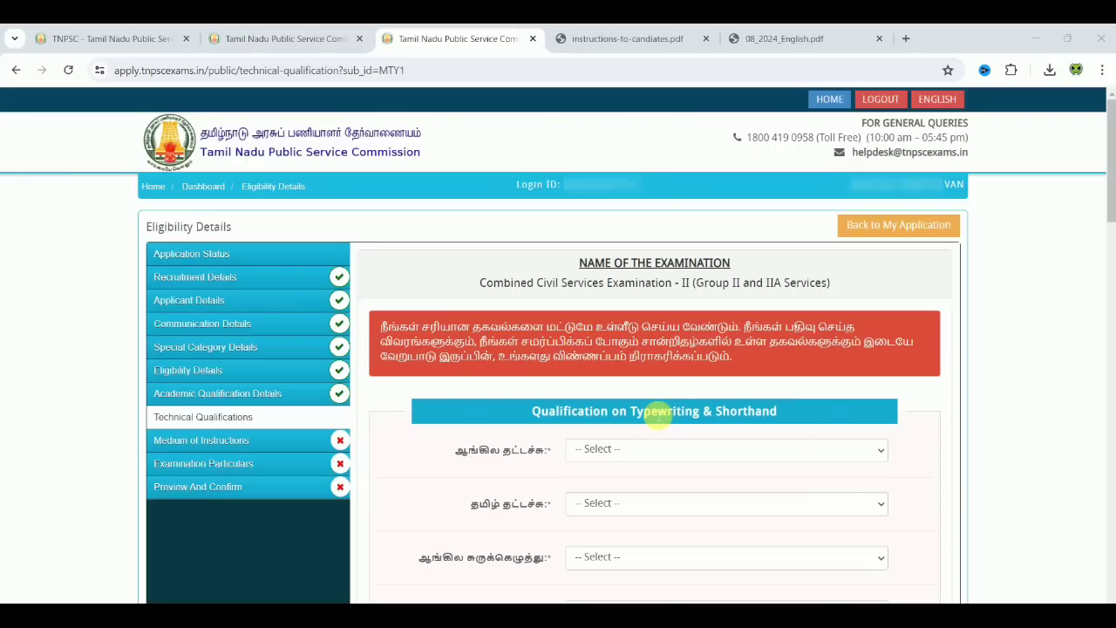
Step: Answer English typewriting No, dropping the briefly entered Higher Grade certificate details
scroll(992, 430, "down", 1)
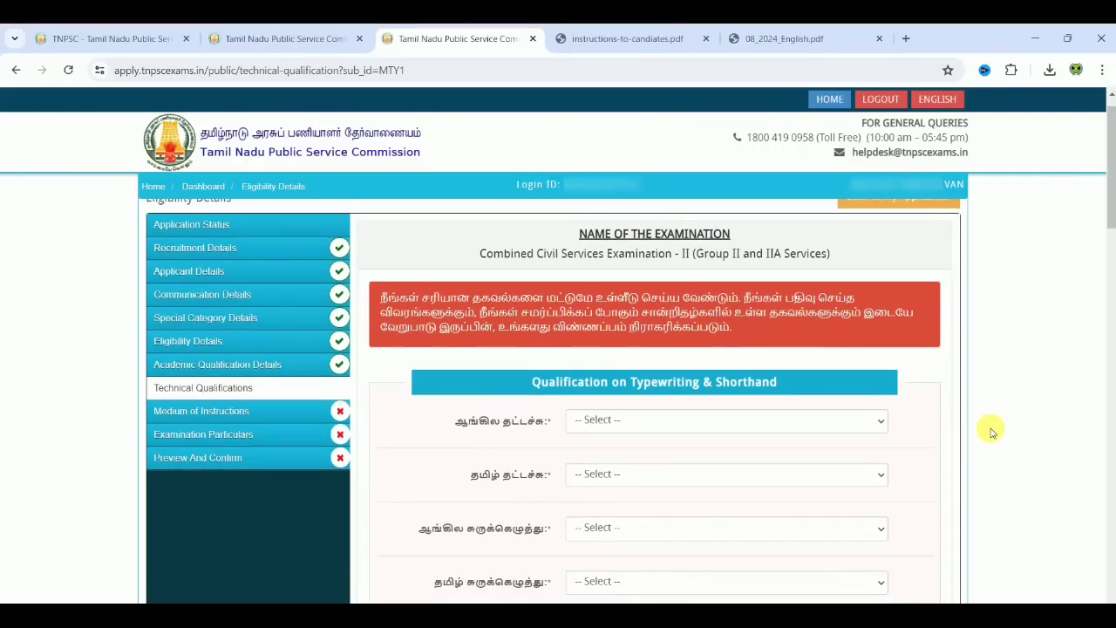
scroll(990, 429, "down", 3)
scroll(989, 429, "up", 1)
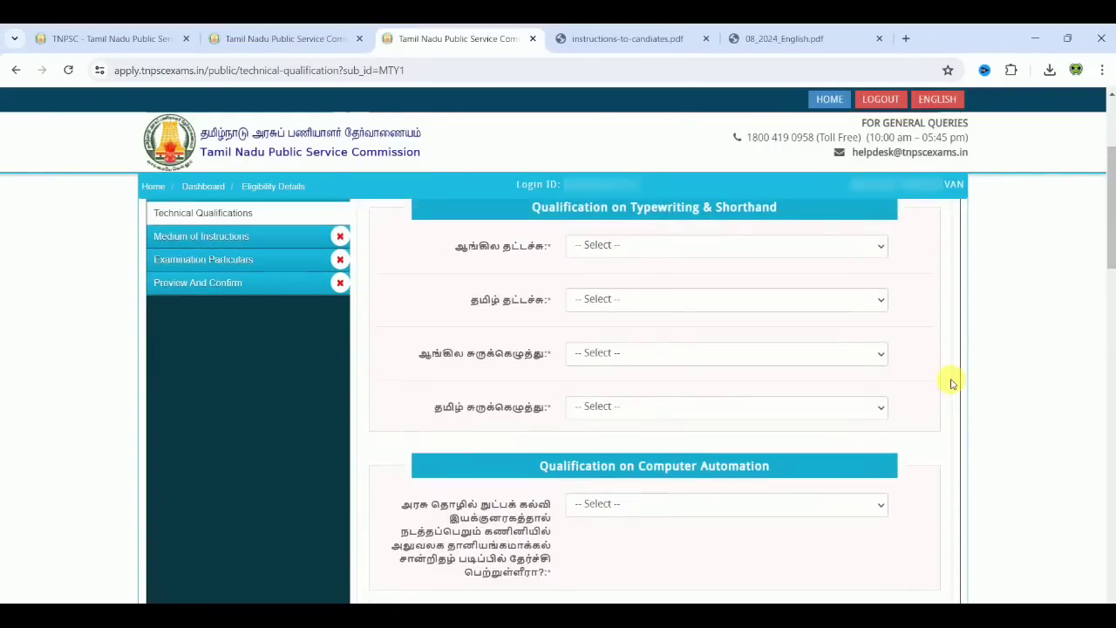
scroll(952, 384, "up", 1)
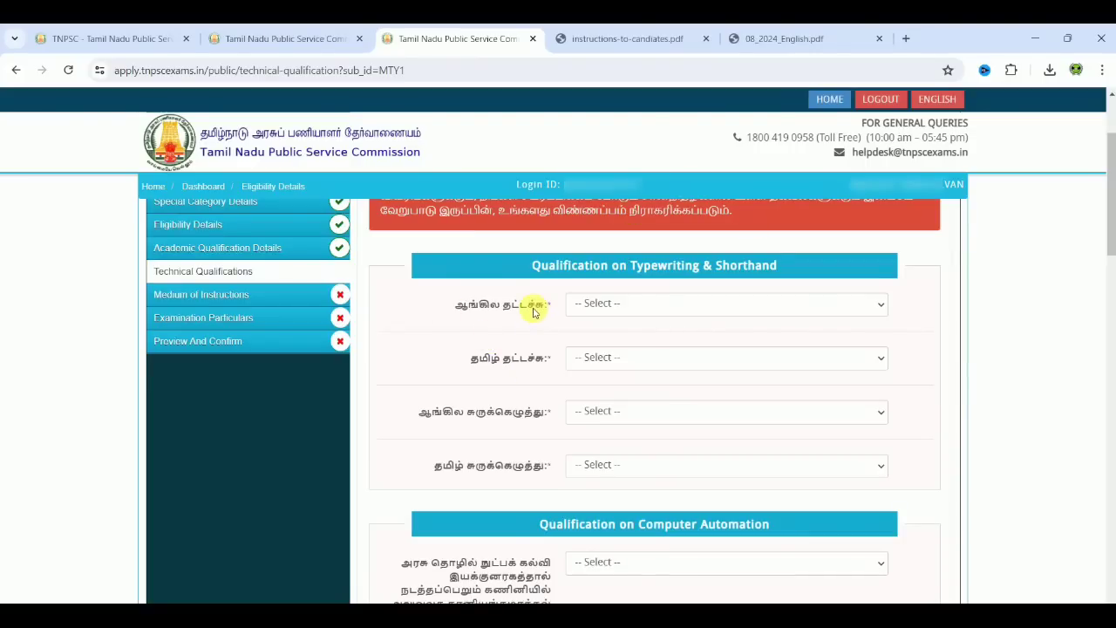
left_click(622, 312)
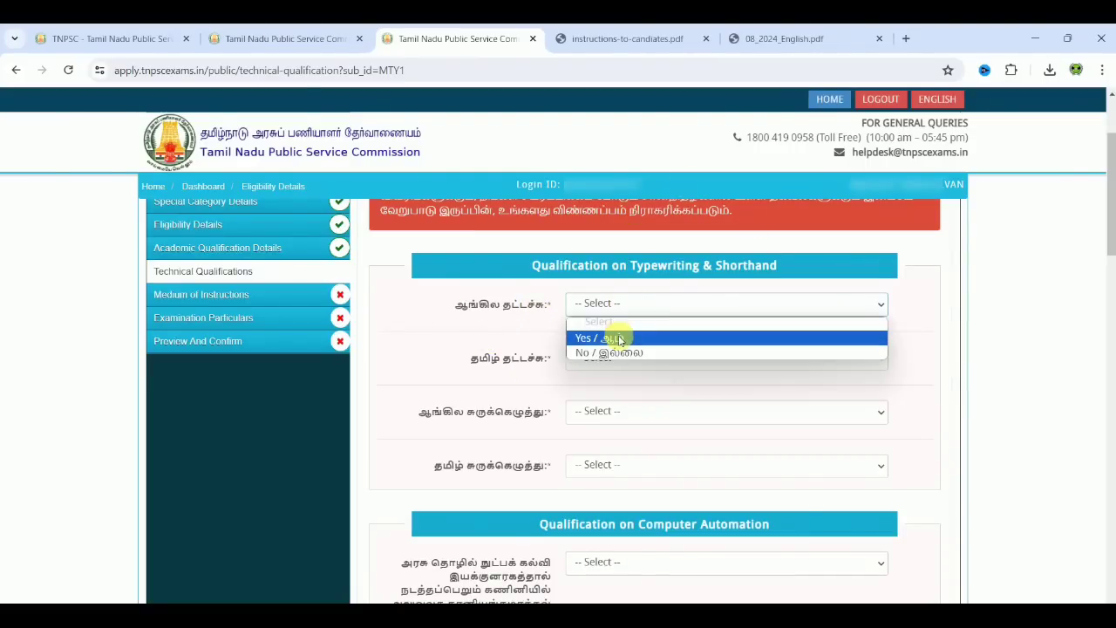
left_click(621, 338)
left_click(619, 332)
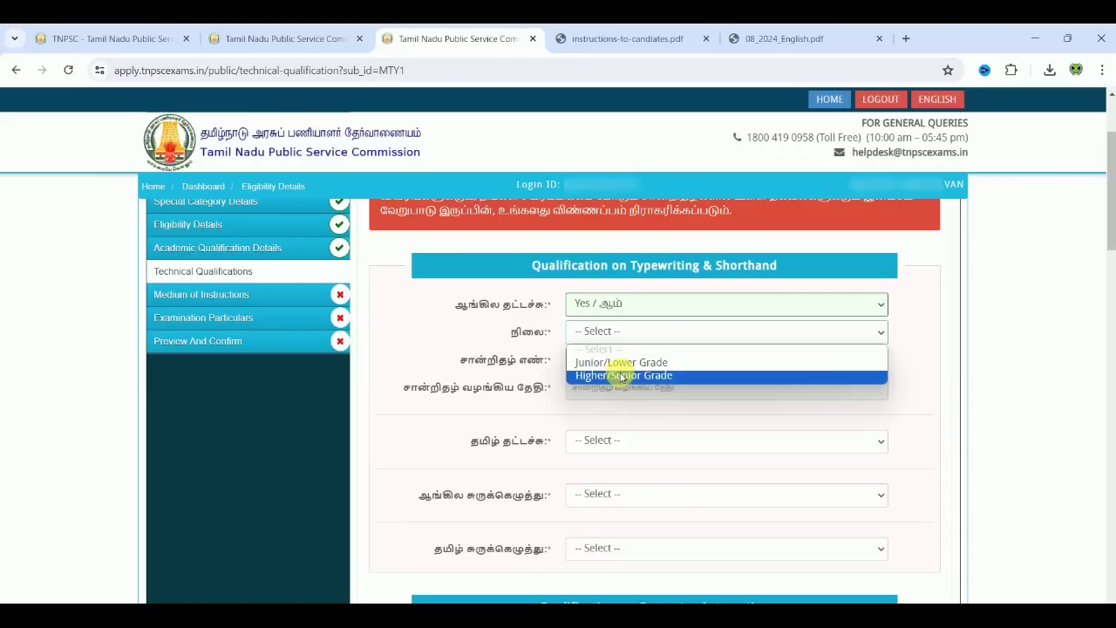
left_click(621, 375)
left_click(616, 366)
type("6789")
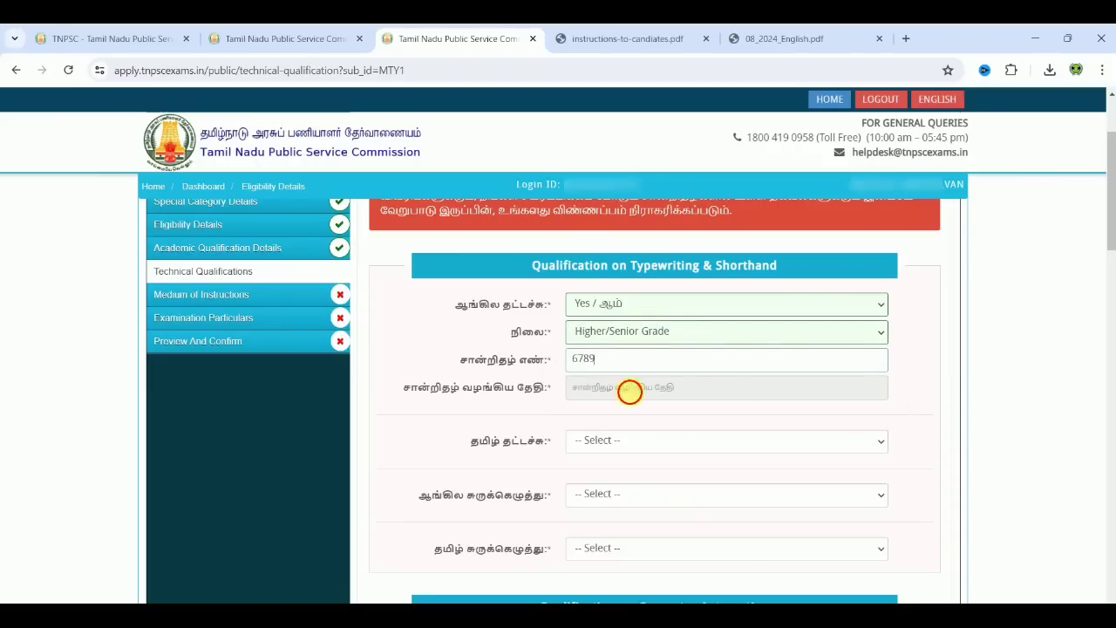
left_click(629, 389)
left_click(675, 487)
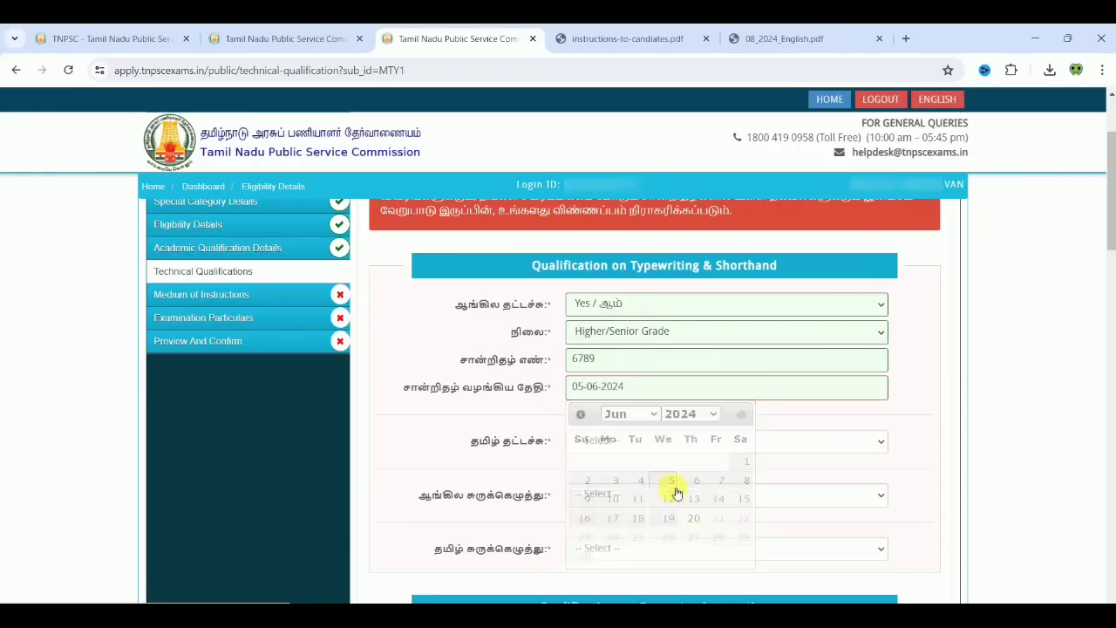
left_click(592, 301)
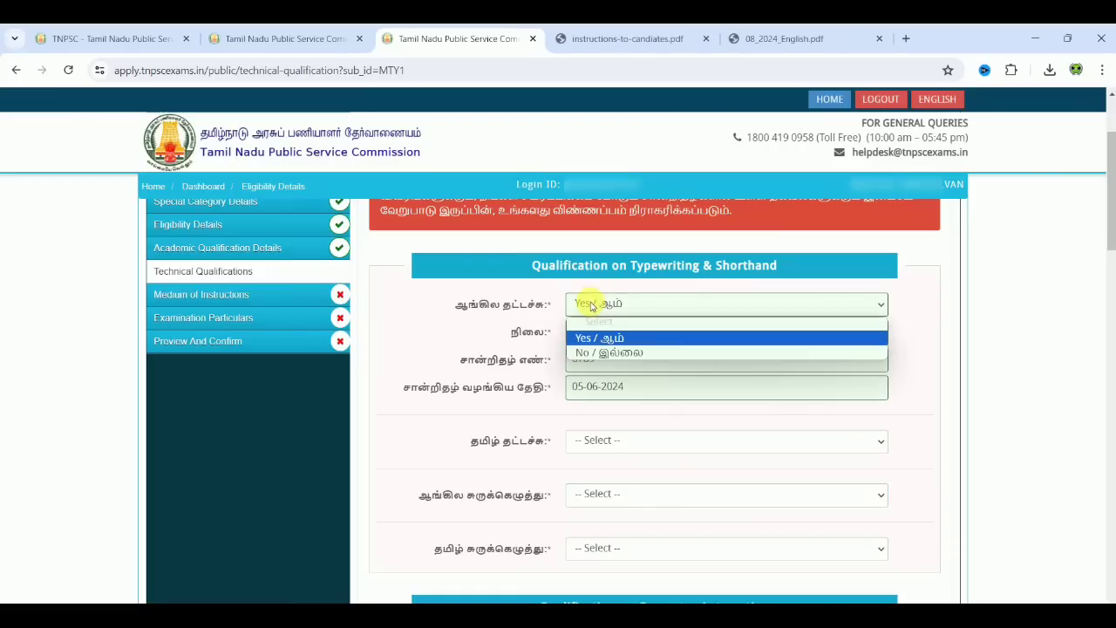
left_click(588, 354)
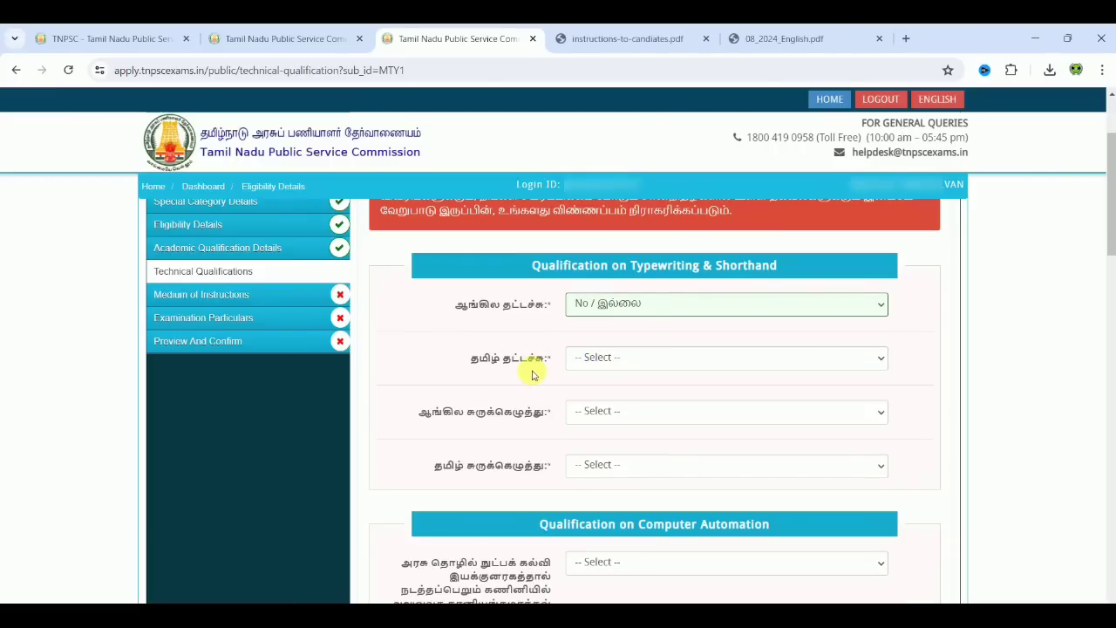
Step: Set the Tamil typewriting answer to No
left_click(603, 360)
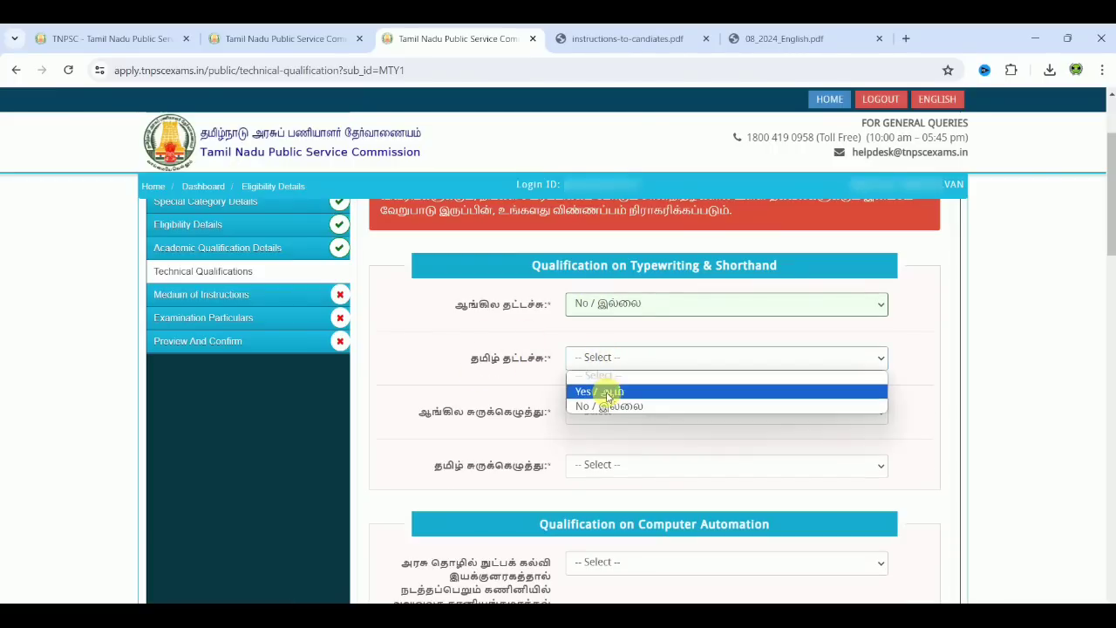
left_click(605, 391)
left_click(626, 357)
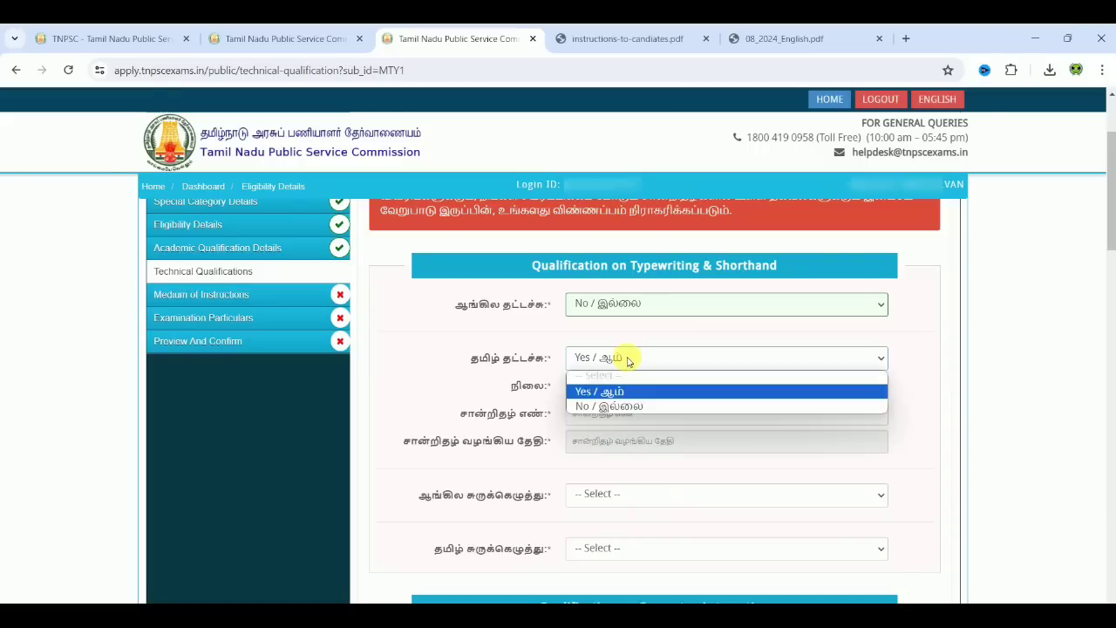
left_click(627, 407)
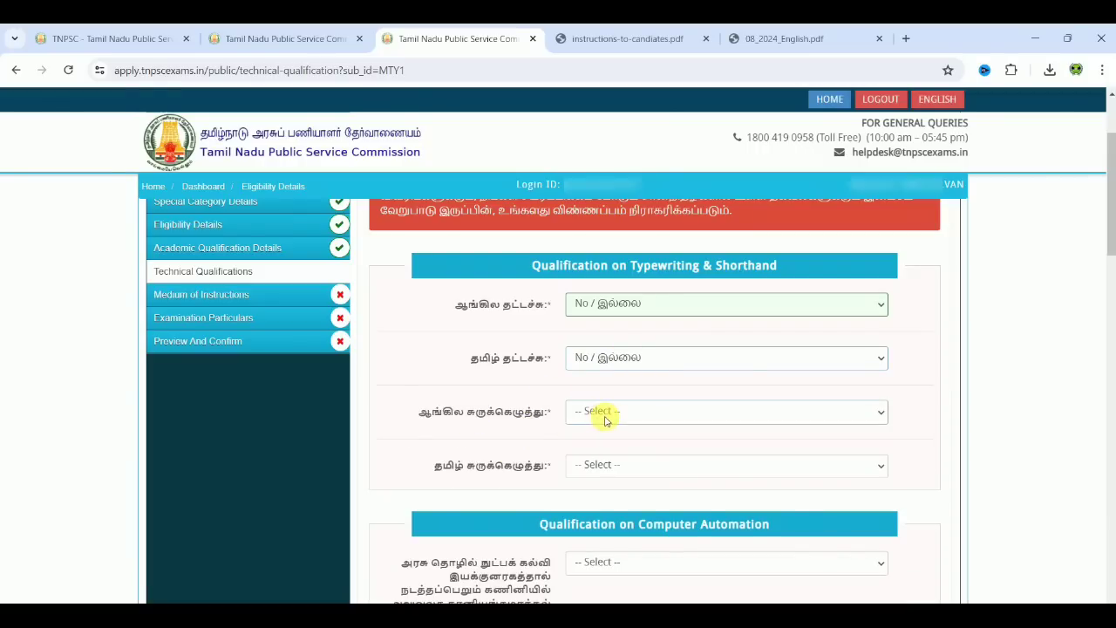
Step: Answer No for both English shorthand and Tamil shorthand
left_click(602, 414)
left_click(610, 444)
left_click(609, 441)
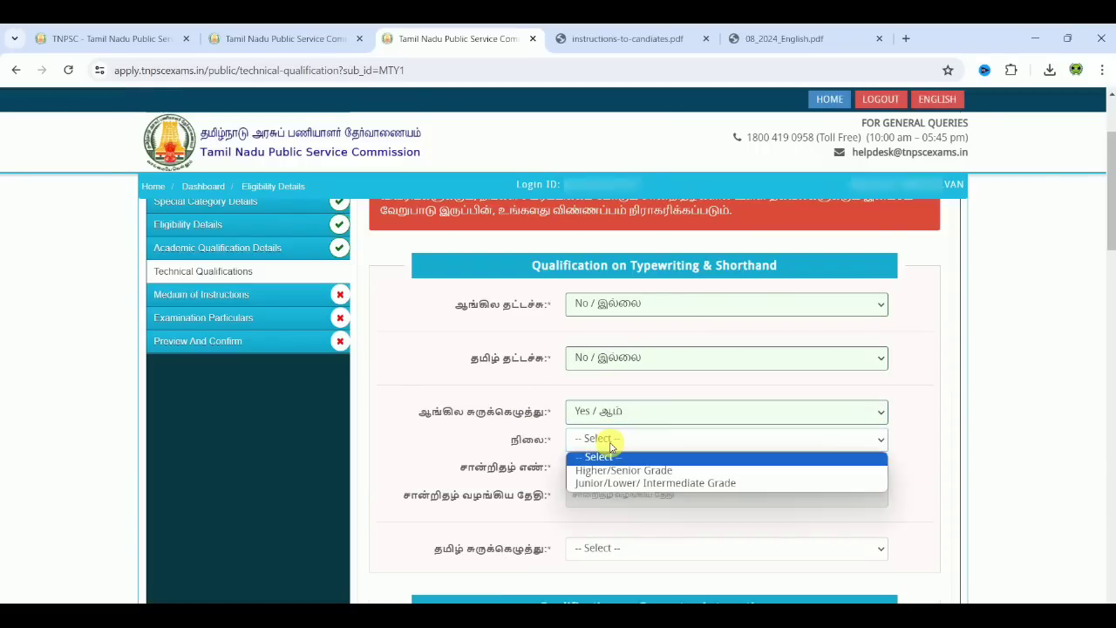
left_click(618, 417)
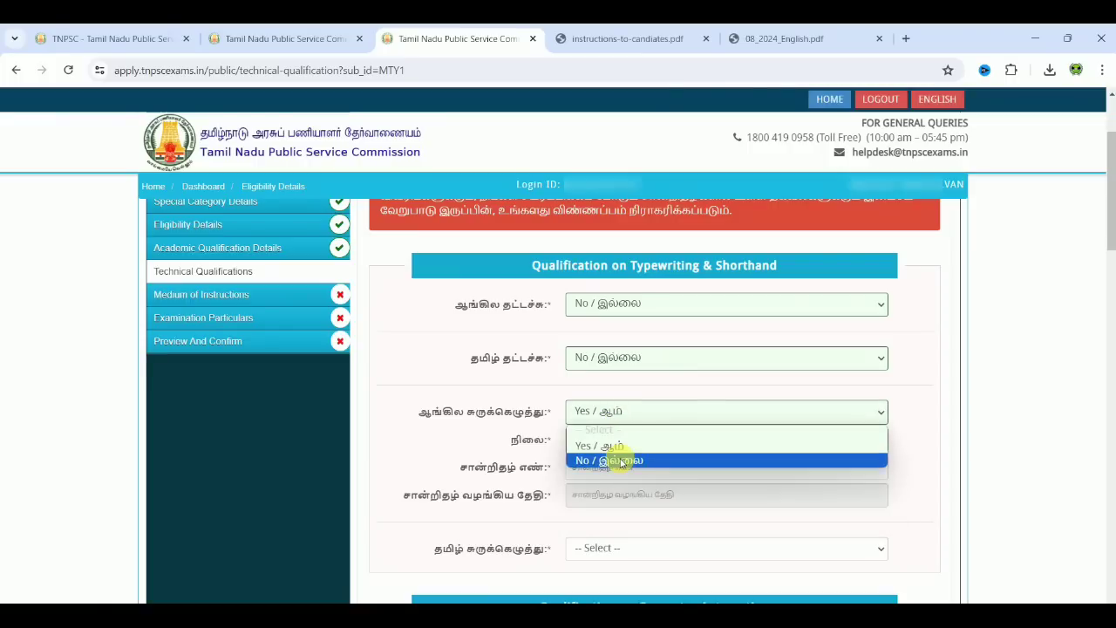
left_click(623, 459)
left_click(621, 463)
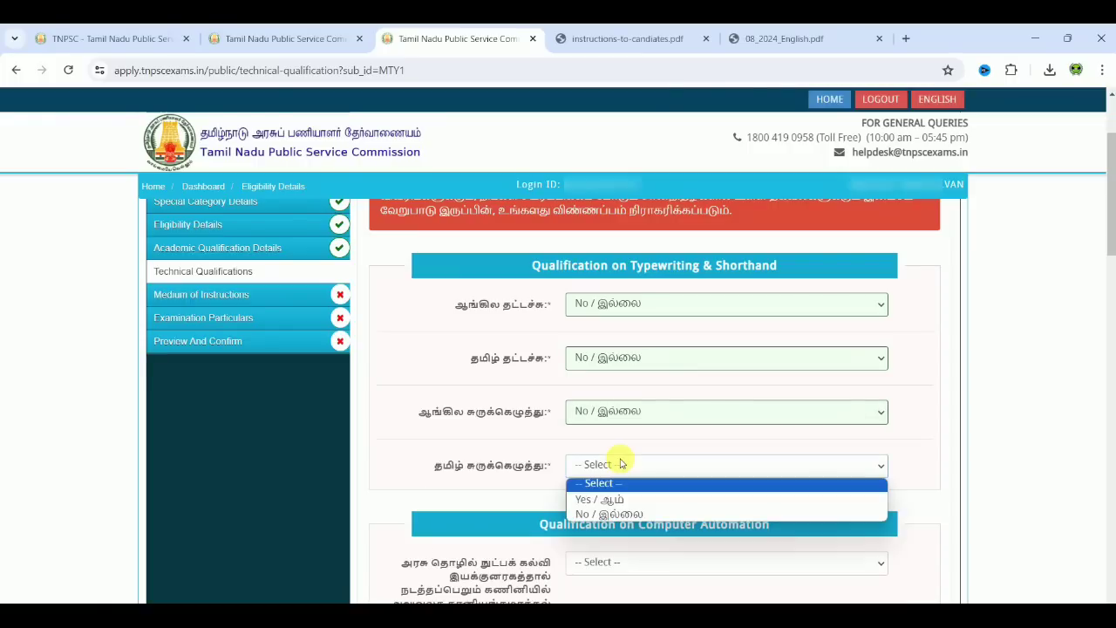
left_click(615, 515)
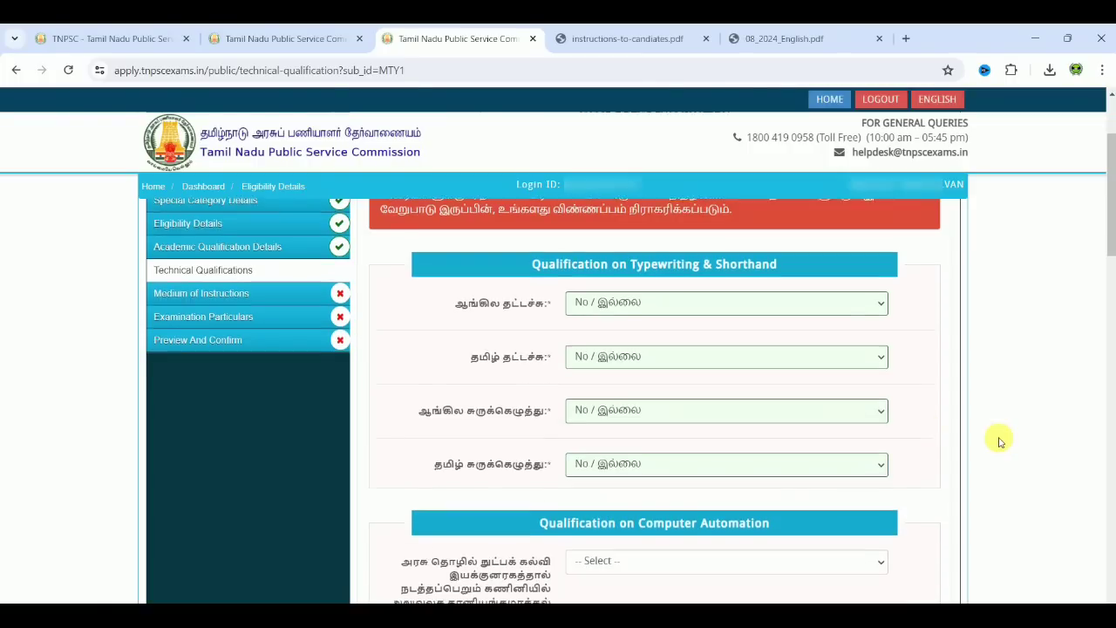
scroll(999, 440, "down", 3)
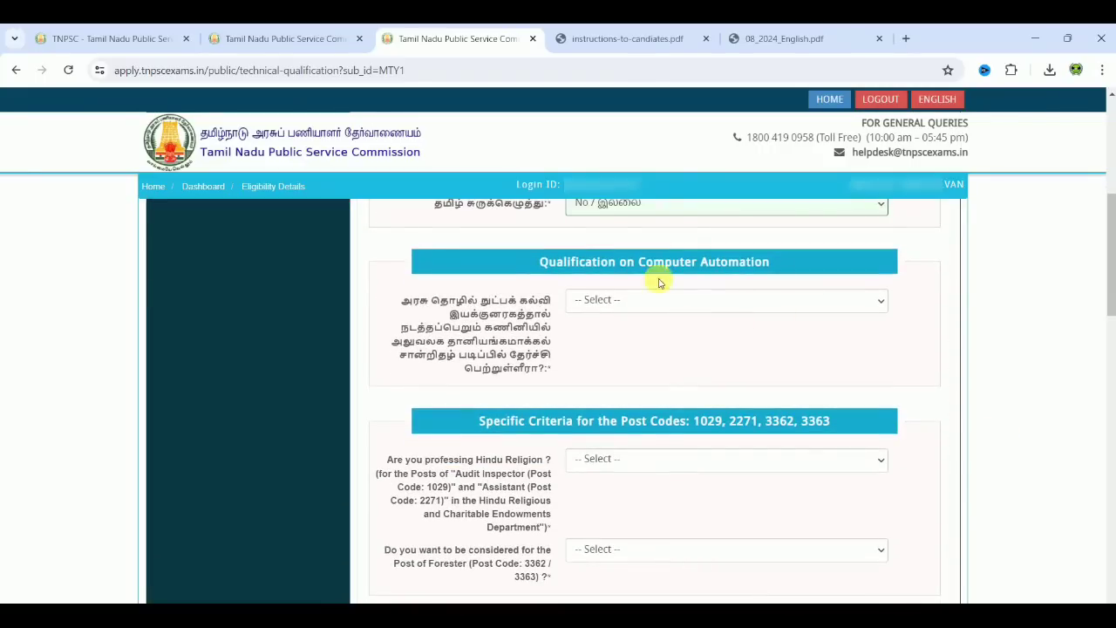
Step: Answer computer automation Yes: Degree or Diploma course, BCA, COMPUTER APPLICATION, certificate number entered
left_click(681, 303)
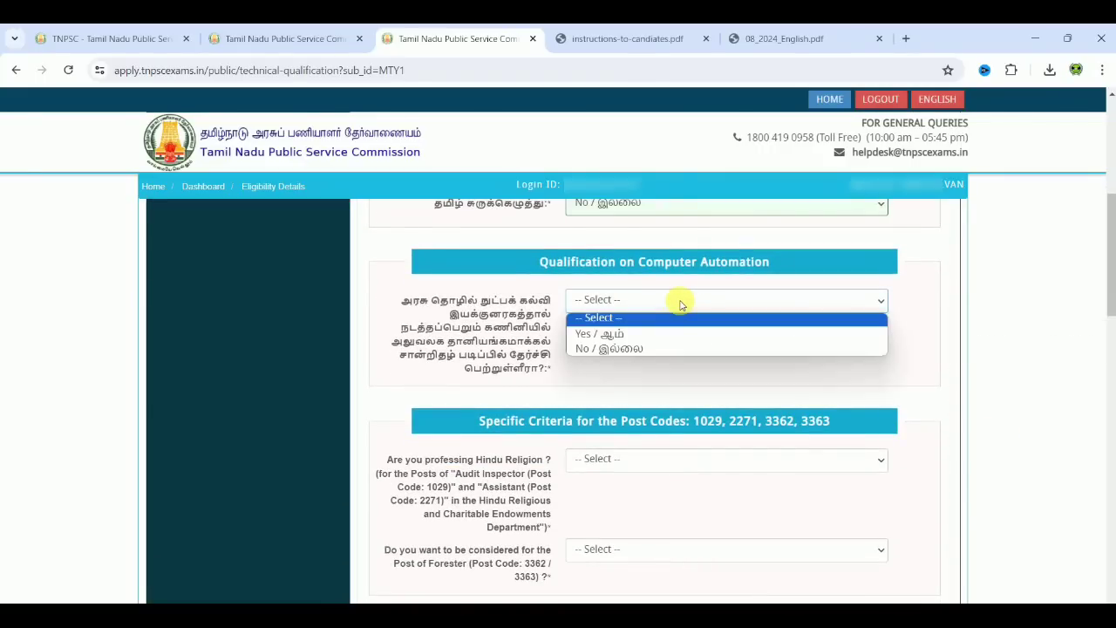
left_click(678, 331)
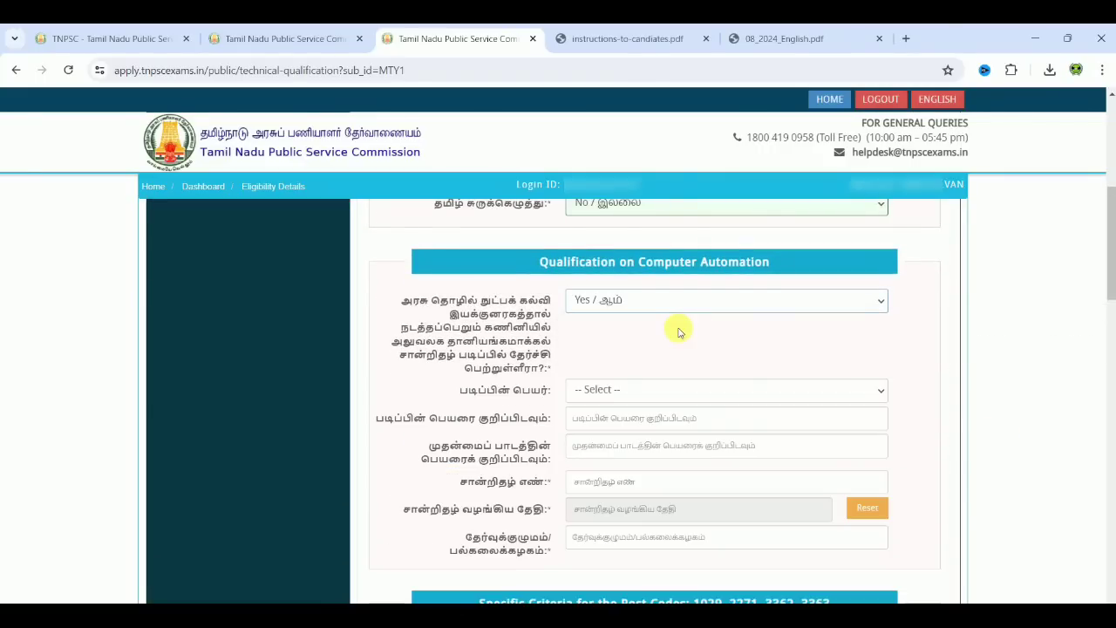
left_click(621, 389)
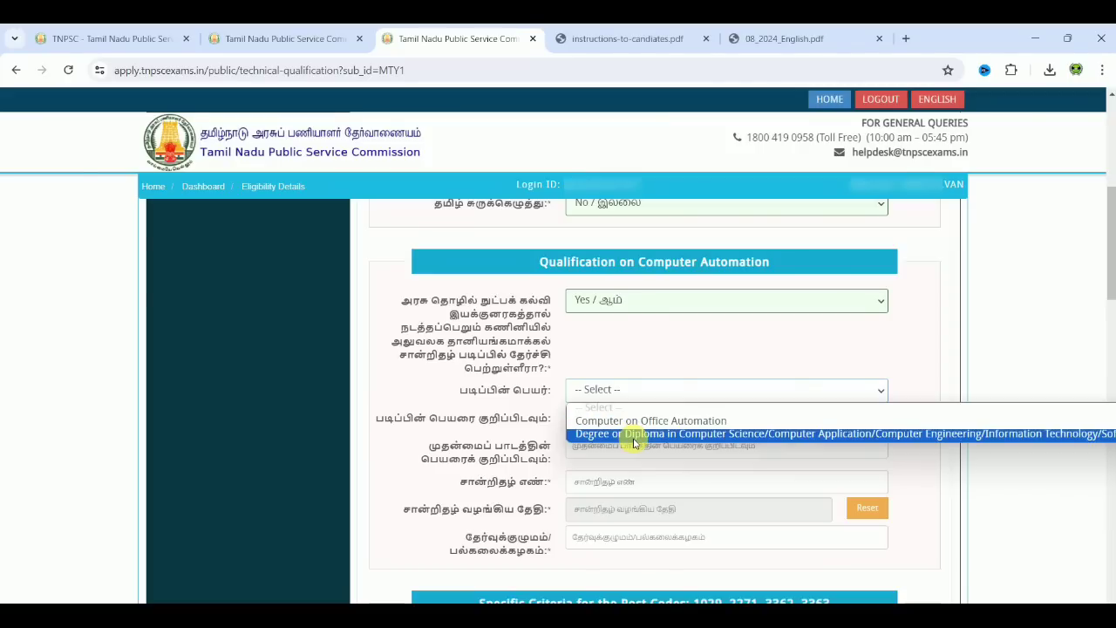
left_click(634, 436)
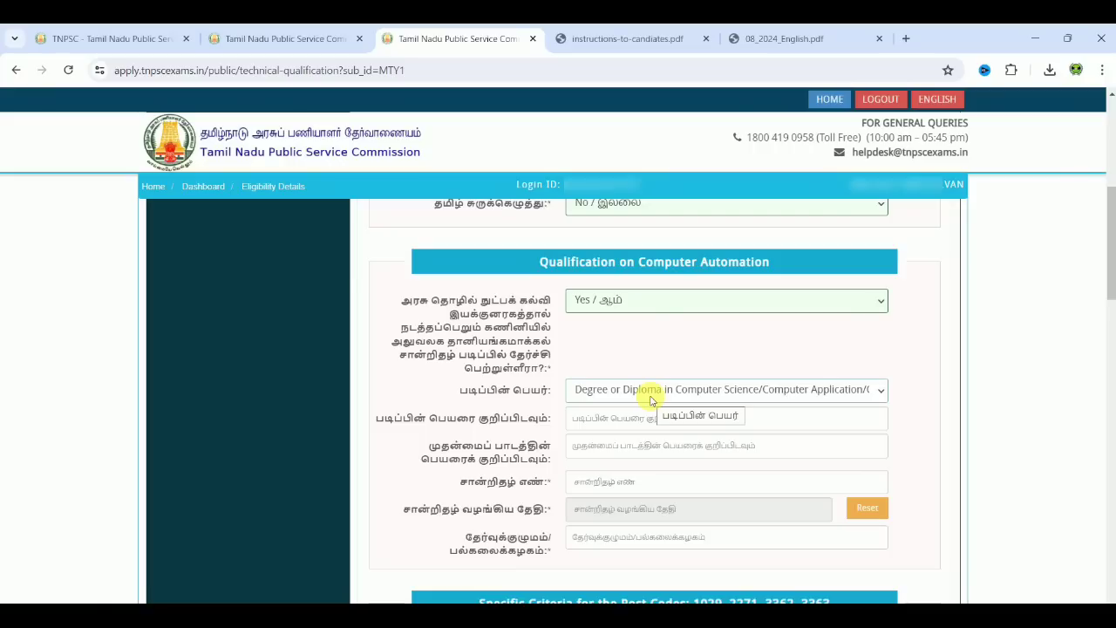
left_click(649, 418)
type("BCA")
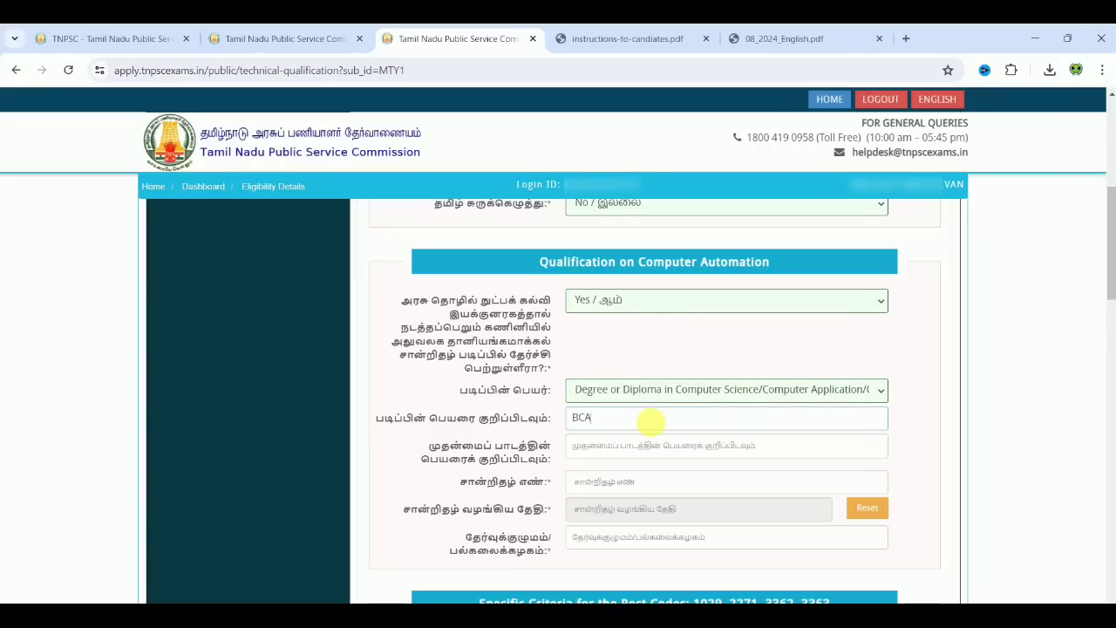
left_click(609, 445)
type("COMPUTER APPLICATION")
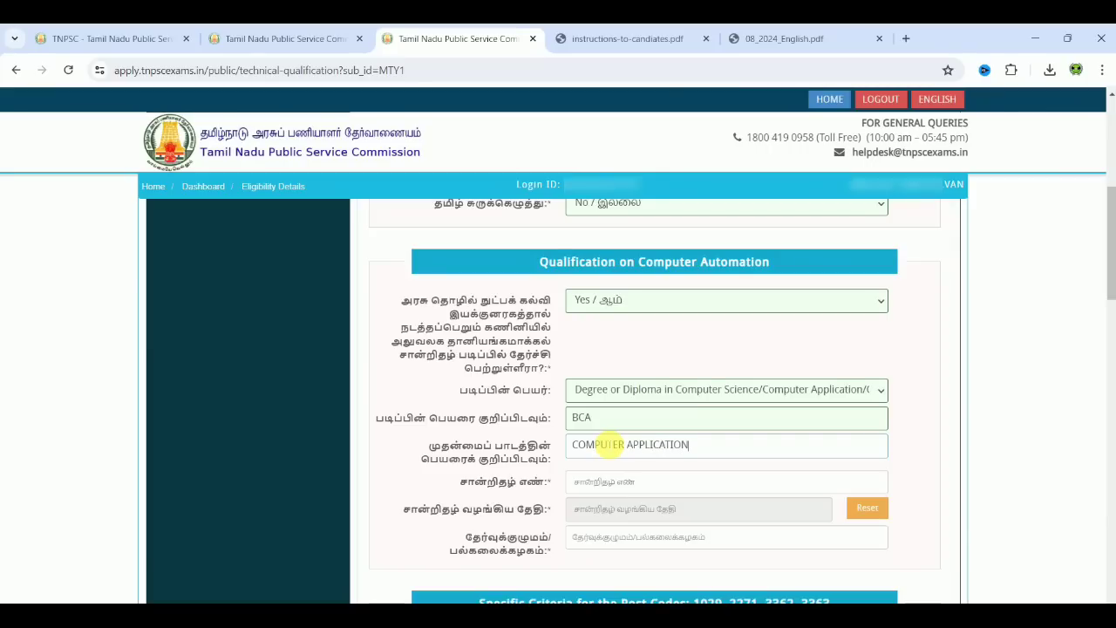
left_click(641, 482)
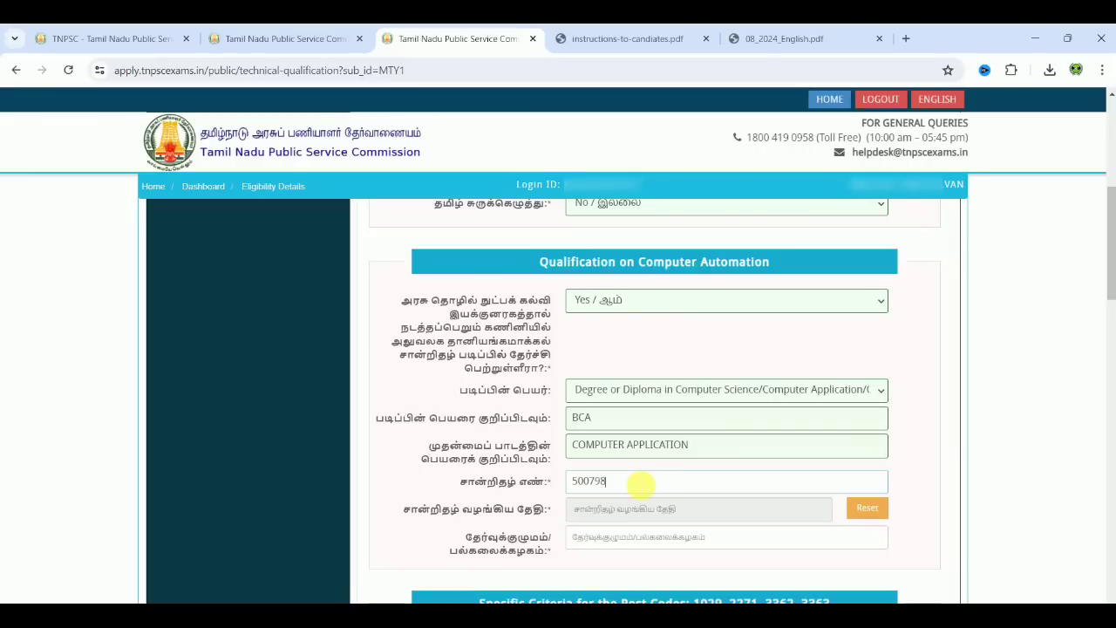
Step: Set the certificate issue date to 08-08-2018 and the university to THIRUVALLUVAR UNIVERSITY
left_click(655, 508)
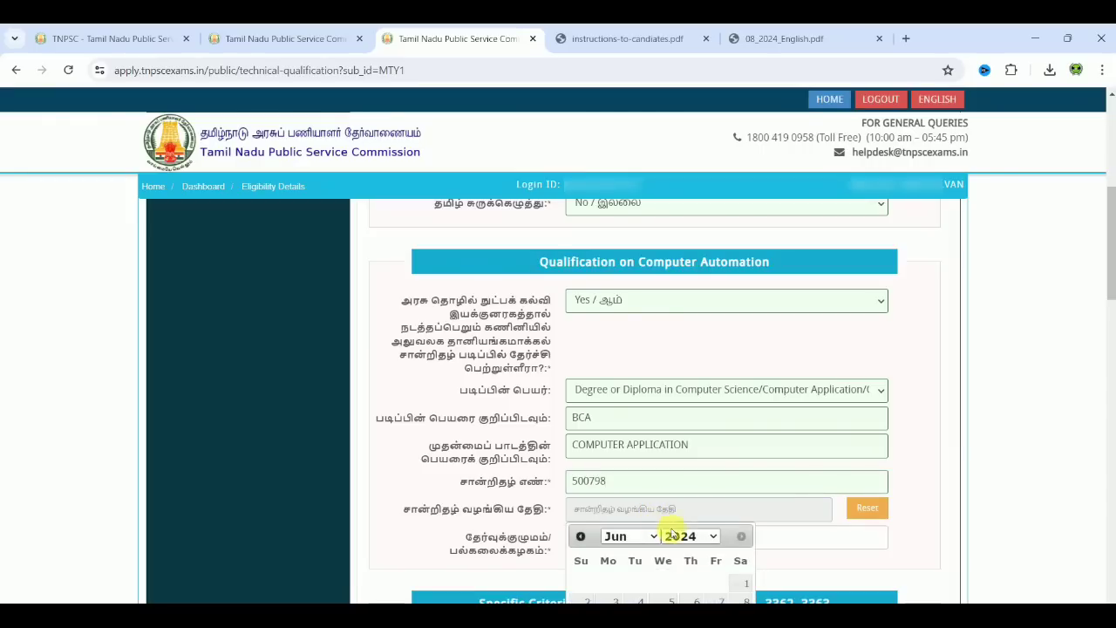
left_click(683, 537)
type("2018")
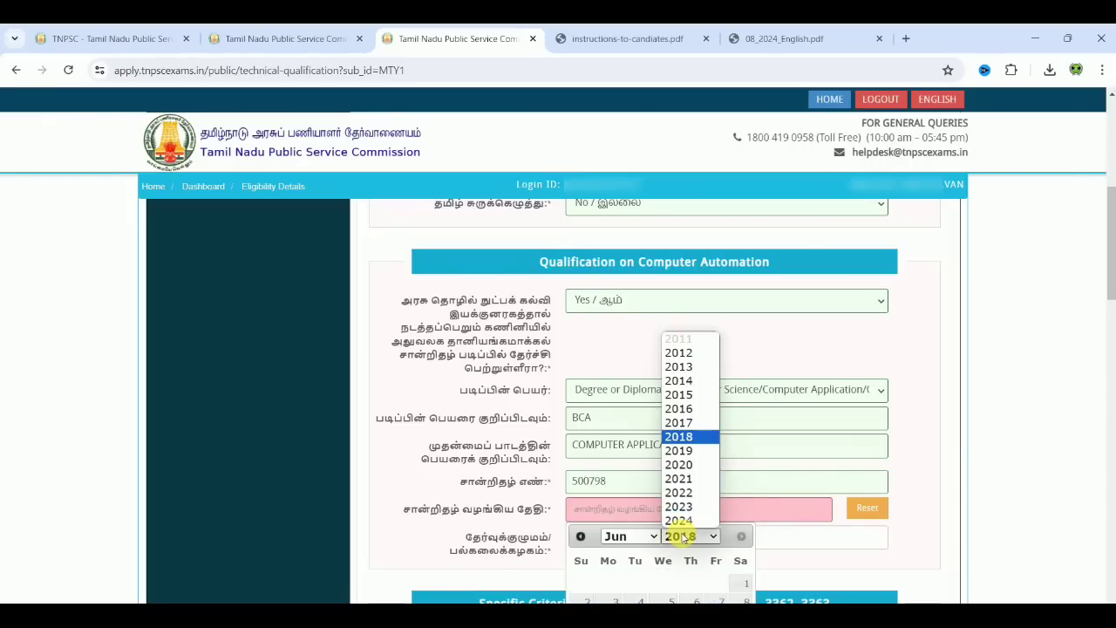
left_click(683, 537)
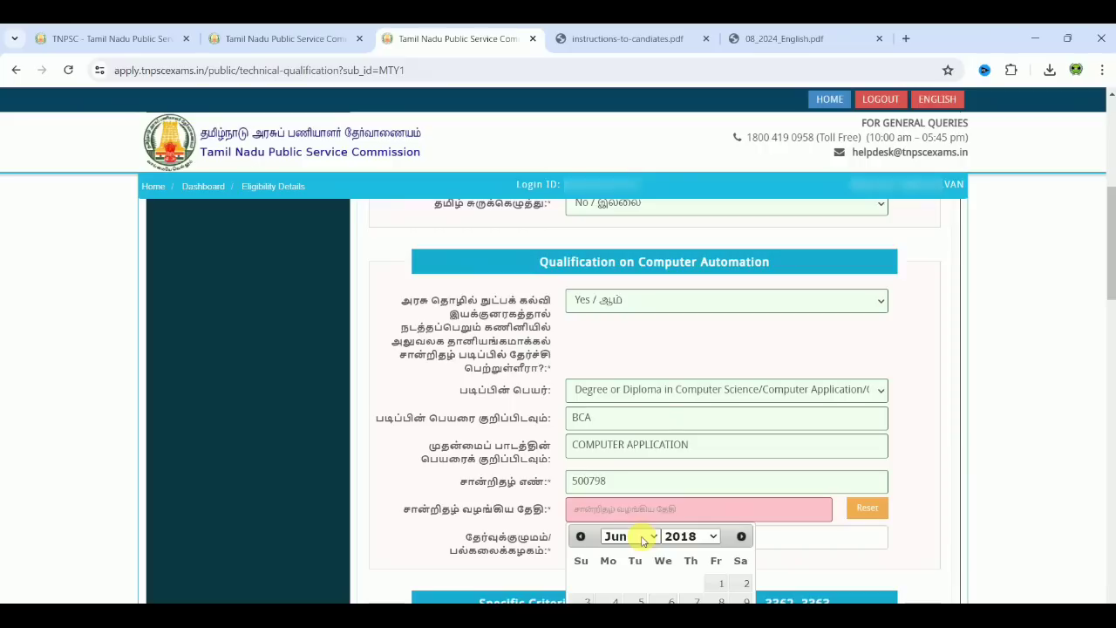
left_click(643, 538)
left_click(642, 464)
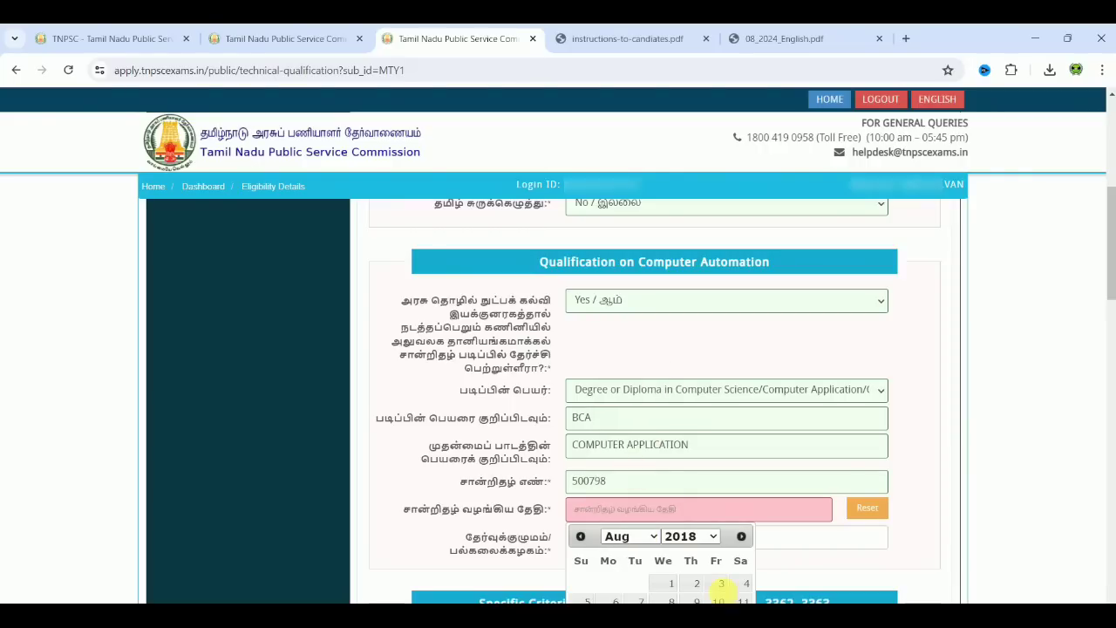
left_click(670, 600)
left_click(636, 537)
type("THIRUVALLUVAR UNIVERSITY")
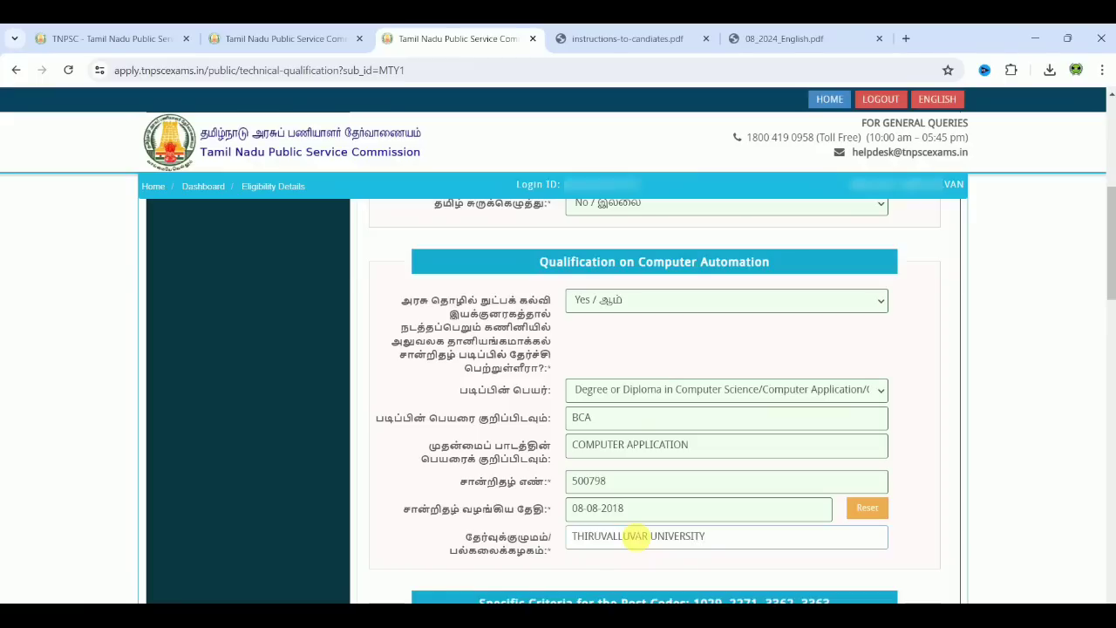
left_click(671, 337)
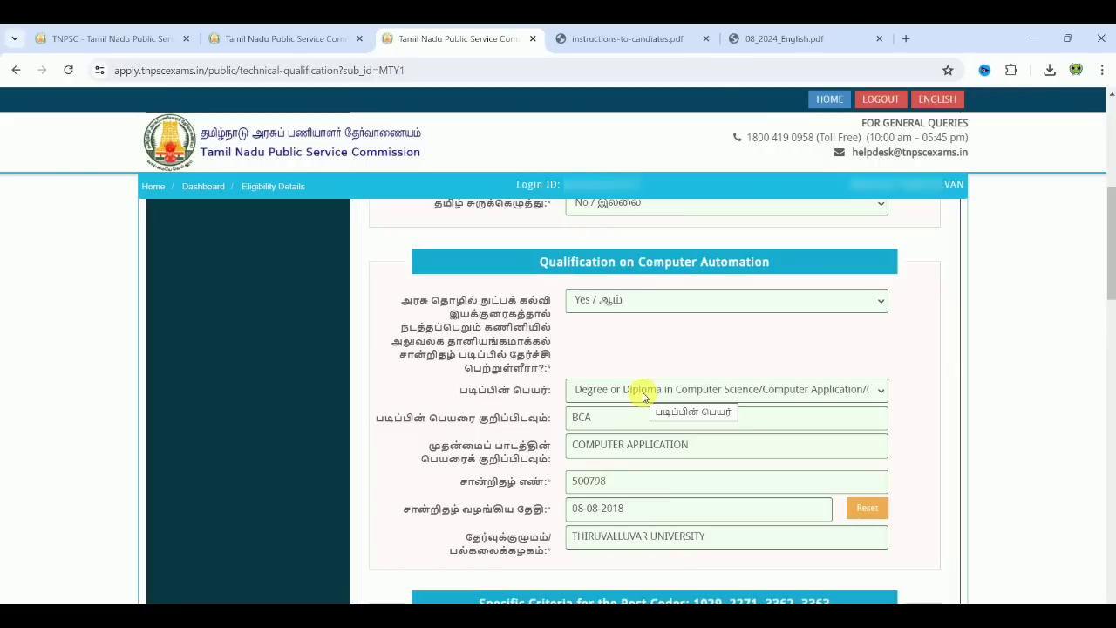
Step: Answer Yes to the Hindu religion question
scroll(939, 420, "down", 3)
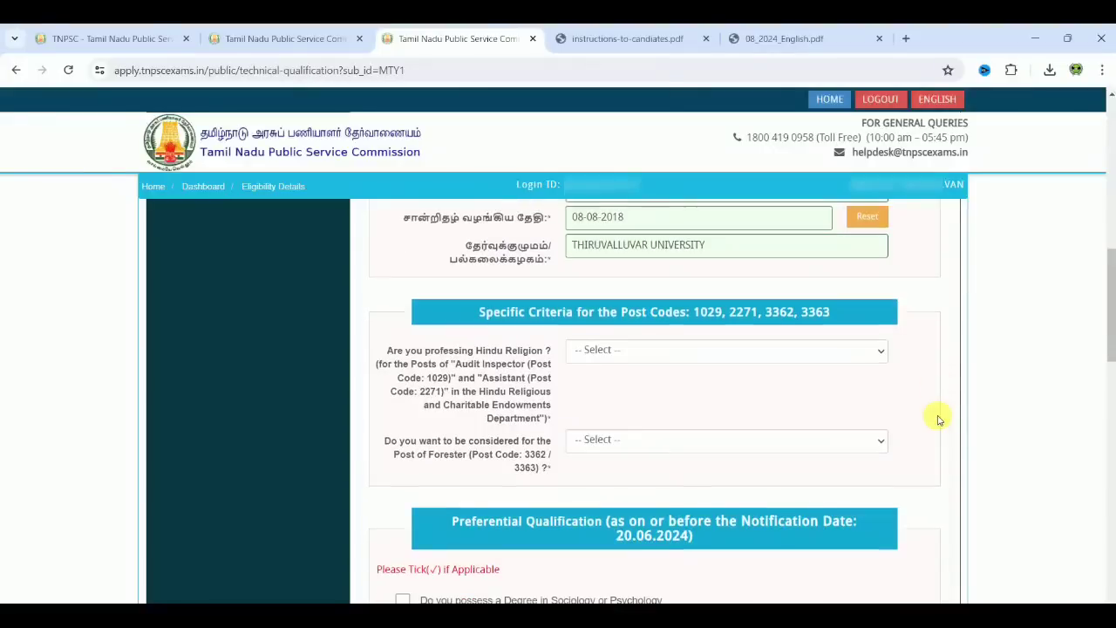
scroll(938, 419, "down", 1)
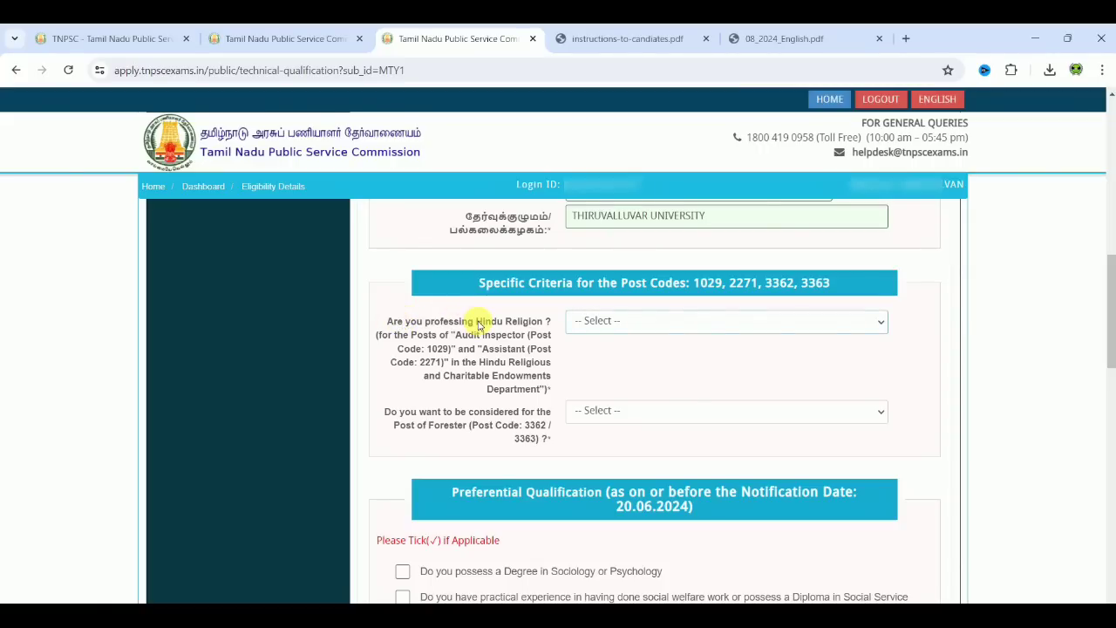
left_click(596, 321)
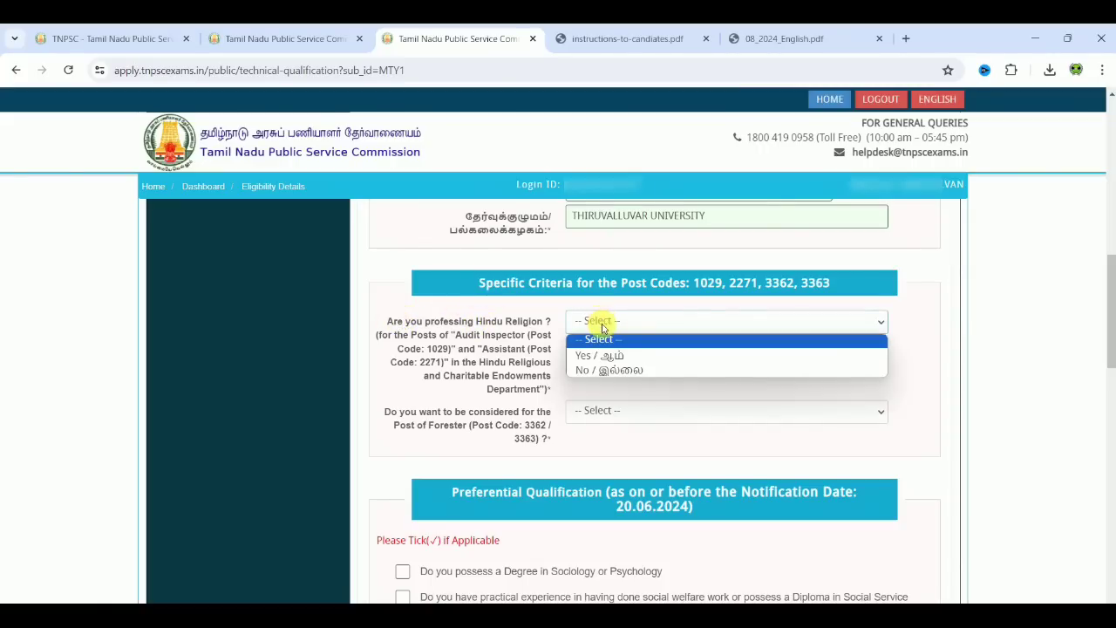
left_click(606, 356)
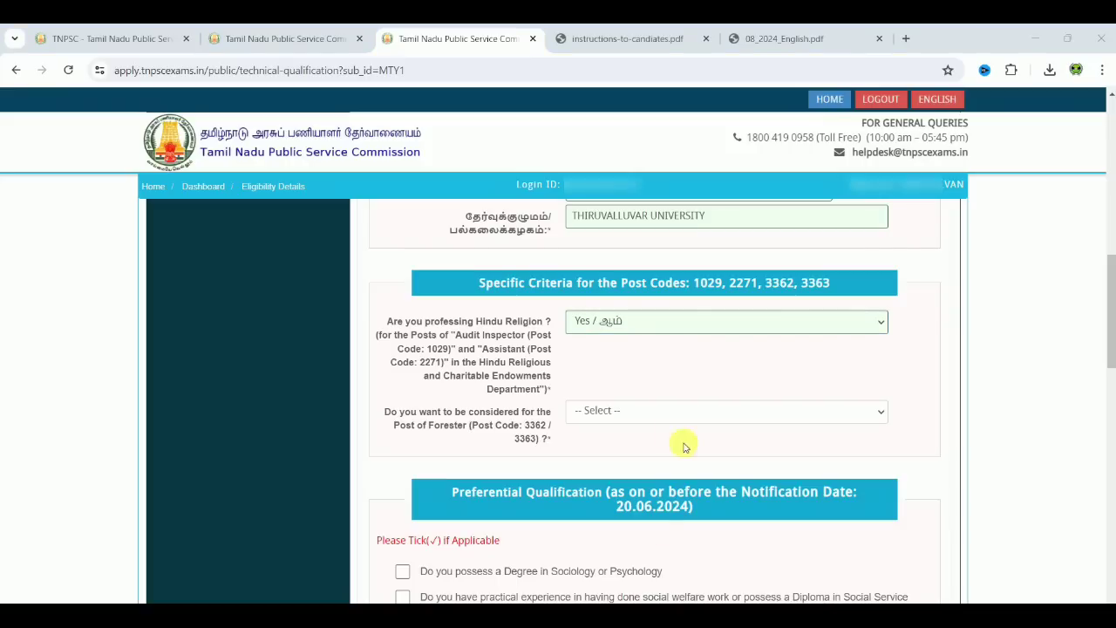
Step: Answer Yes to being considered for the Forester post, dismissing the degree-subjects notice
left_click(643, 415)
left_click(637, 444)
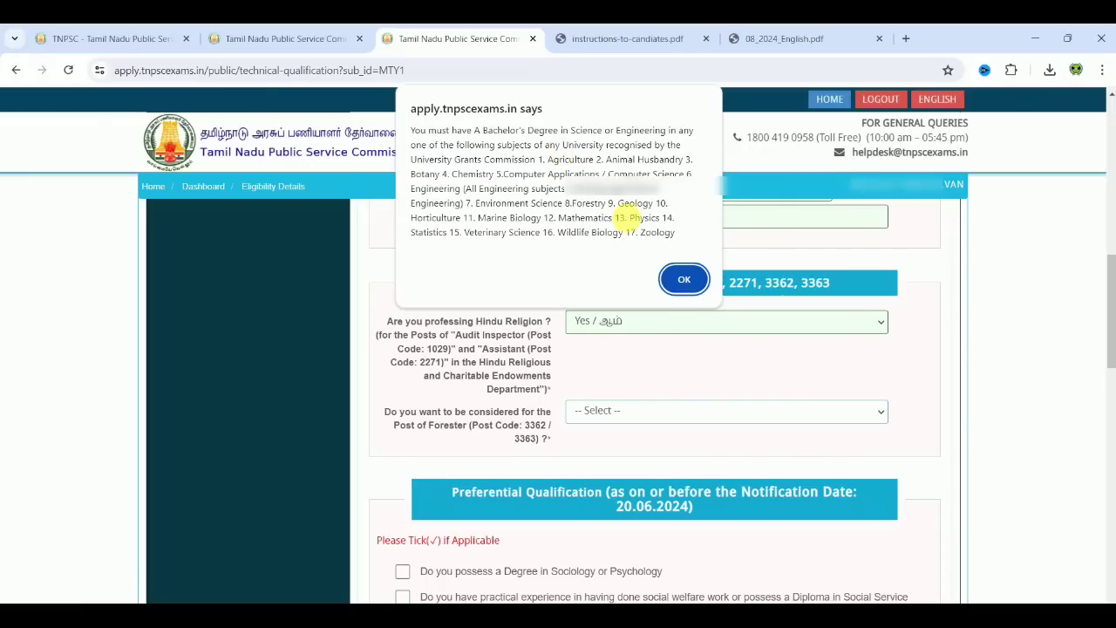
left_click(686, 279)
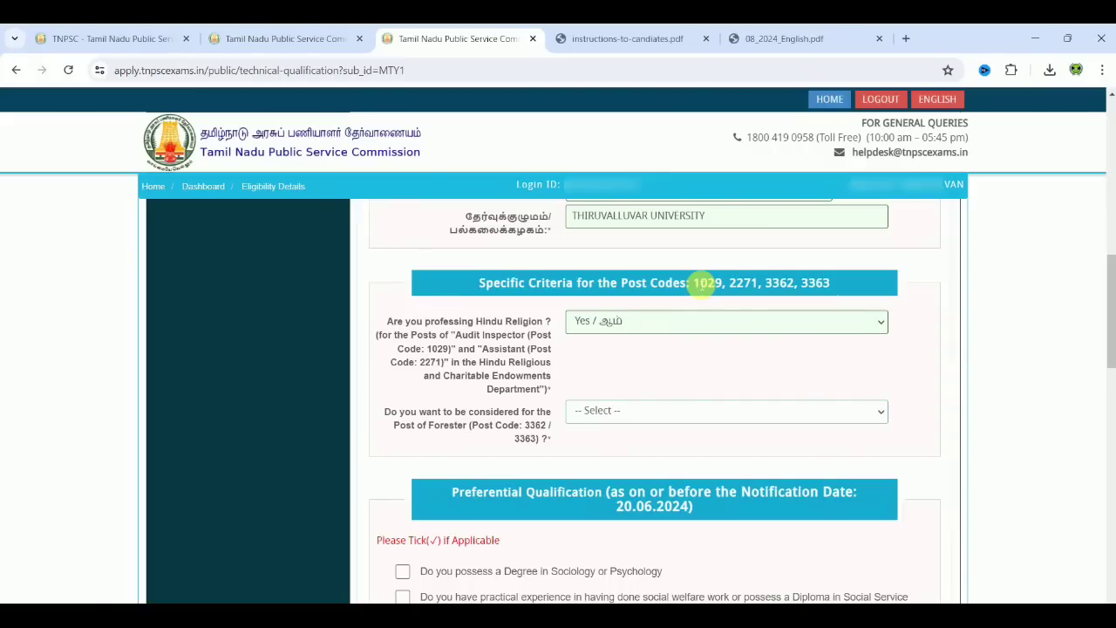
key("Down")
Step: Check the notification's Forester physical standards, then answer the physical standards question No
scroll(452, 593, "down", 1)
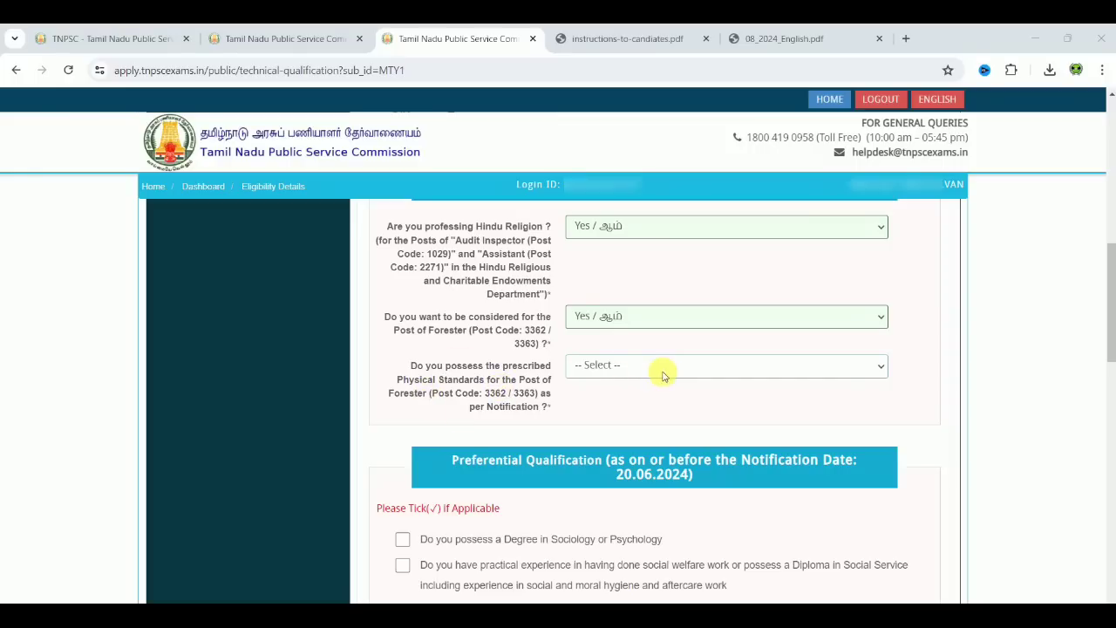
left_click(662, 369)
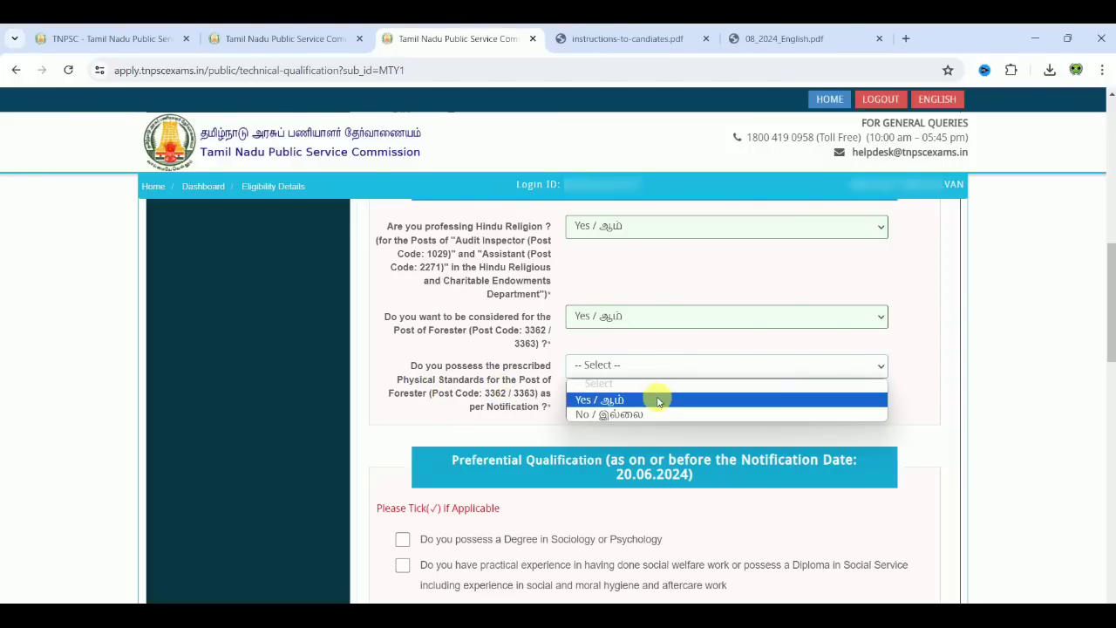
left_click(658, 401)
left_click(761, 40)
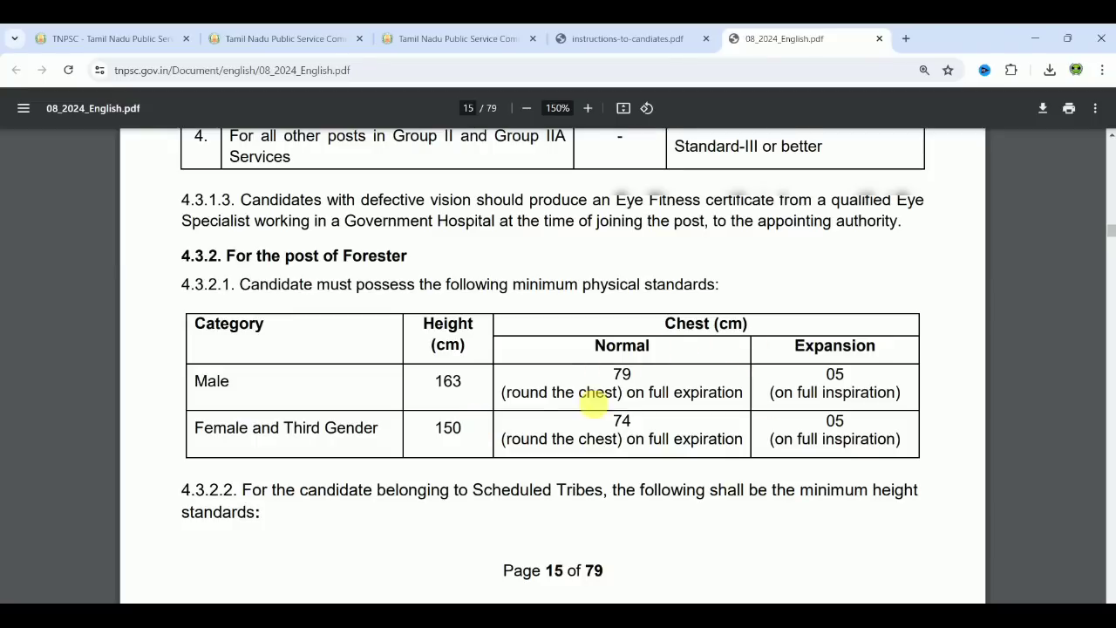
left_click(445, 40)
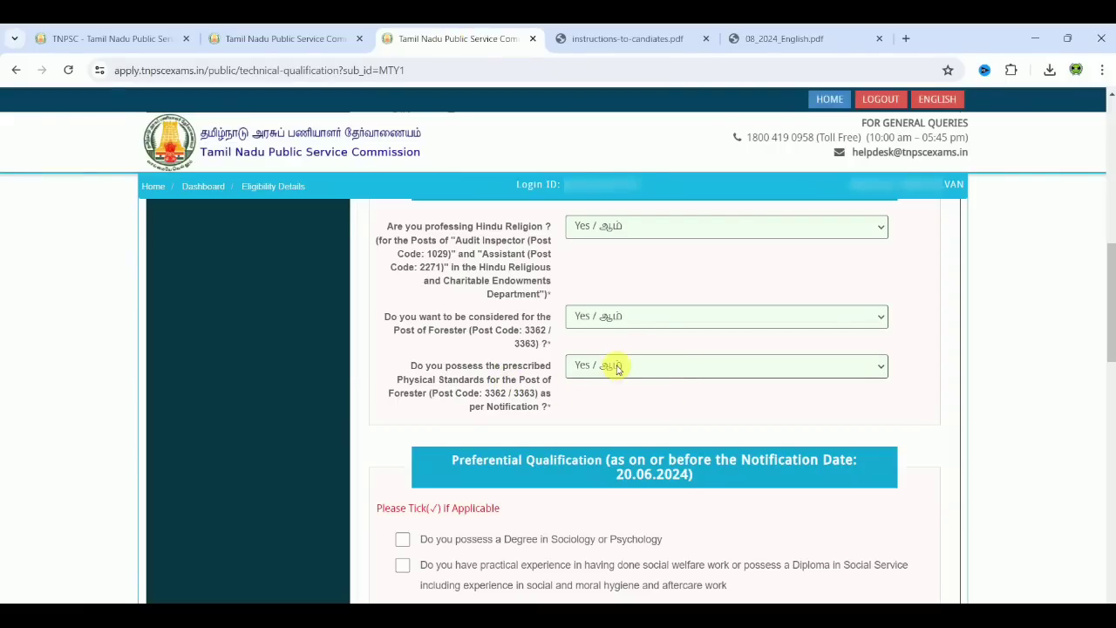
left_click(616, 366)
left_click(615, 414)
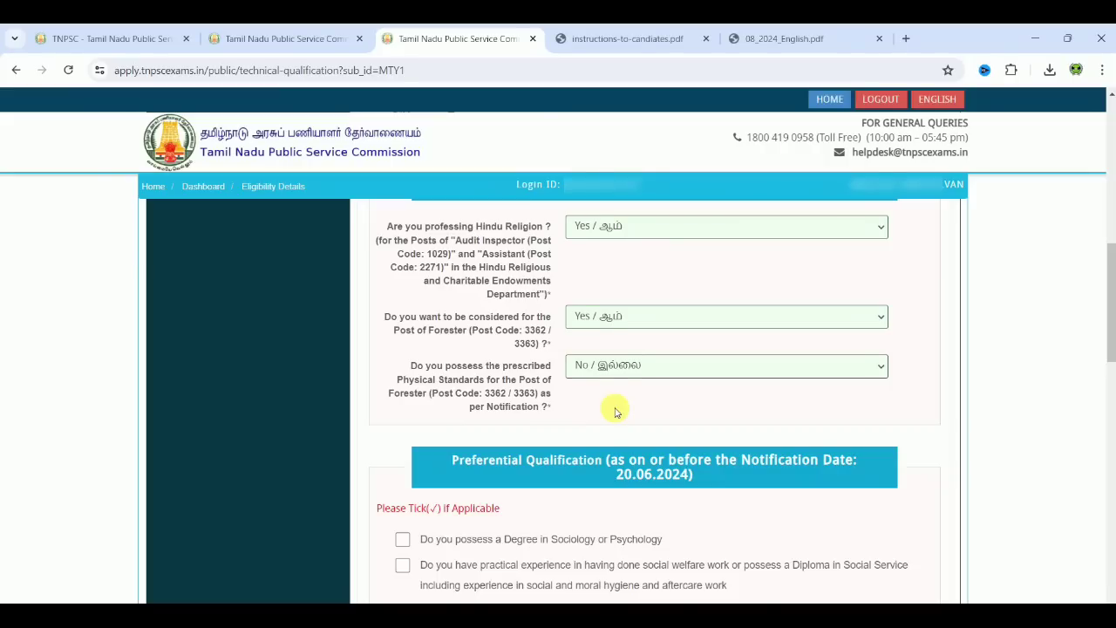
Step: Leave every preferential qualification unticked and tick the eligibility details declaration checkbox
scroll(615, 411, "down", 3)
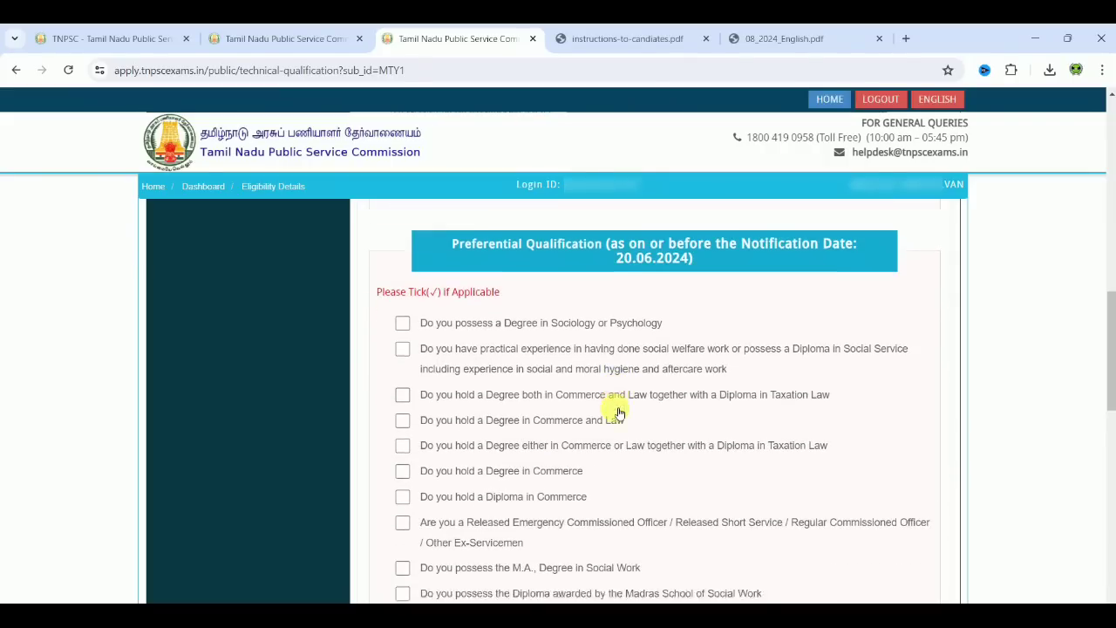
scroll(615, 411, "down", 1)
scroll(615, 412, "down", 1)
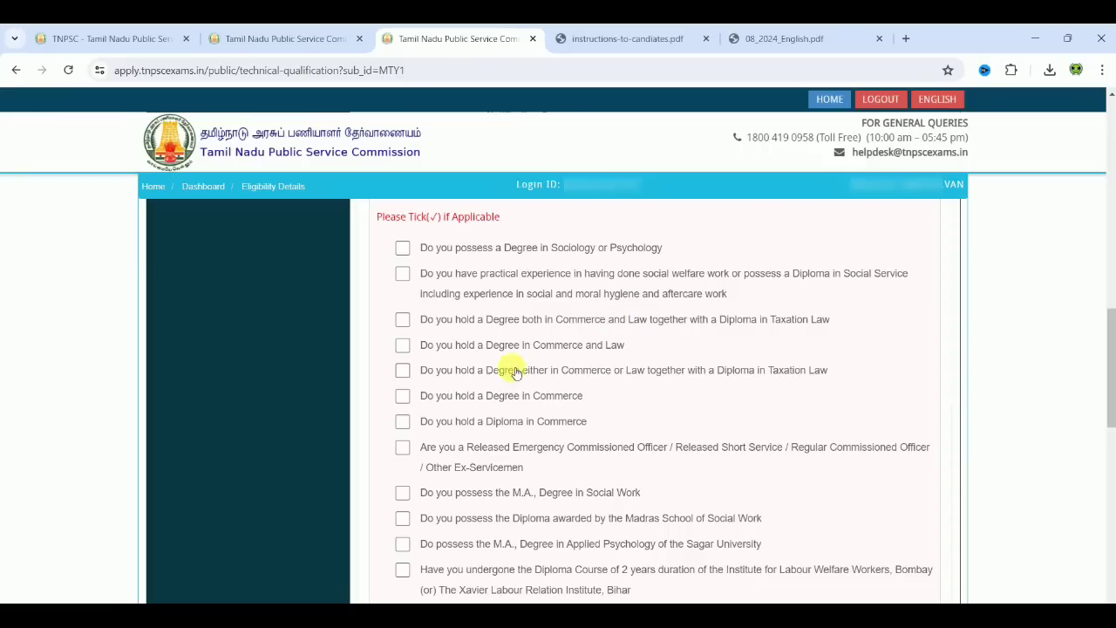
scroll(514, 417, "down", 3)
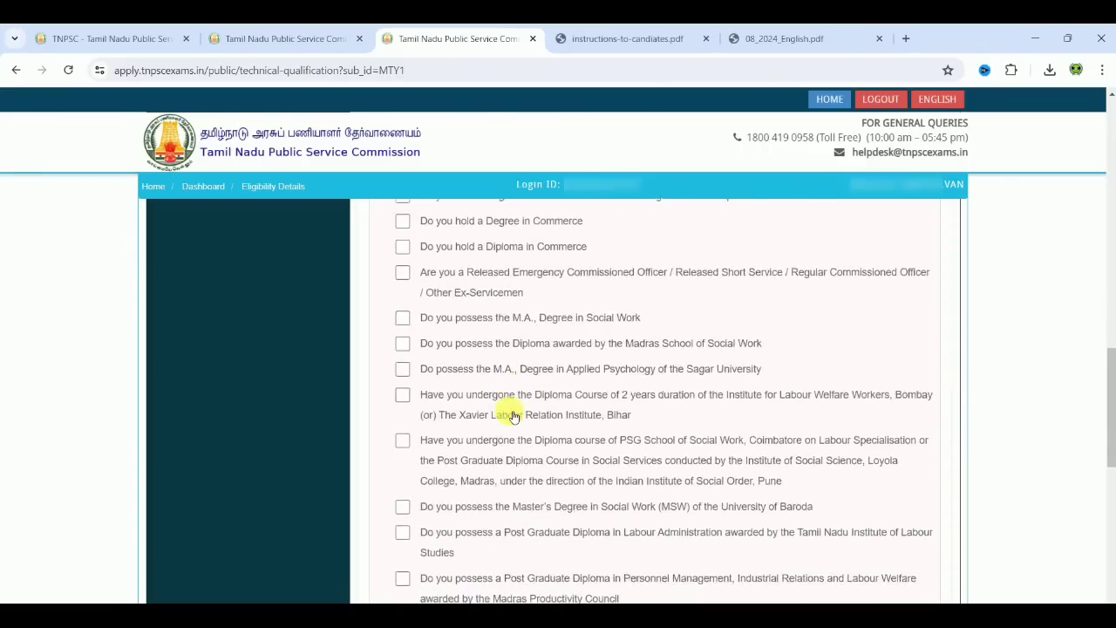
scroll(513, 417, "down", 3)
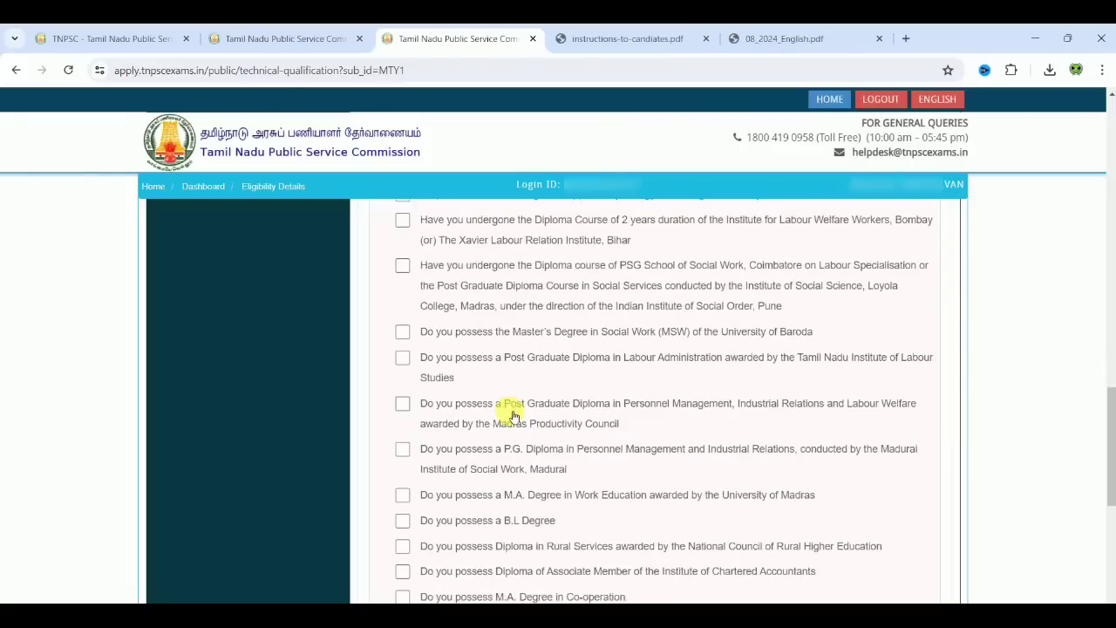
scroll(513, 417, "down", 6)
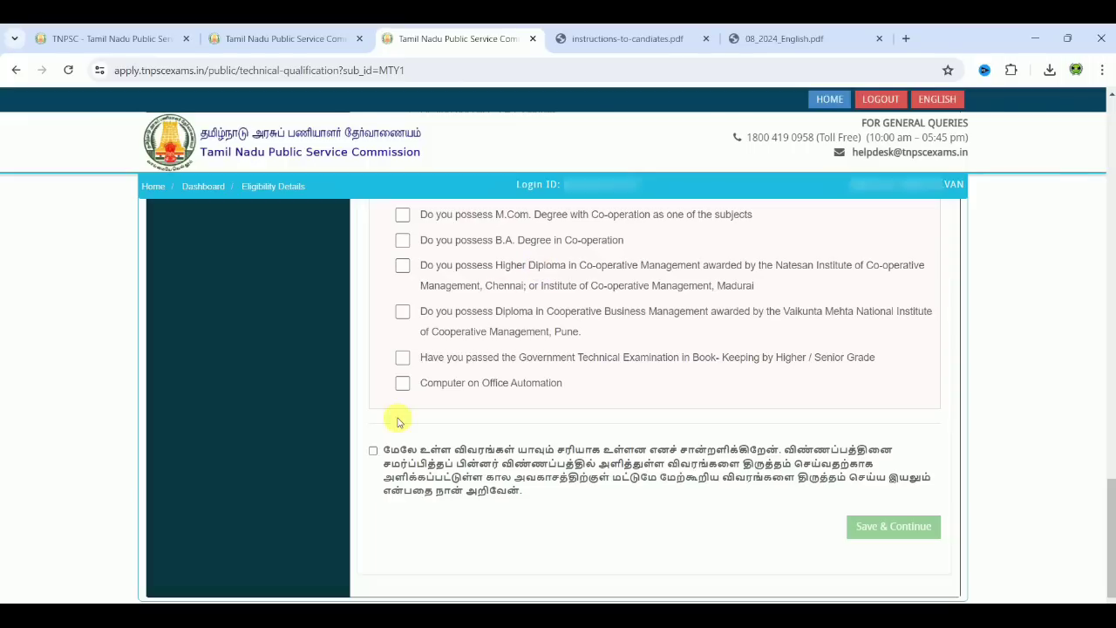
left_click(374, 450)
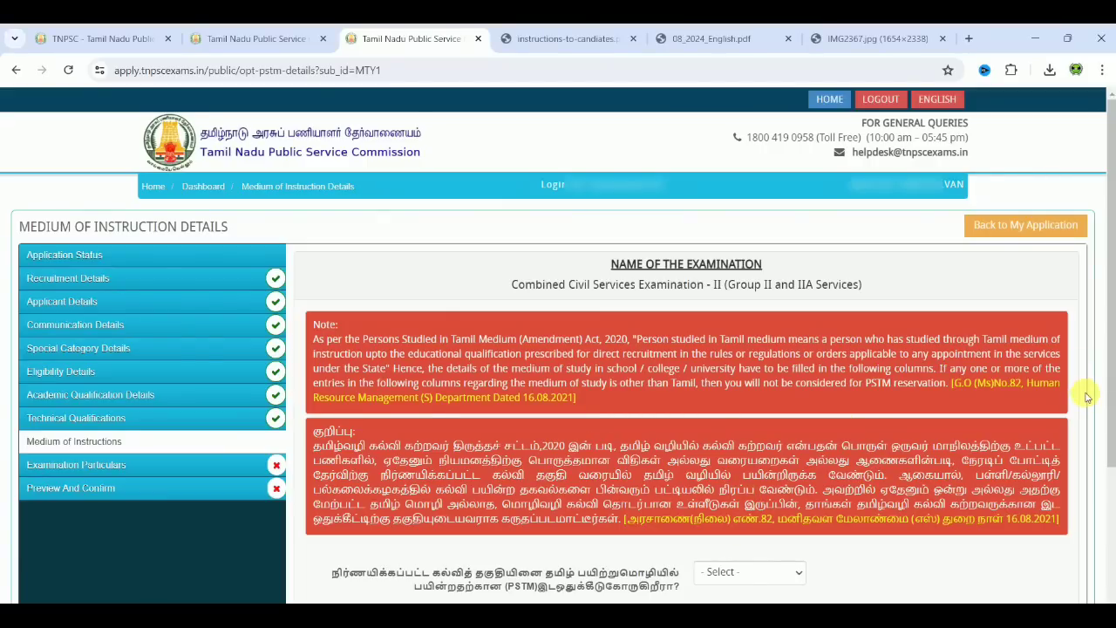
Step: Answer PSTM ஆம், tick HSC / ITI / Teacher Training and UG Degree - 1, and show certificate tables
scroll(1088, 397, "down", 3)
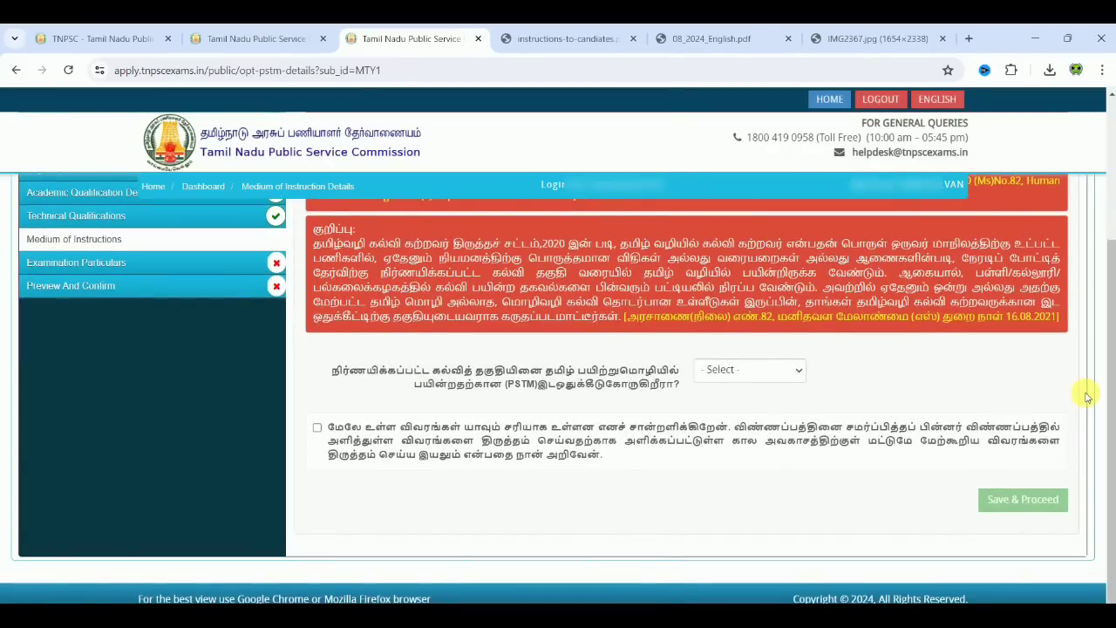
left_click(733, 381)
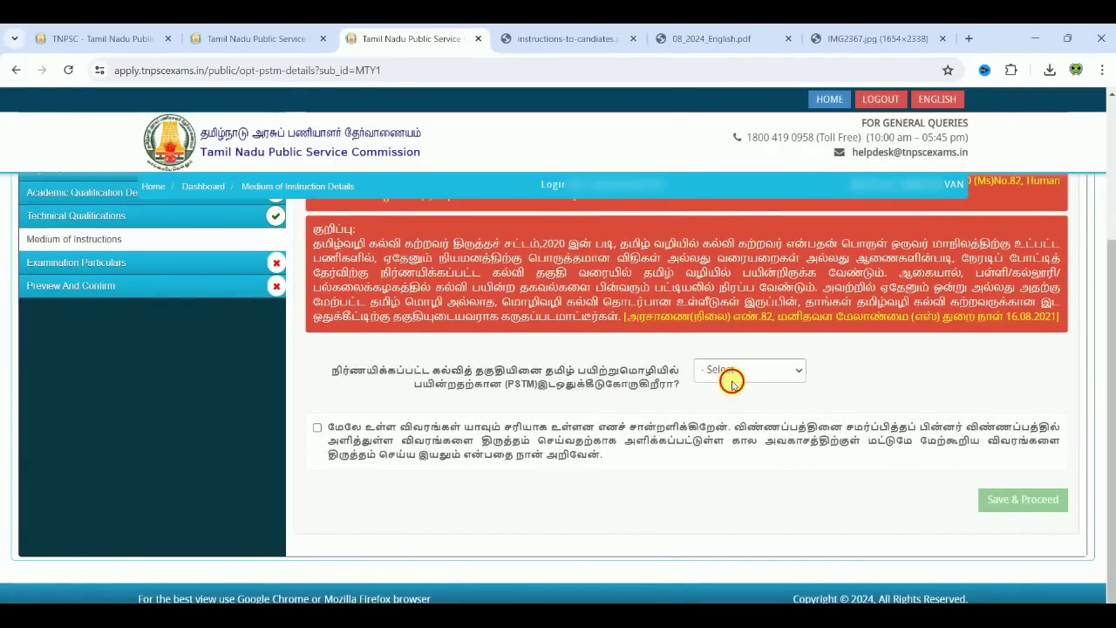
left_click(732, 410)
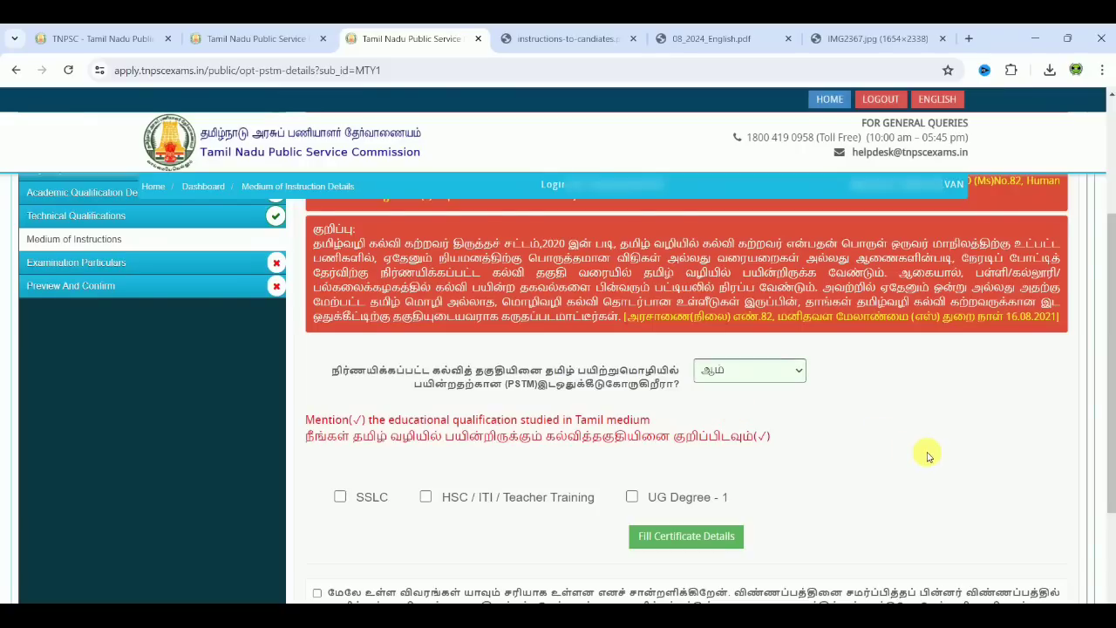
scroll(928, 456, "down", 2)
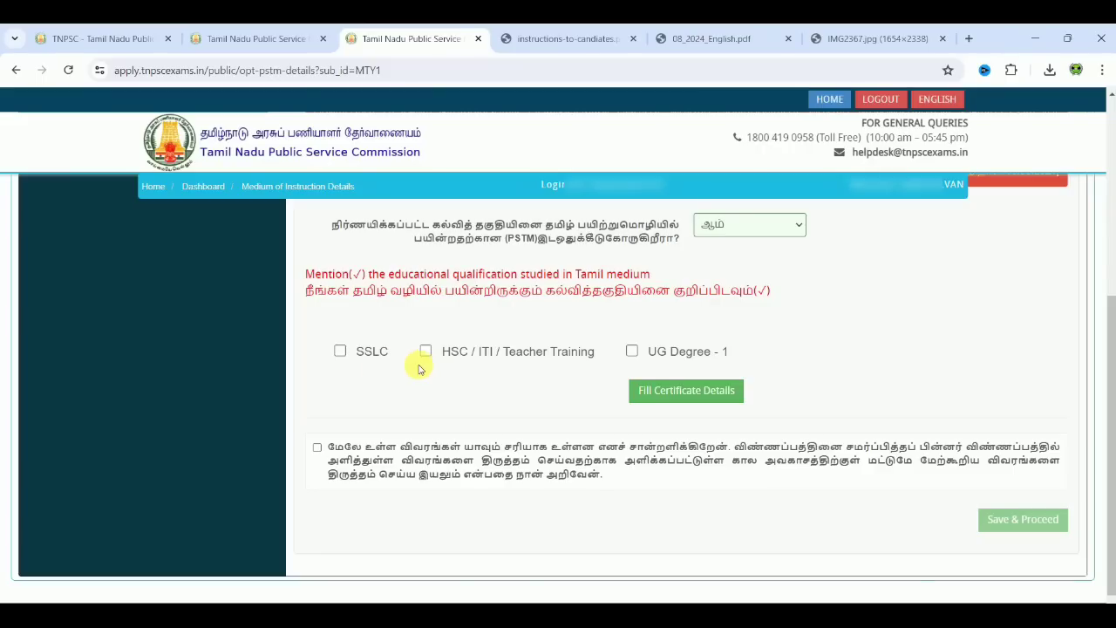
left_click(425, 351)
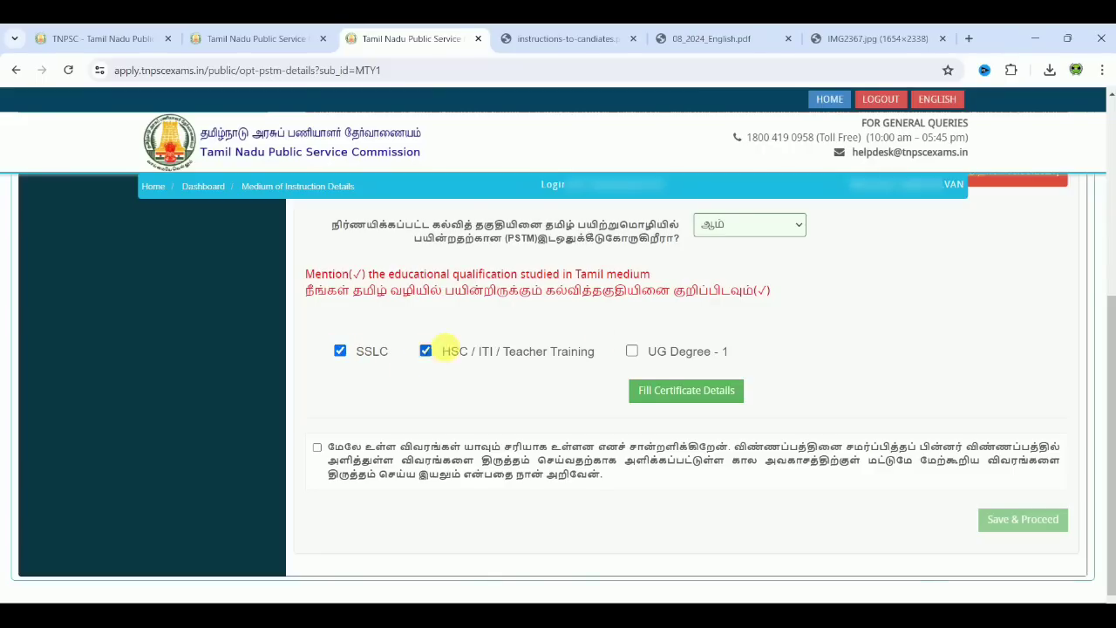
left_click(632, 350)
left_click(687, 390)
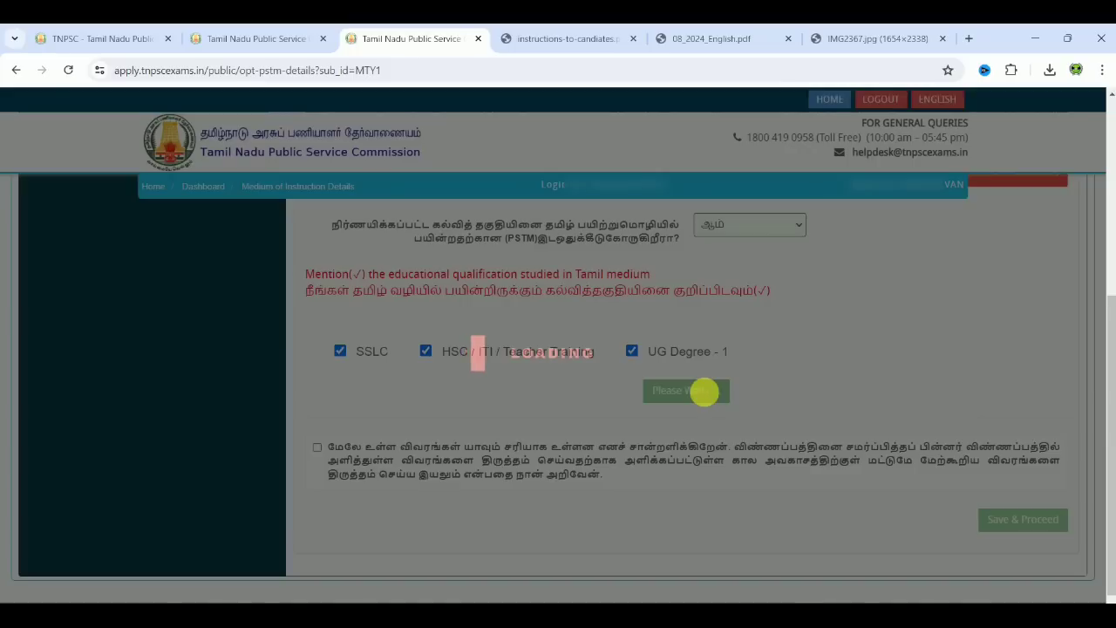
left_click_drag(1113, 280, 1112, 351)
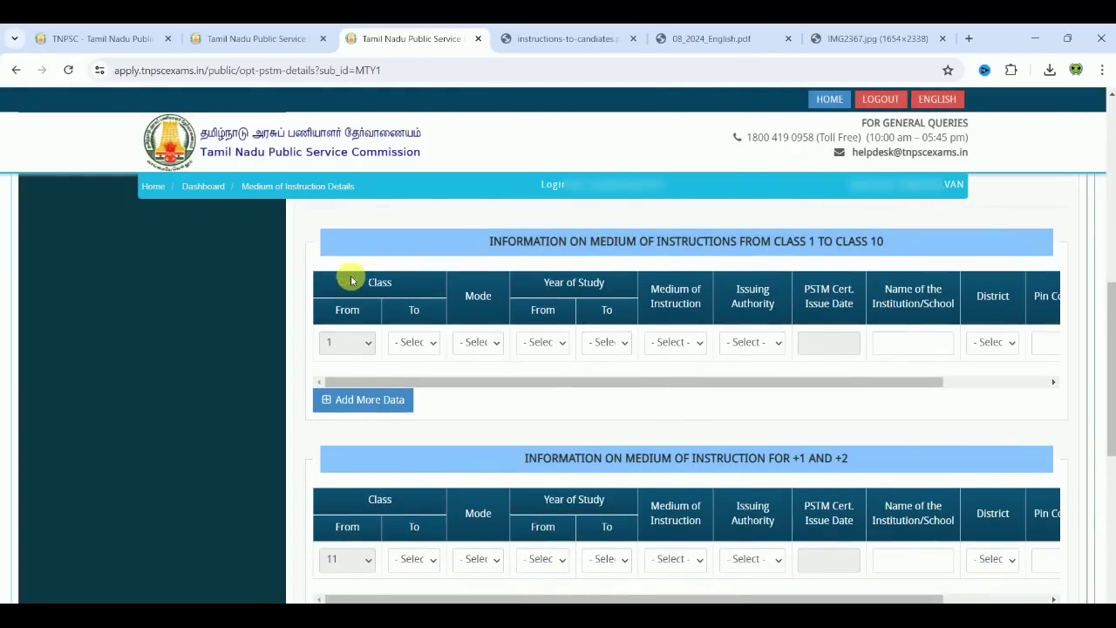
Step: Fill the Class 1–10 row with classes 1–5, Regular, 2003–2009, Tamil medium
left_click(424, 345)
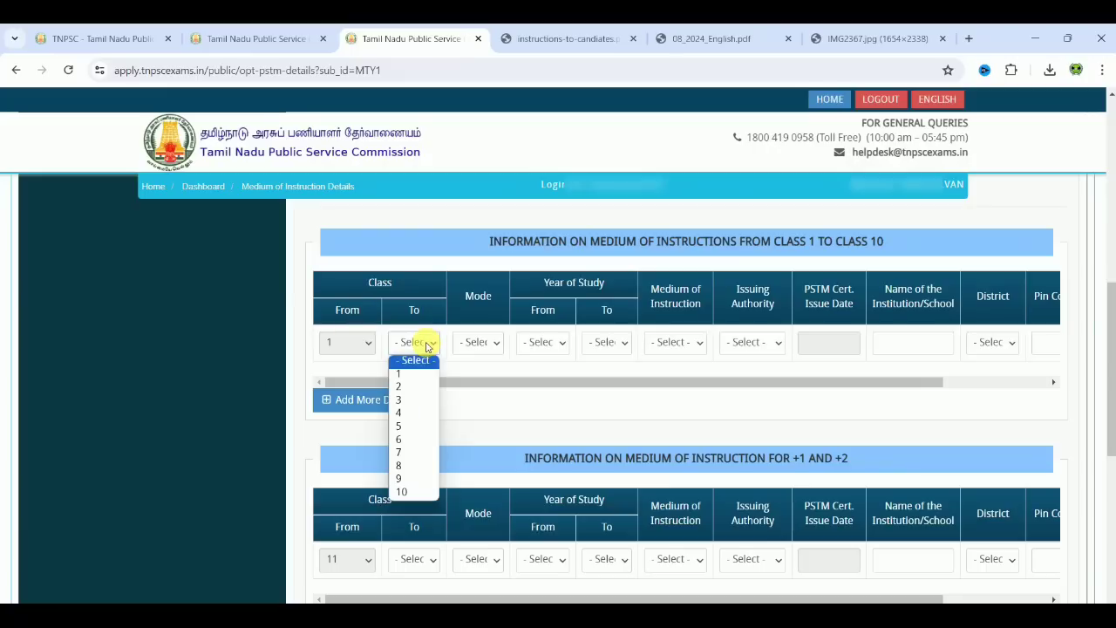
left_click(399, 425)
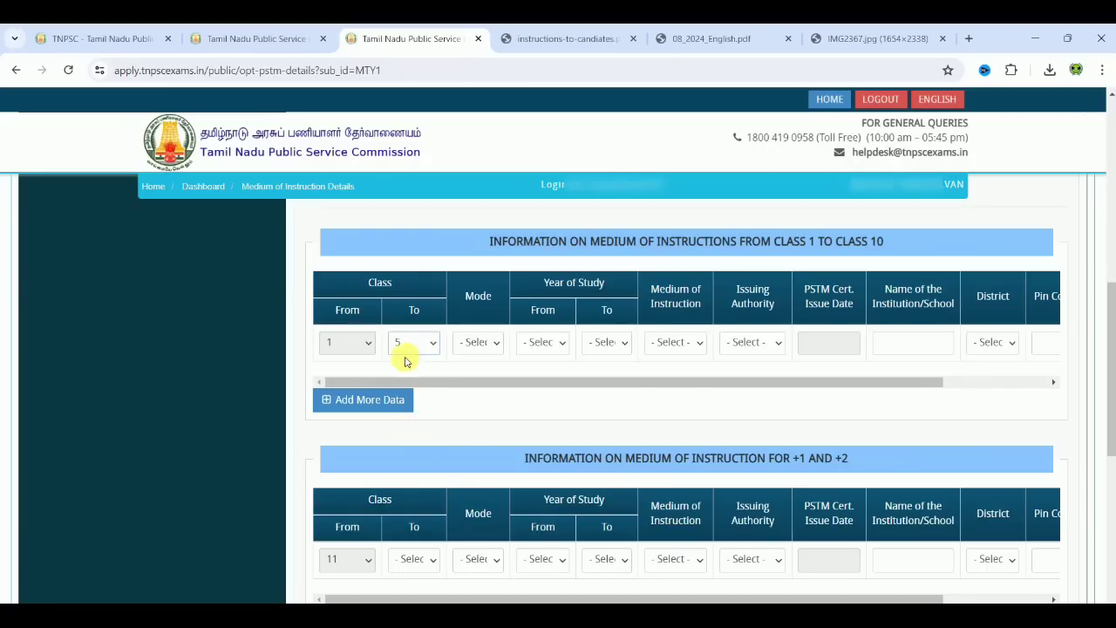
left_click(469, 346)
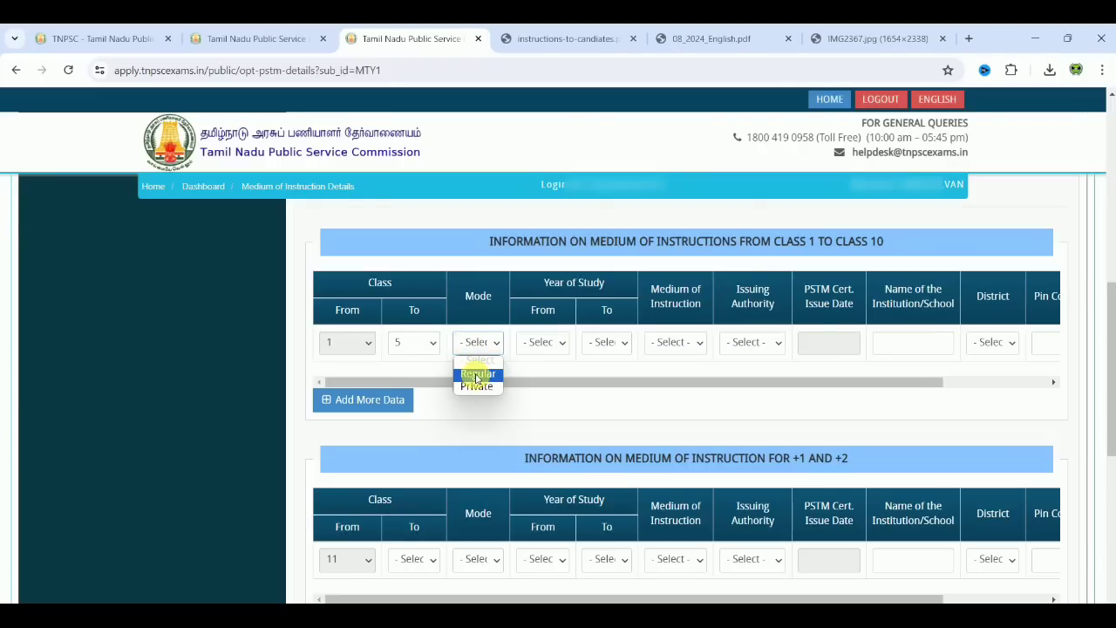
left_click(477, 375)
left_click(541, 343)
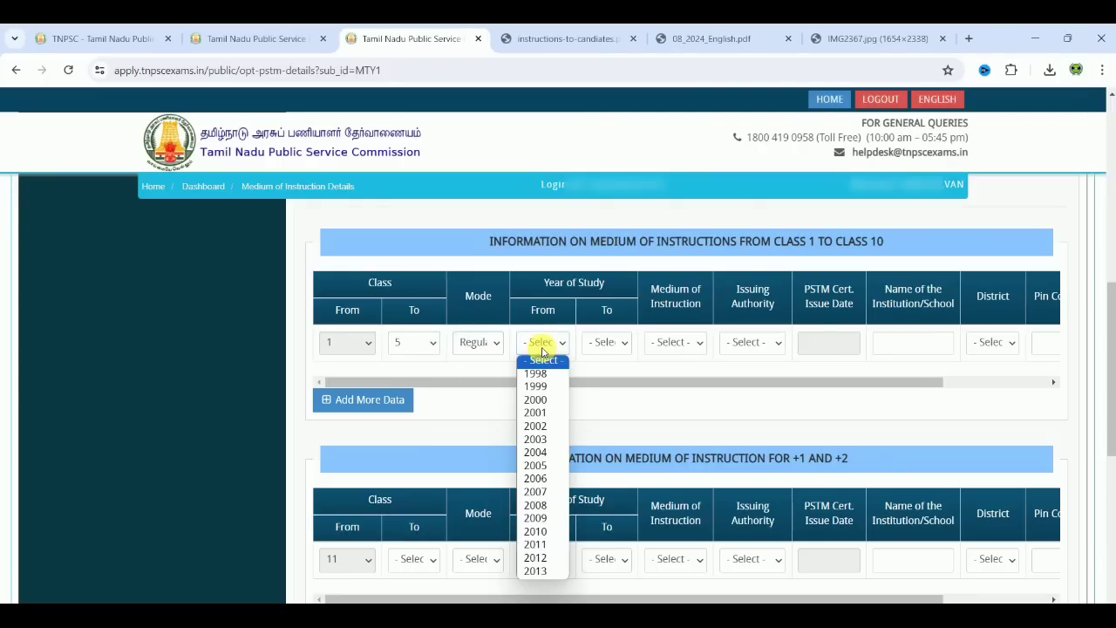
left_click(544, 438)
left_click(600, 345)
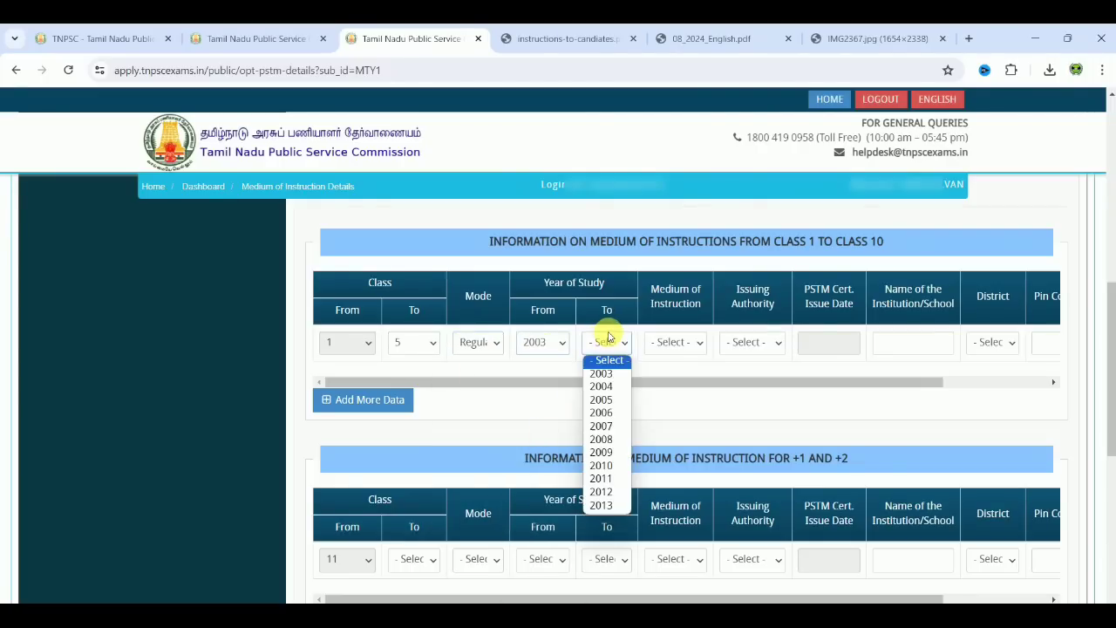
left_click(603, 453)
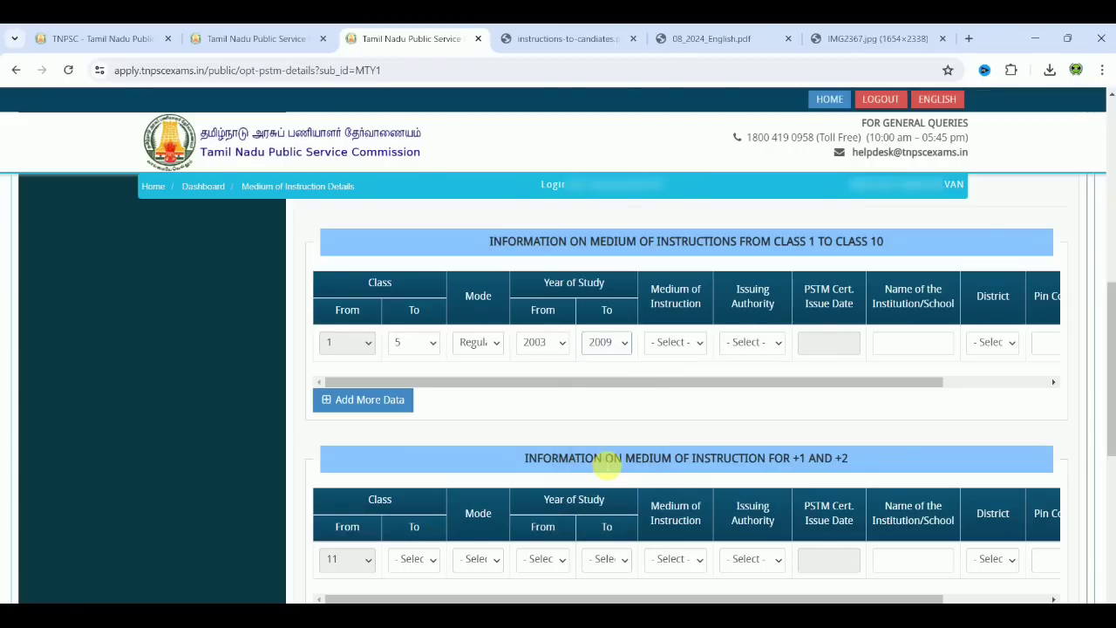
left_click(672, 346)
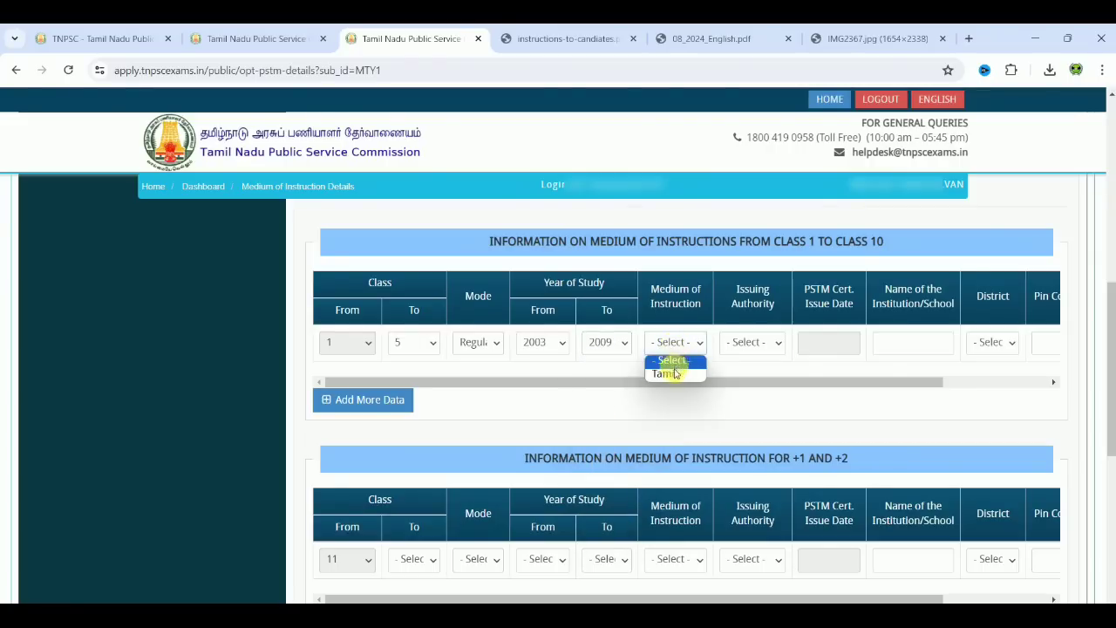
left_click(670, 373)
Step: Set the row's issuing authority to Principal, issue date 01-06-2024, and institution HEBRON
left_click(737, 347)
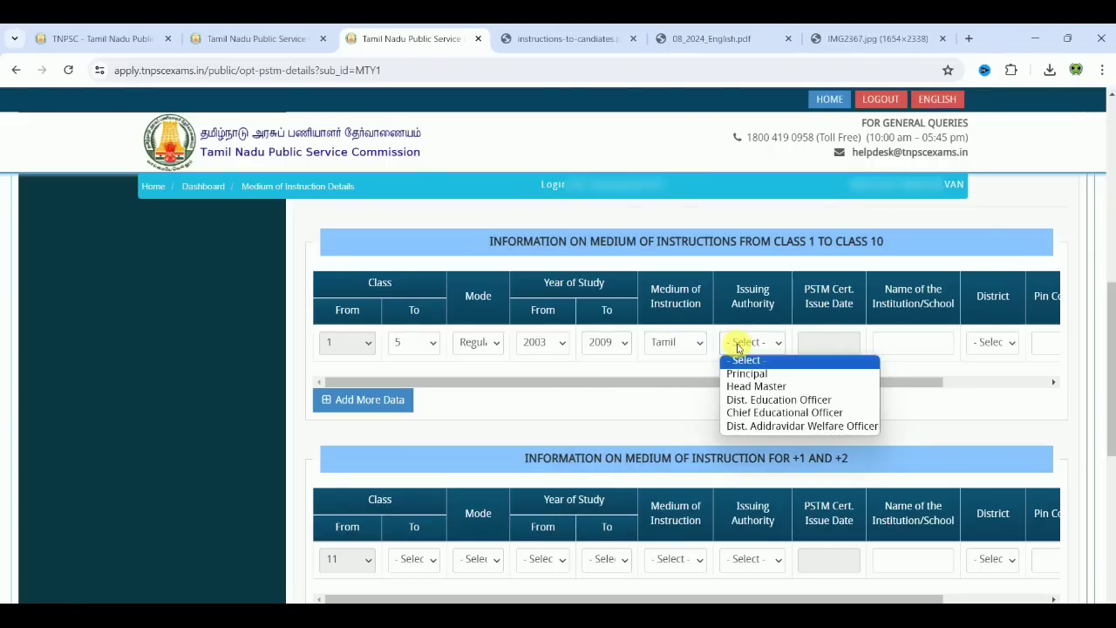
left_click(750, 341)
left_click(750, 342)
left_click(752, 374)
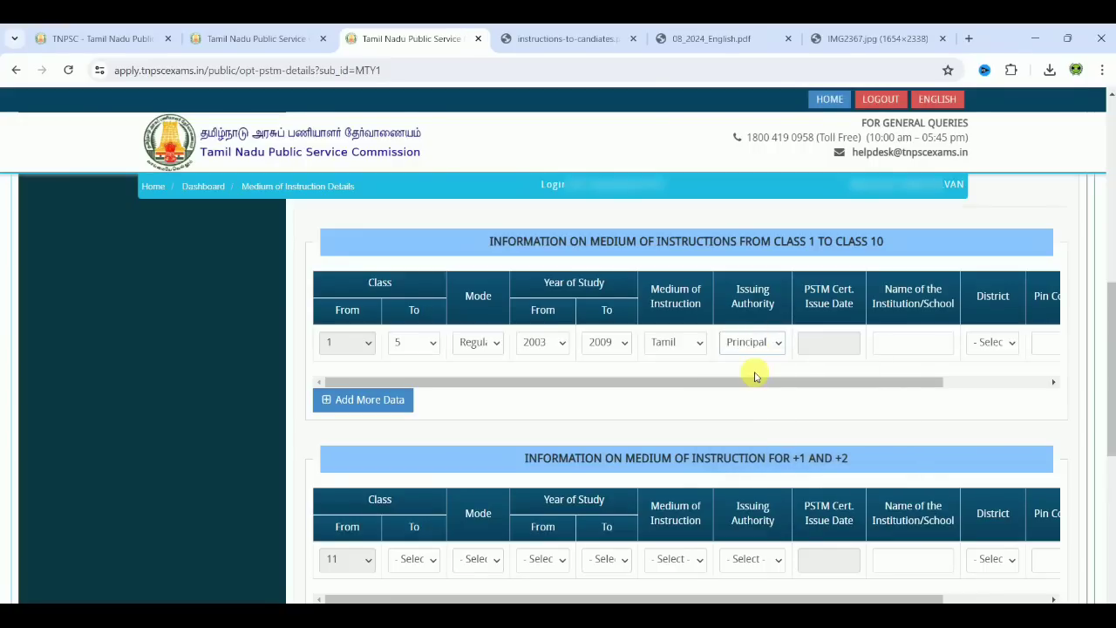
left_click(820, 344)
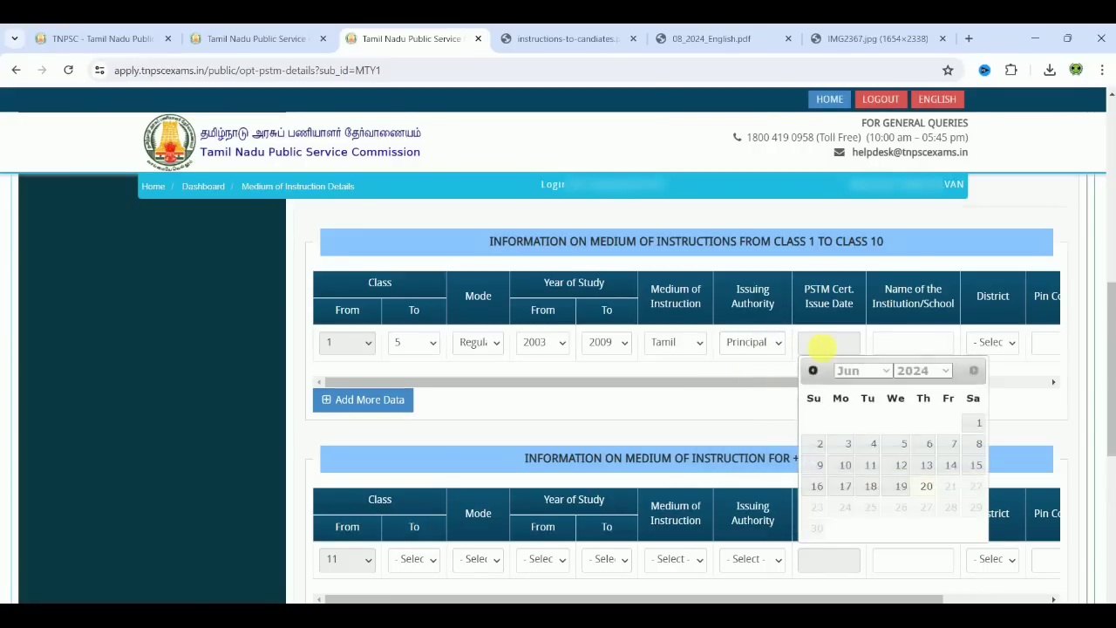
left_click(982, 422)
left_click(922, 343)
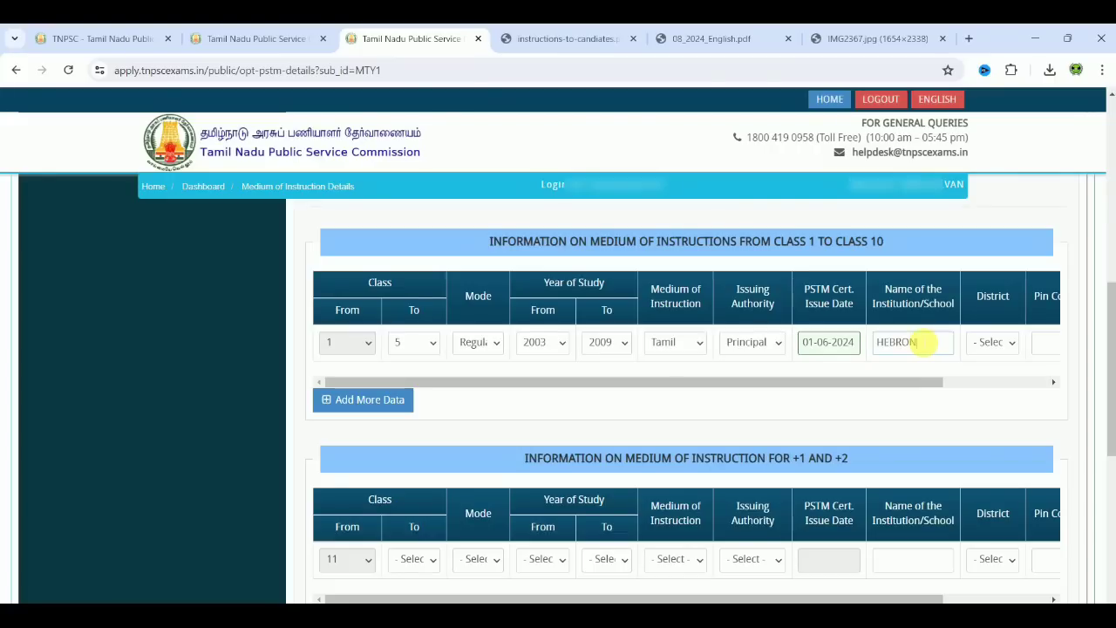
left_click_drag(921, 381, 1011, 412)
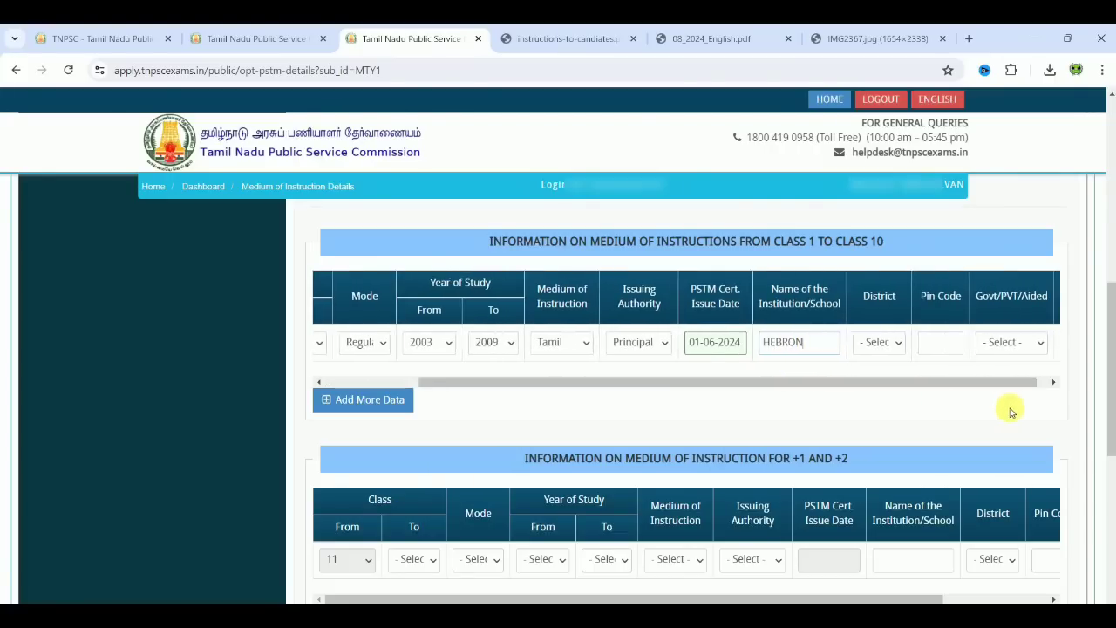
Step: Choose district Thiruvannamalai, enter the pin code, select Govt, and add an empty second row
left_click(879, 342)
scroll(989, 311, "down", 5)
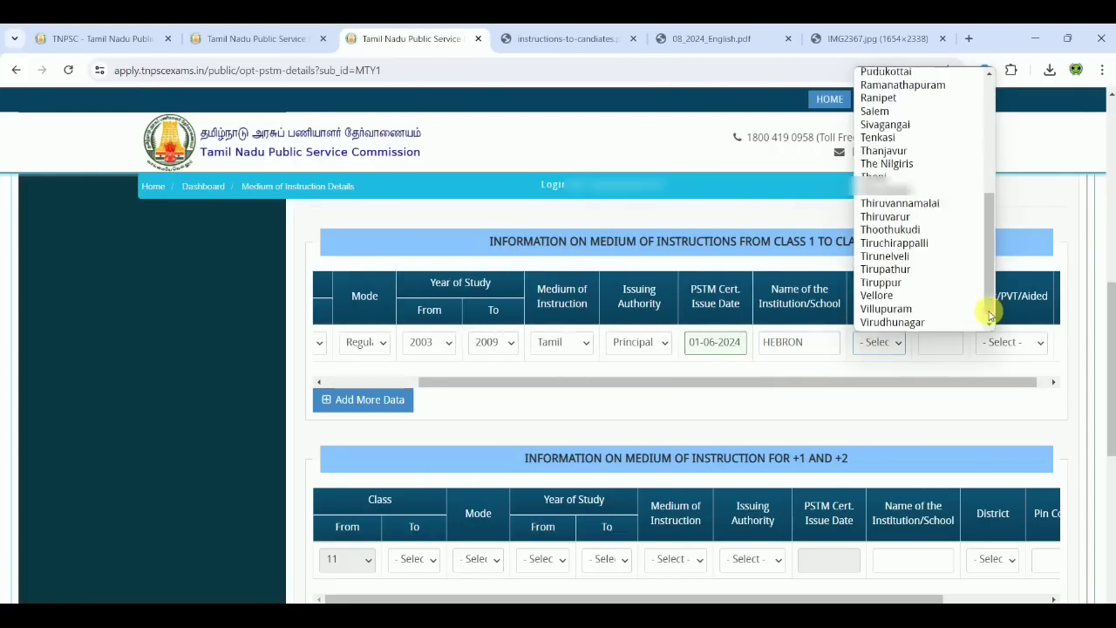
scroll(989, 316, "down", 1)
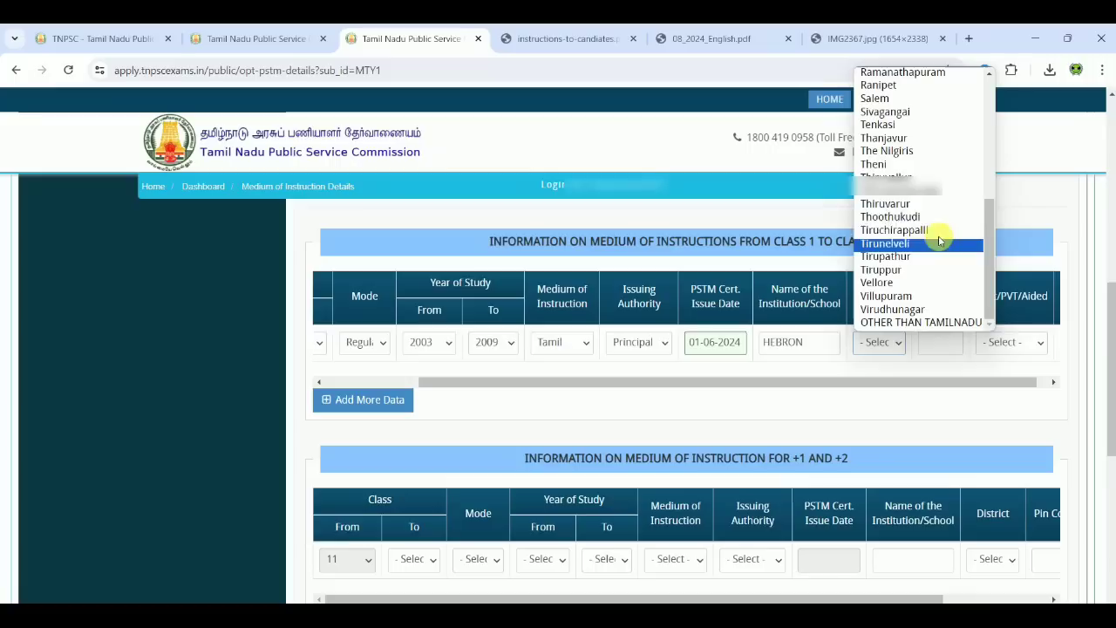
left_click(920, 192)
left_click(937, 341)
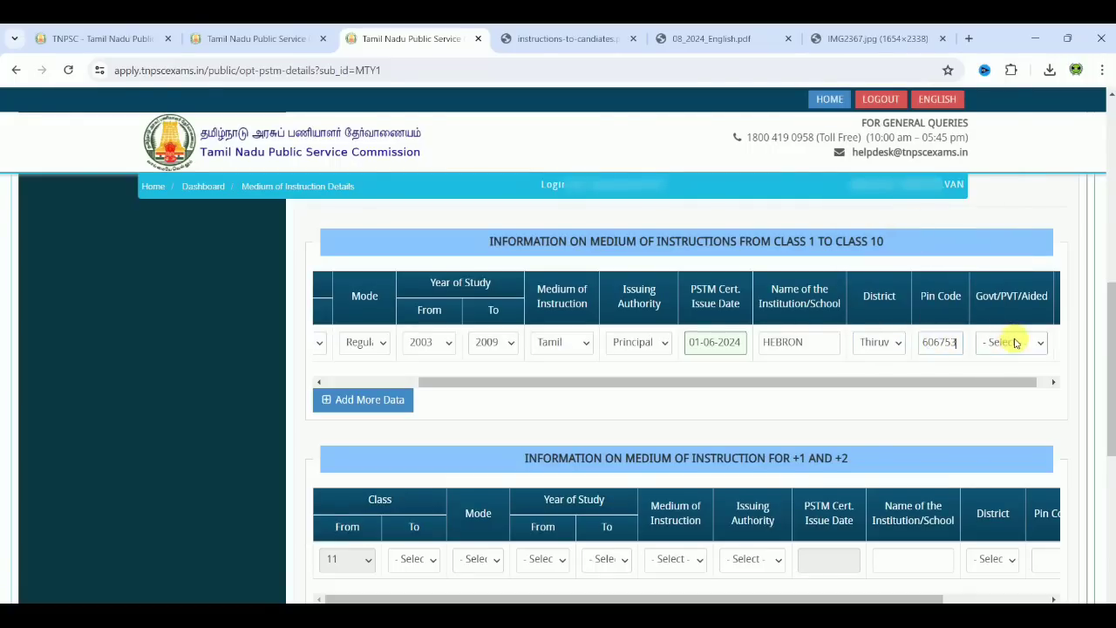
left_click(1014, 341)
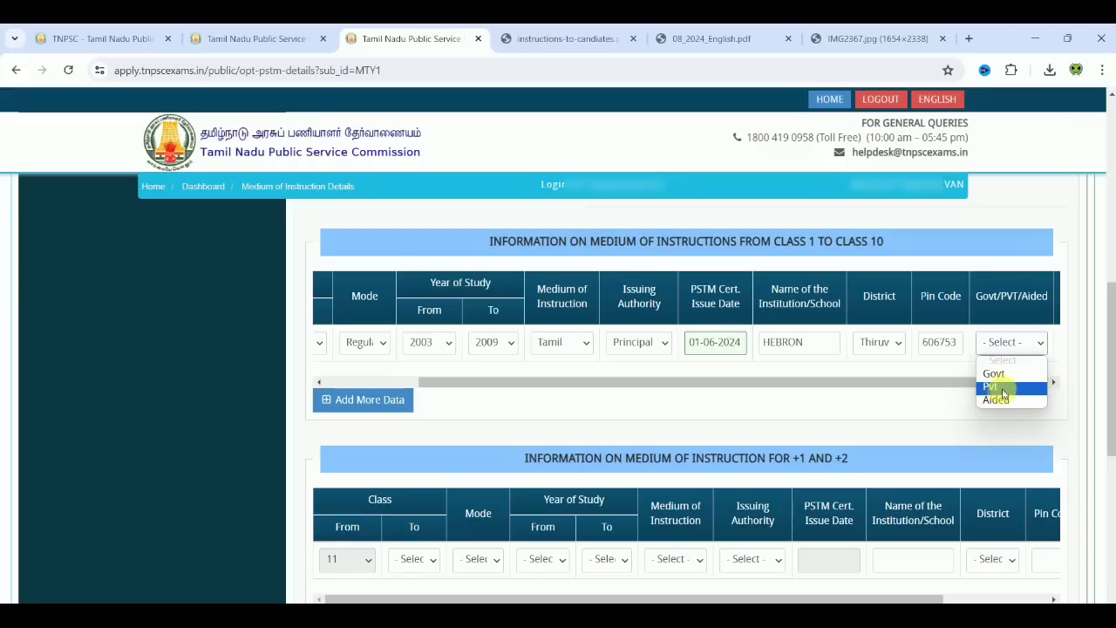
left_click(995, 374)
left_click_drag(1001, 383, 864, 373)
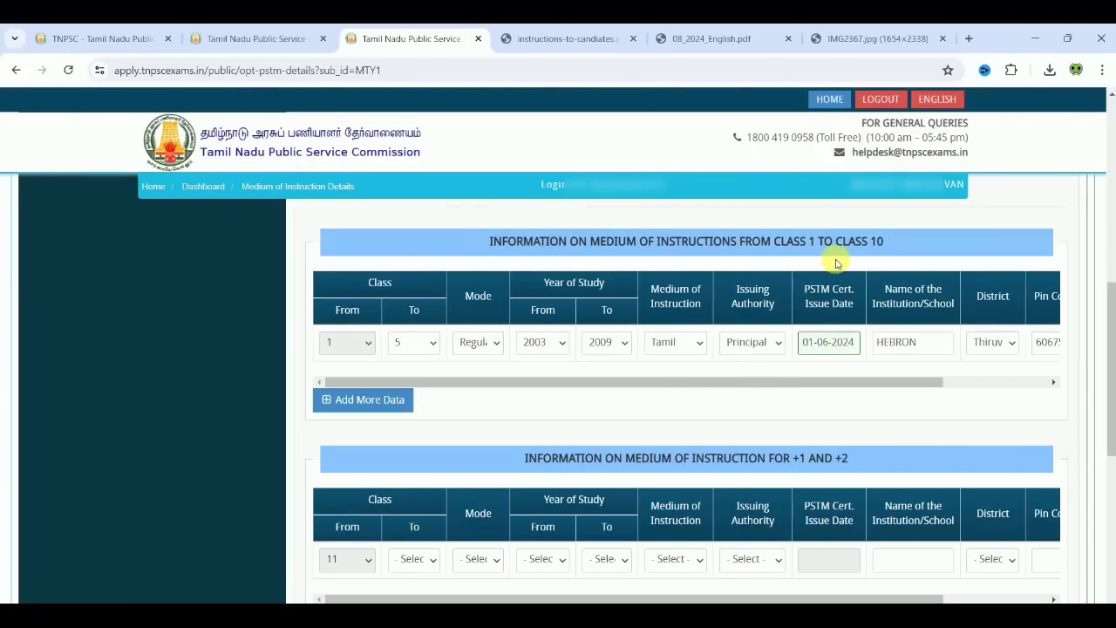
left_click(363, 399)
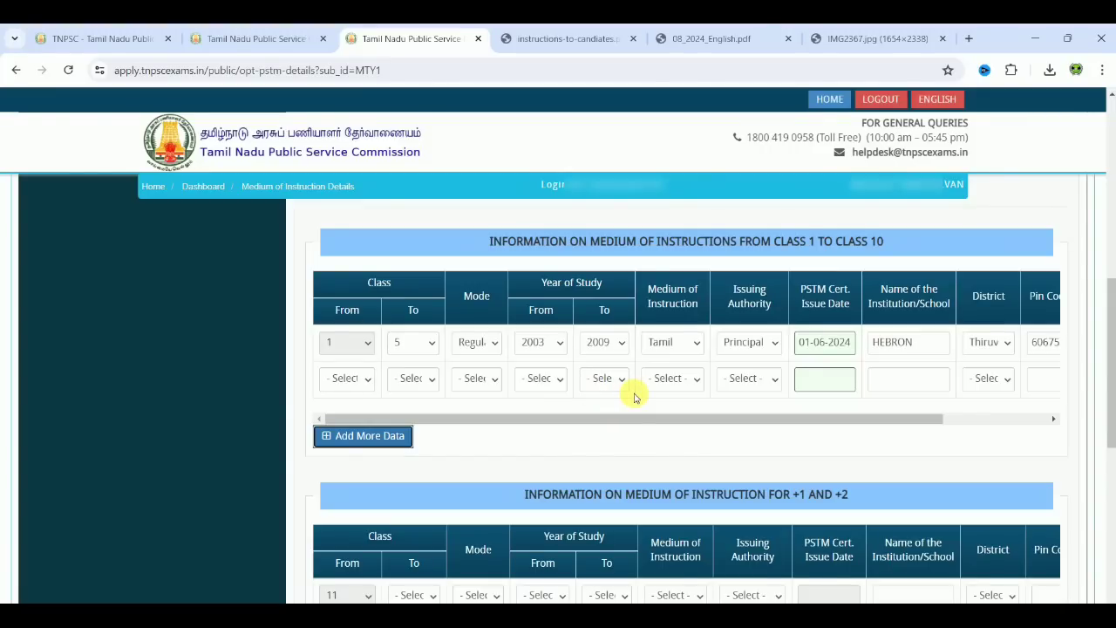
left_click(642, 440)
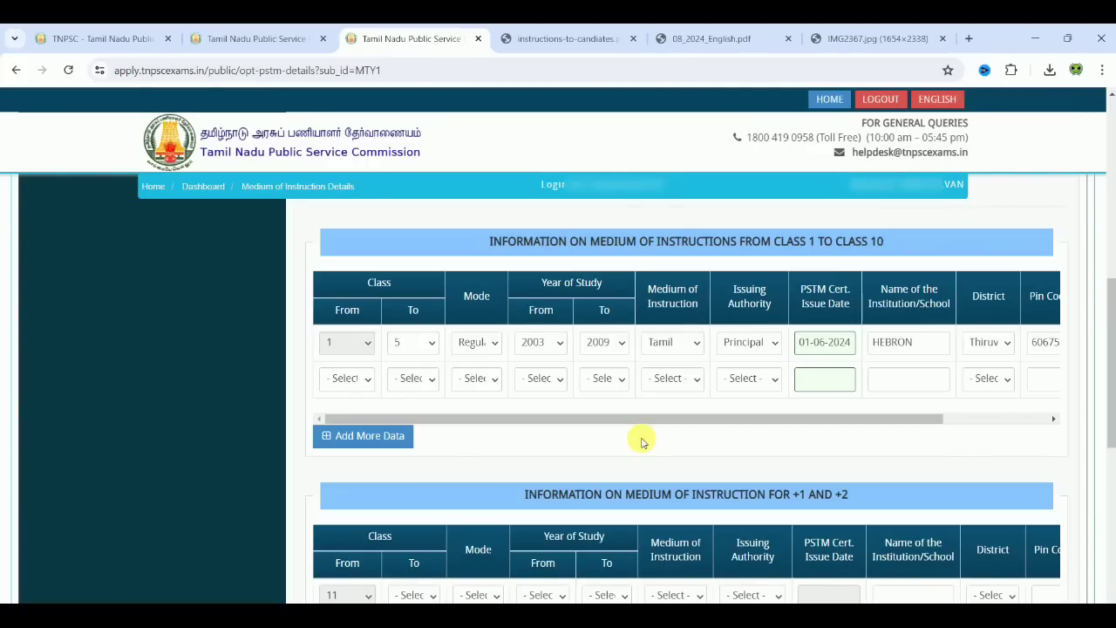
Step: Fill the +1/+2 row: classes 11–12, Regular, 2013–2015, Tamil medium, Principal
scroll(641, 442, "down", 3)
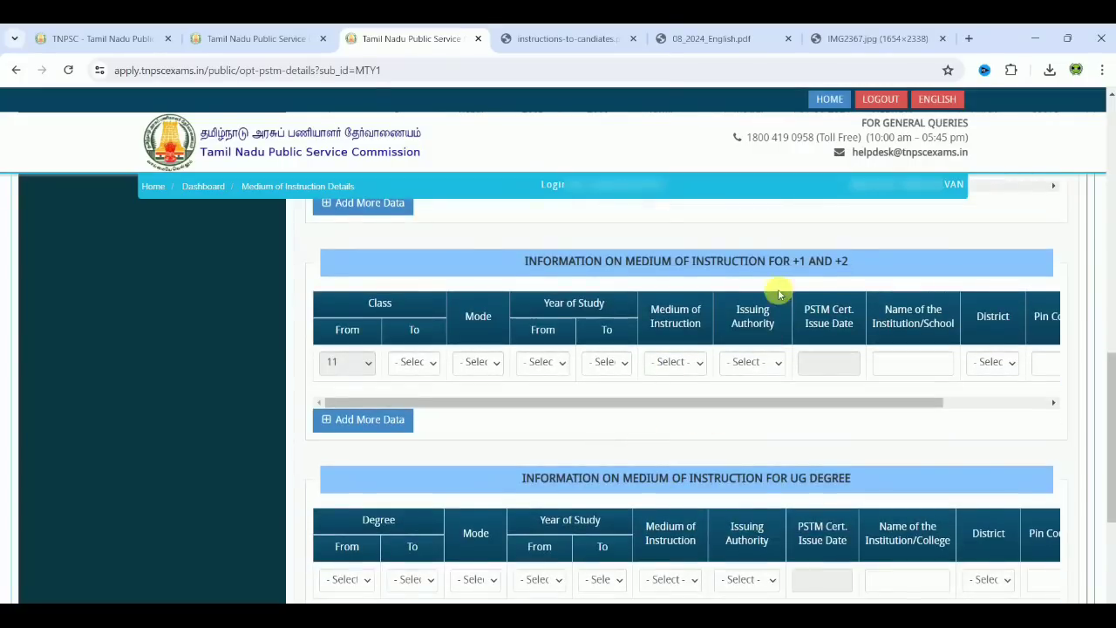
left_click(407, 364)
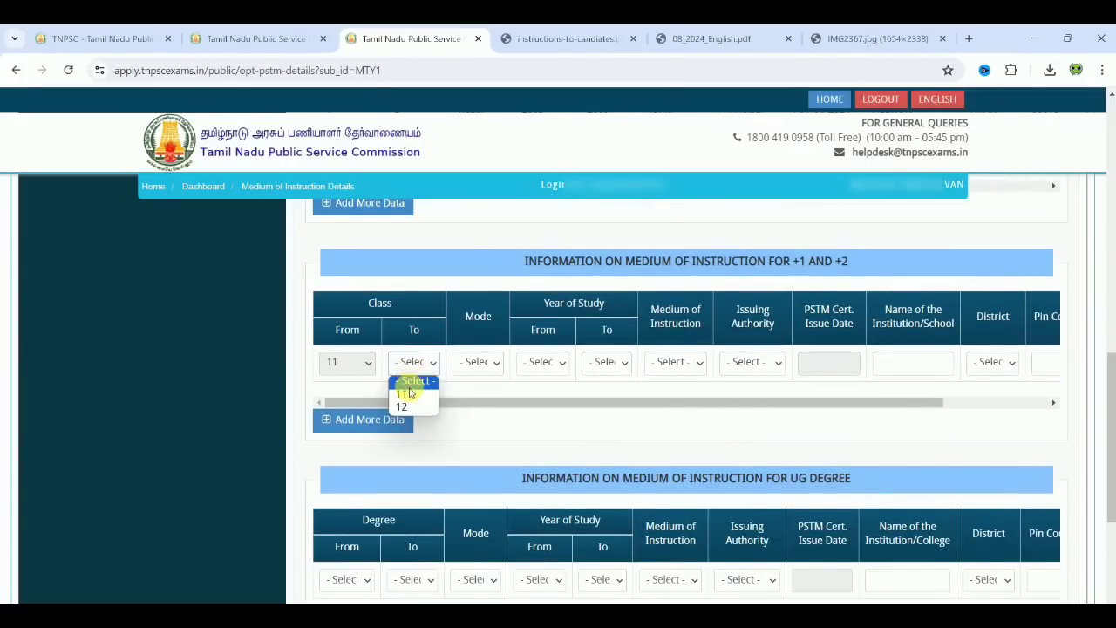
left_click(409, 403)
left_click(467, 363)
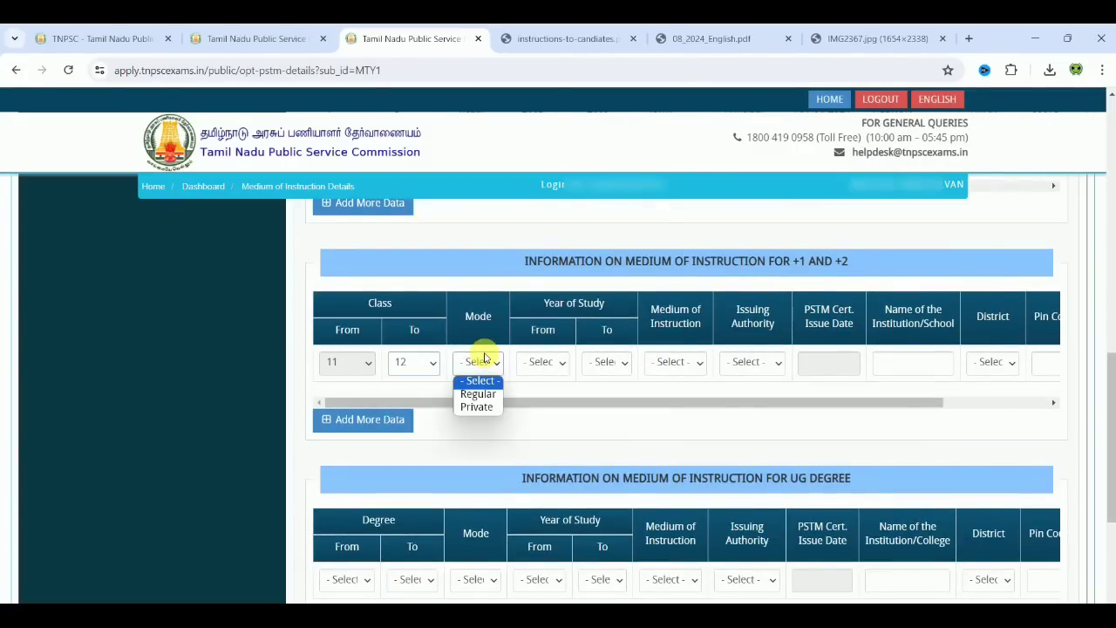
left_click(487, 398)
left_click(532, 364)
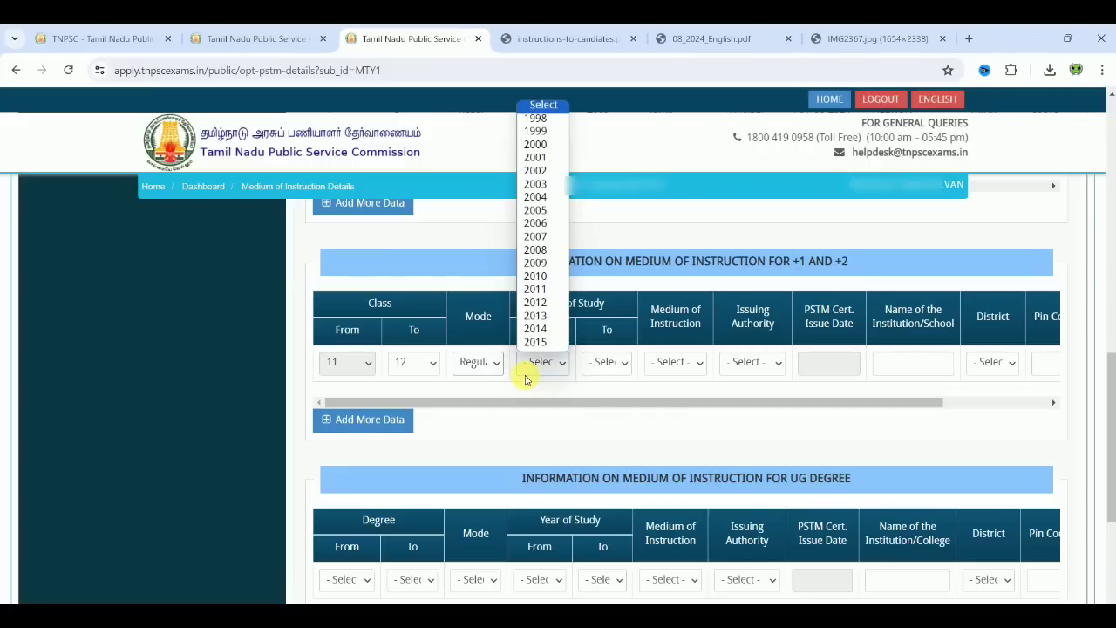
left_click(549, 321)
left_click(602, 361)
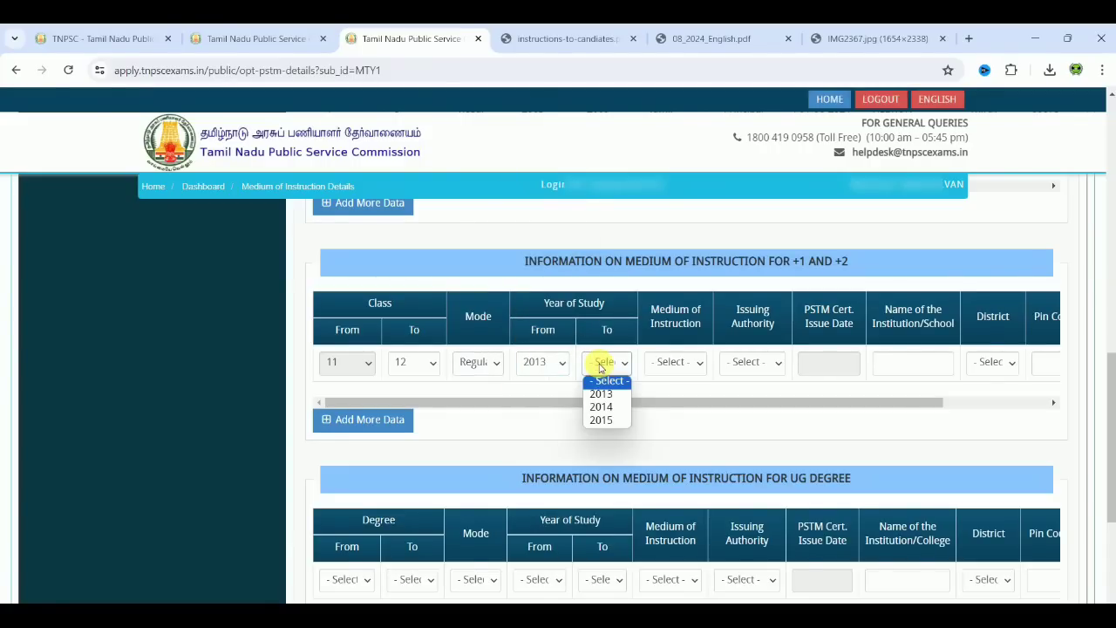
left_click(607, 421)
left_click(669, 361)
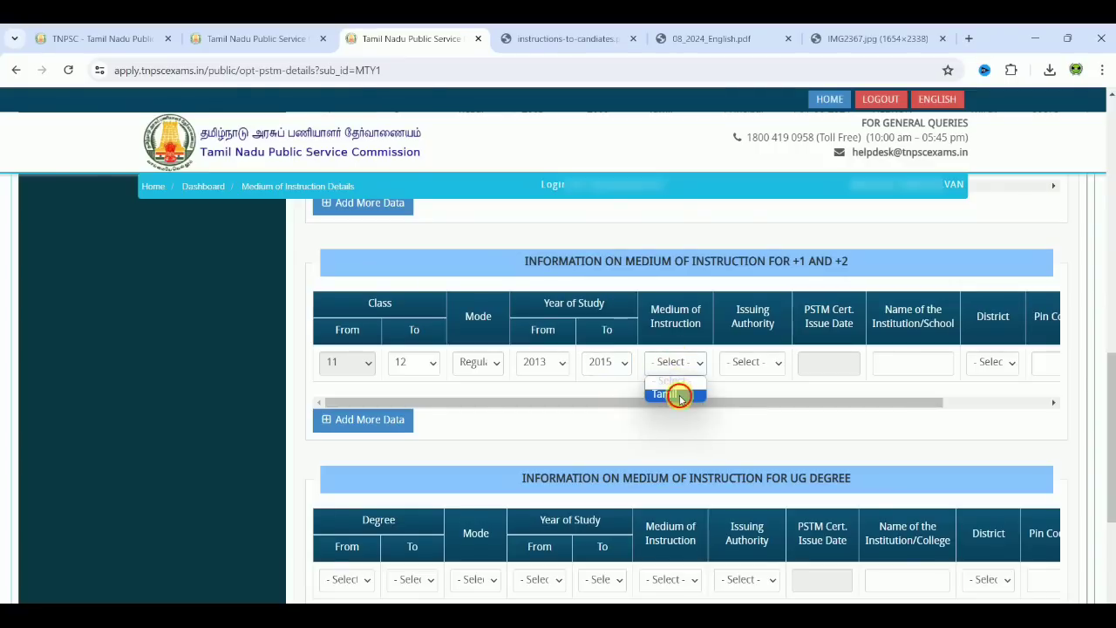
left_click(680, 395)
left_click(746, 362)
left_click(748, 393)
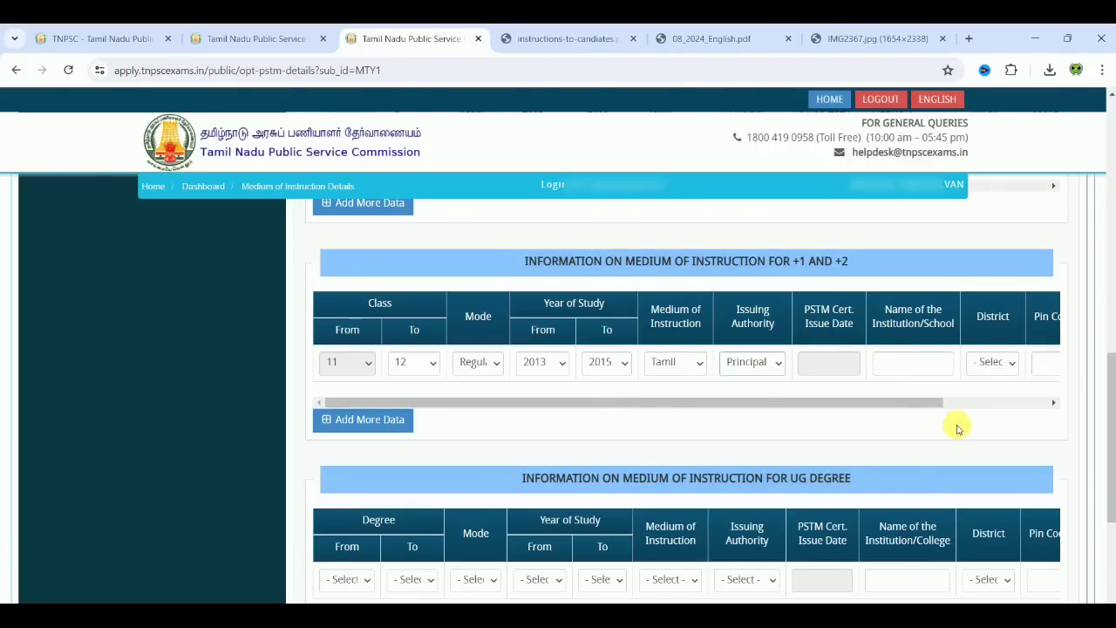
Step: Set the UG Degree row to 1st–3rd year, Regular study, 2015–2018
scroll(955, 427, "down", 3)
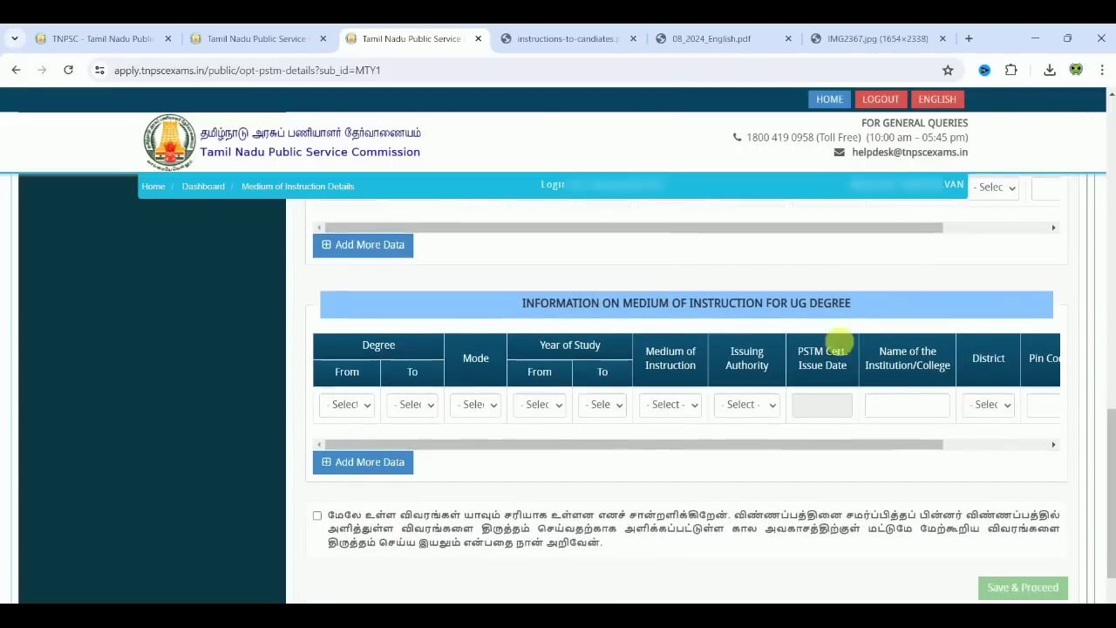
left_click(354, 404)
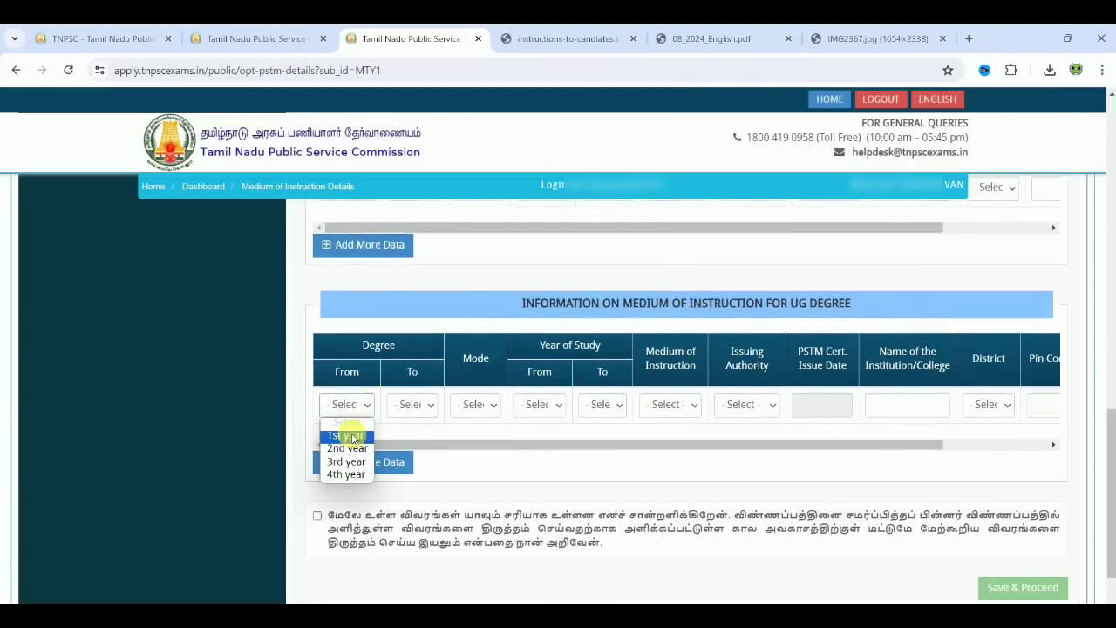
left_click(348, 436)
left_click(411, 404)
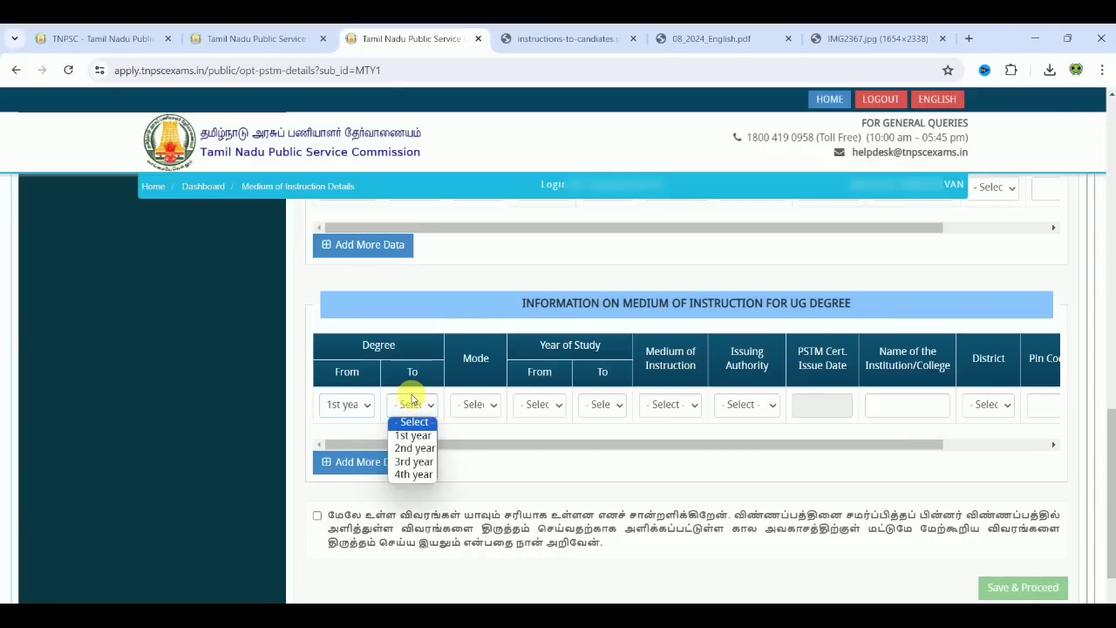
left_click(417, 463)
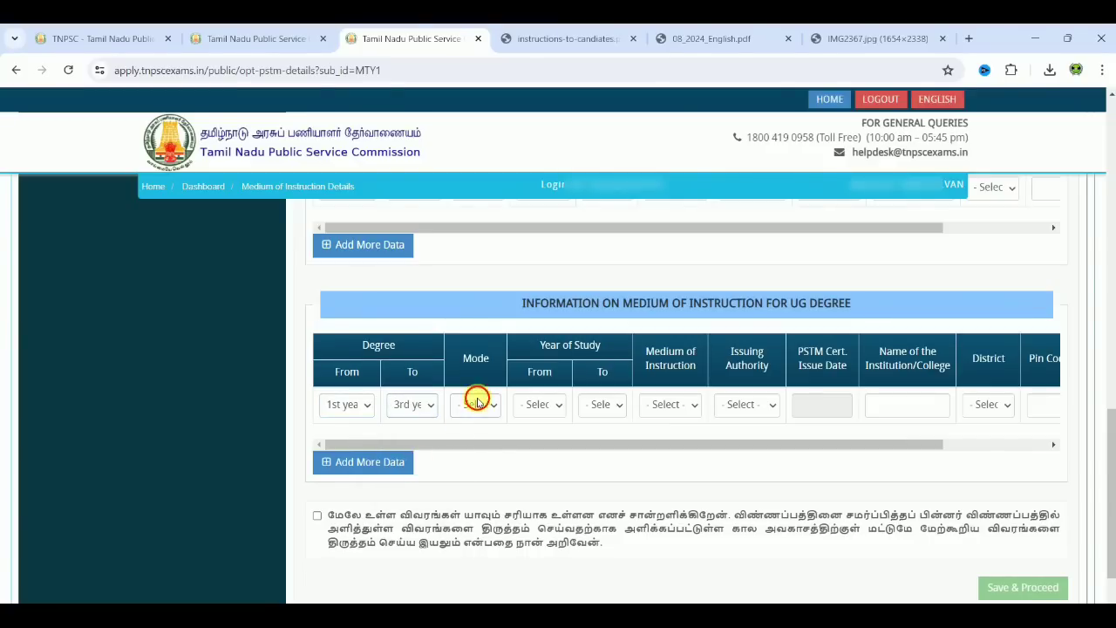
left_click(474, 404)
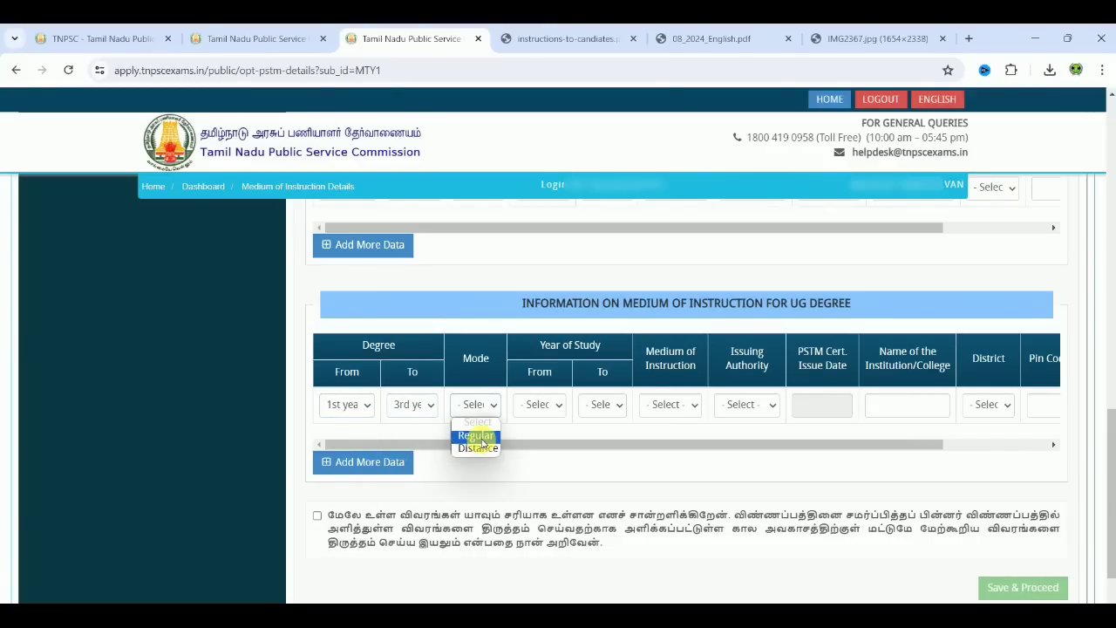
left_click(475, 435)
left_click(537, 404)
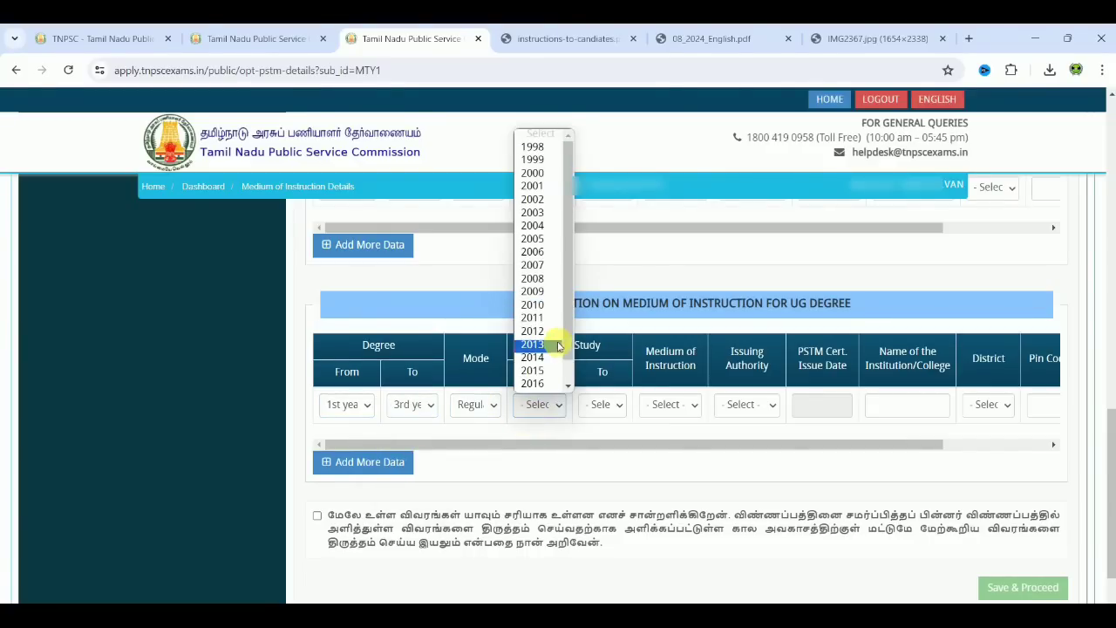
left_click(553, 373)
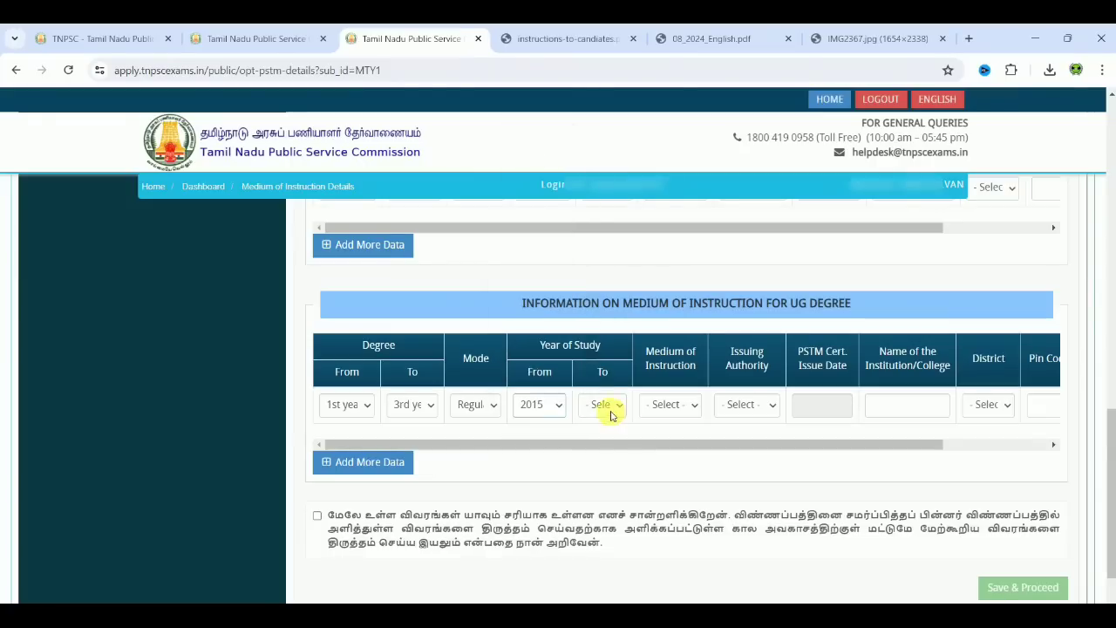
left_click(610, 408)
left_click(615, 476)
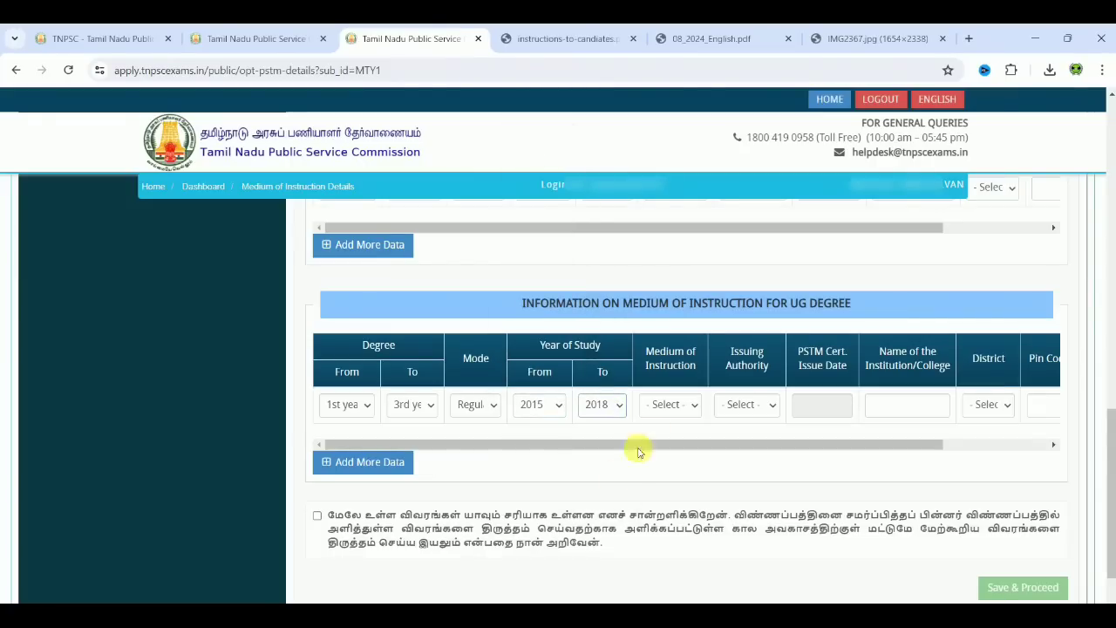
Step: Give the UG row Tamil medium and Registrar as issuing authority, leaving district unset
left_click(668, 403)
left_click(673, 437)
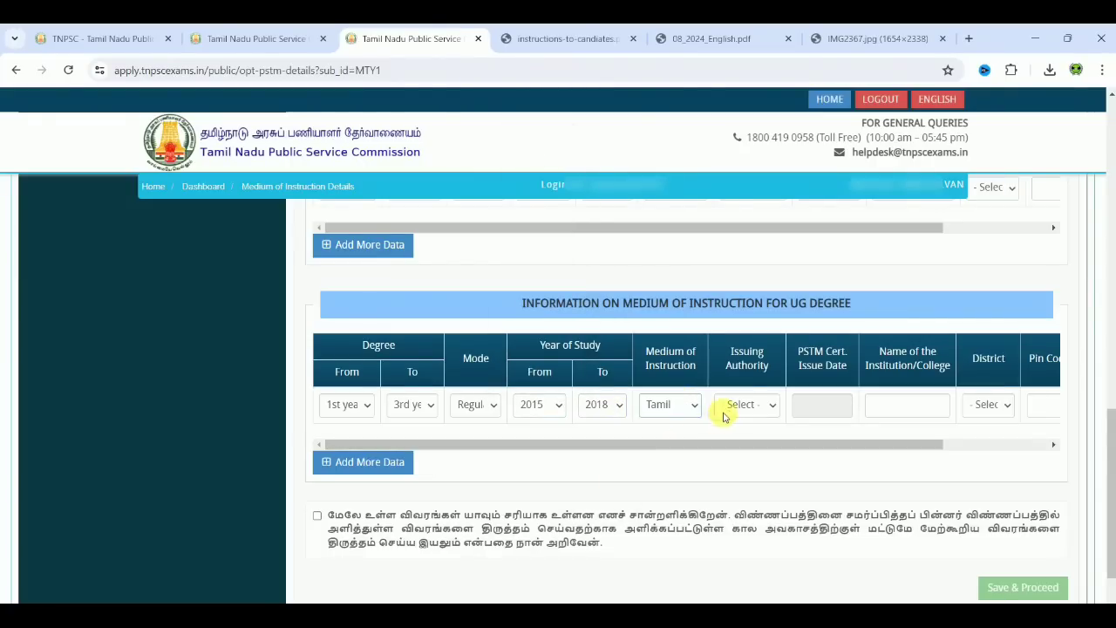
left_click(740, 403)
left_click(750, 439)
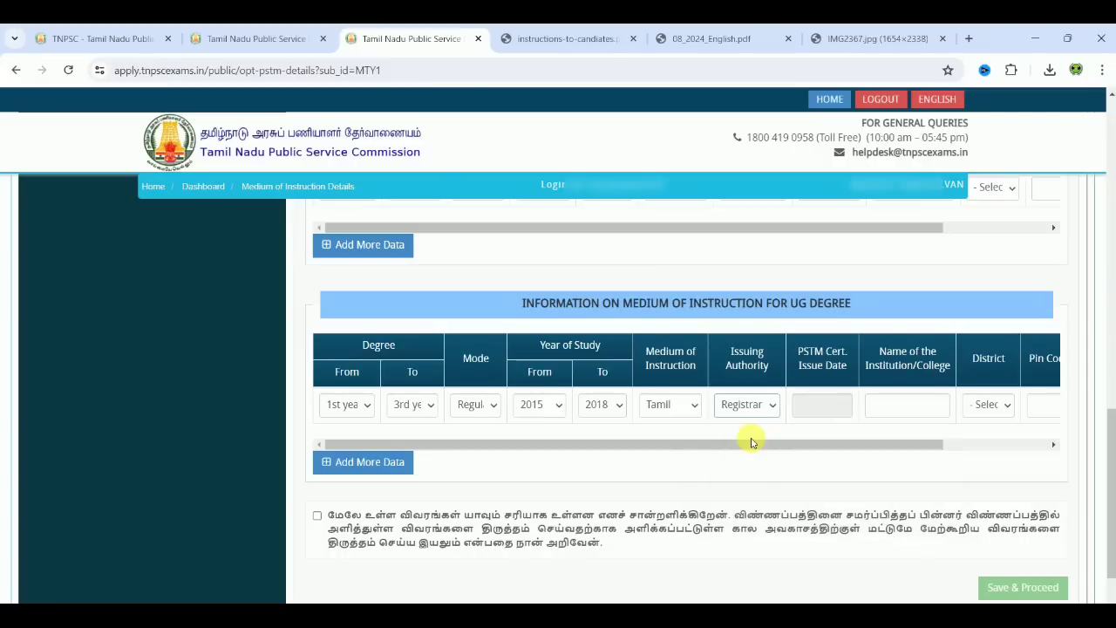
left_click_drag(759, 444, 861, 453)
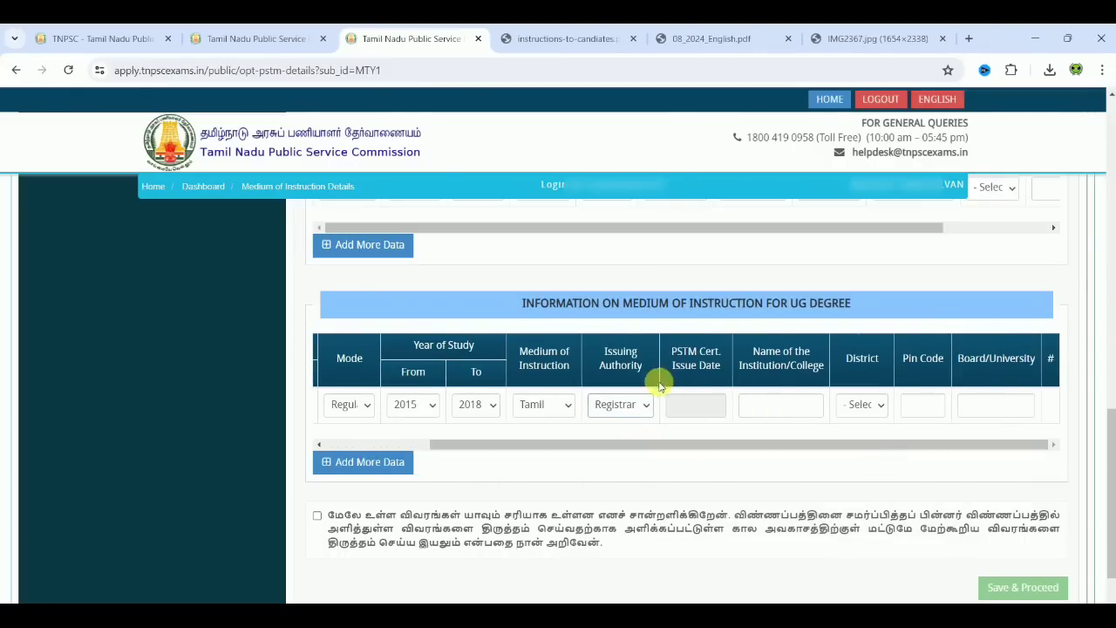
left_click(848, 403)
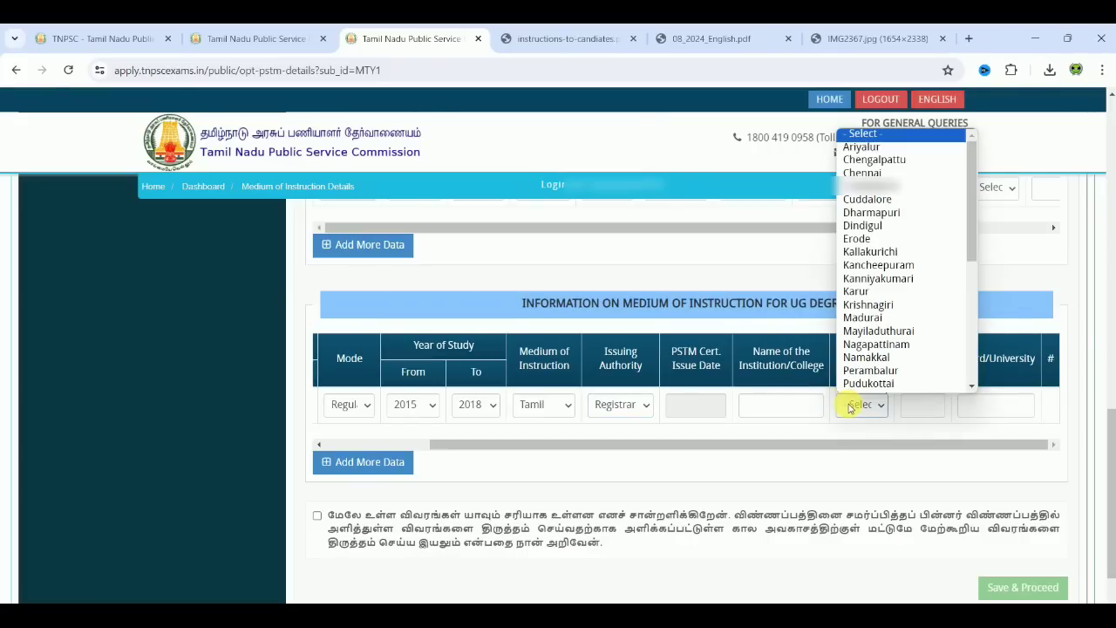
left_click(894, 483)
Step: Answer இல்லை to the PSTM reservation question, tick the declaration, and save the medium-of-instruction details
scroll(894, 483, "up", 6)
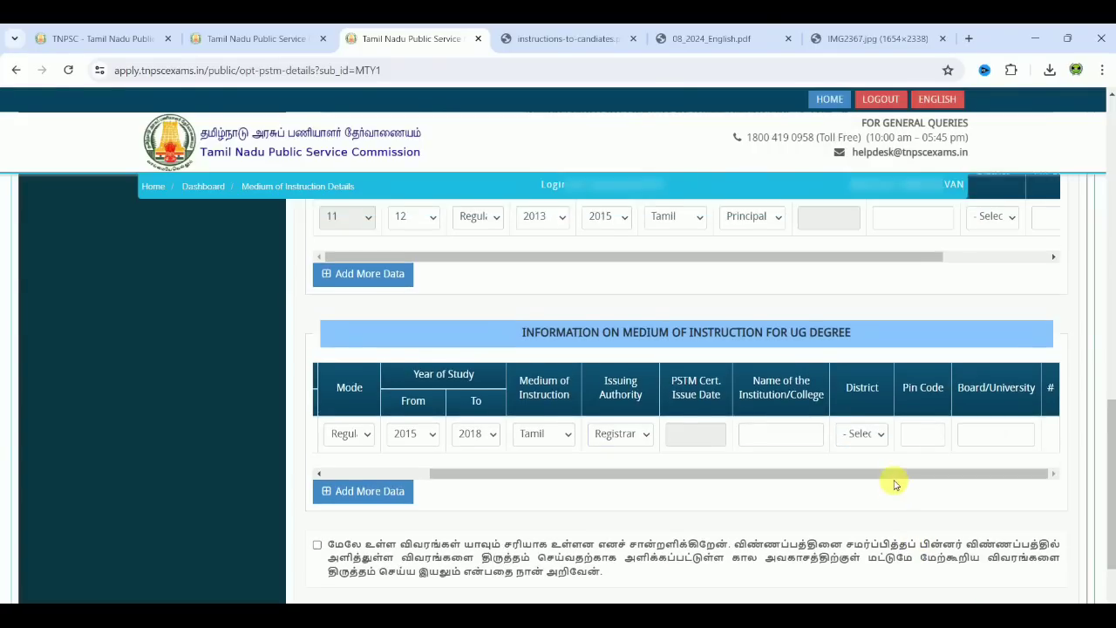
scroll(894, 483, "up", 2)
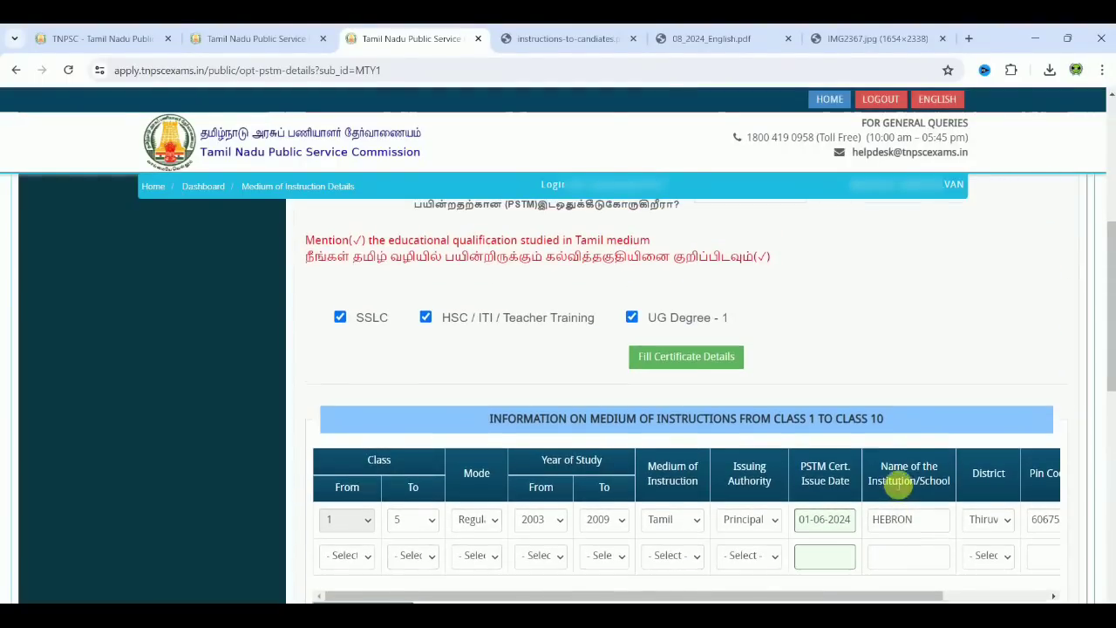
scroll(898, 484, "up", 3)
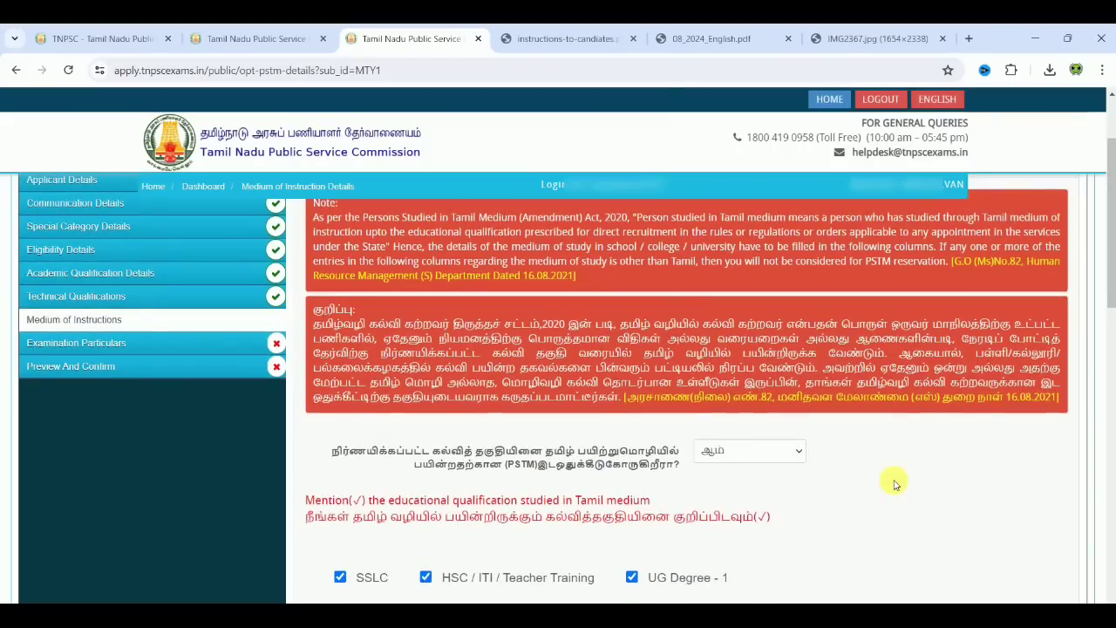
left_click(783, 458)
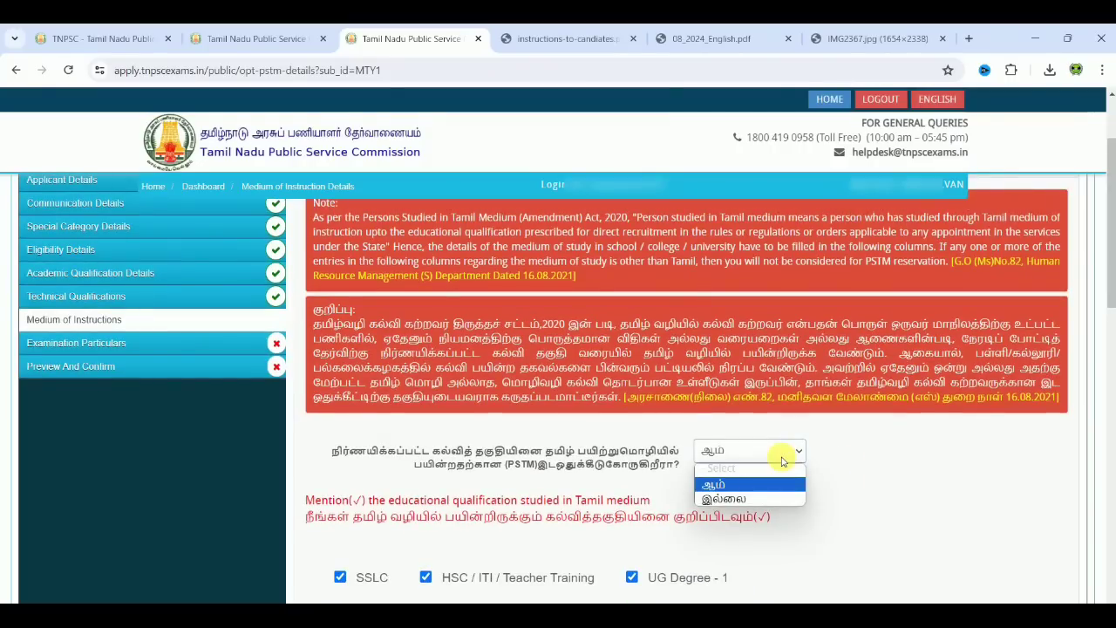
left_click(755, 500)
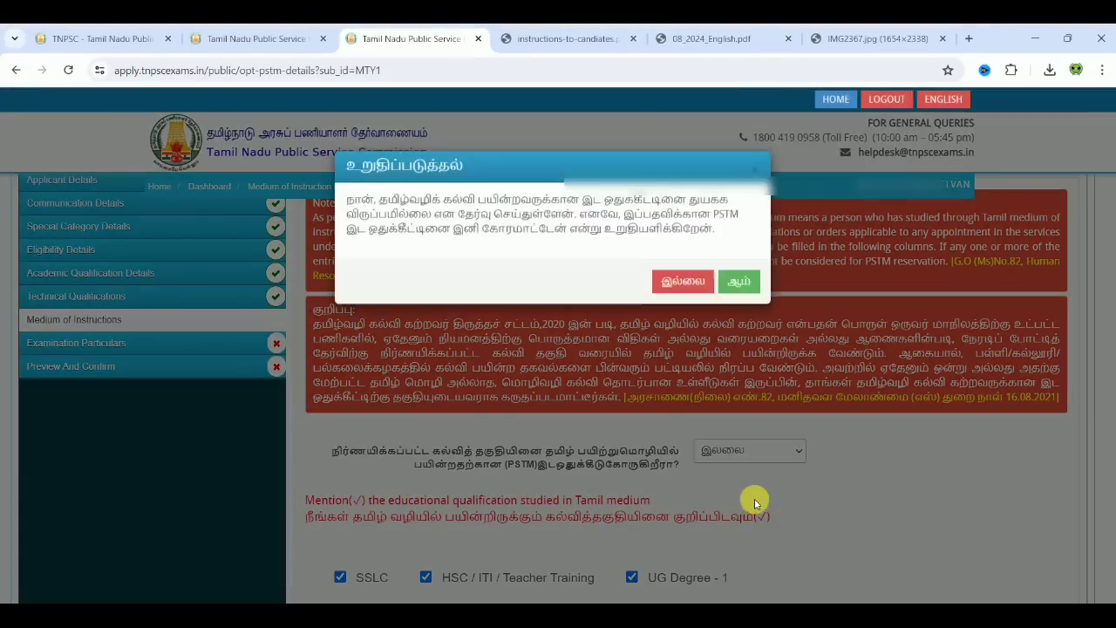
left_click(737, 290)
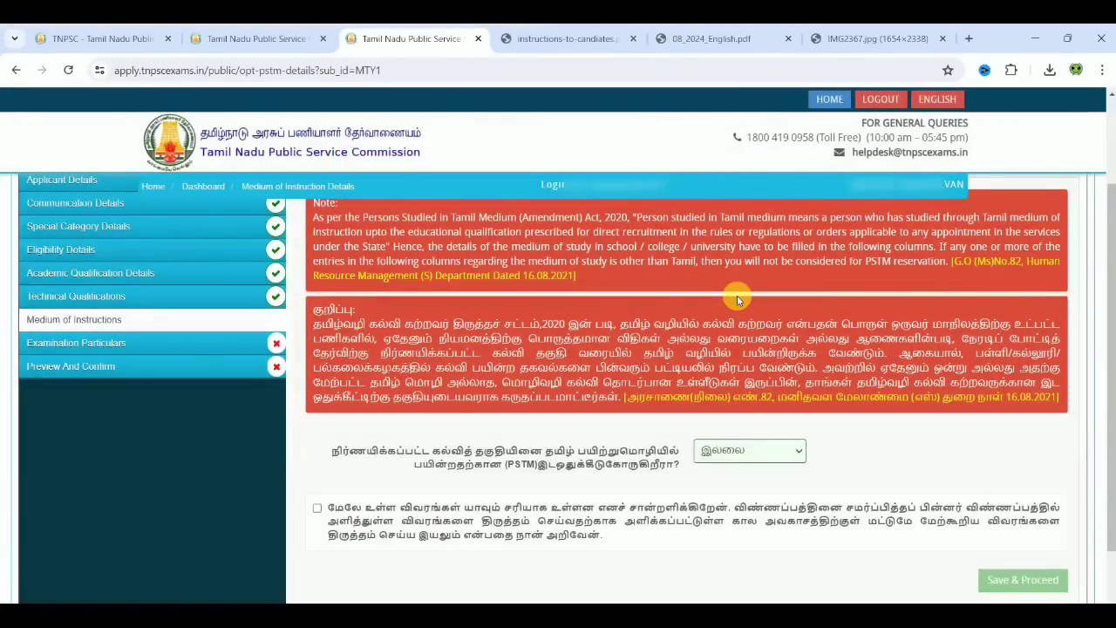
left_click(318, 507)
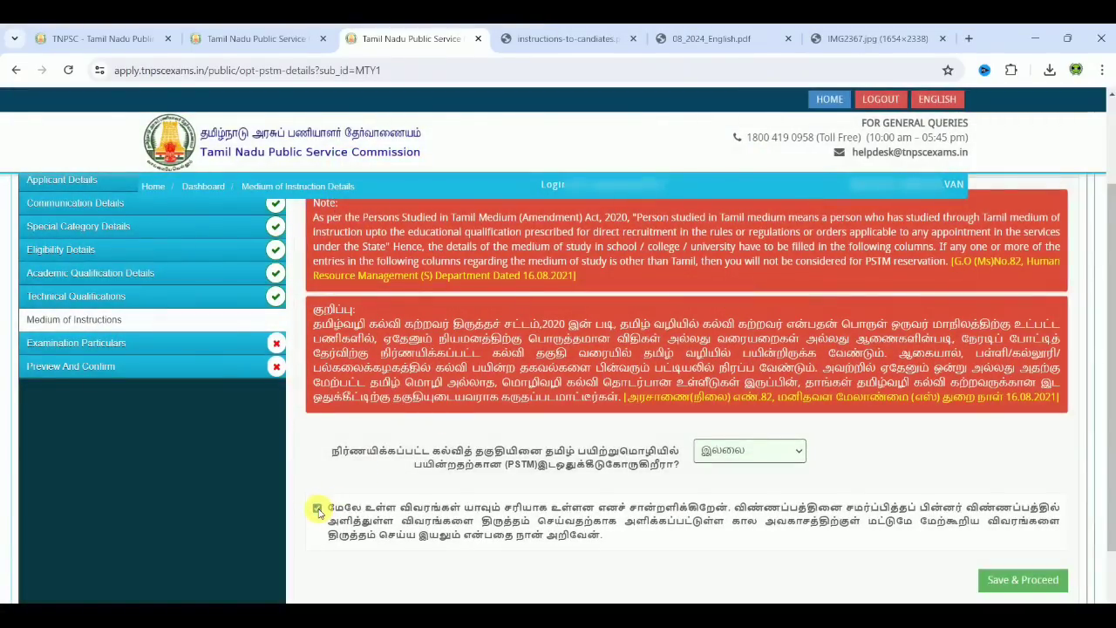
left_click(1014, 580)
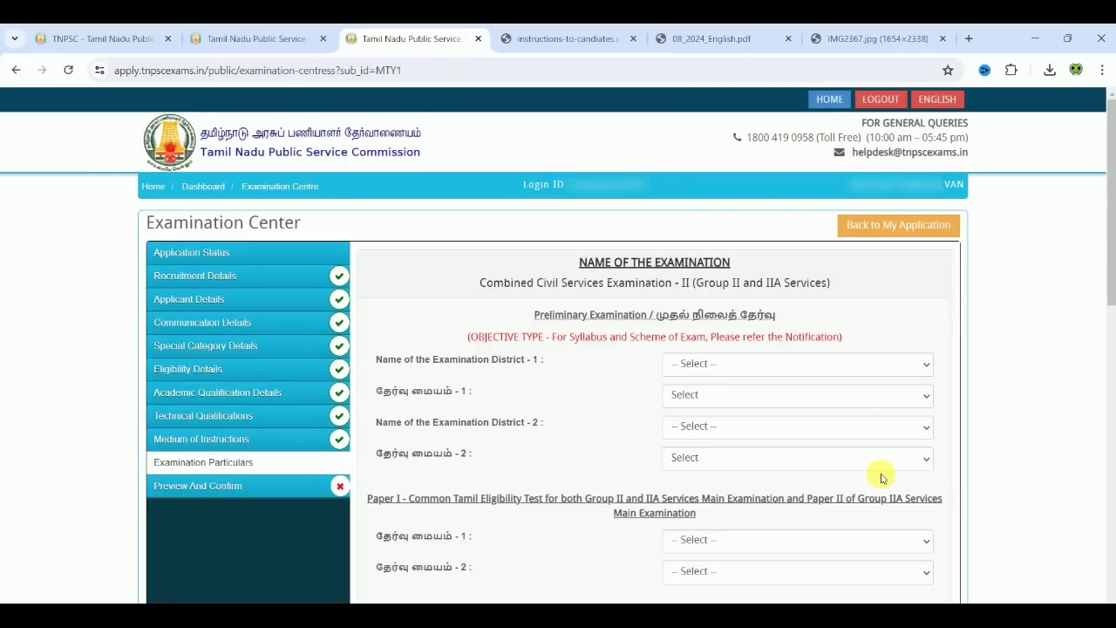
Step: Set the first preliminary exam choice to Thiruvannamalai district, centre Thiruvannamalai (2201)
scroll(996, 478, "down", 1)
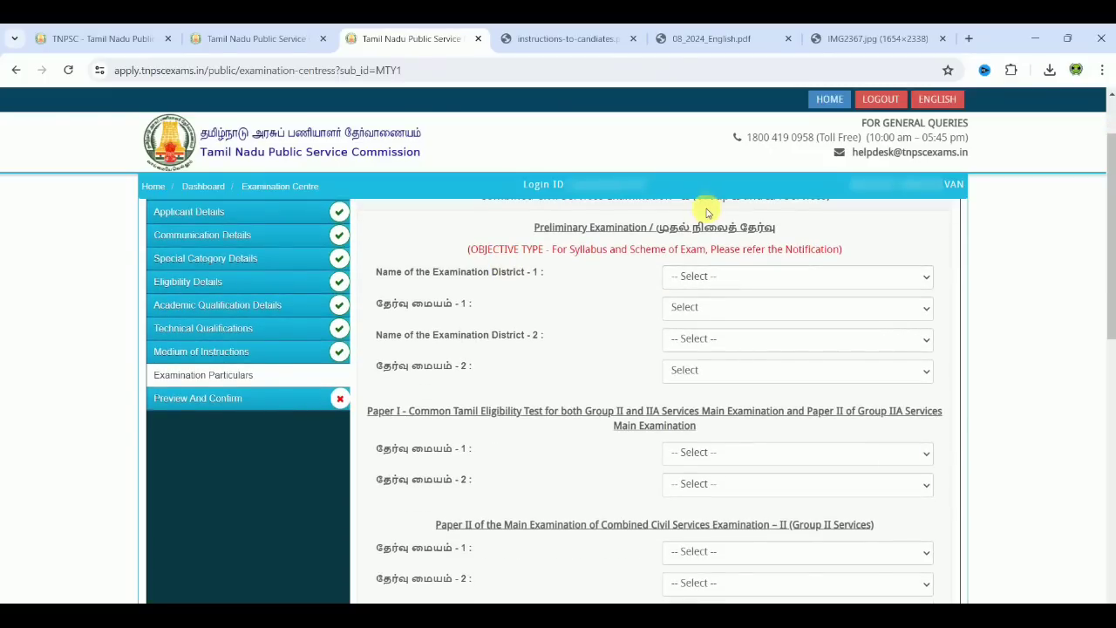
left_click(709, 276)
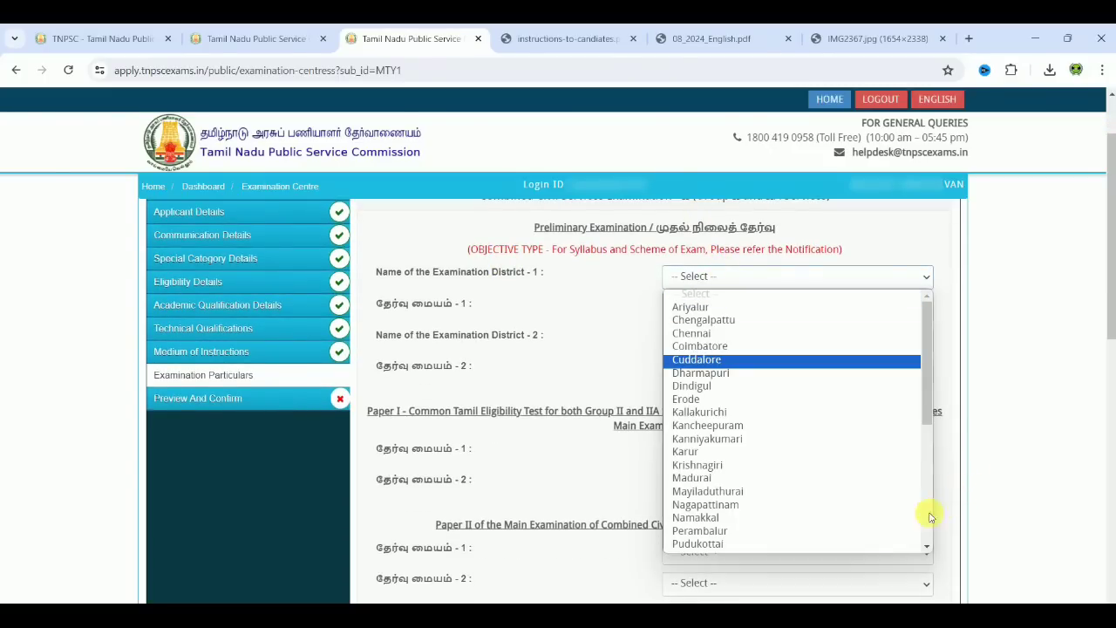
scroll(931, 517, "down", 5)
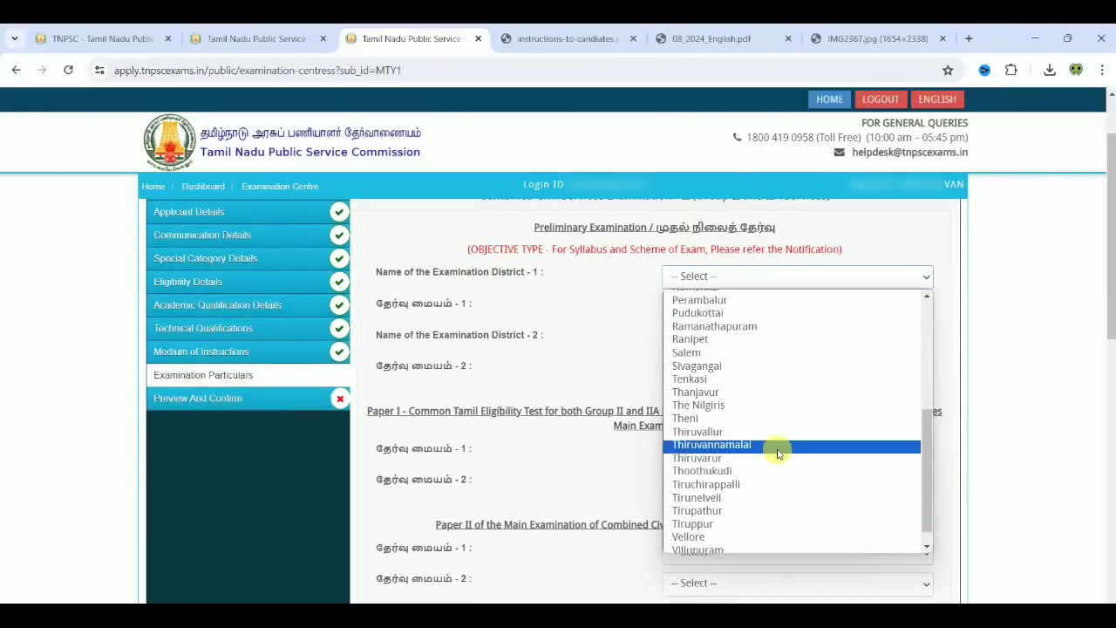
left_click(778, 446)
left_click(705, 314)
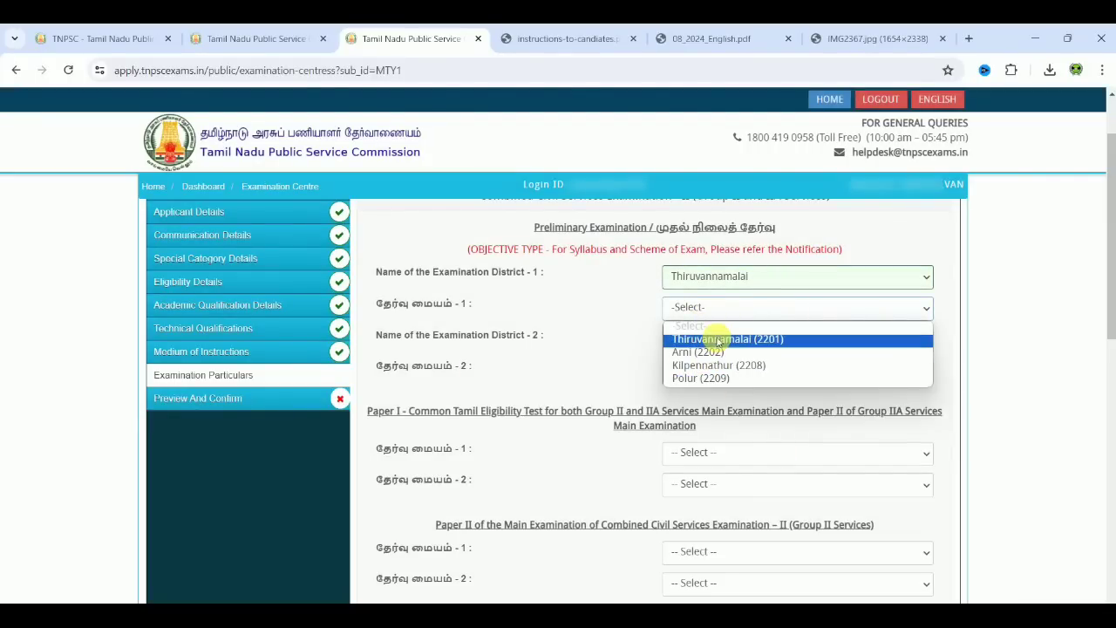
left_click(717, 339)
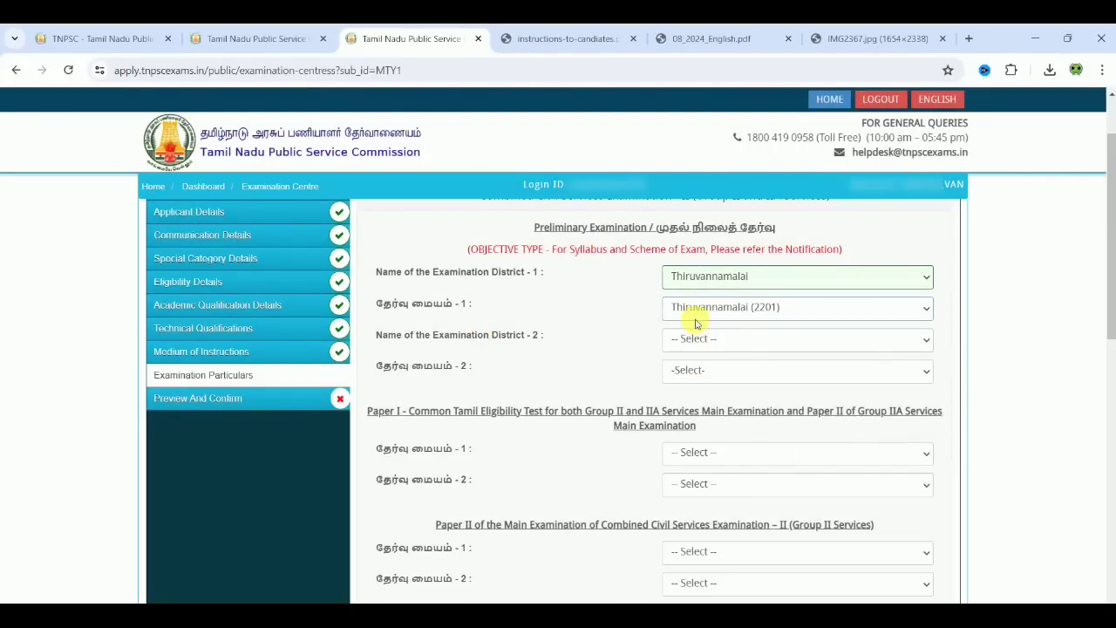
Step: Set the second preliminary exam choice to Villupuram district, centre Villupuram (2801)
left_click(754, 339)
left_click_drag(926, 430, 927, 558)
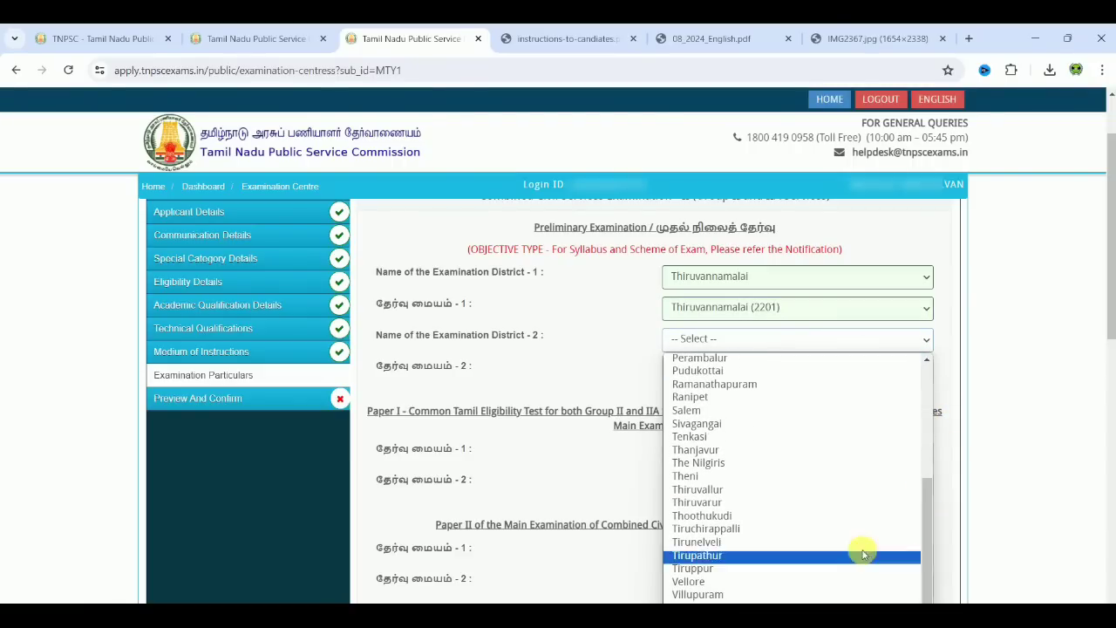
left_click(733, 595)
left_click(737, 369)
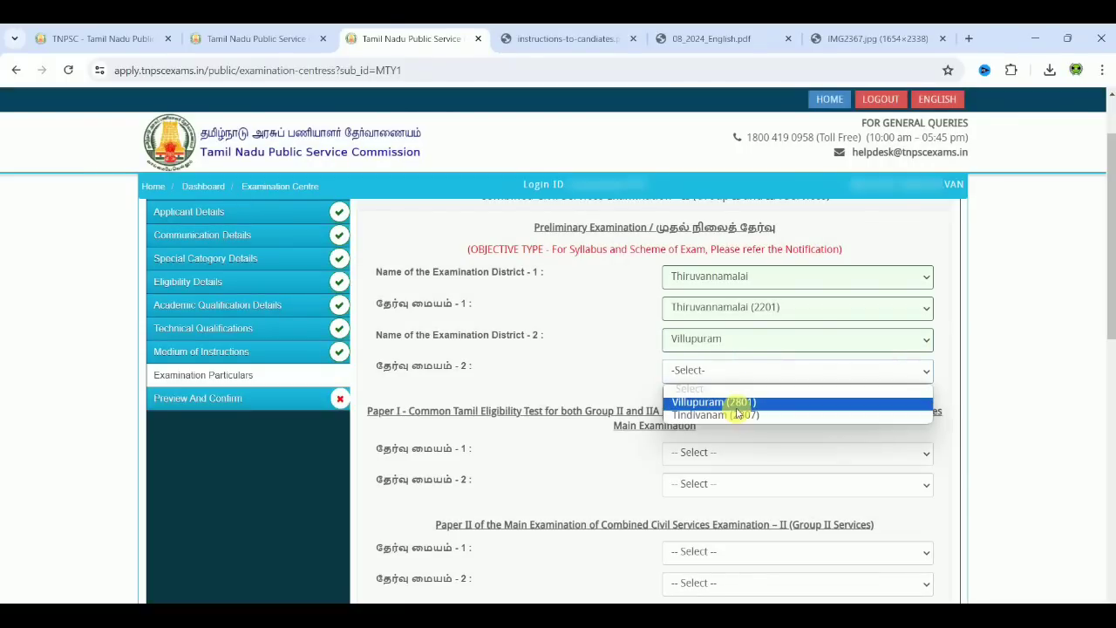
left_click(733, 401)
scroll(1025, 430, "down", 3)
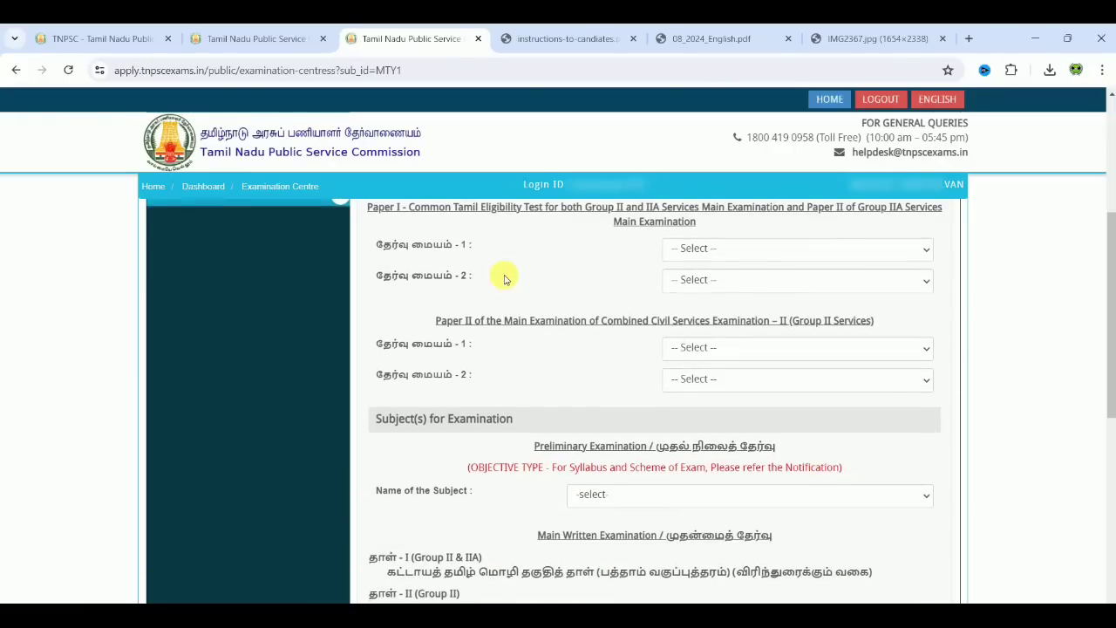
scroll(504, 277, "up", 1)
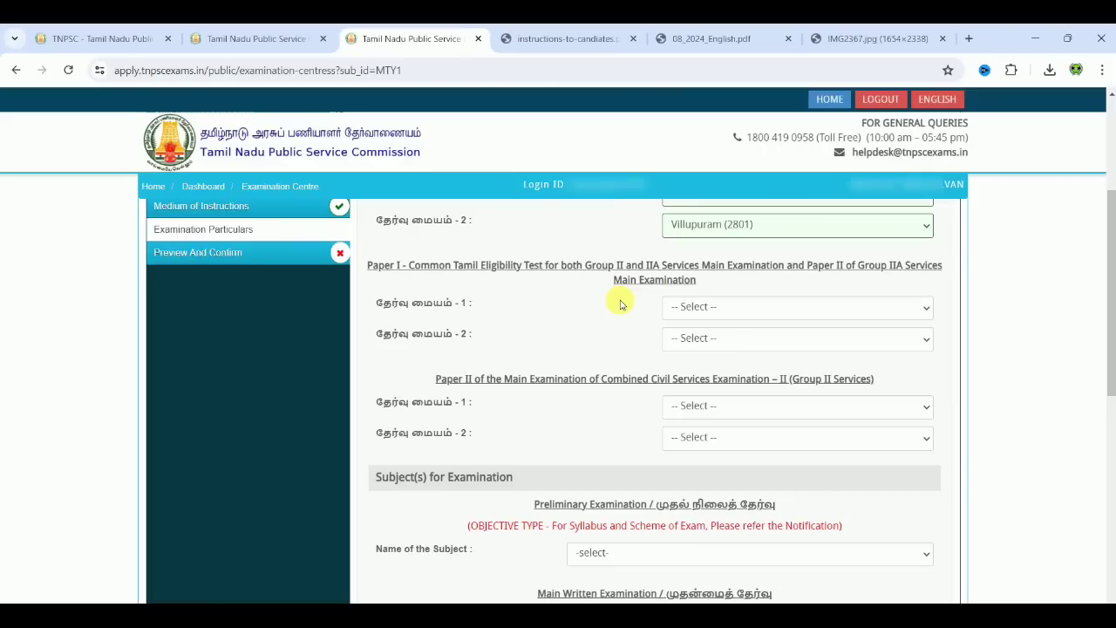
Step: Choose Vellore (2701) and Villupuram (2801) as the Paper I exam centres
left_click(789, 307)
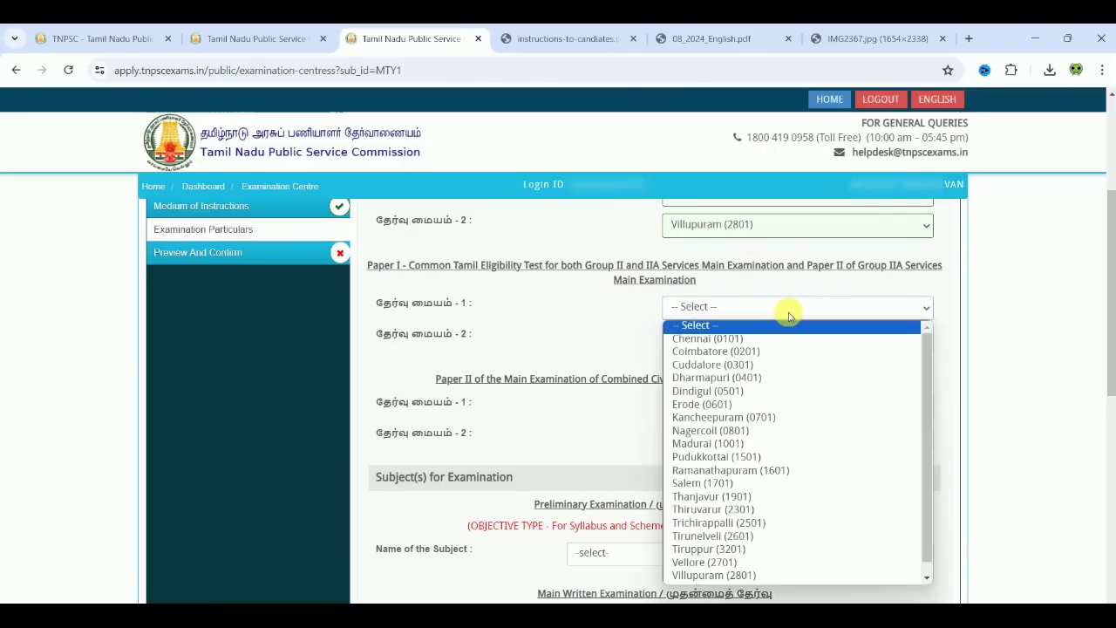
left_click(927, 575)
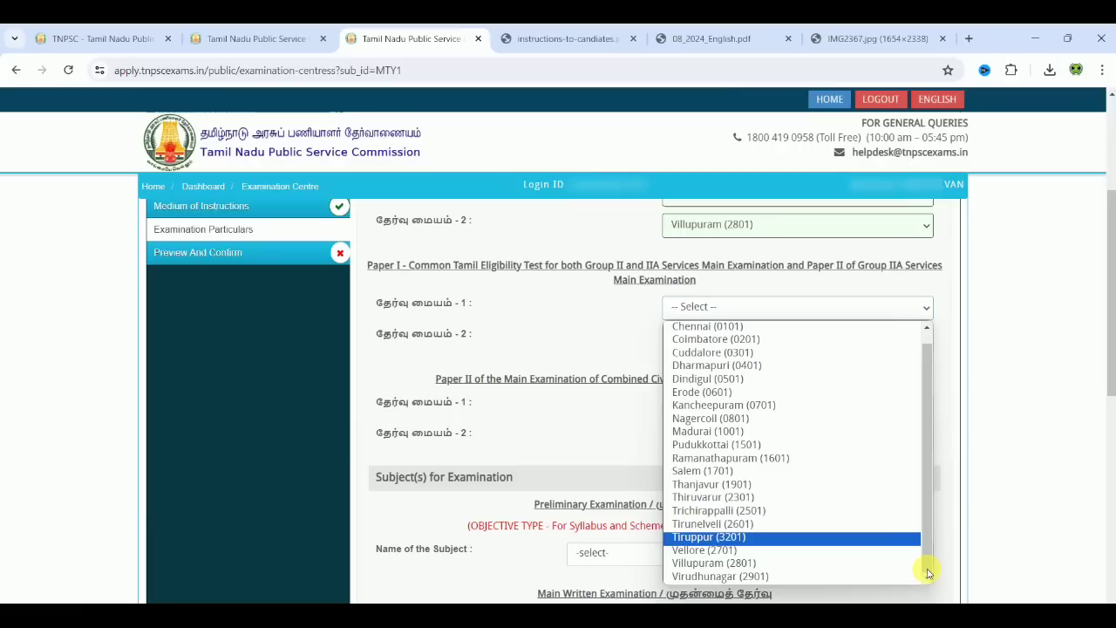
left_click(768, 550)
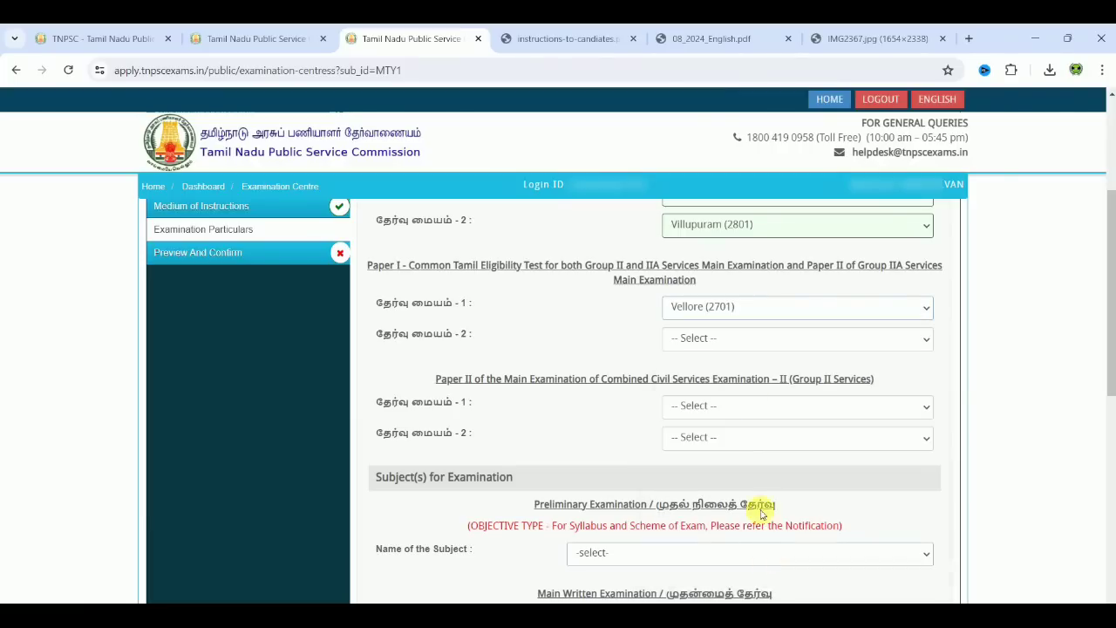
left_click(735, 340)
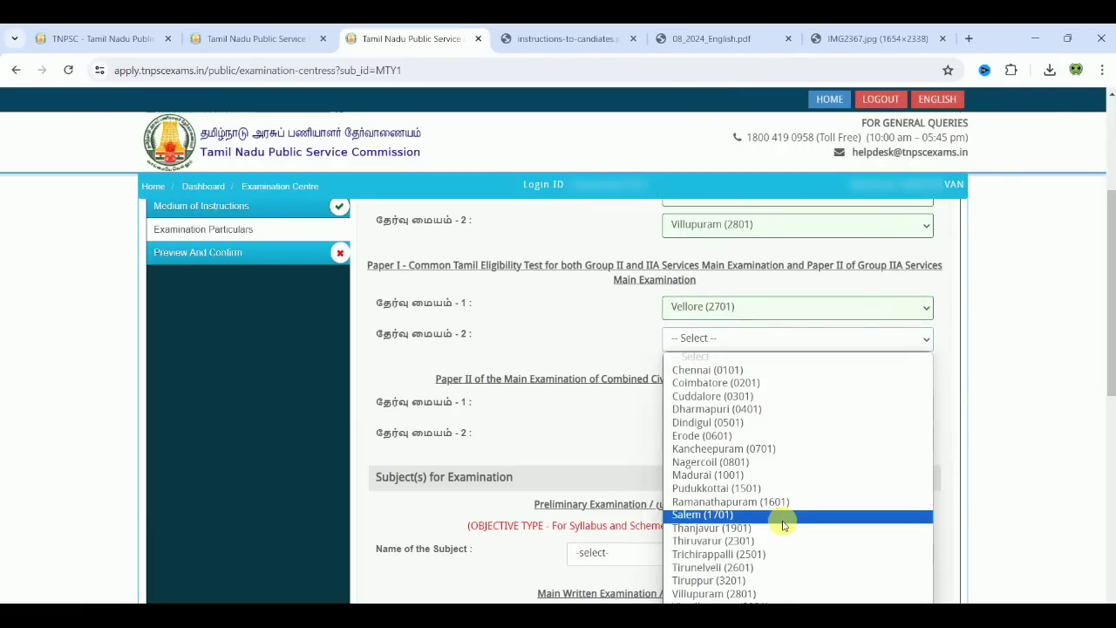
left_click(740, 594)
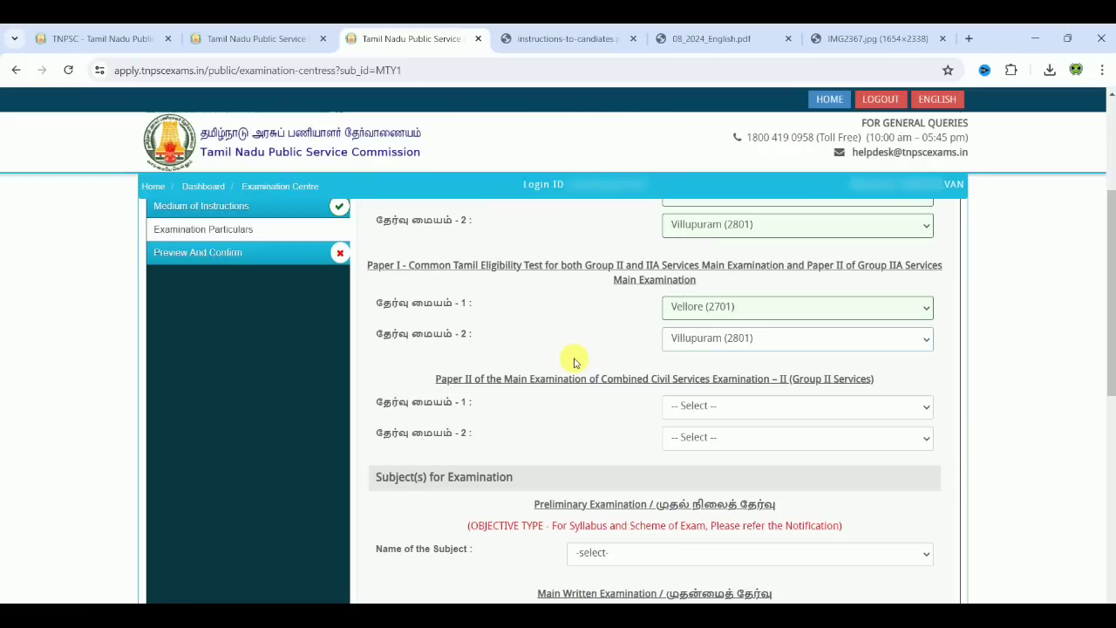
Step: Choose Chennai (0101) and Coimbatore (0201) as the Paper II exam centres
left_click(788, 412)
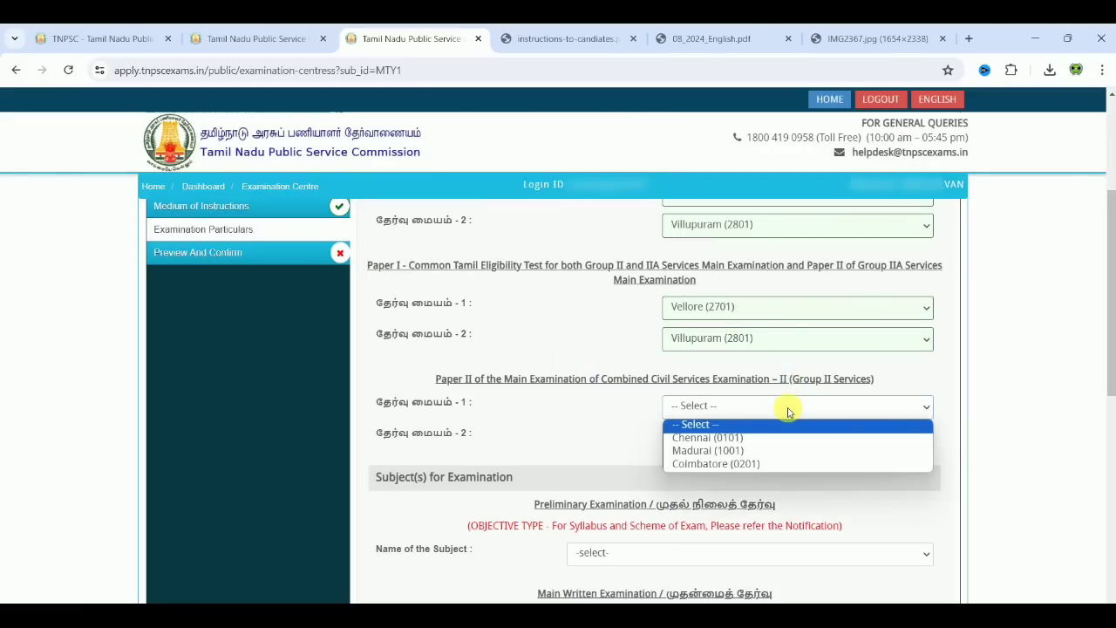
left_click(771, 440)
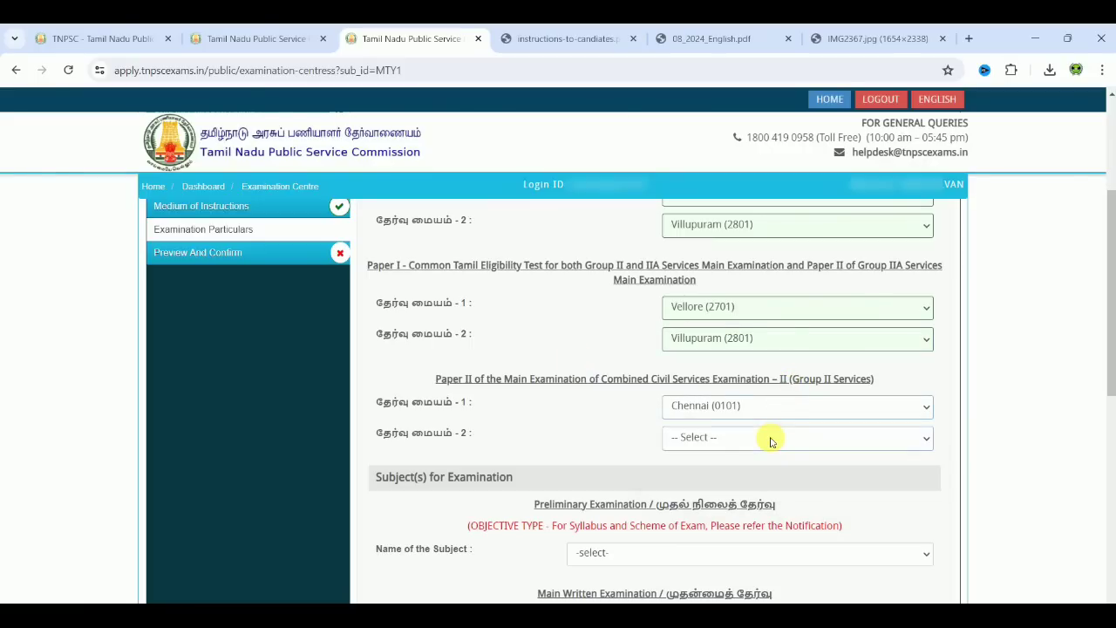
left_click(771, 439)
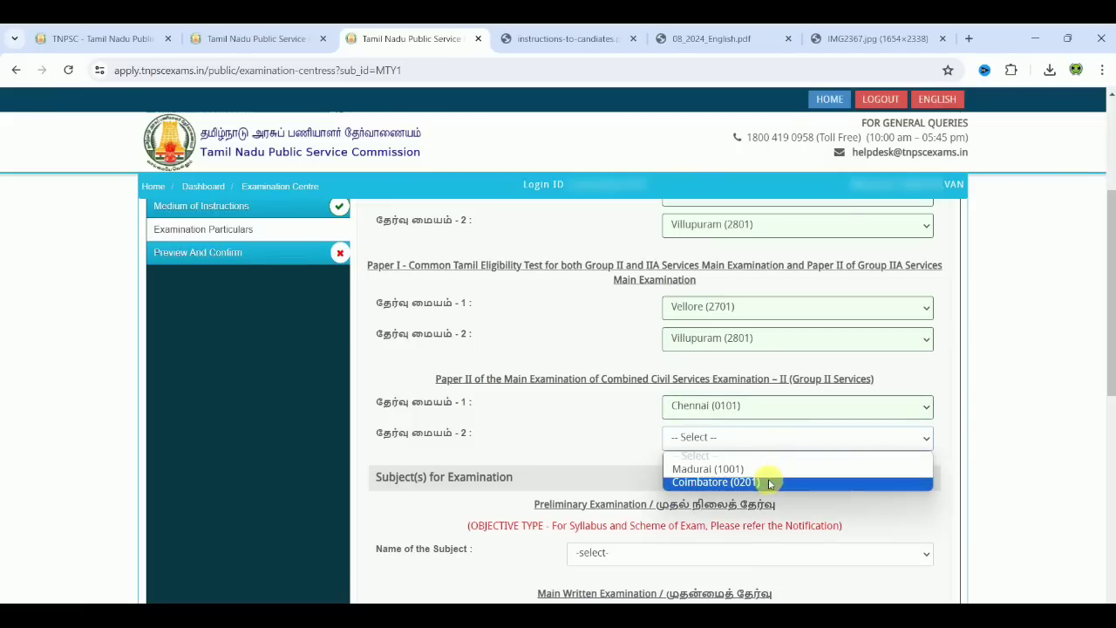
left_click(771, 483)
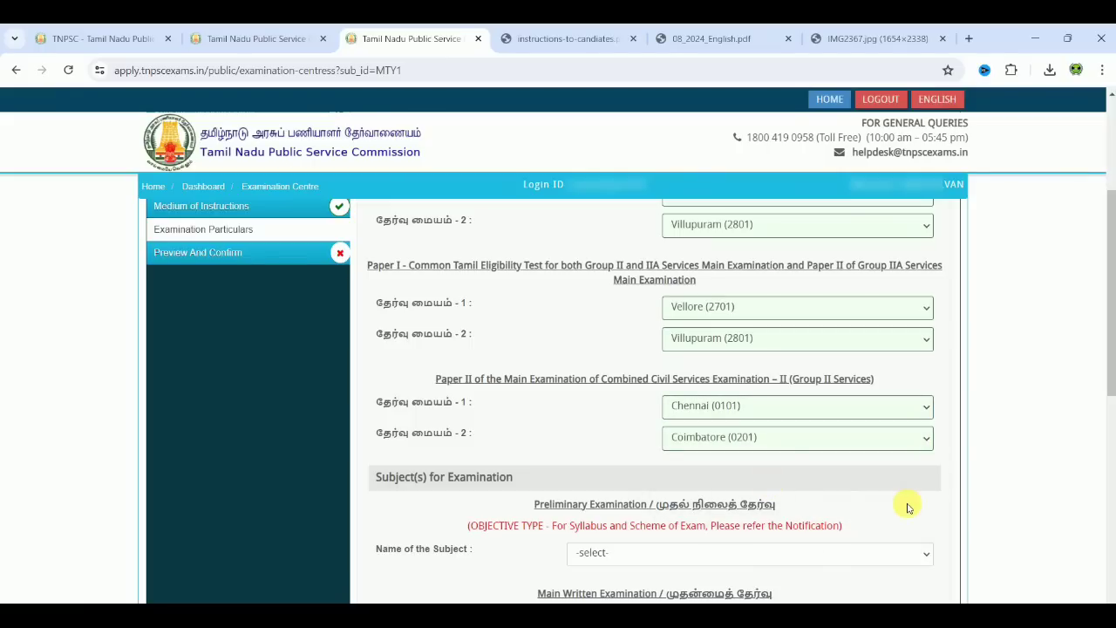
scroll(907, 508, "down", 1)
scroll(907, 508, "down", 2)
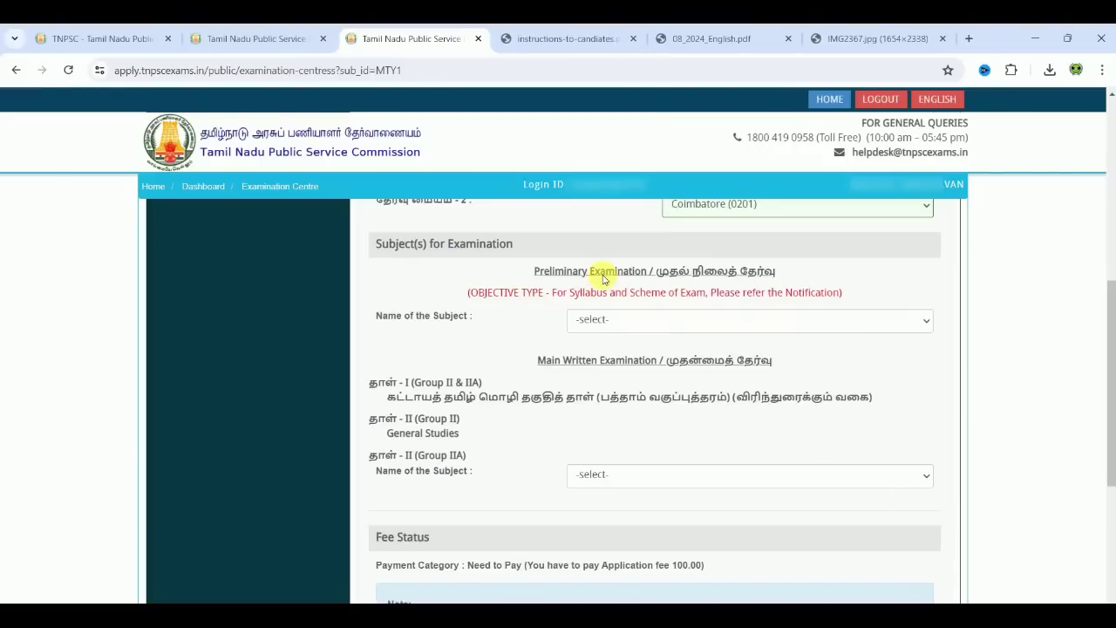
Step: Set the preliminary exam subject to the General Tamil option
left_click(694, 315)
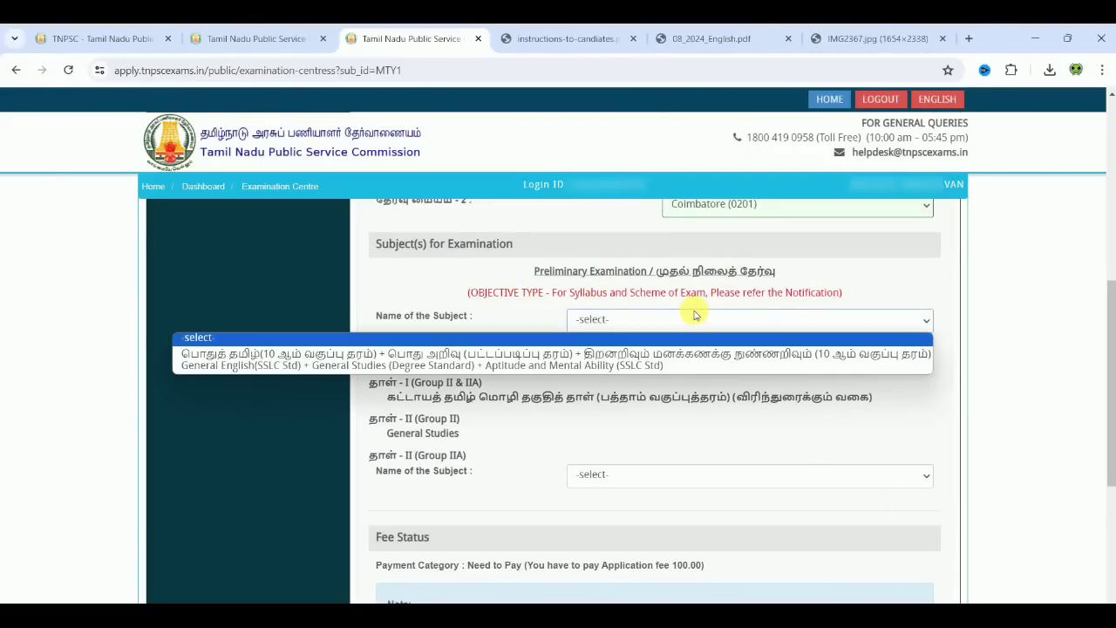
left_click(649, 356)
left_click(820, 375)
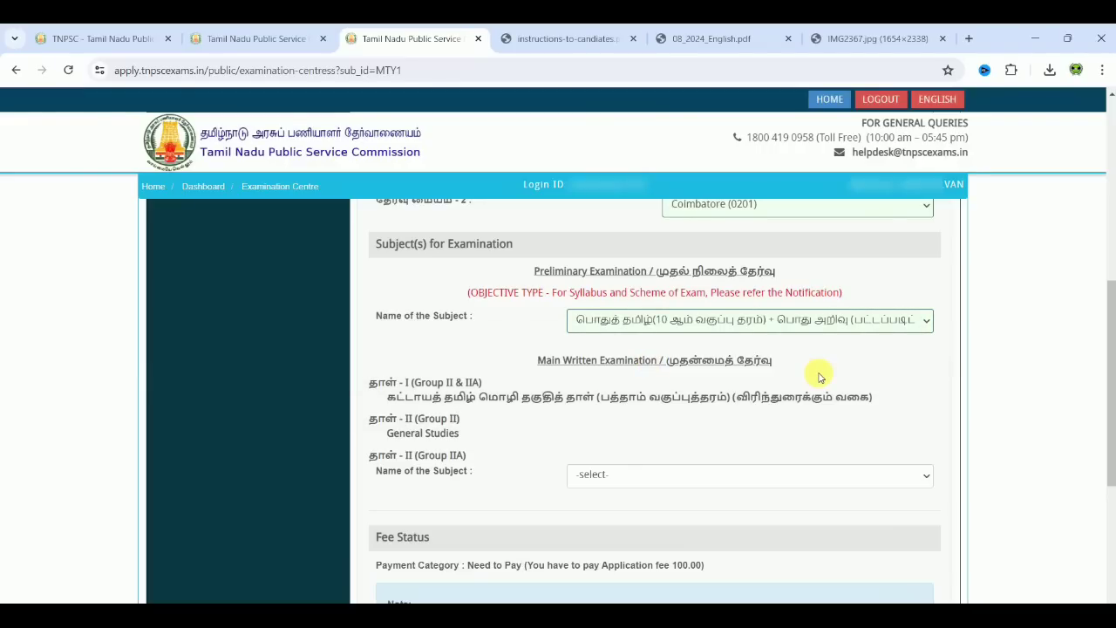
Step: Set Group IIA Paper II subject to General Tamil, accept it as final, and view fee status Need to Pay 100.00
left_click(646, 476)
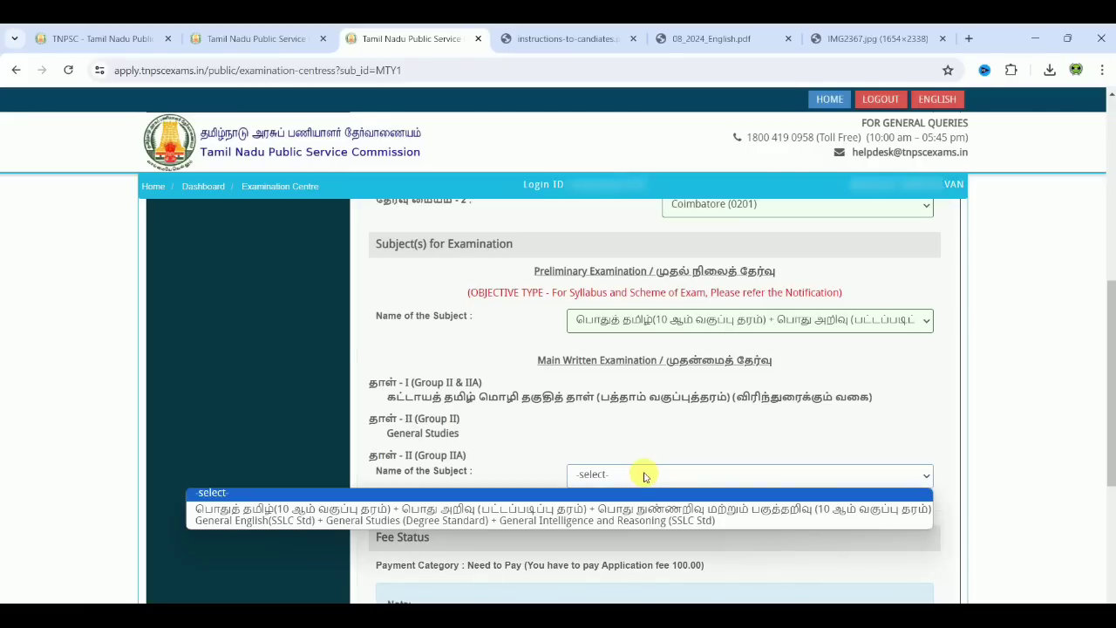
left_click(621, 515)
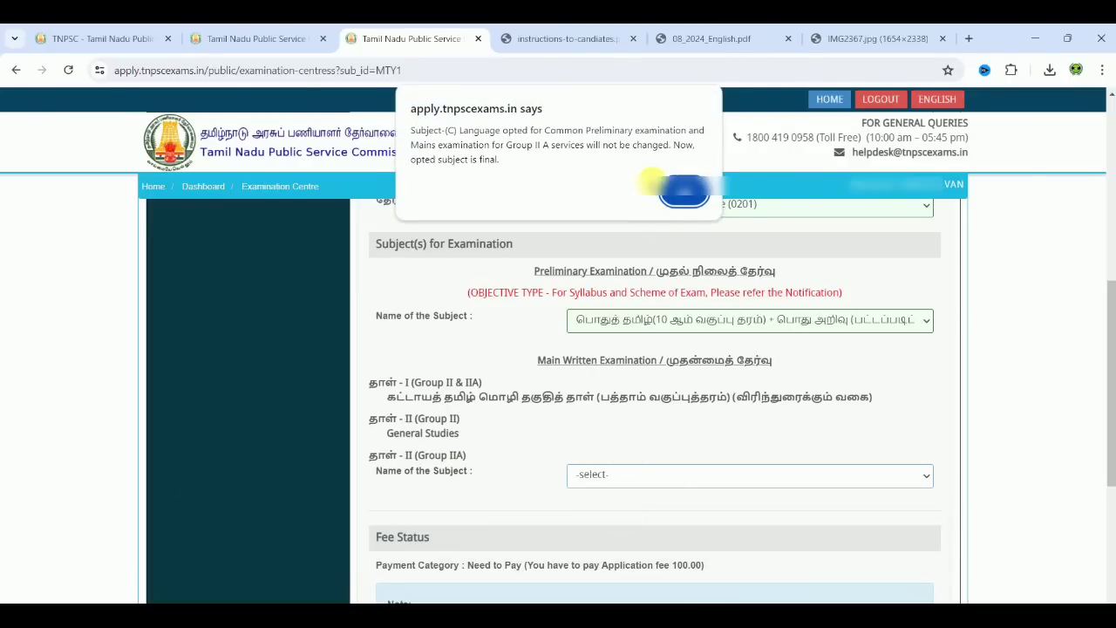
left_click(684, 194)
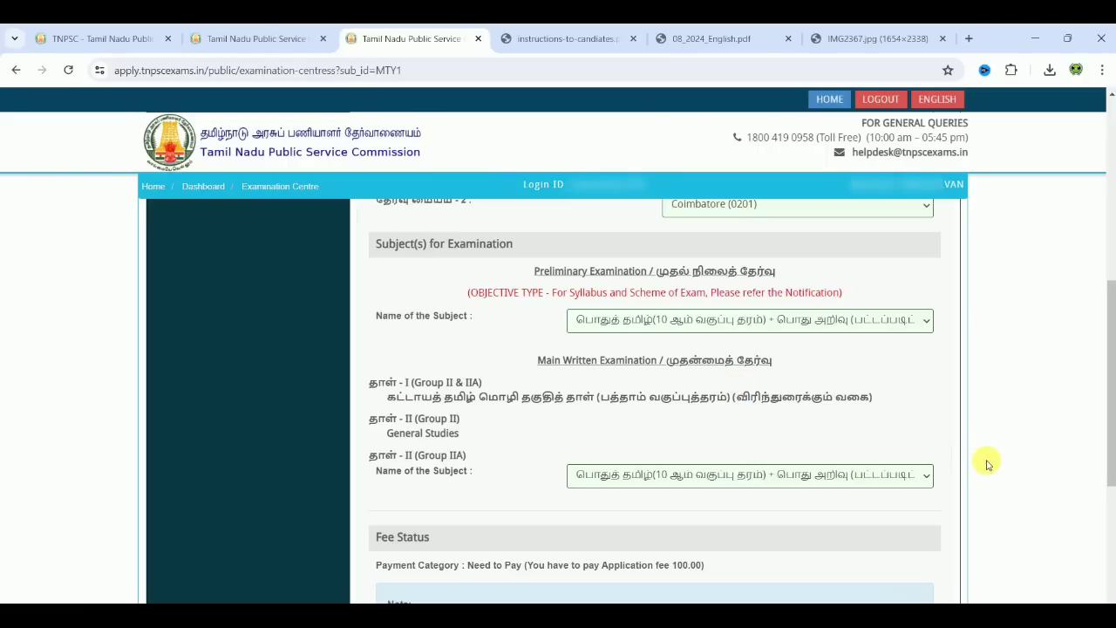
scroll(988, 464, "down", 4)
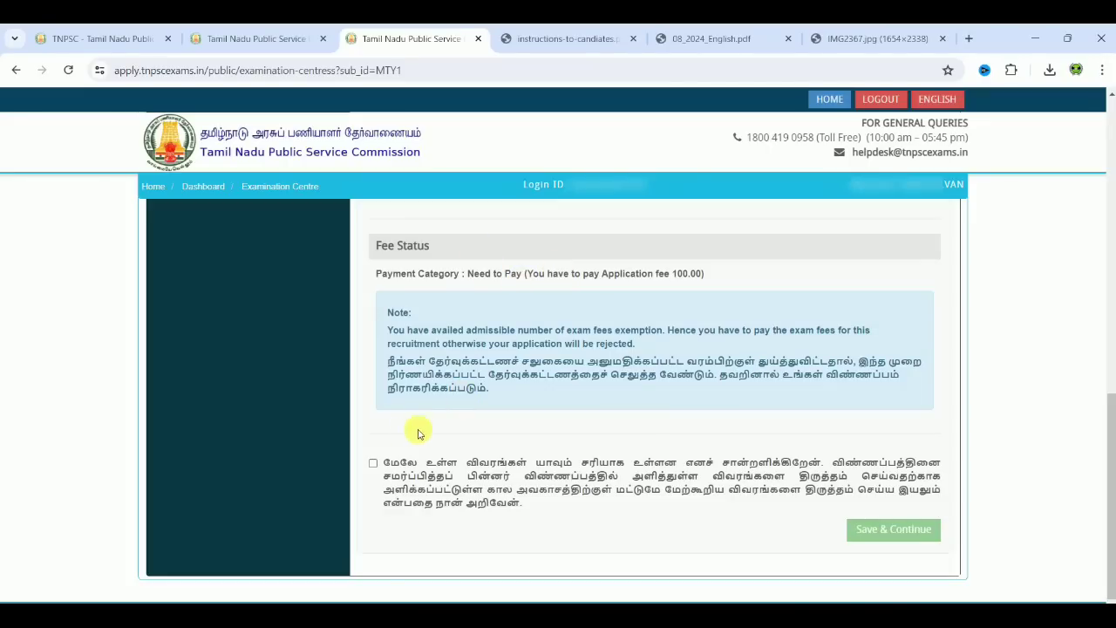
Step: Tick the exam-centre declaration under Fee Status and save to reach the Preview and Confirm page
left_click(373, 464)
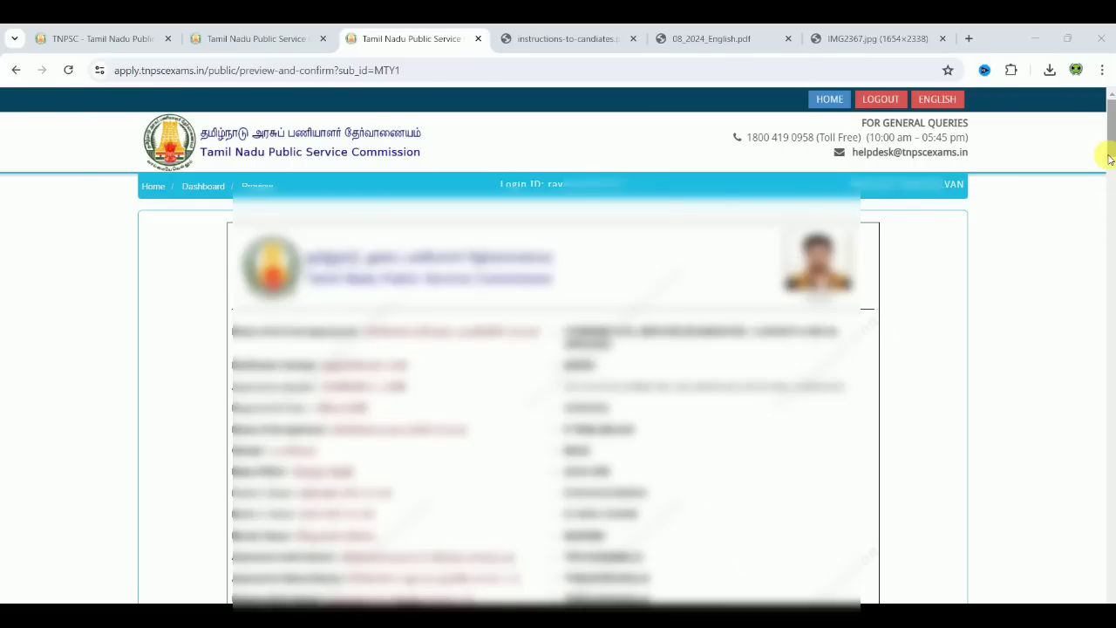
Step: Accept preview declarations 1 through 11
left_click_drag(1111, 157, 1102, 510)
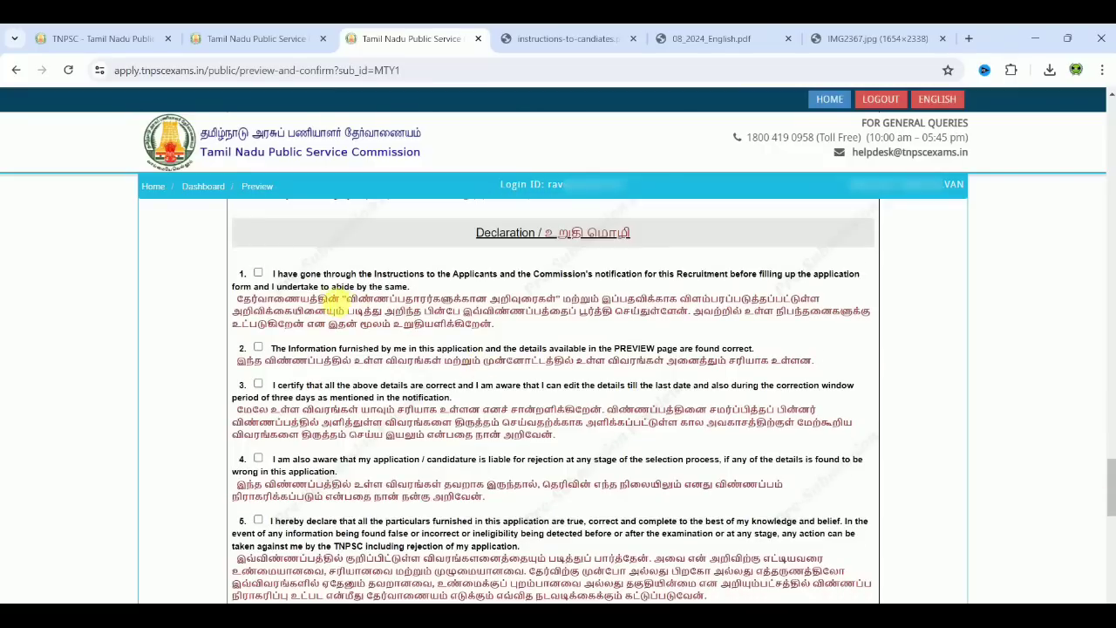
left_click(258, 274)
left_click(259, 347)
left_click(258, 384)
left_click(258, 458)
left_click(258, 522)
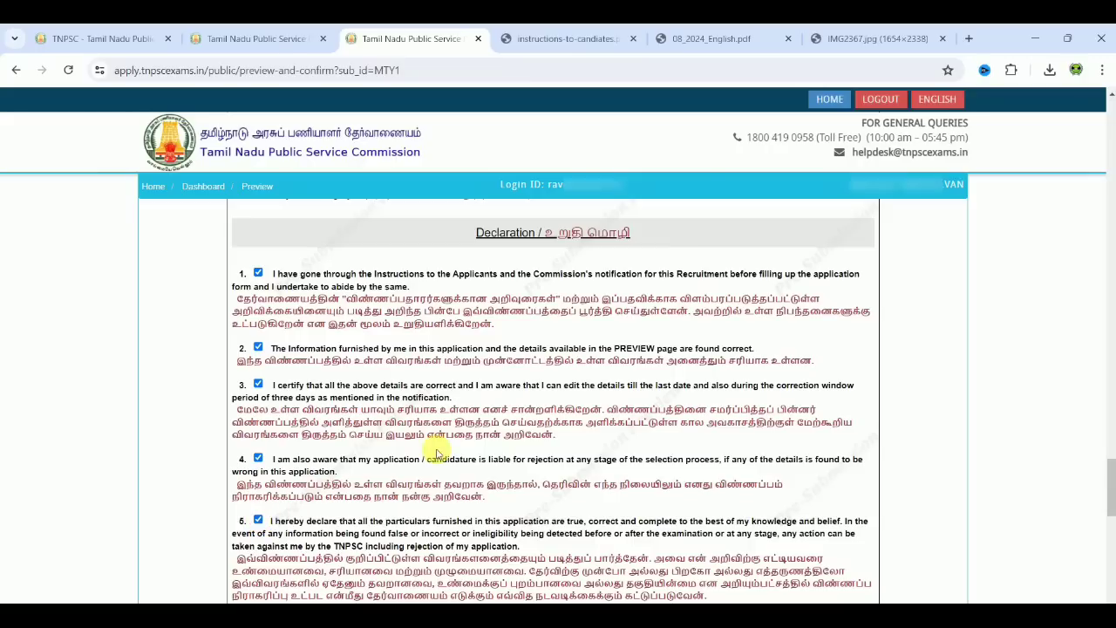
scroll(436, 450, "down", 1)
scroll(433, 450, "down", 3)
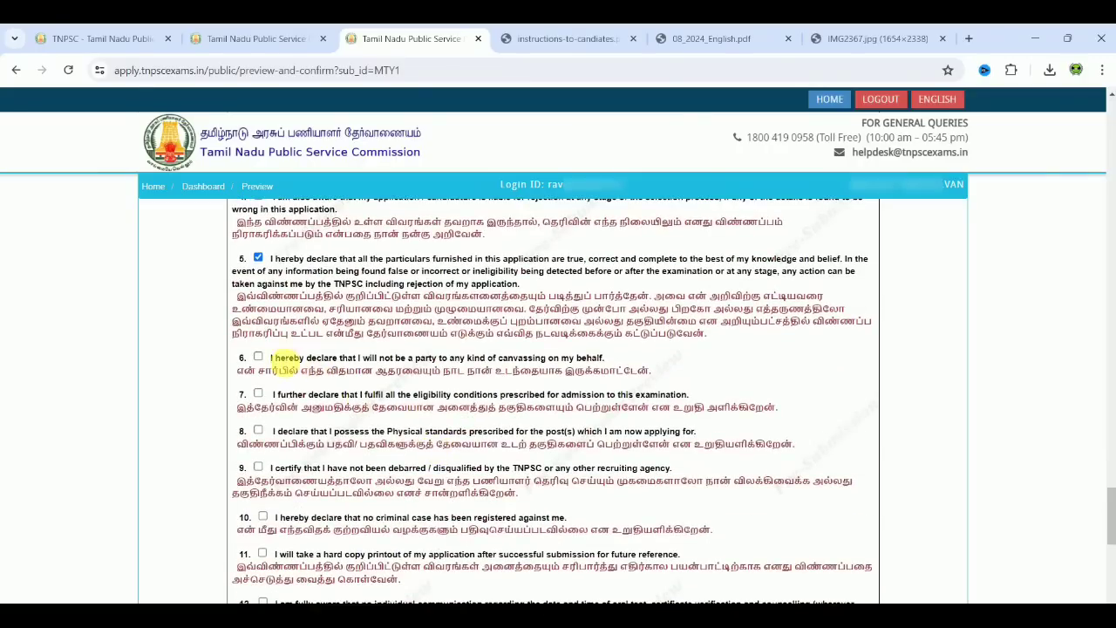
left_click(258, 396)
left_click(258, 467)
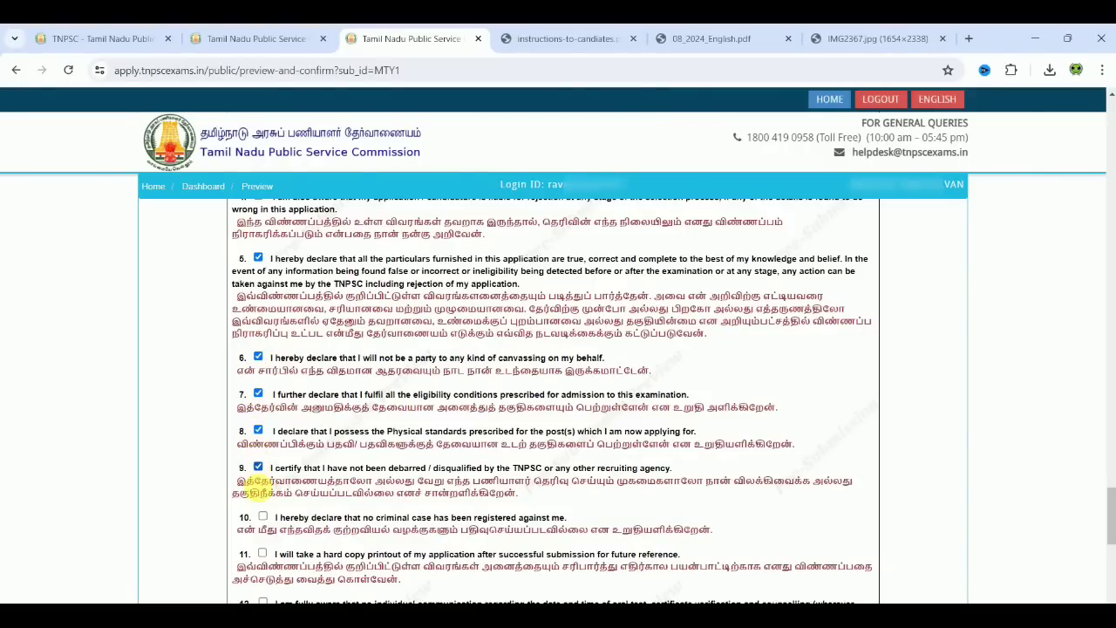
left_click(264, 517)
left_click(264, 555)
Step: Accept the remaining declarations 12 through 16
scroll(340, 536, "down", 3)
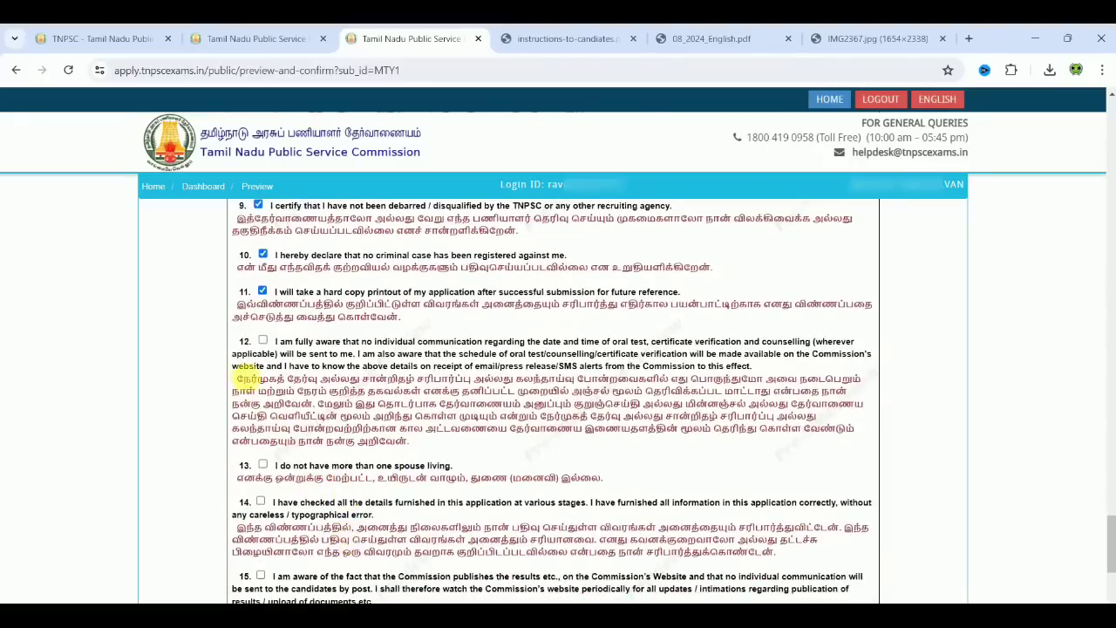
left_click(263, 341)
left_click(263, 466)
left_click(260, 503)
left_click(260, 577)
scroll(399, 514, "down", 3)
left_click(261, 482)
Step: Tick I CONFIRM THE ABOVE, answer Yes to both dialogs, and agree to final submission
scroll(406, 451, "down", 1)
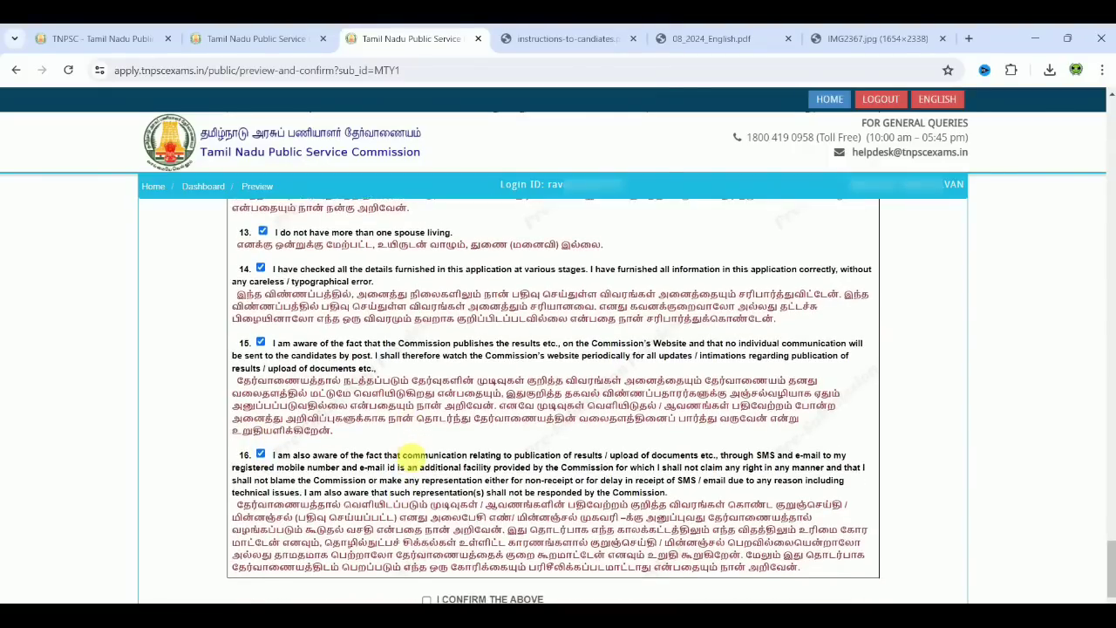
scroll(406, 455, "down", 2)
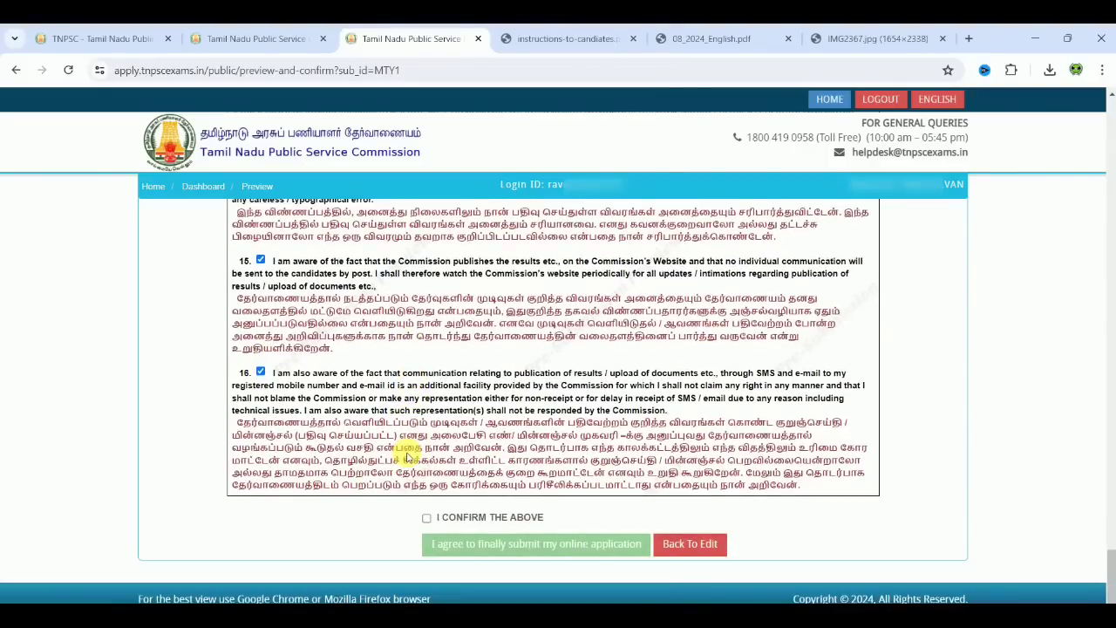
left_click(428, 522)
left_click(711, 305)
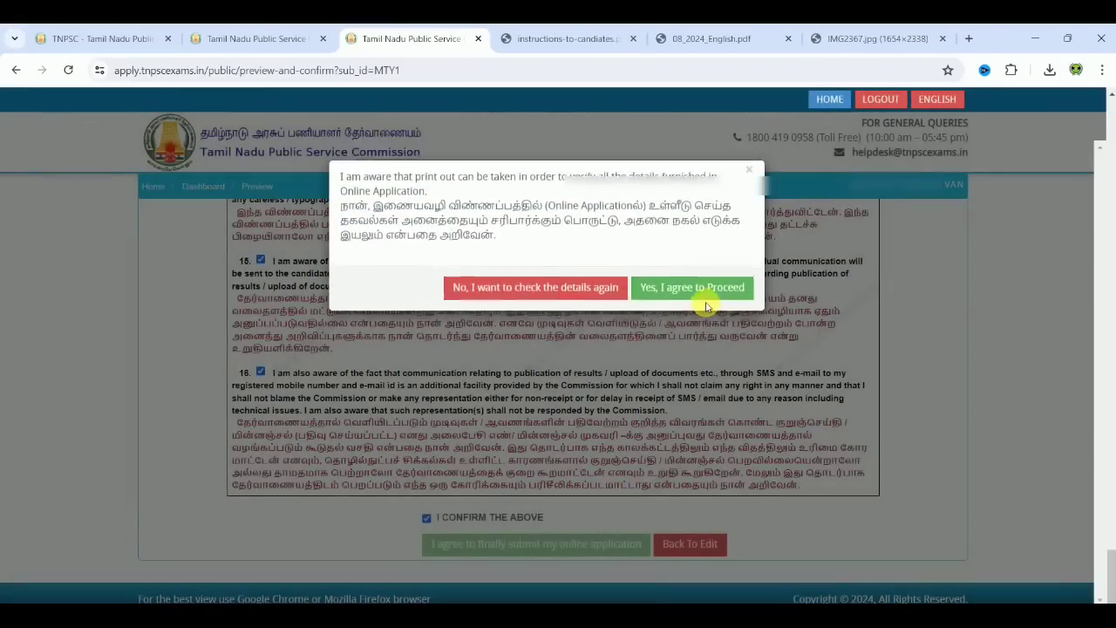
left_click(705, 290)
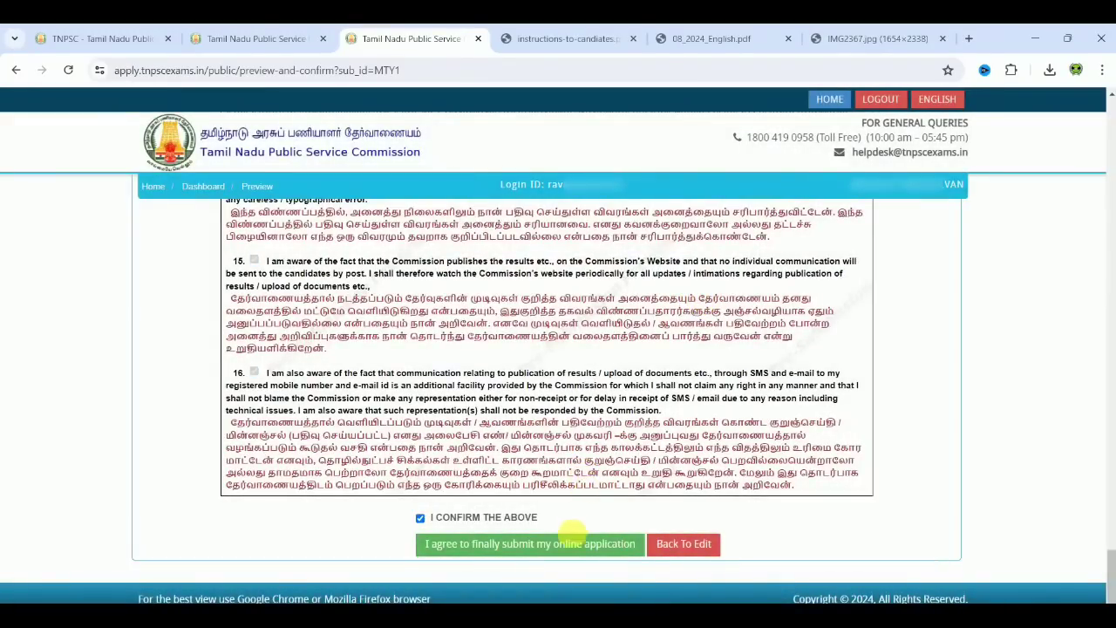
left_click(568, 542)
Step: Dismiss the caution, accept and confirm the final declaration, and finally submit the application
left_click(748, 278)
left_click_drag(1112, 213, 1104, 456)
left_click(242, 351)
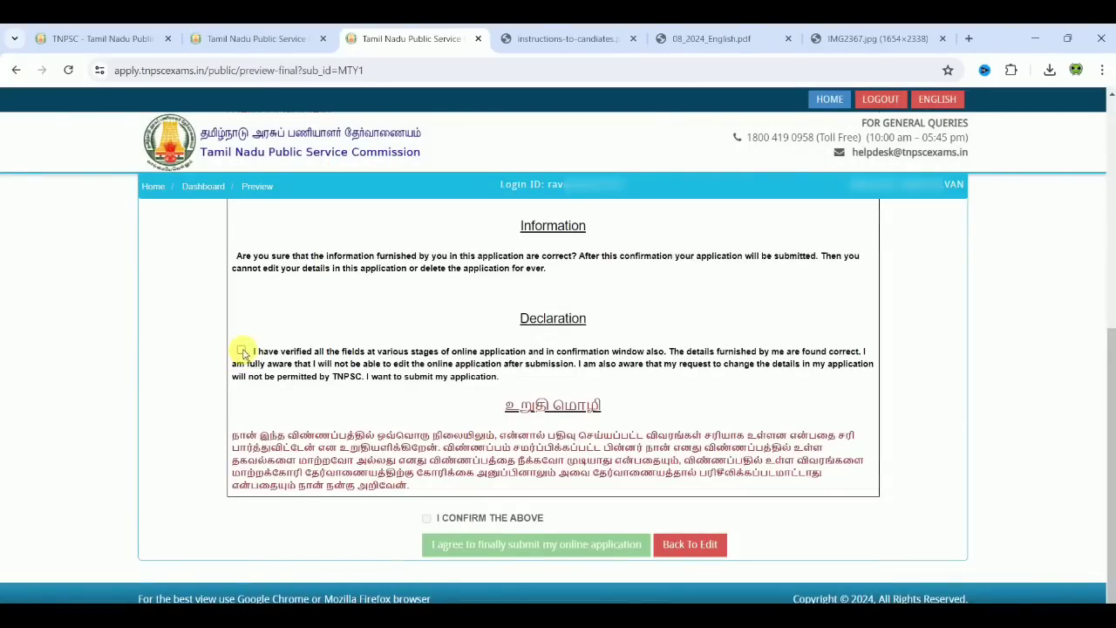
left_click(426, 519)
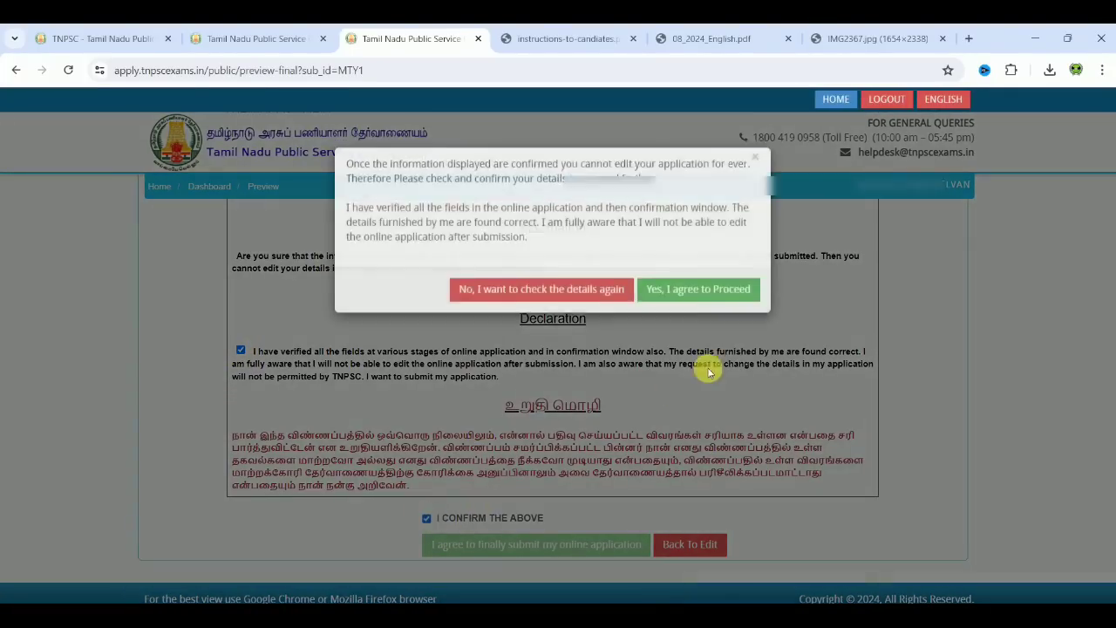
left_click(709, 307)
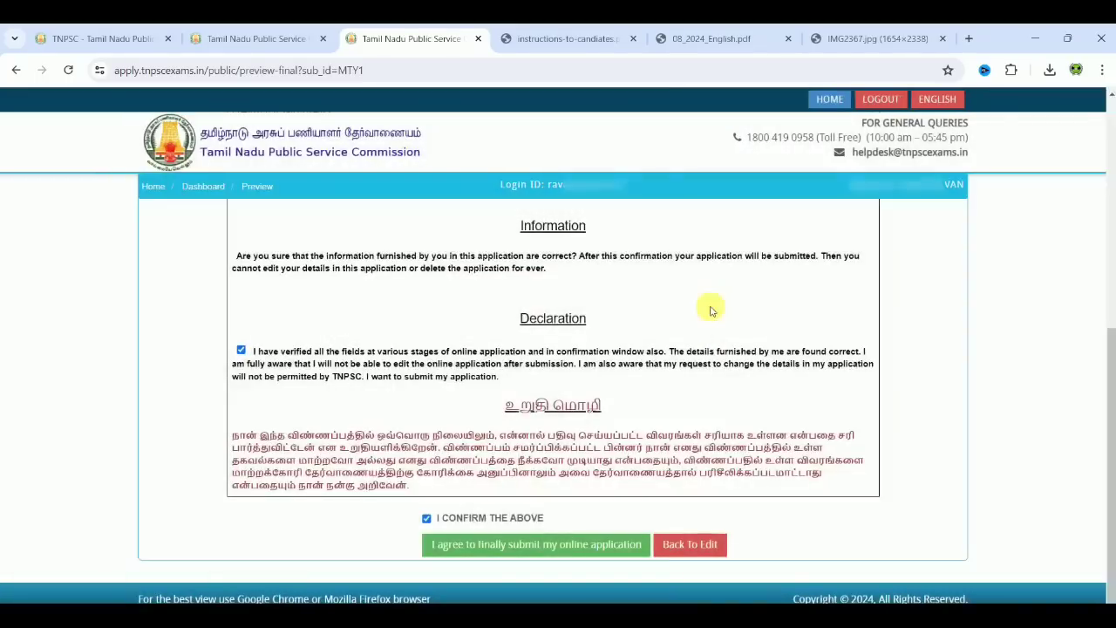
left_click(591, 546)
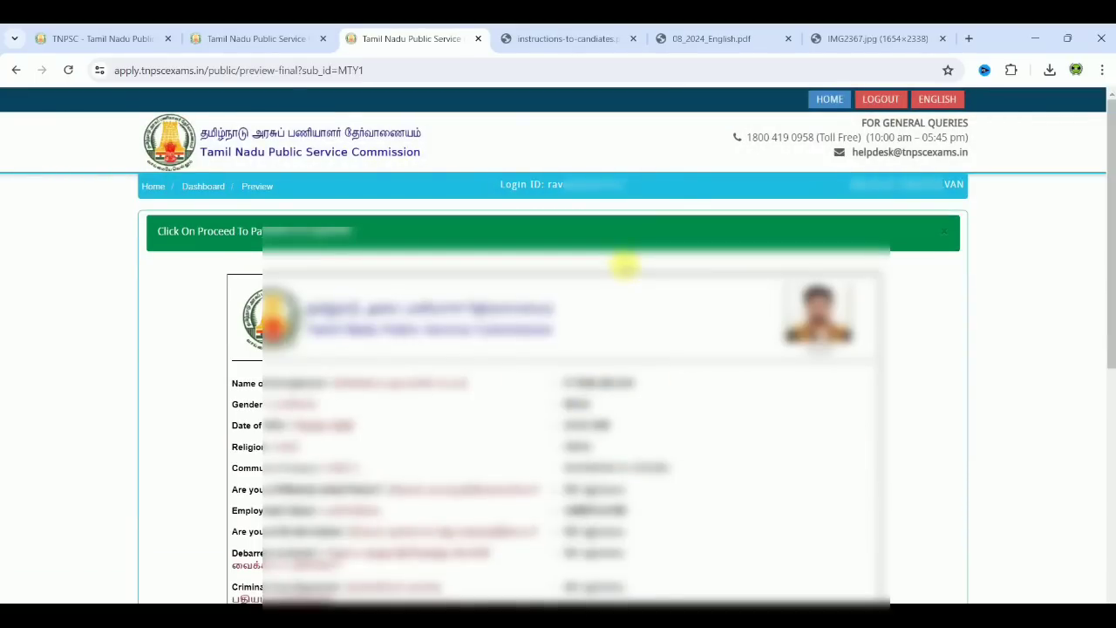
Step: Accept the pre-payment declaration and proceed to the Group II fee payment page
scroll(1099, 184, "down", 5)
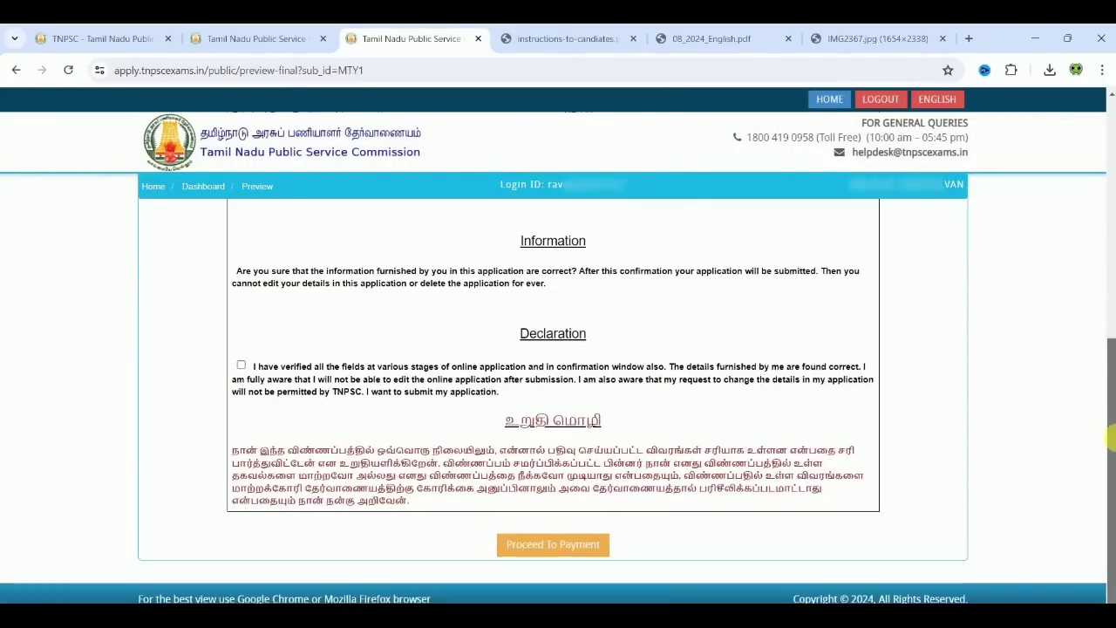
left_click(241, 364)
left_click(573, 545)
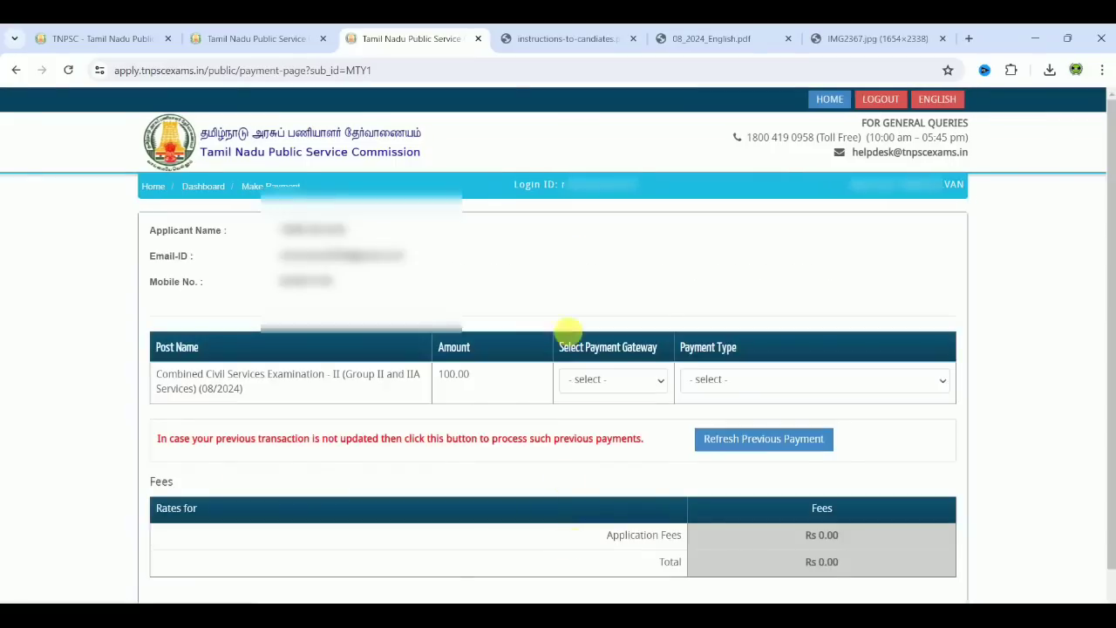
Step: Choose SBI gateway, ONLINE payment type and Debit Card, then proceed to pay Rs. 100.00
left_click(608, 376)
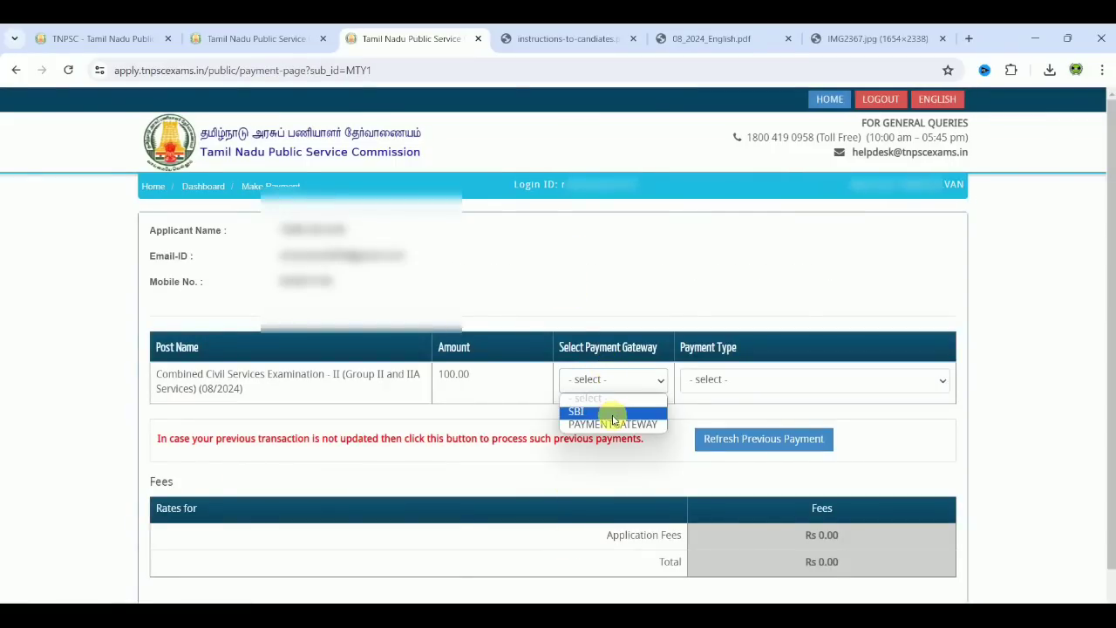
left_click(624, 413)
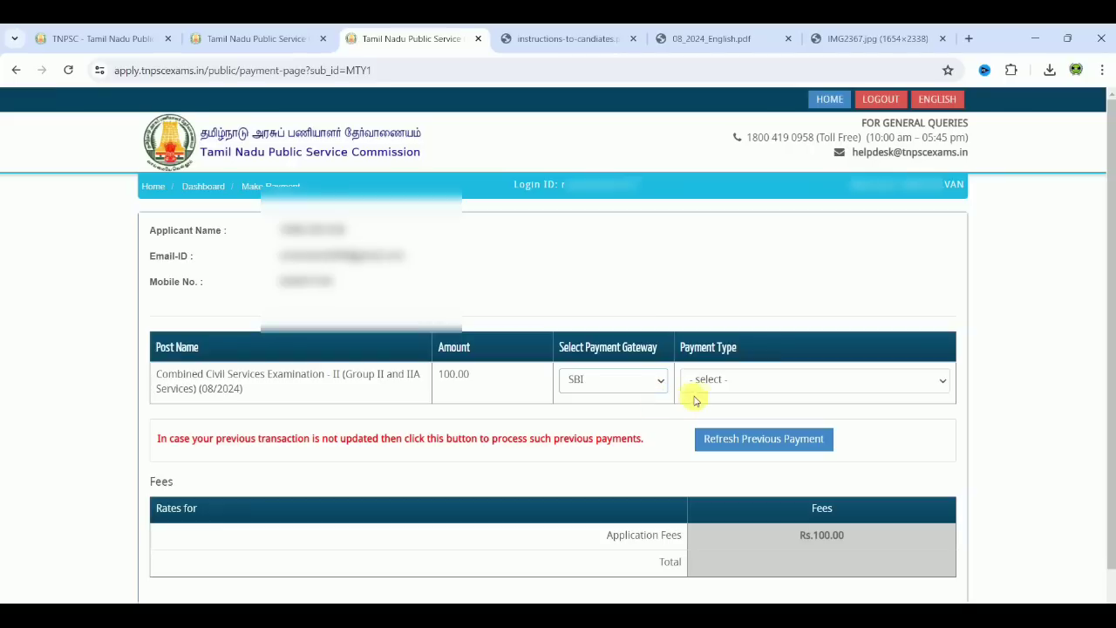
left_click(715, 380)
left_click(731, 413)
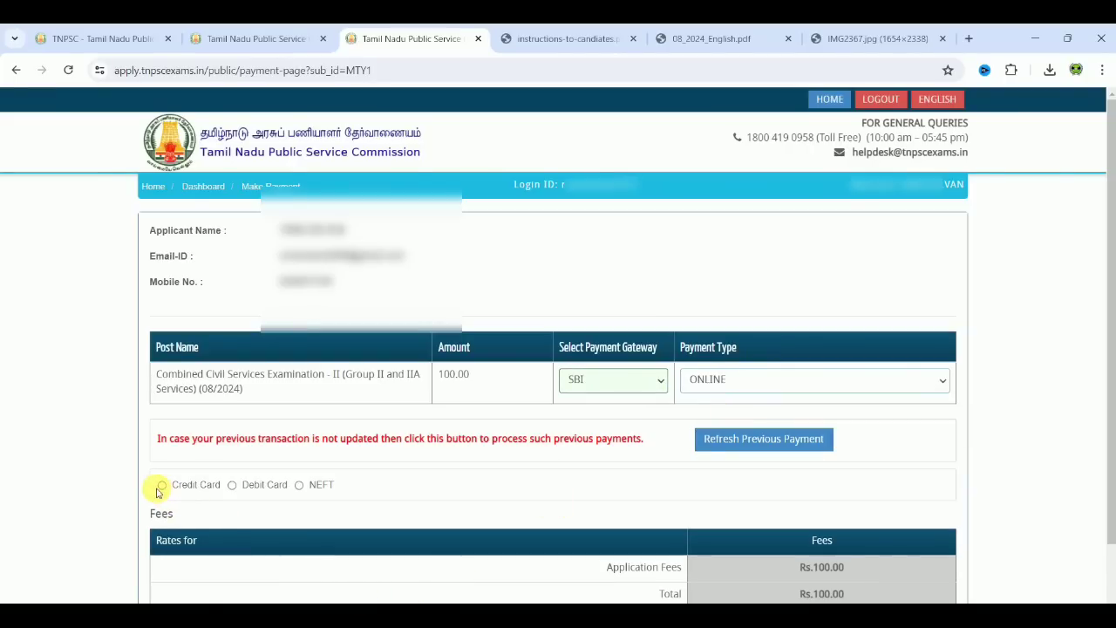
left_click(290, 485)
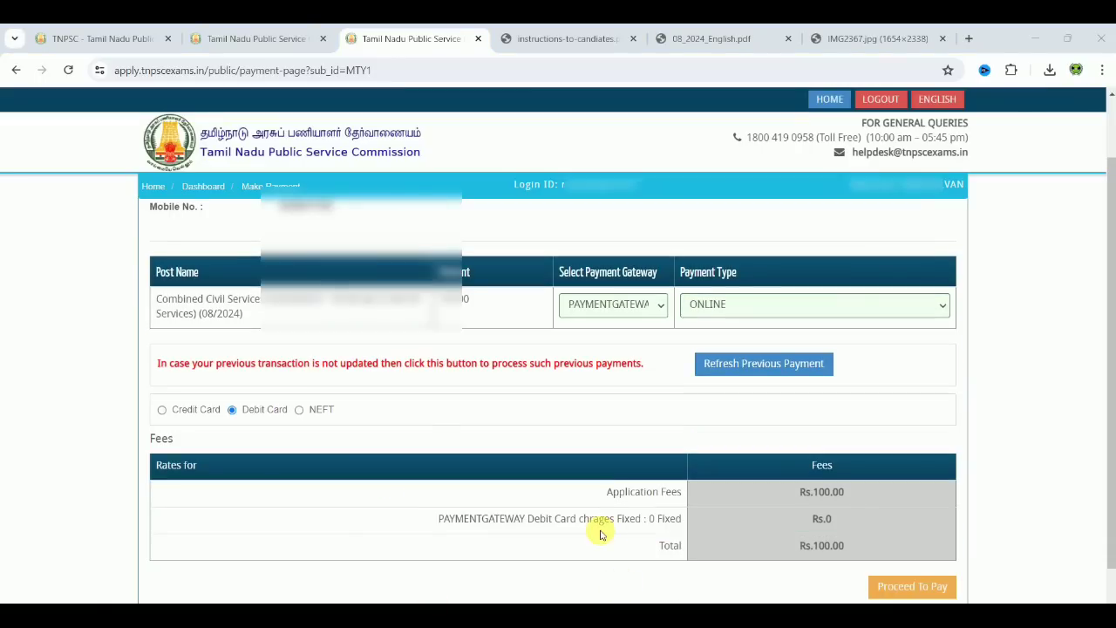
left_click(935, 592)
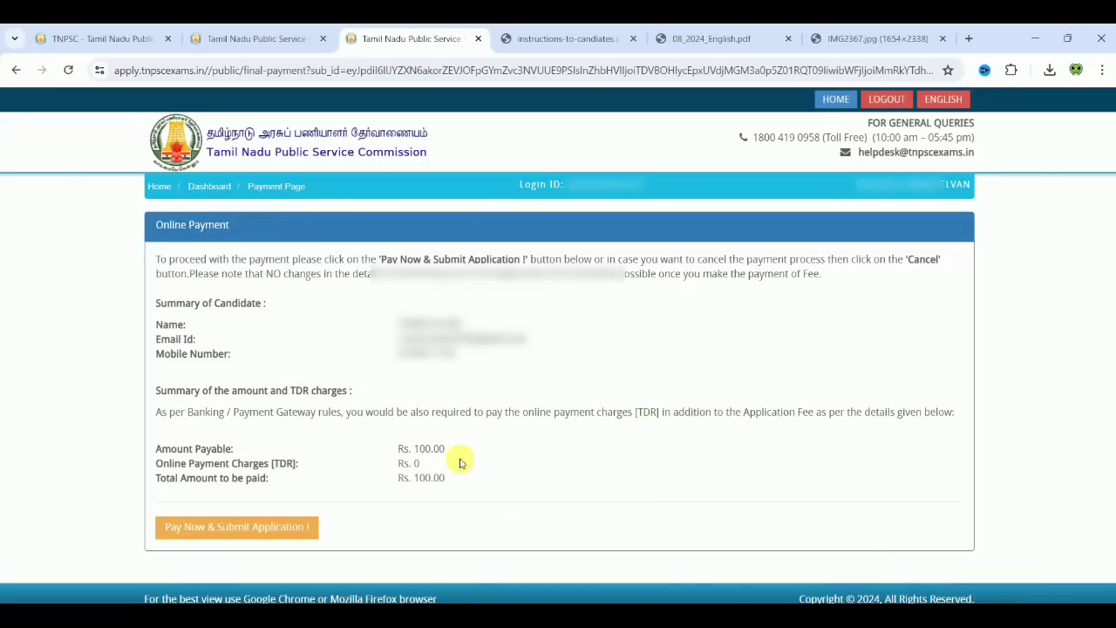
Step: Pay the Rs. 100.00 fee to submit the application, then view the downloadable application form
left_click(277, 532)
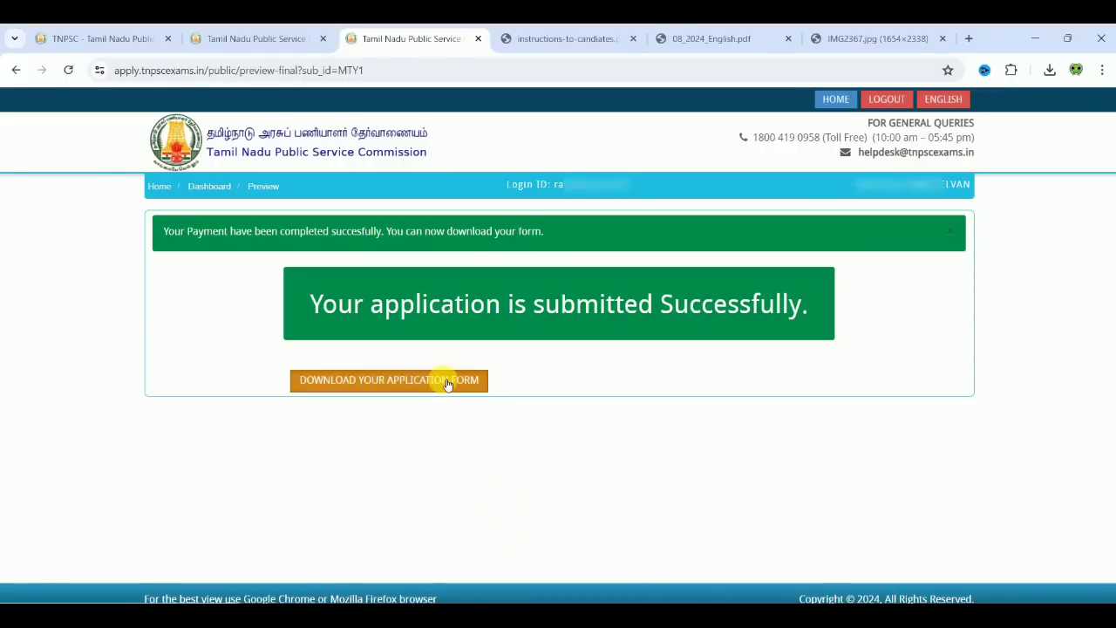
left_click(447, 381)
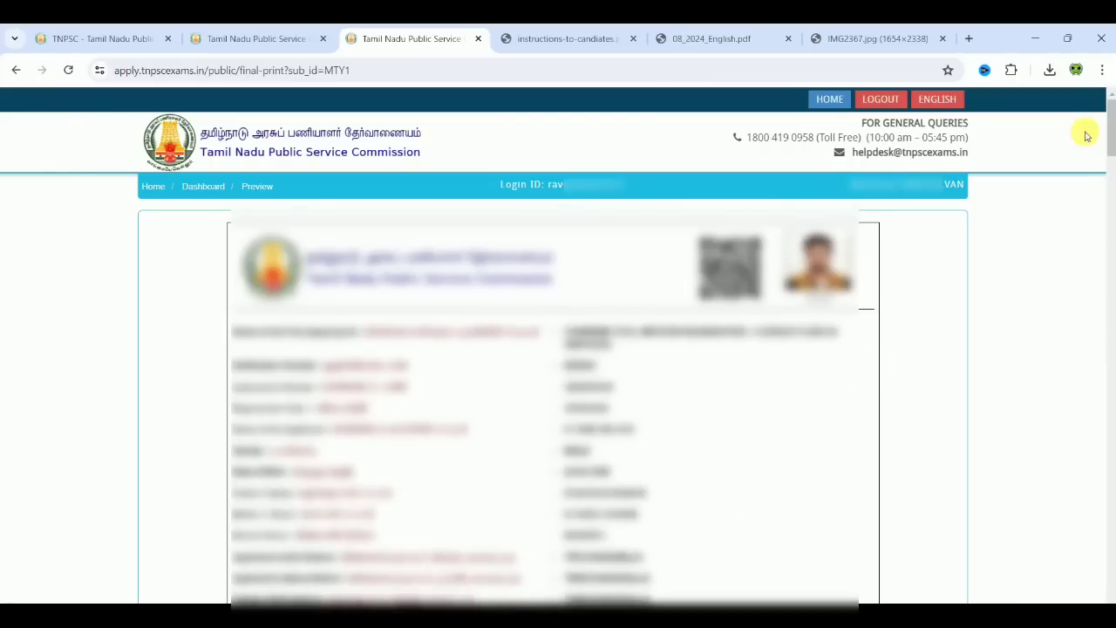
left_click_drag(1108, 137, 1109, 114)
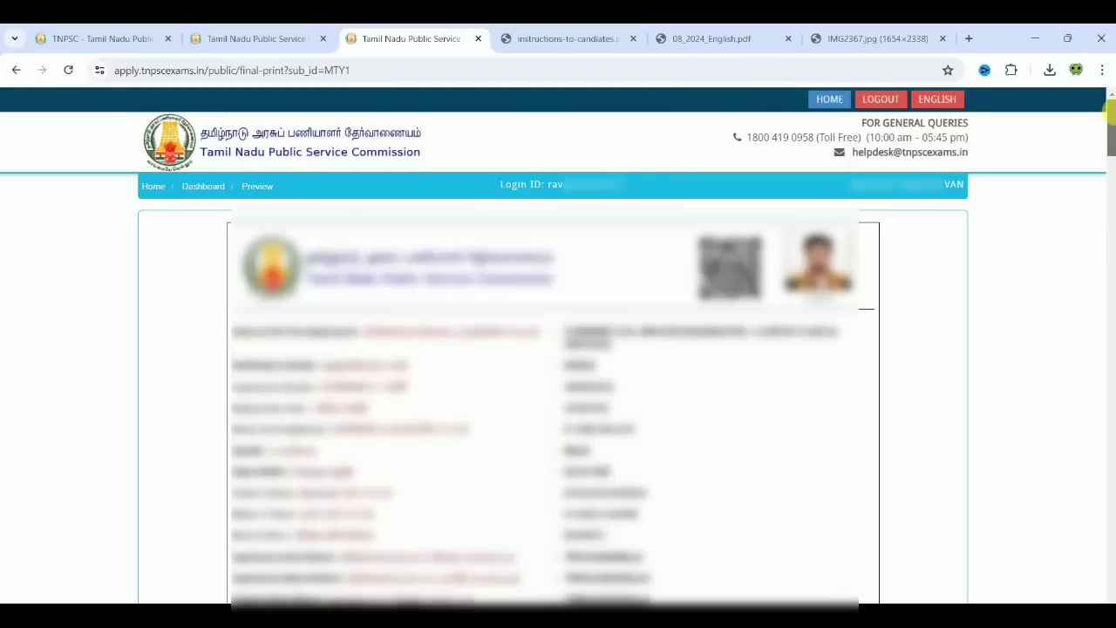